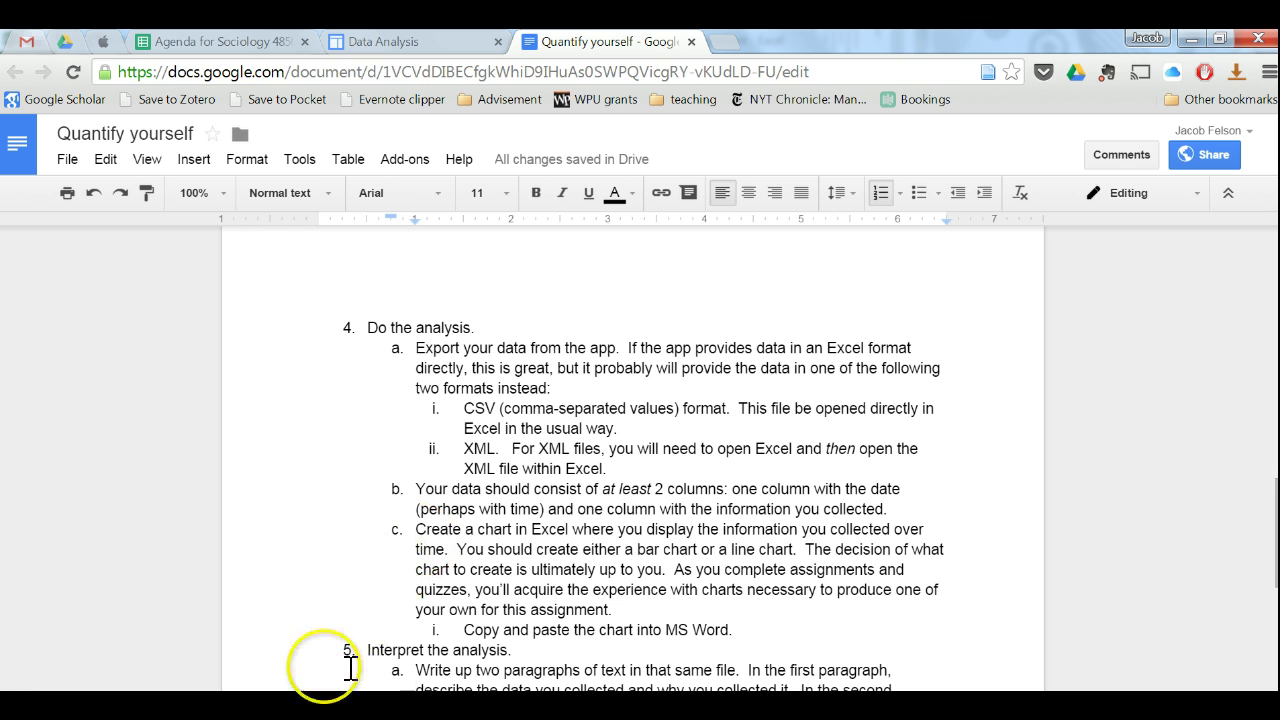
Switch to the example data workbook in Excel and examine the column headers, the first records and the extent of the Date column
key("alt+Tab")
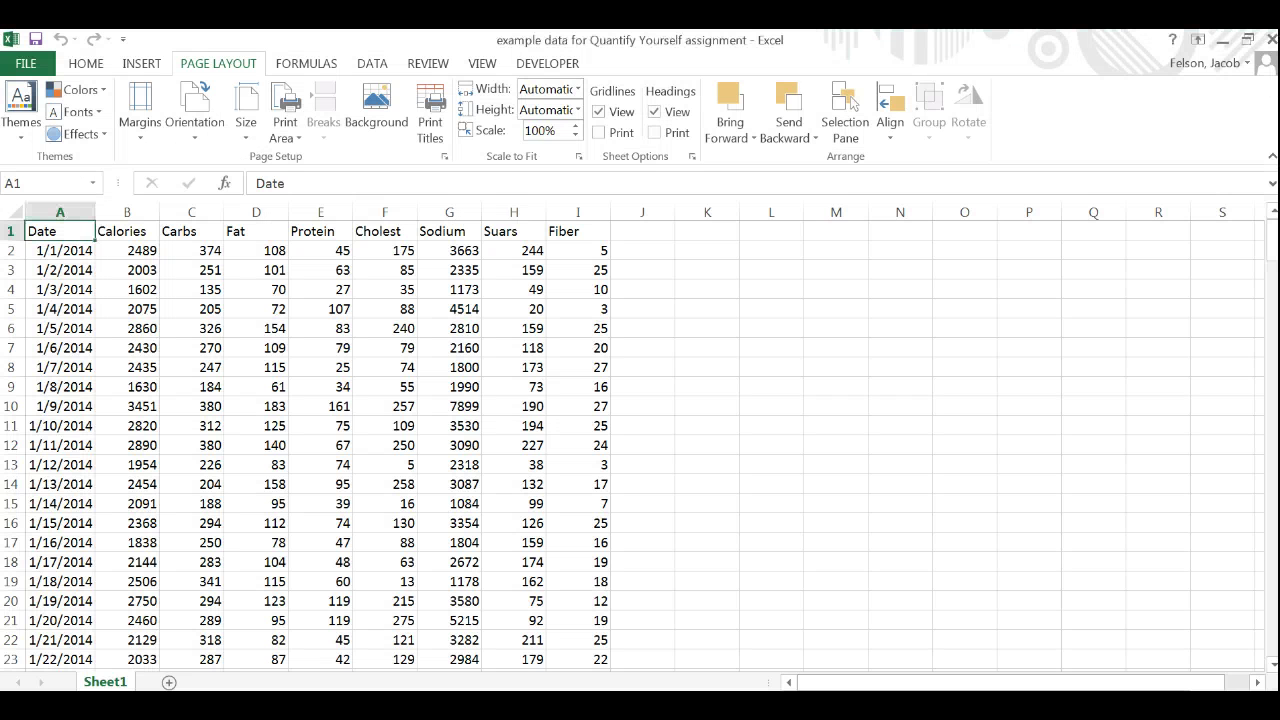
left_click(305, 329)
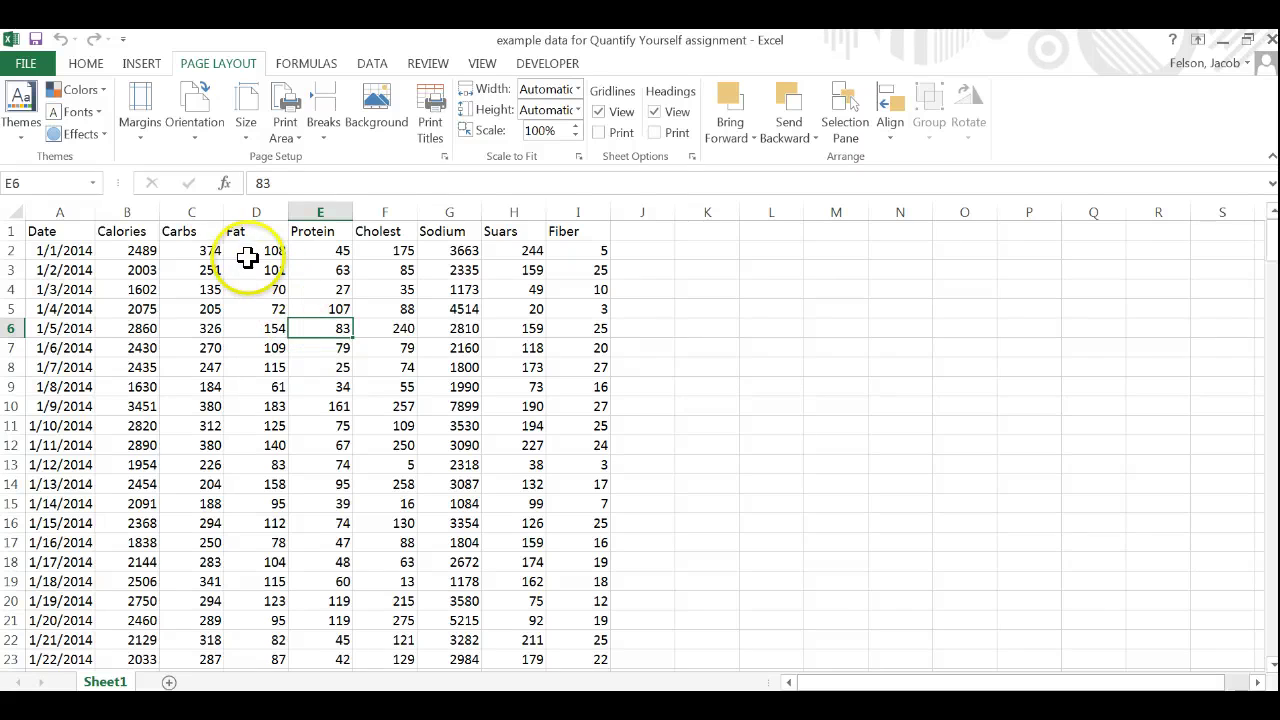
left_click(143, 250)
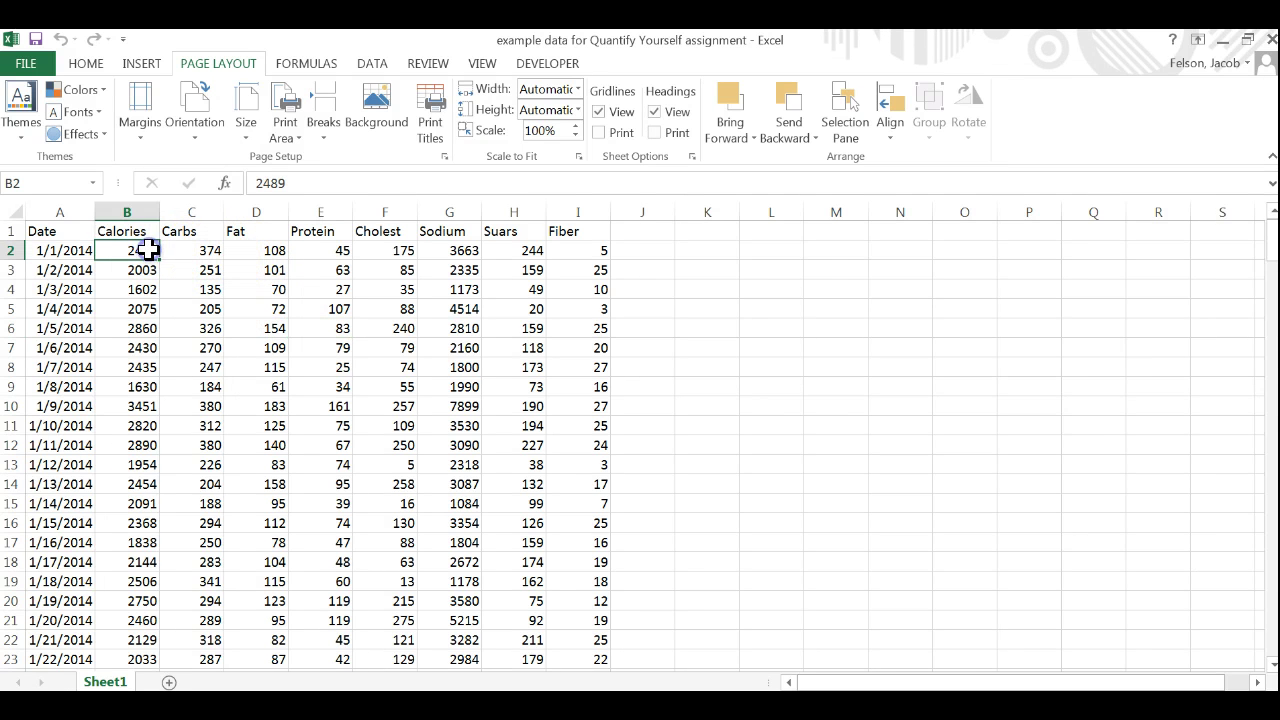
left_click(86, 251)
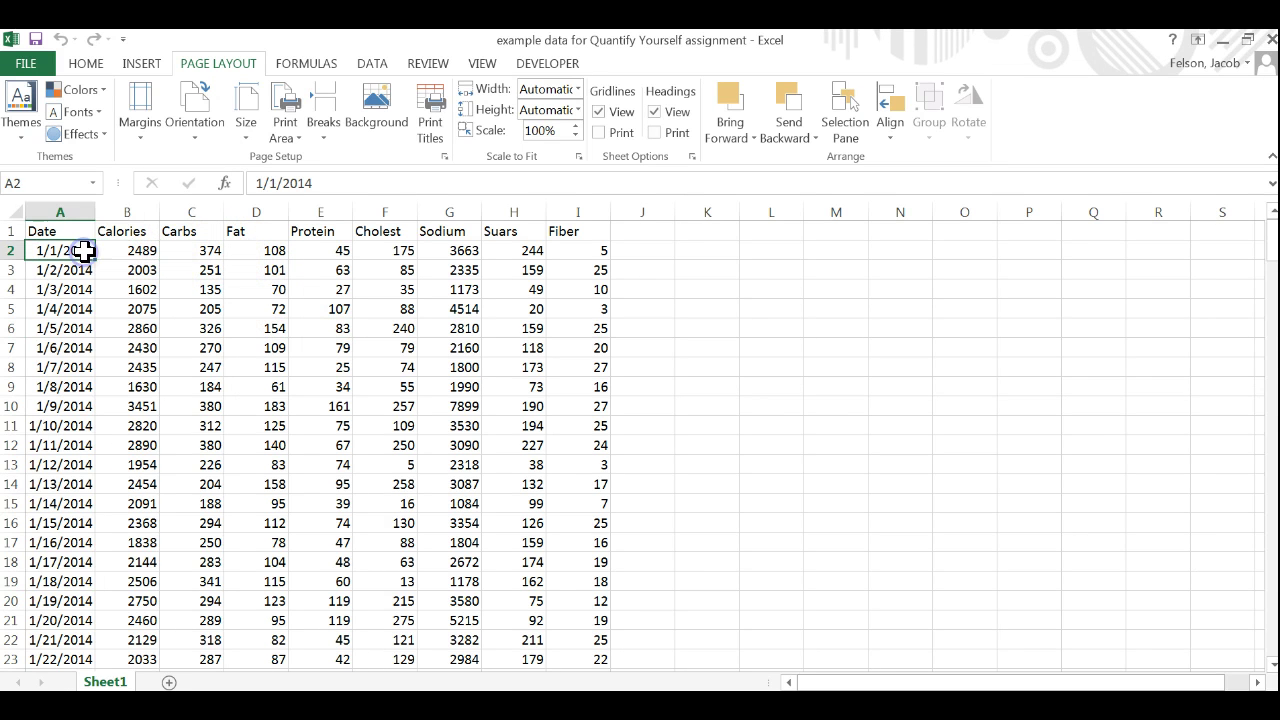
left_click(114, 251)
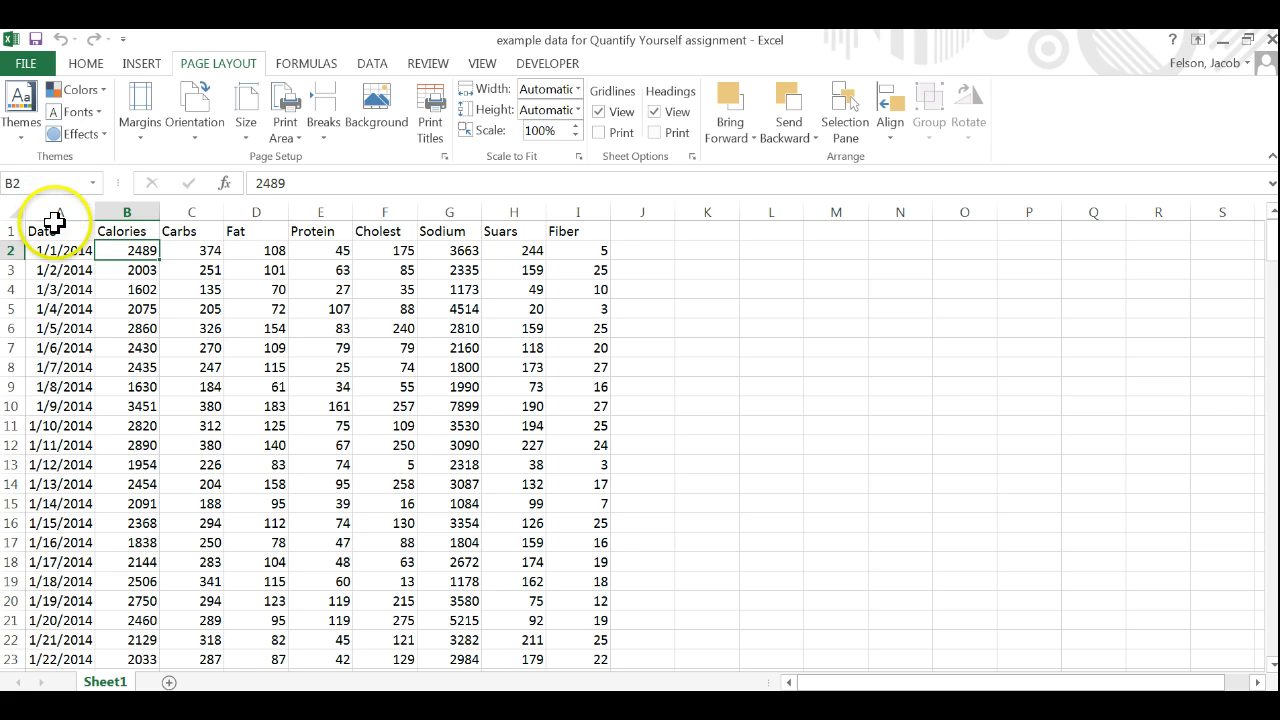
left_click_drag(57, 228, 586, 217)
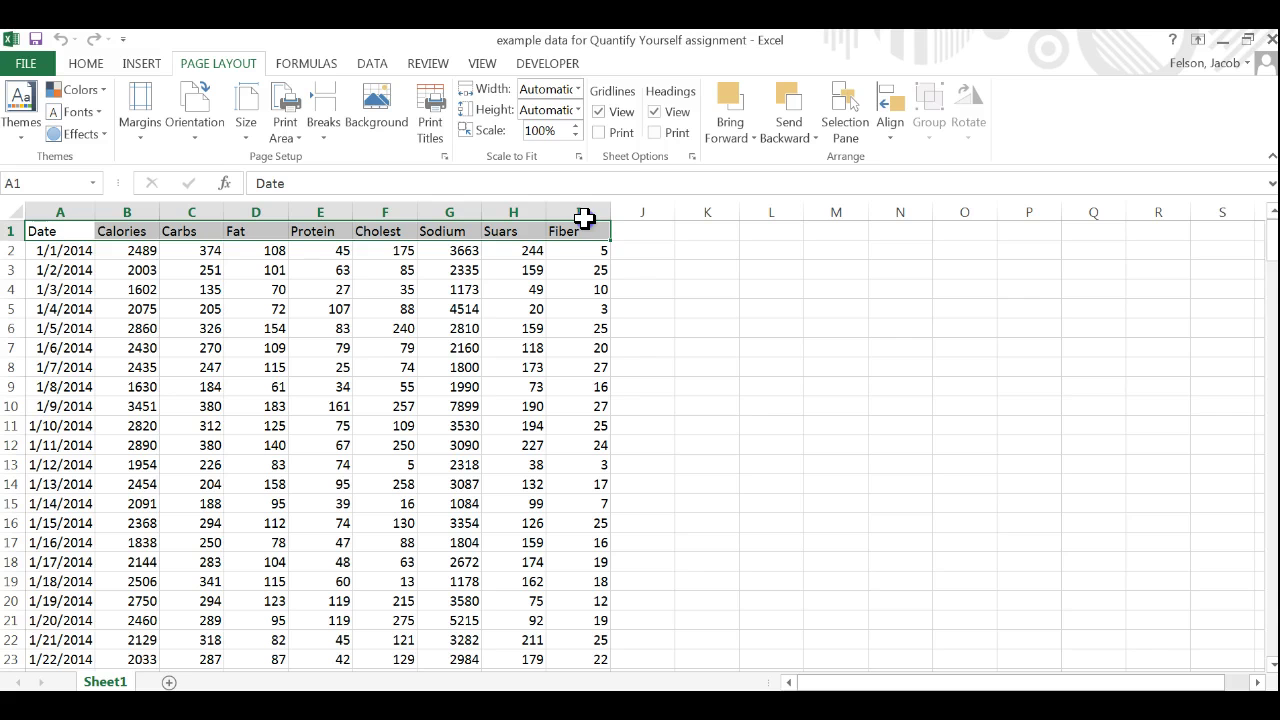
left_click(41, 229)
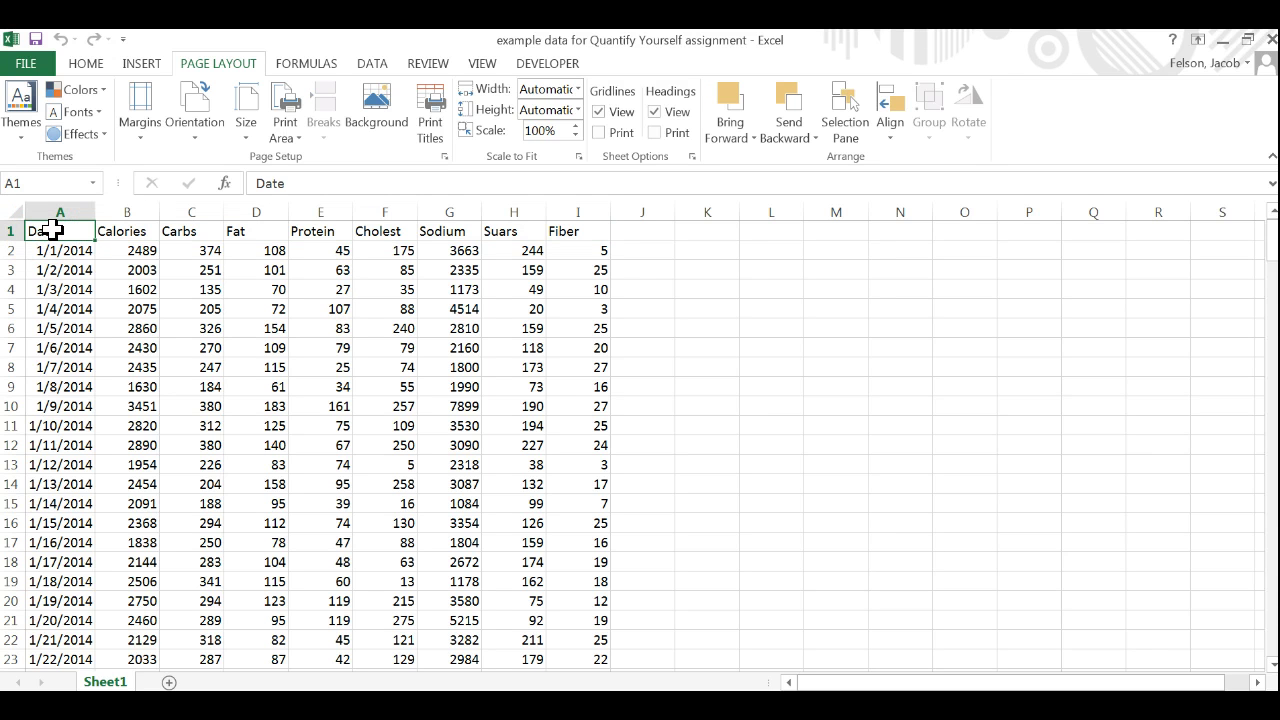
key("ctrl+Down")
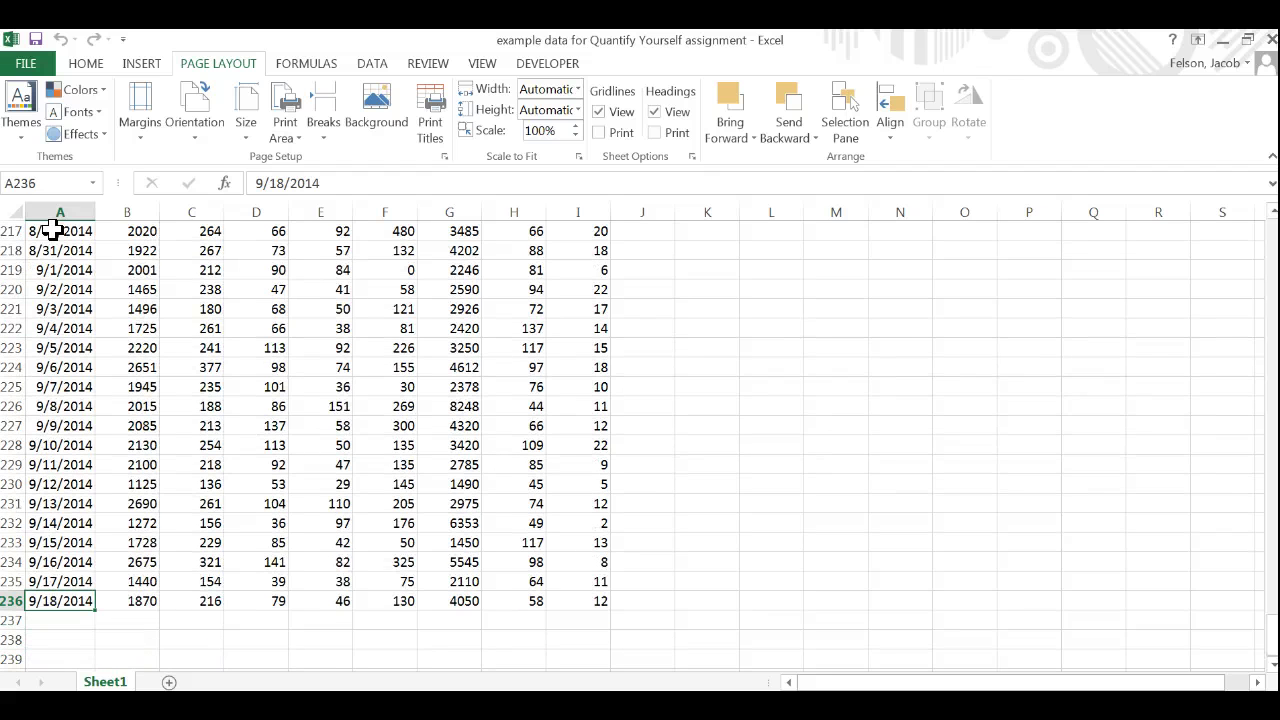
key("ctrl+Up")
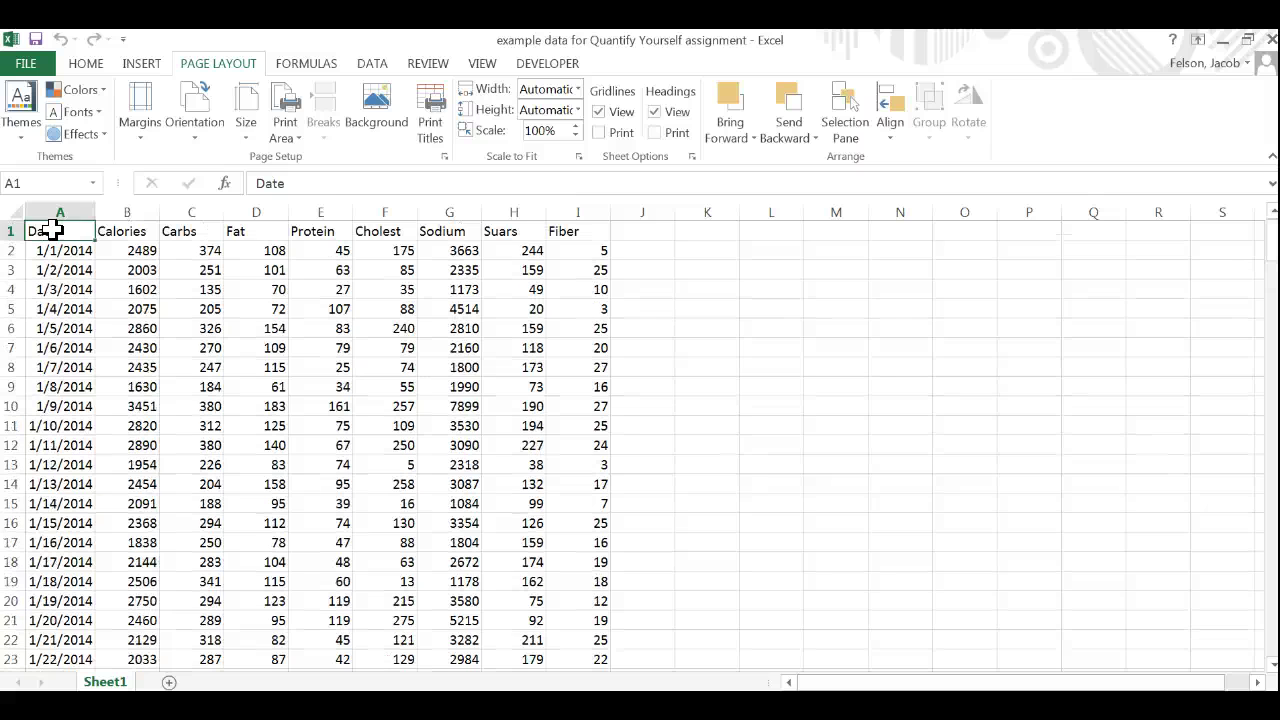
key("Down")
key("Right")
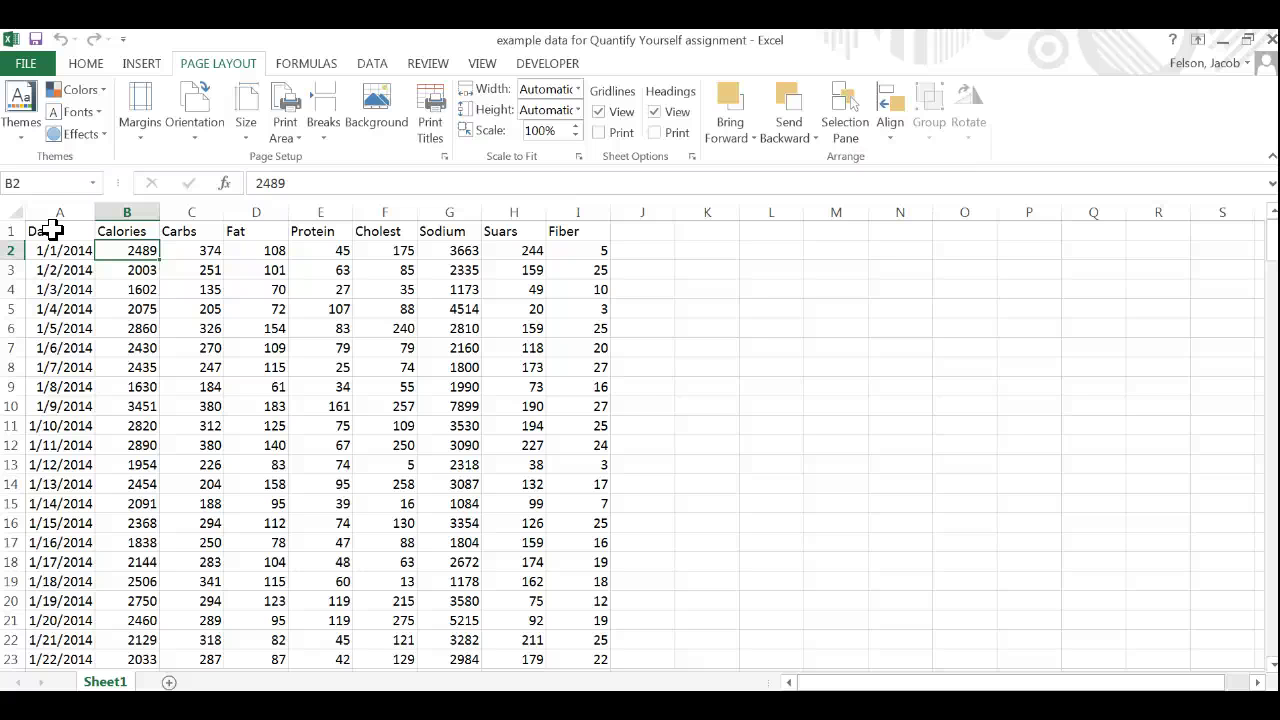
left_click(63, 250)
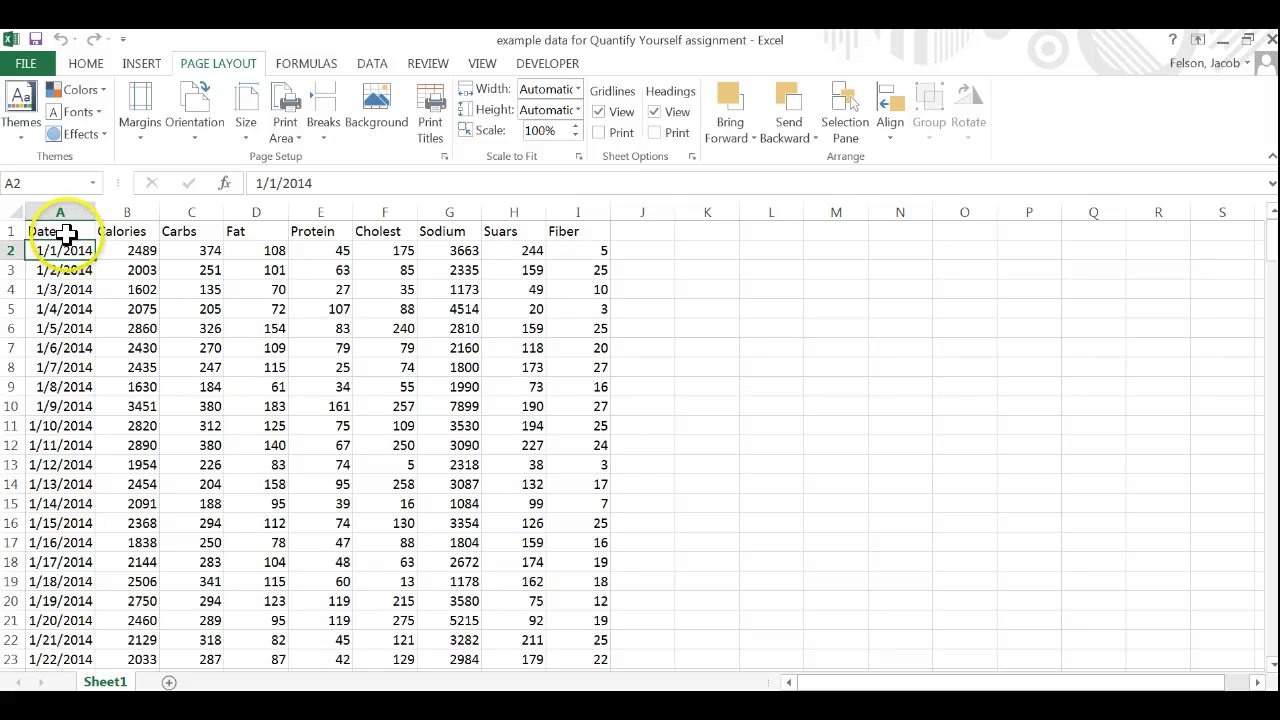
left_click(62, 230)
left_click(52, 255)
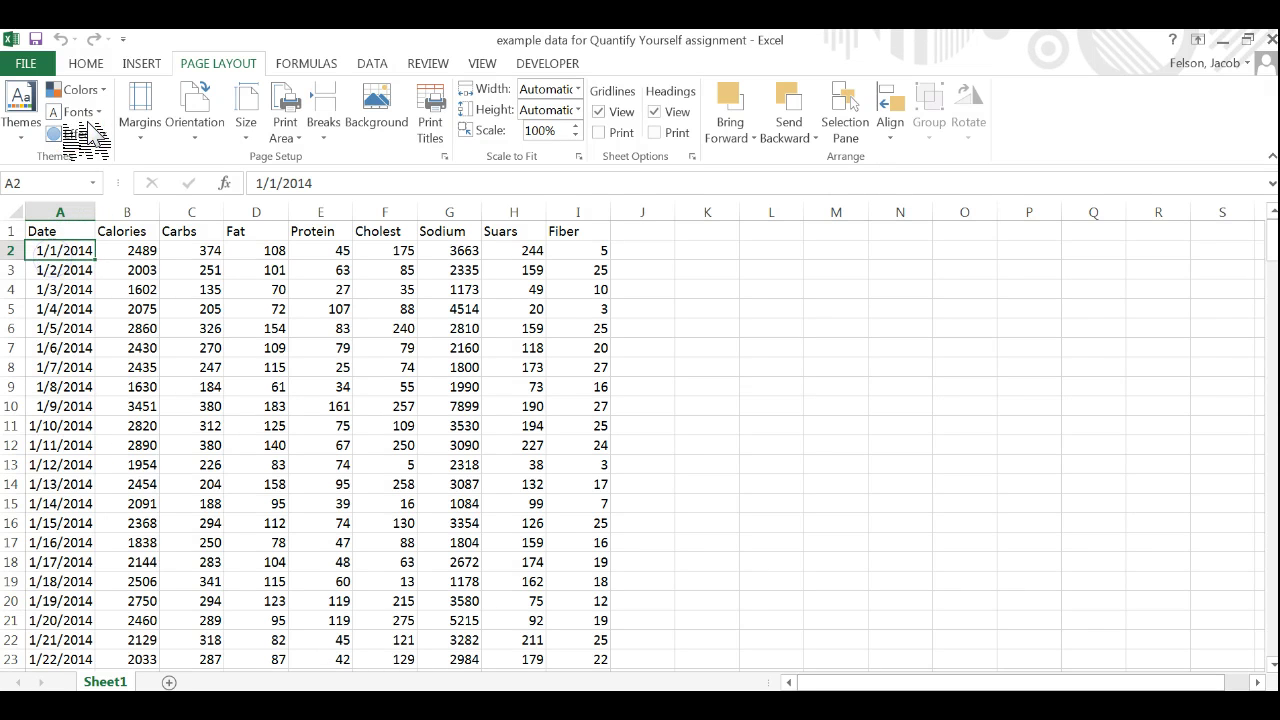
left_click(63, 252)
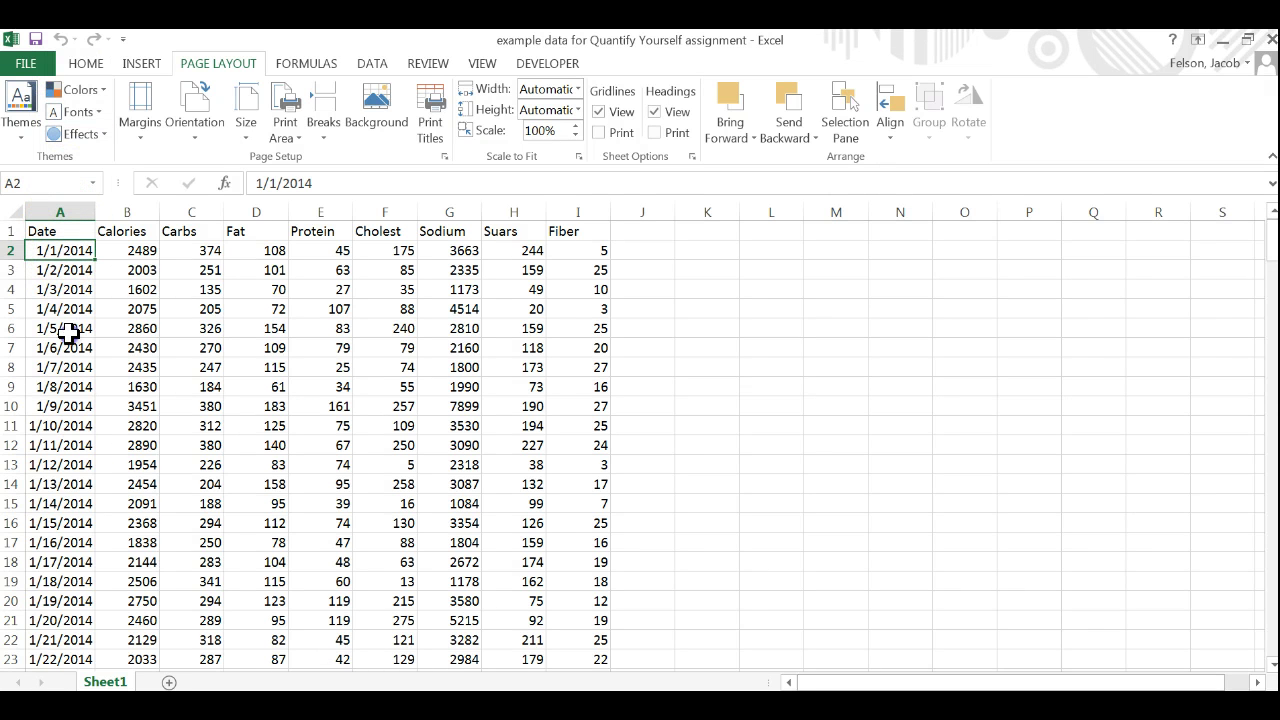
left_click_drag(66, 331, 63, 252)
left_click(66, 289)
left_click(70, 251)
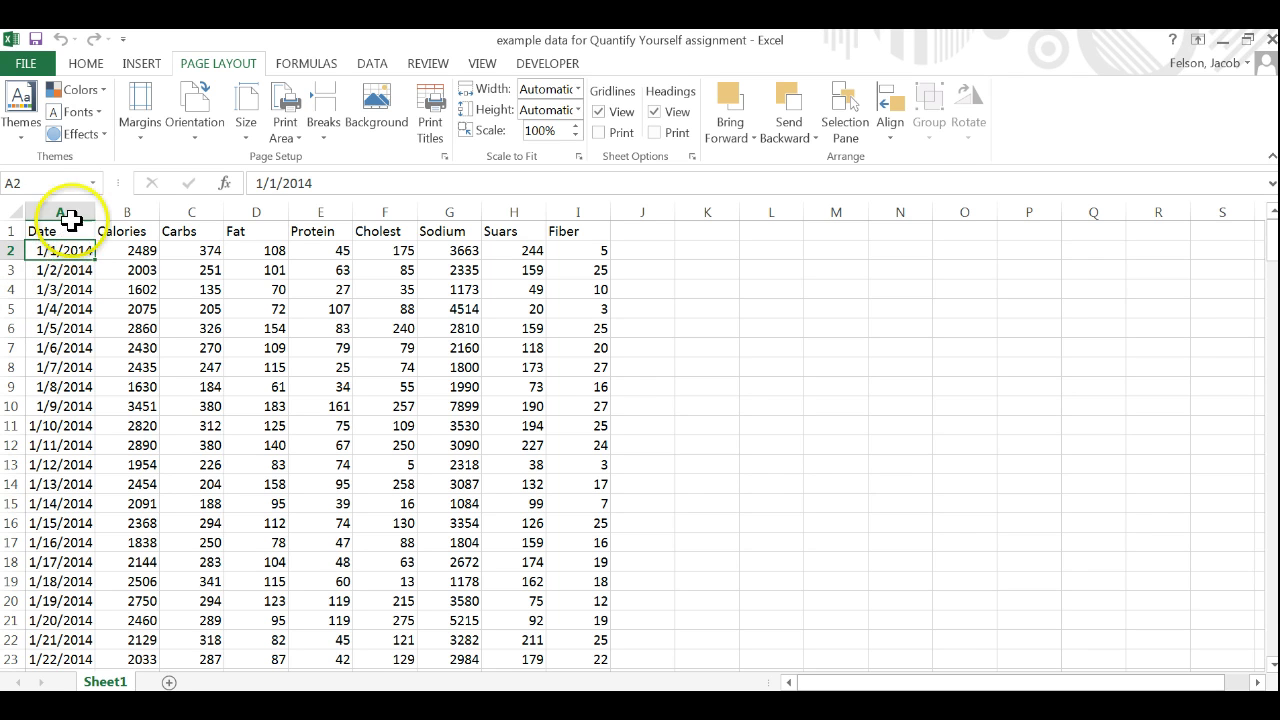
Apply the Number format to the whole Date column and widen the column slightly
left_click(72, 209)
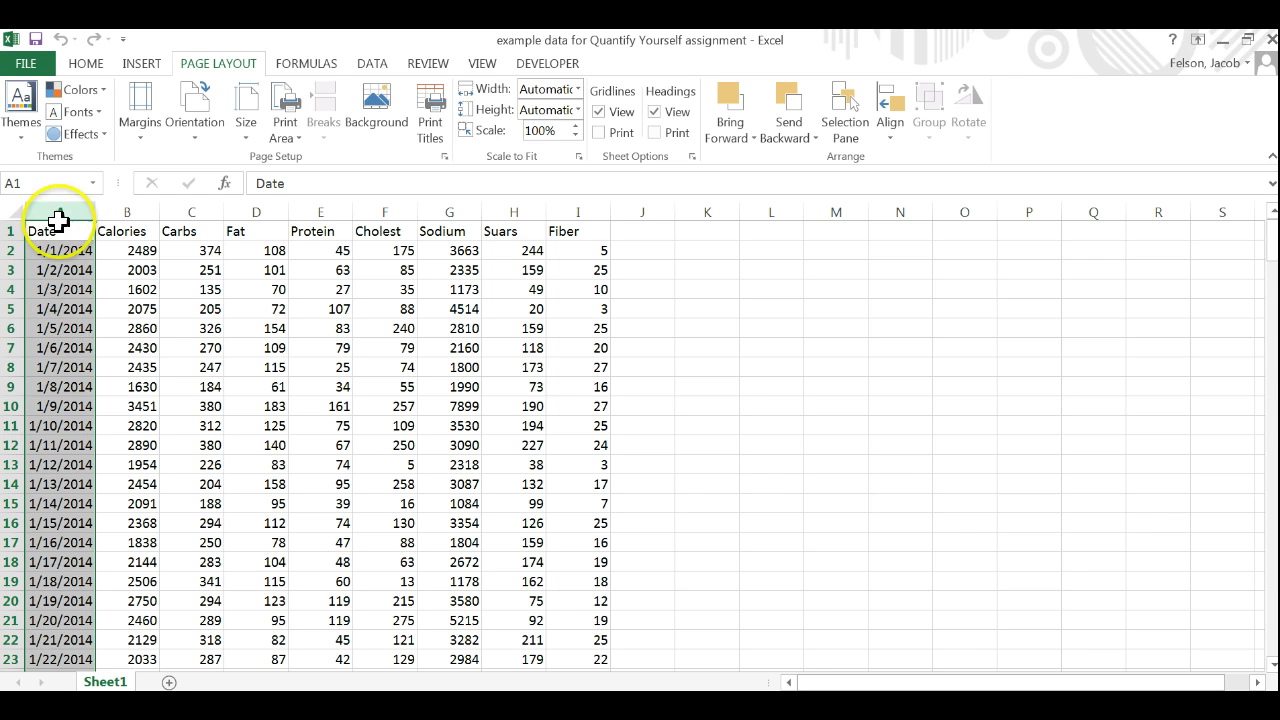
left_click(86, 63)
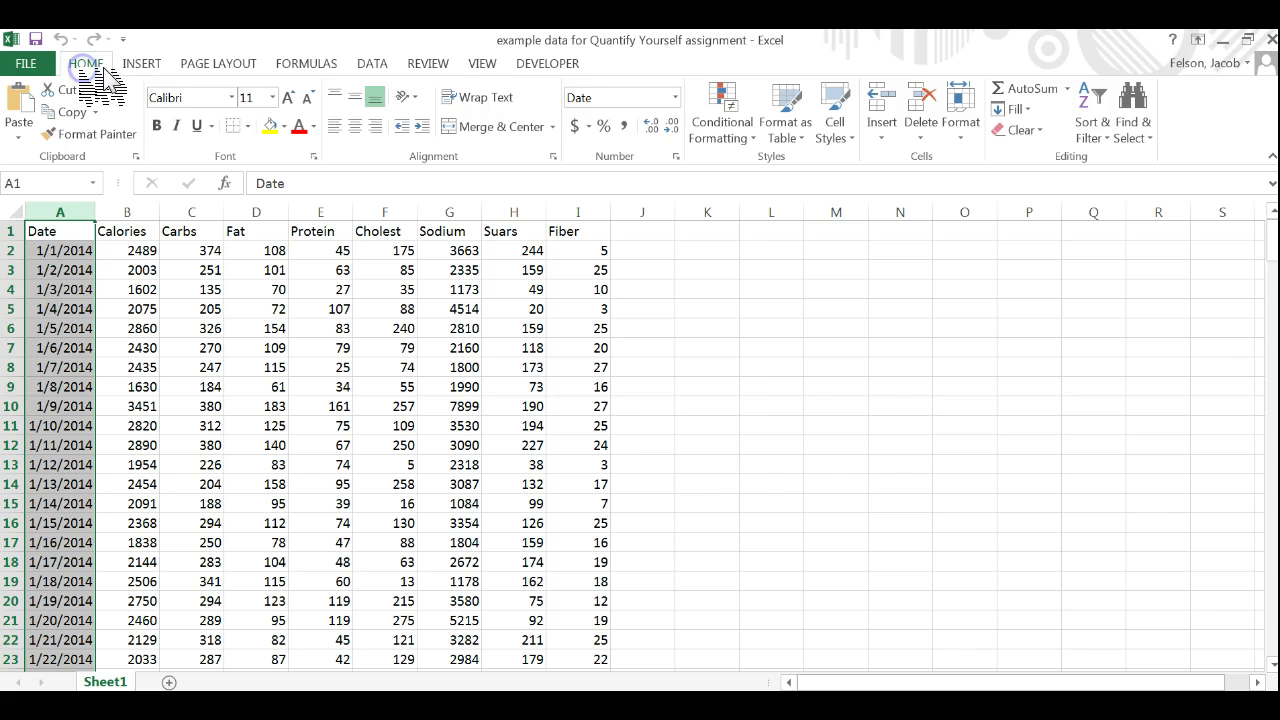
left_click(676, 96)
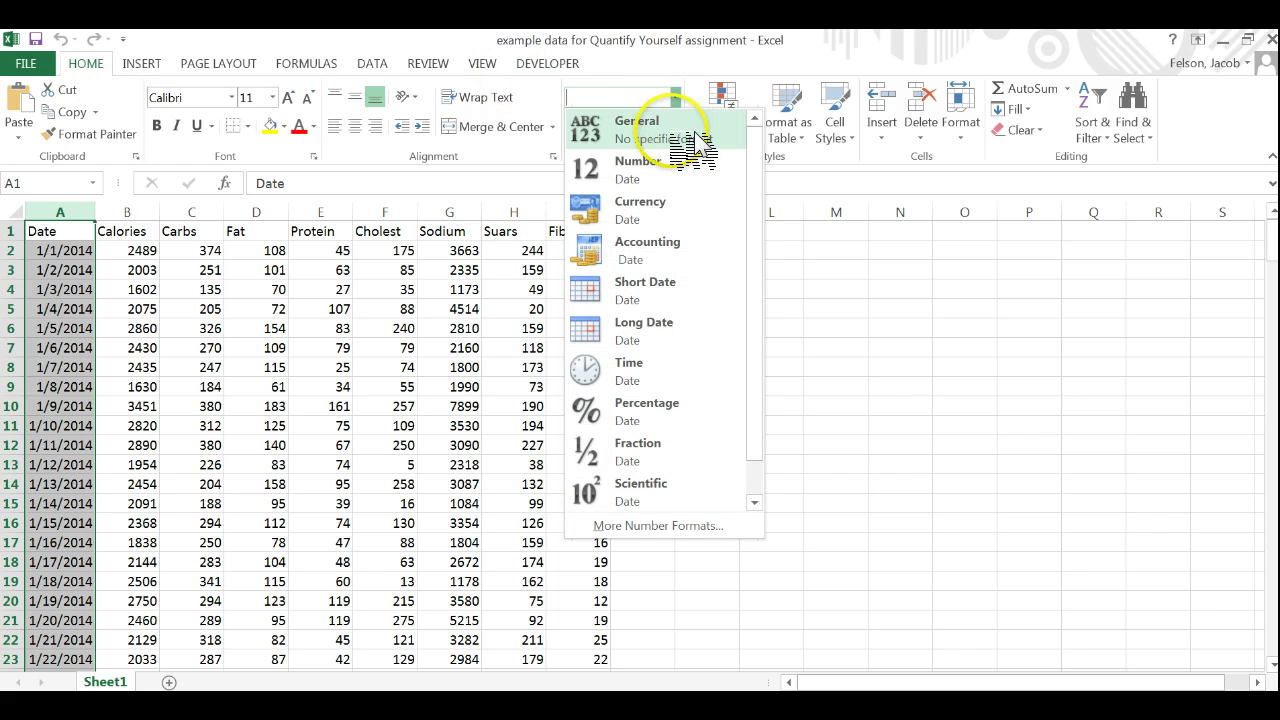
left_click(695, 178)
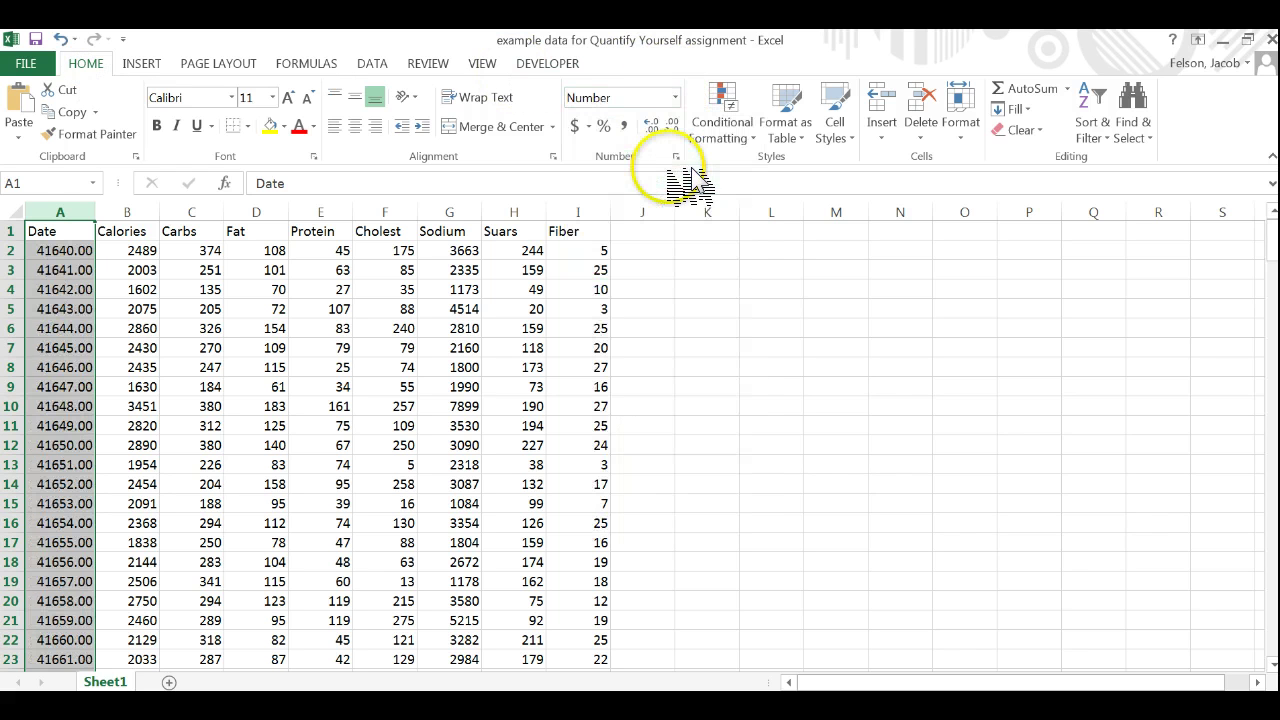
left_click_drag(96, 212, 121, 214)
left_click(106, 250)
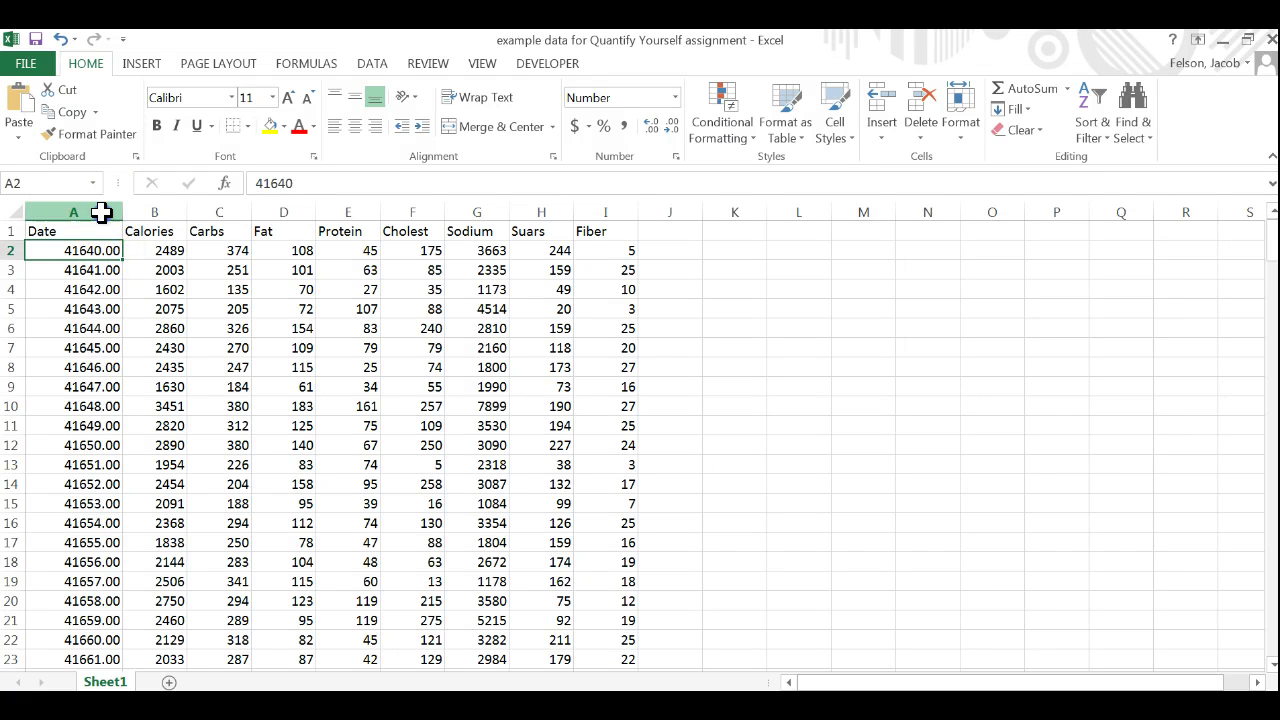
Apply the Long Date format to the Date column and adjust its width to fit the full weekday and month text
left_click(100, 212)
left_click(675, 97)
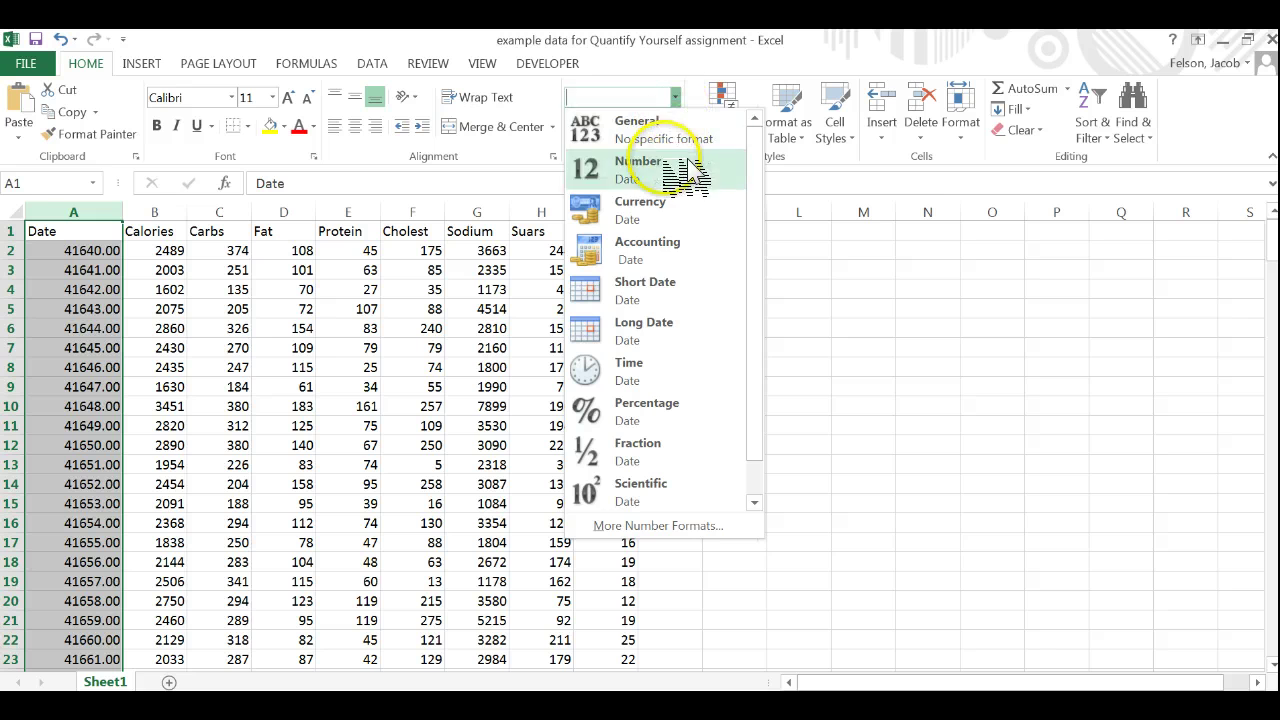
left_click(665, 330)
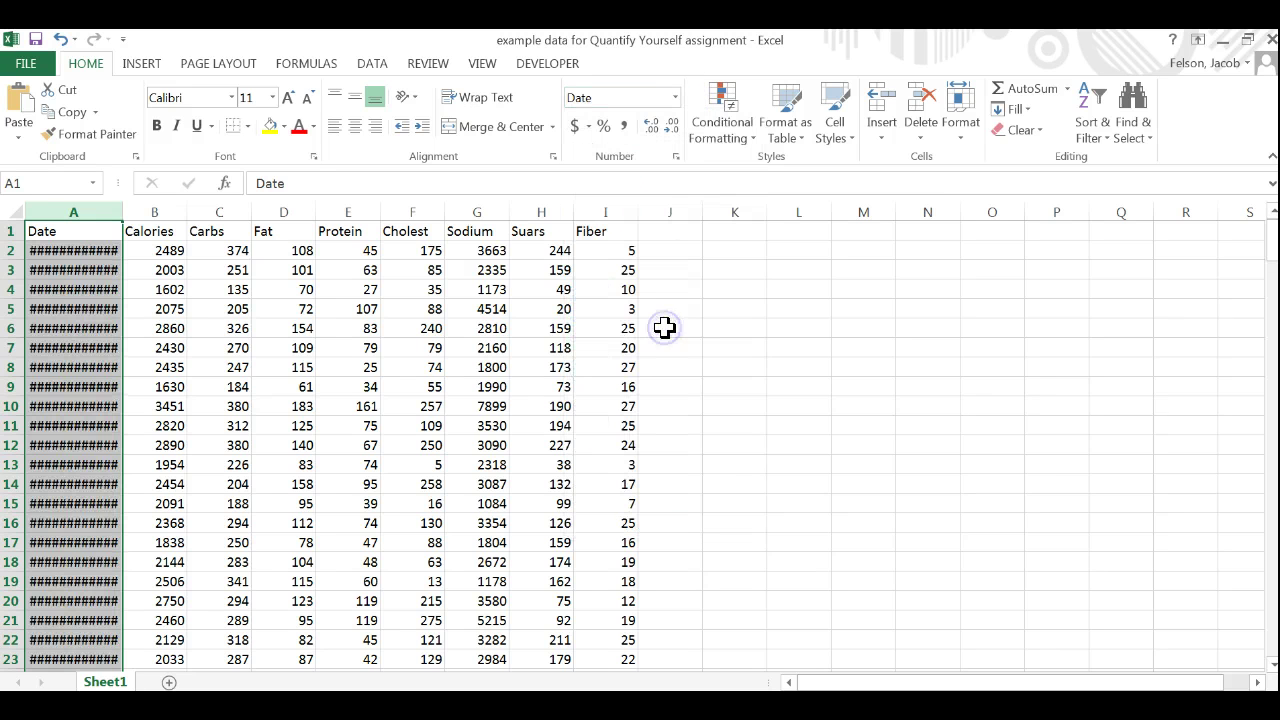
left_click_drag(119, 218, 280, 212)
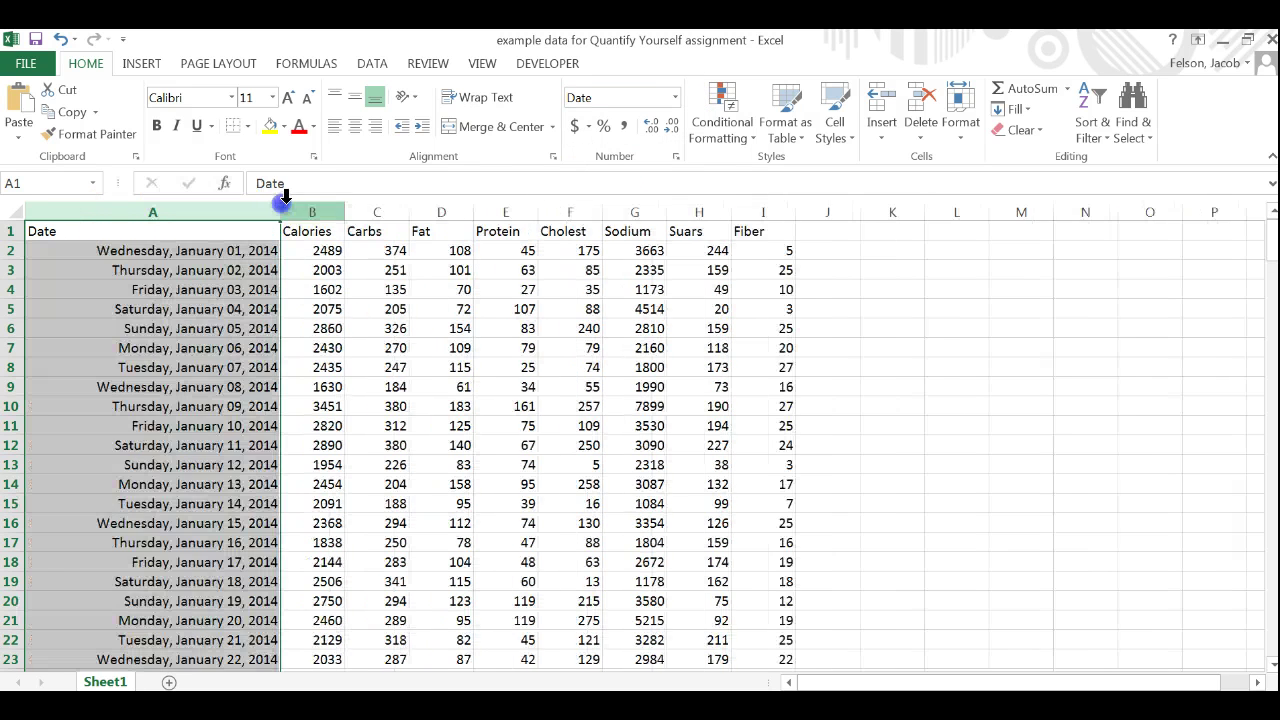
left_click(290, 204)
left_click(254, 209)
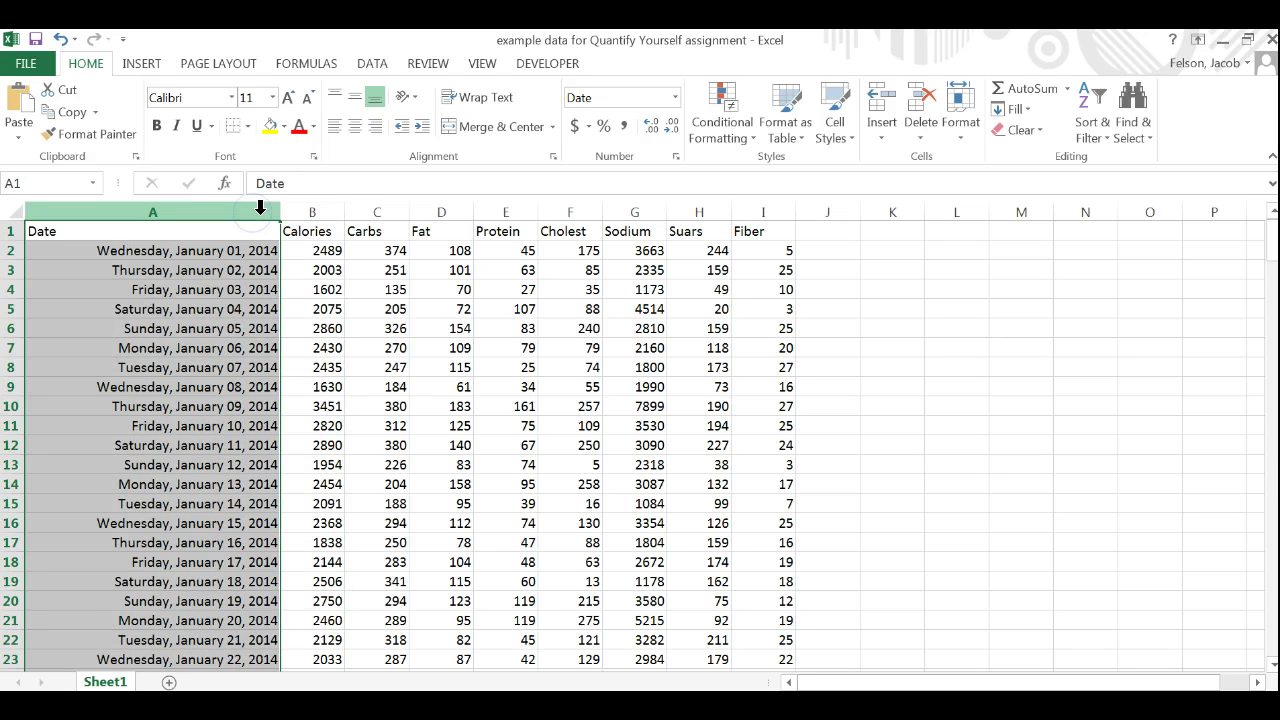
left_click_drag(277, 209, 259, 211)
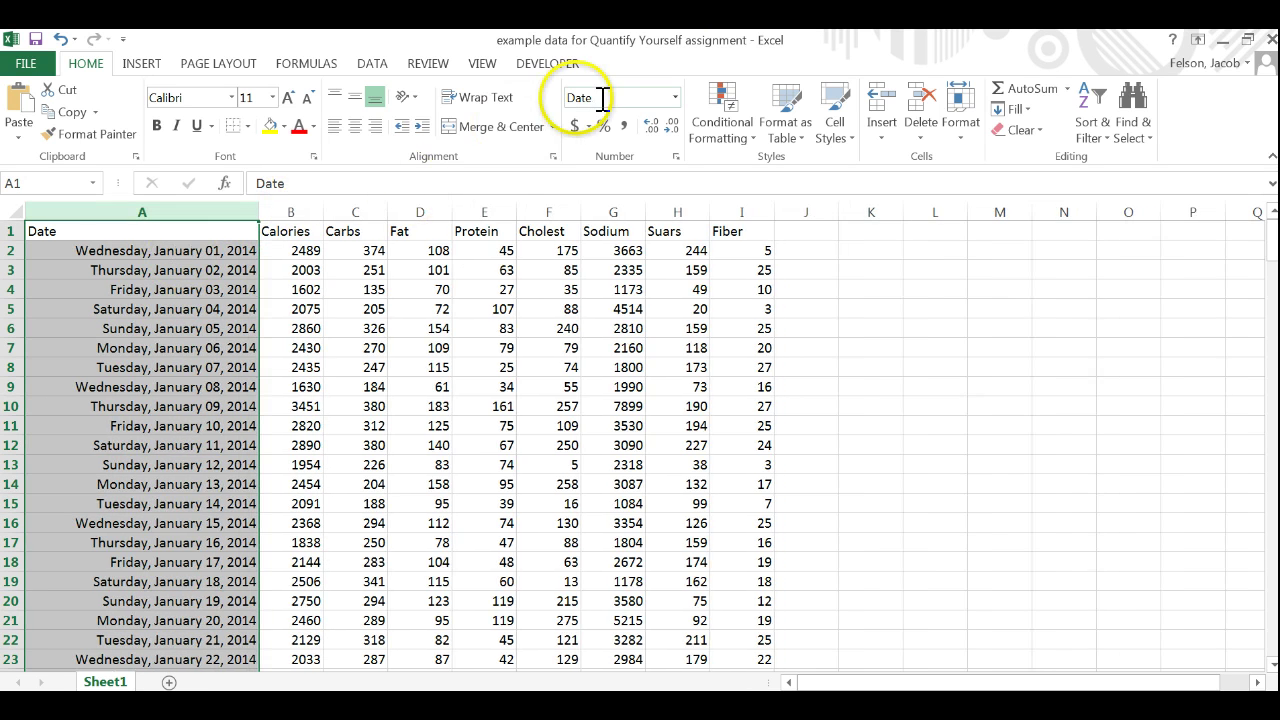
Apply the Short Date format to the Date column and narrow the column
left_click(675, 97)
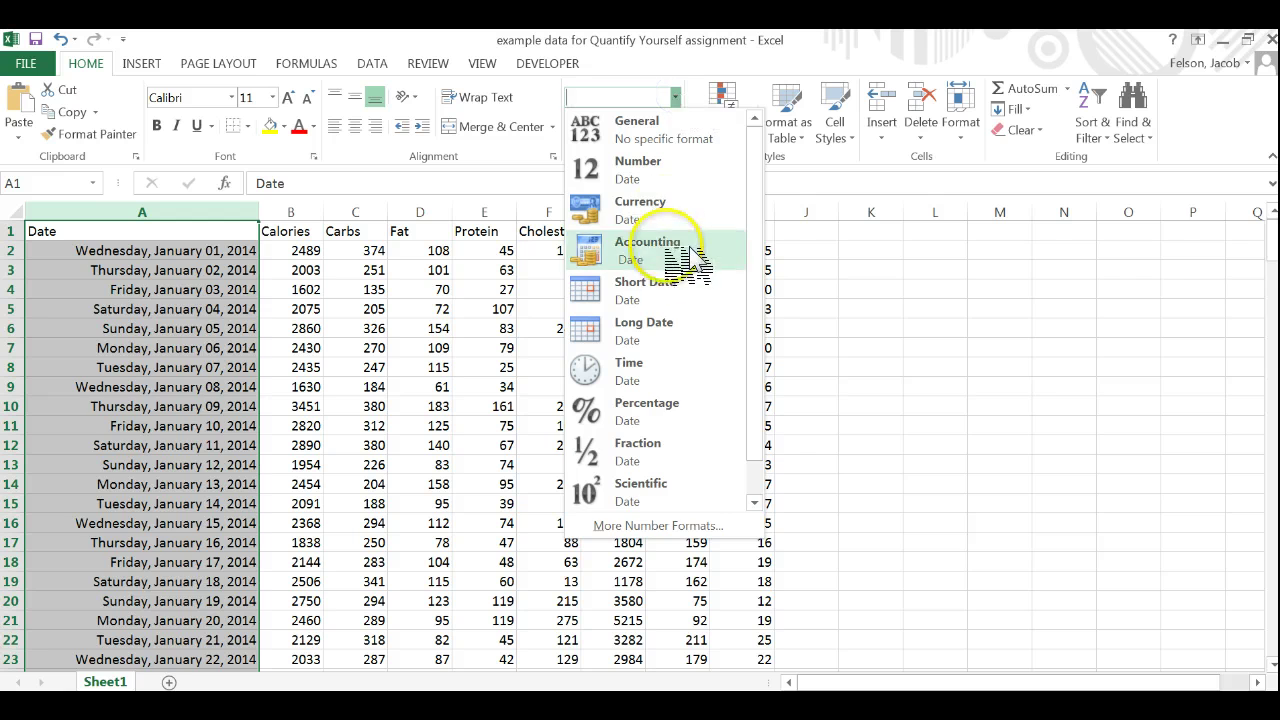
left_click(671, 288)
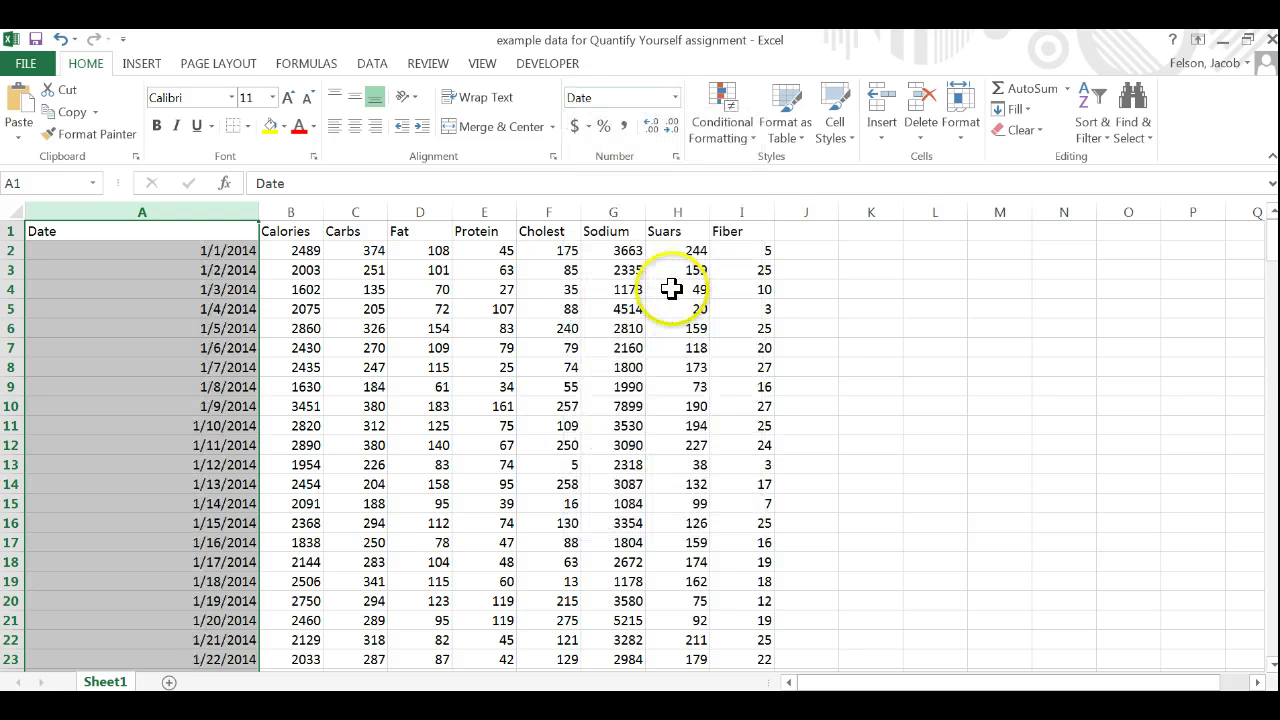
left_click(675, 97)
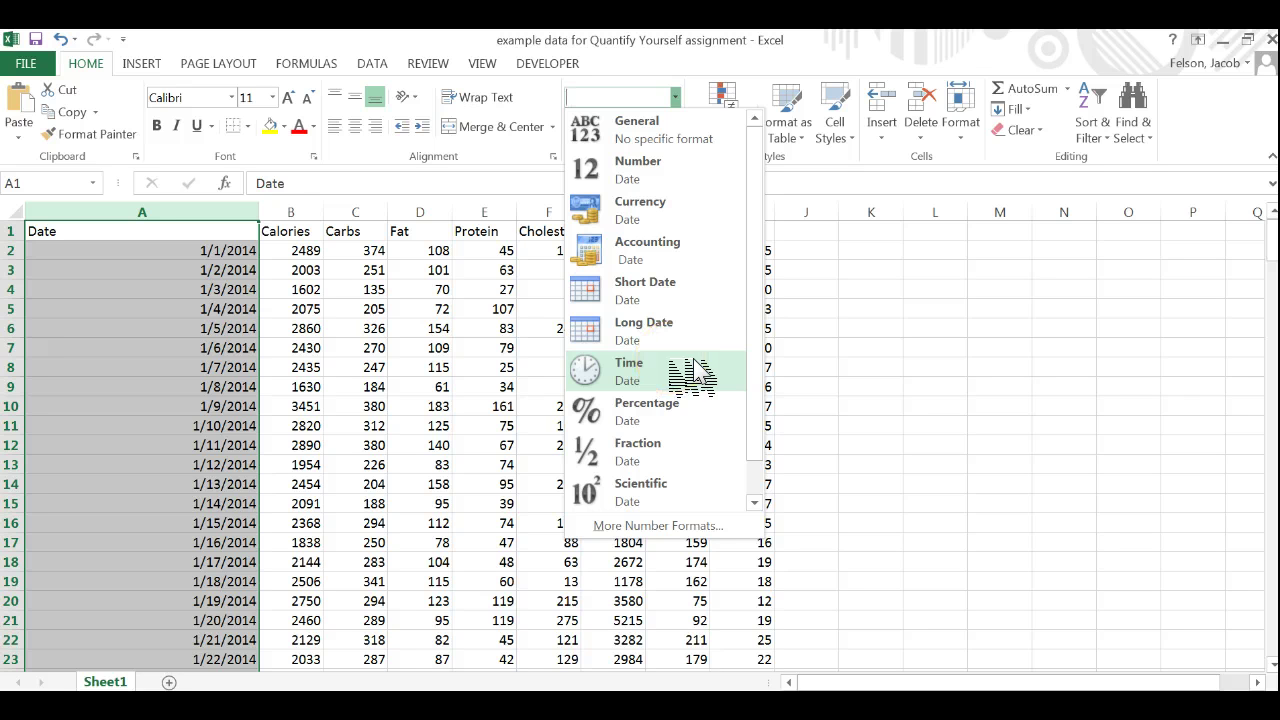
left_click(662, 291)
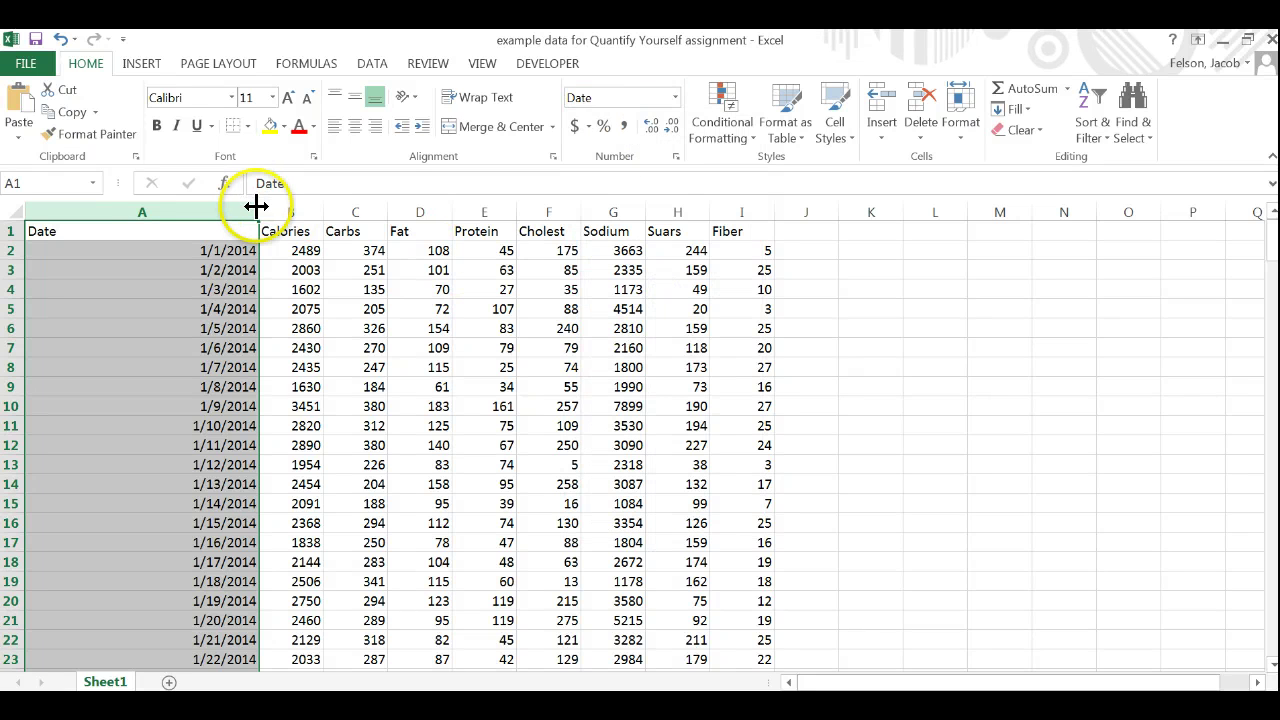
left_click_drag(256, 208, 162, 207)
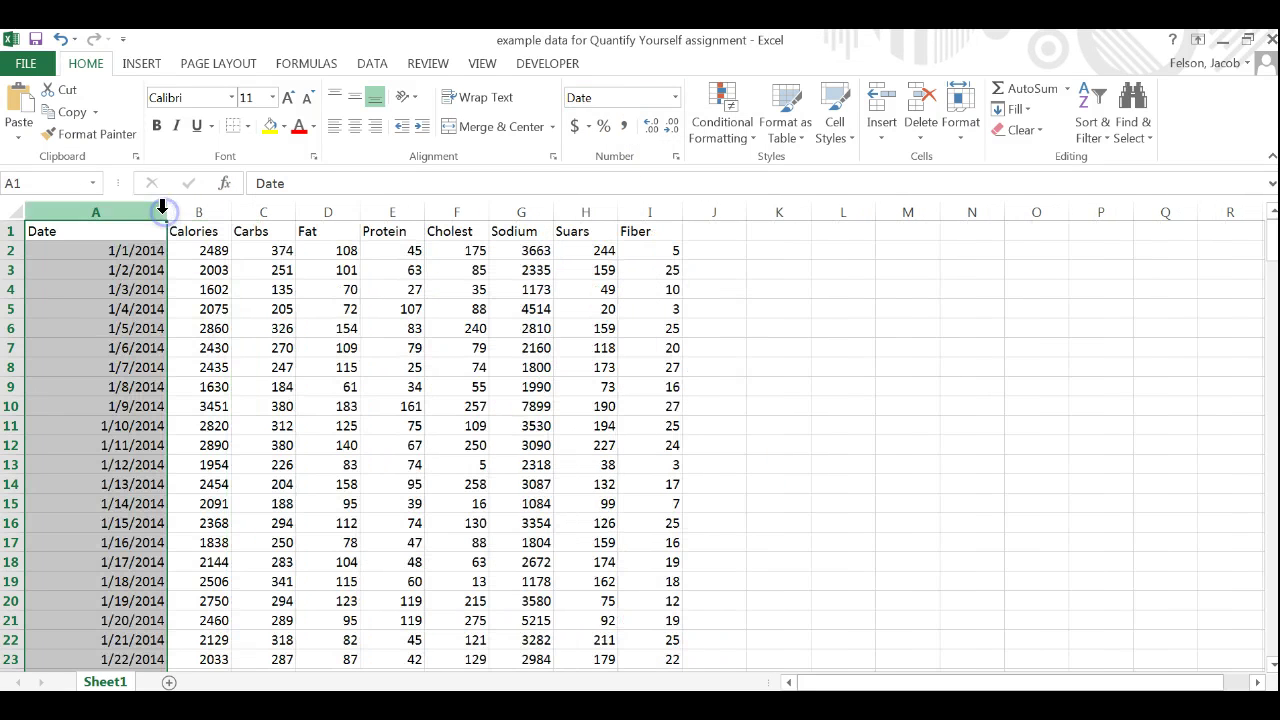
Convert the data range A1:I236 into a table with headers
left_click(195, 255)
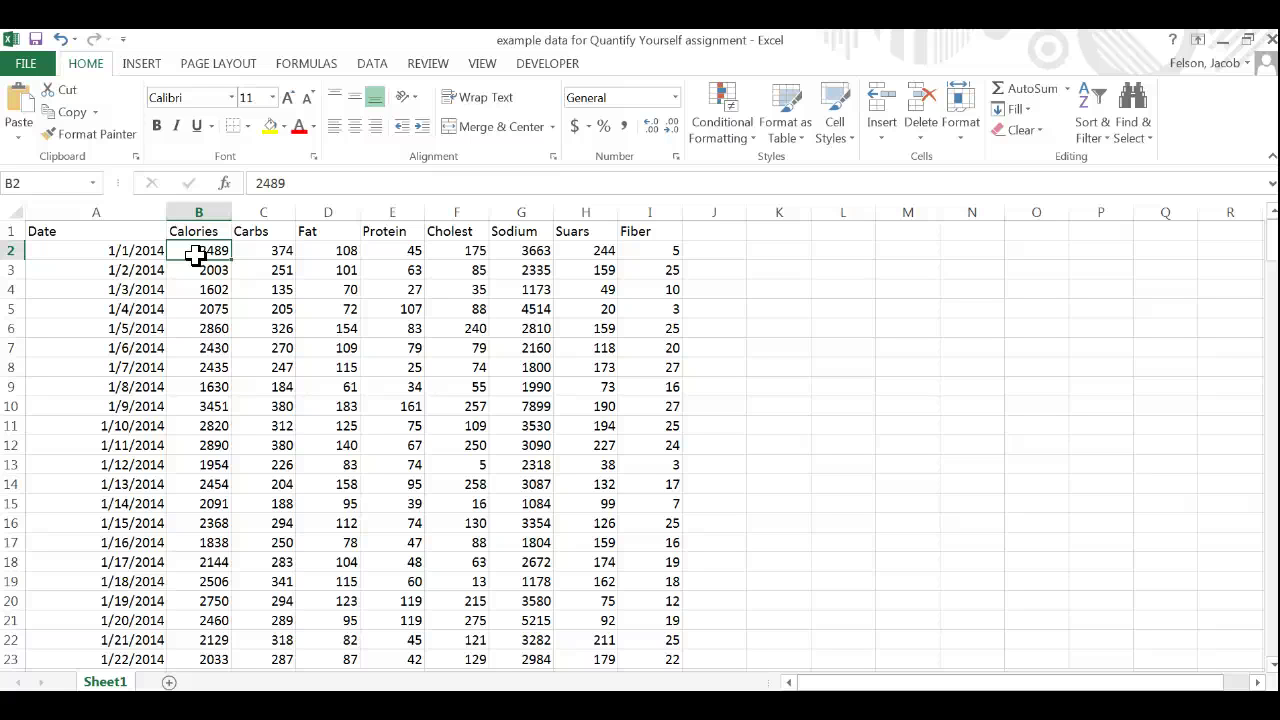
key("ctrl+t")
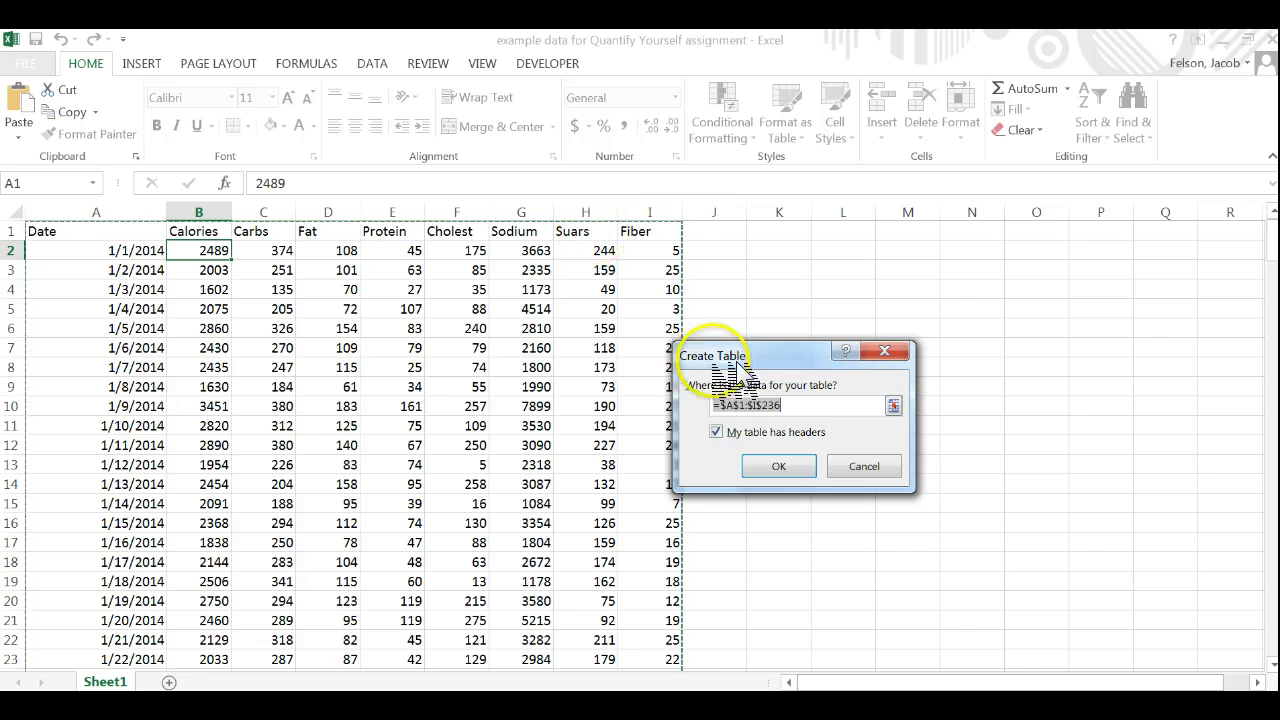
left_click(779, 467)
Summarize Table1 with a PivotTable placed on a new worksheet
left_click(488, 324)
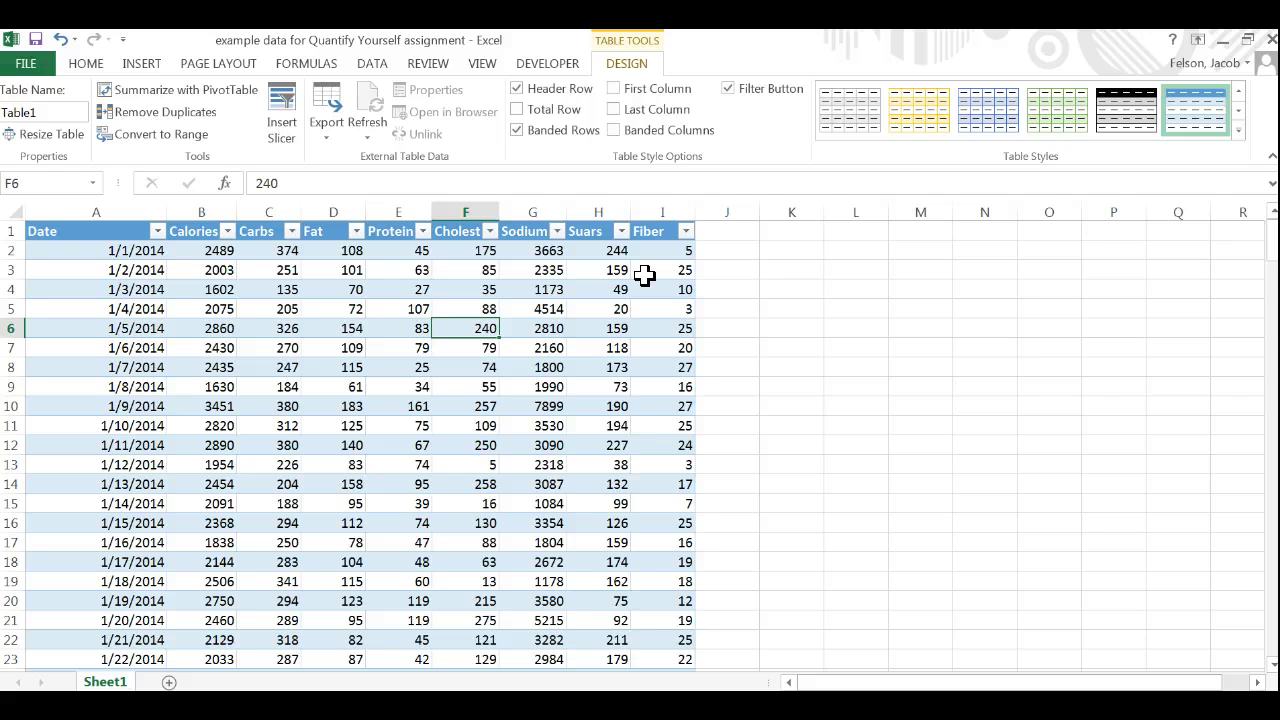
left_click(212, 92)
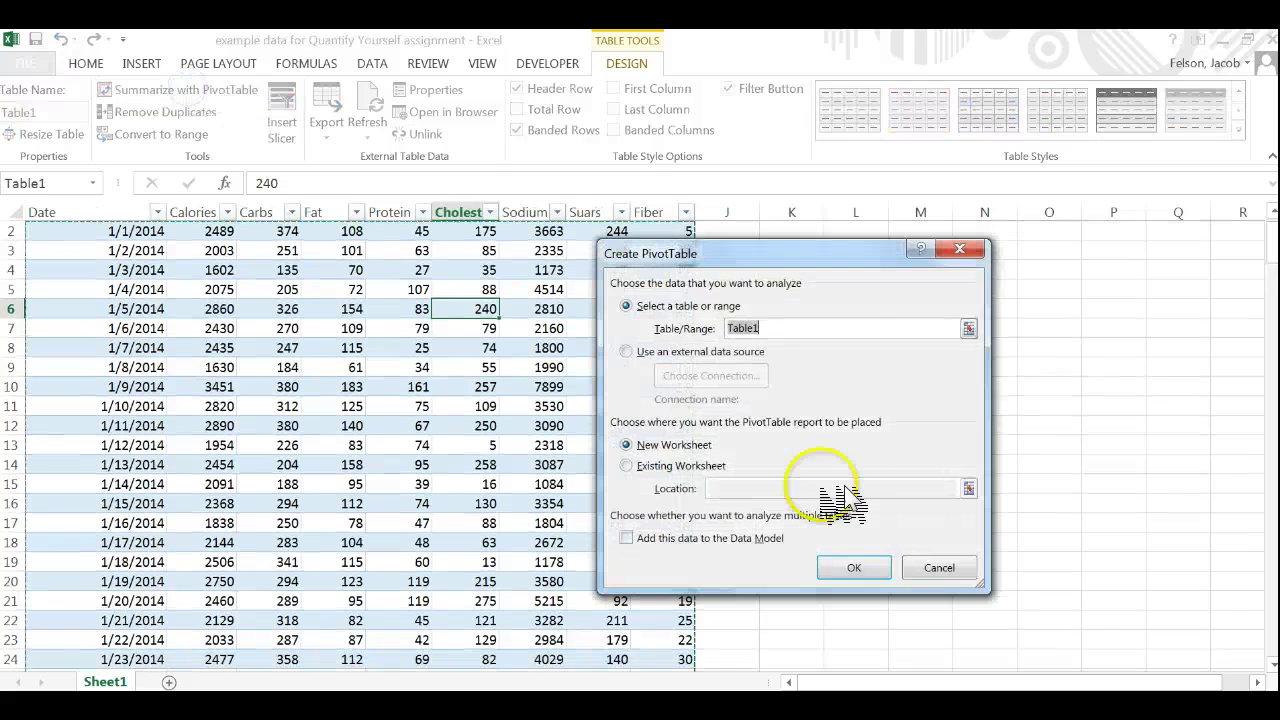
left_click(858, 568)
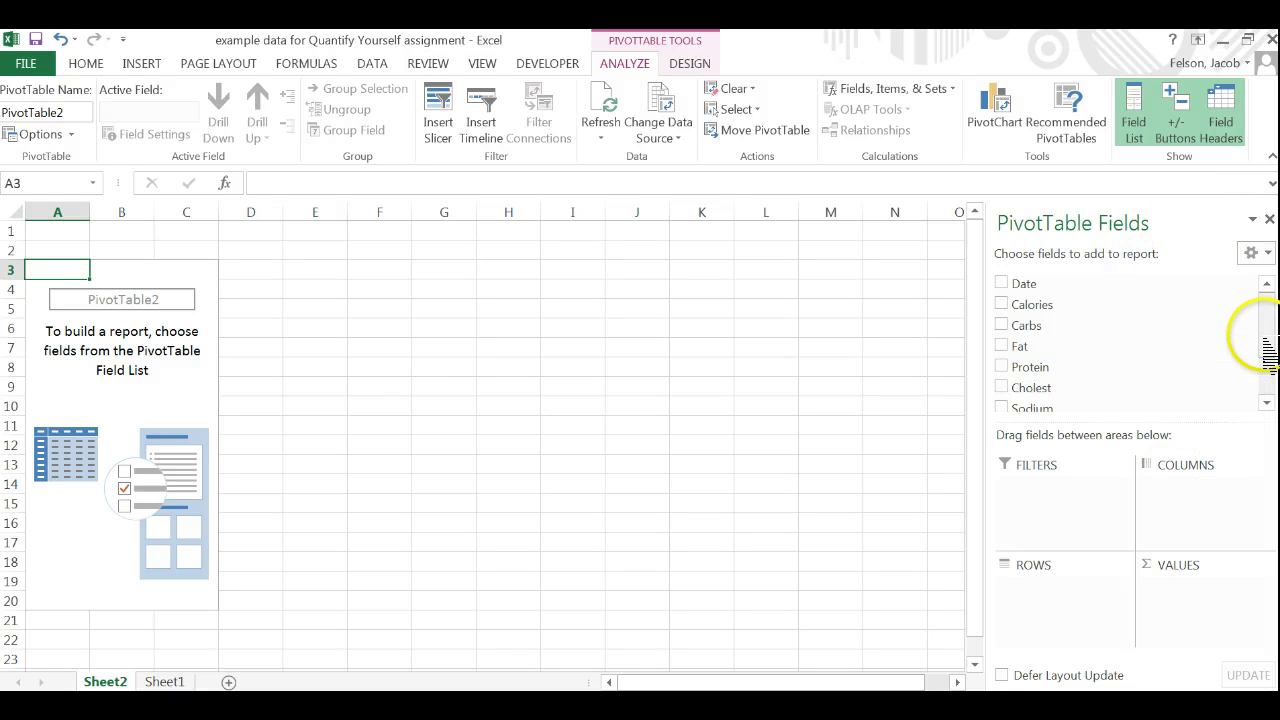
left_click_drag(1267, 333, 1271, 311)
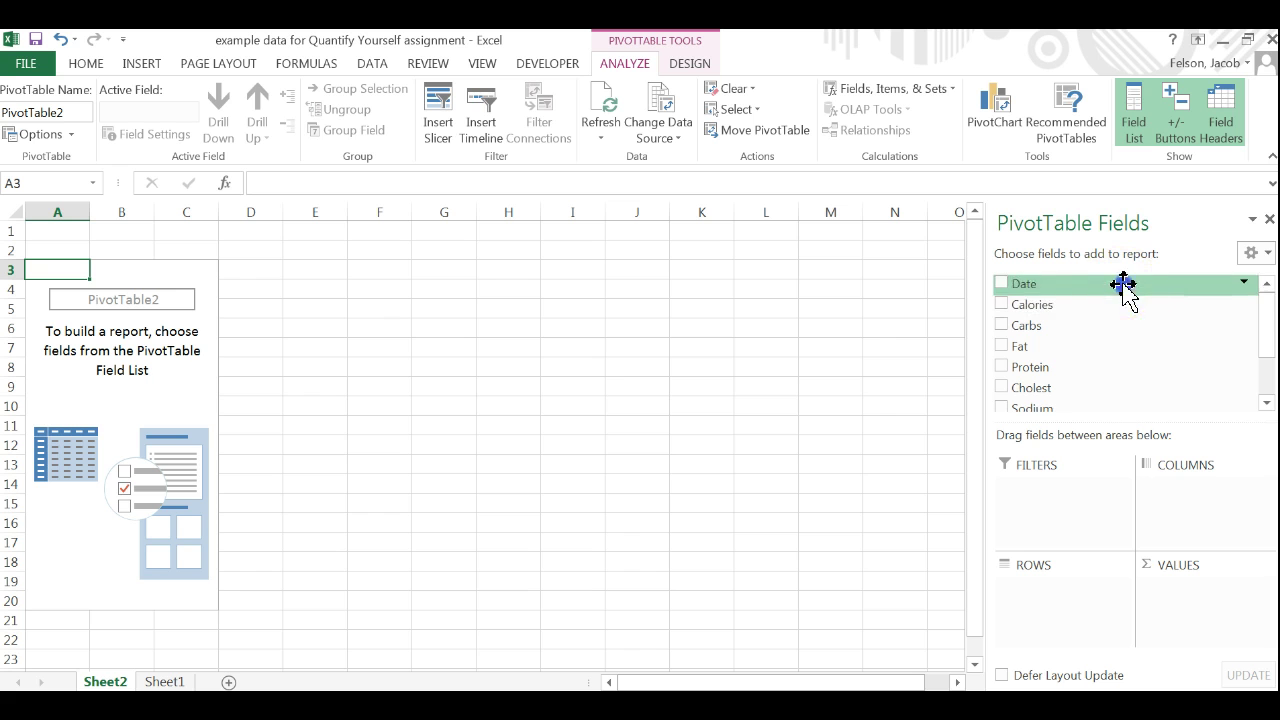
Add the Date field to the PivotTable's rows and the Calories field to its values
left_click_drag(1122, 285, 1090, 605)
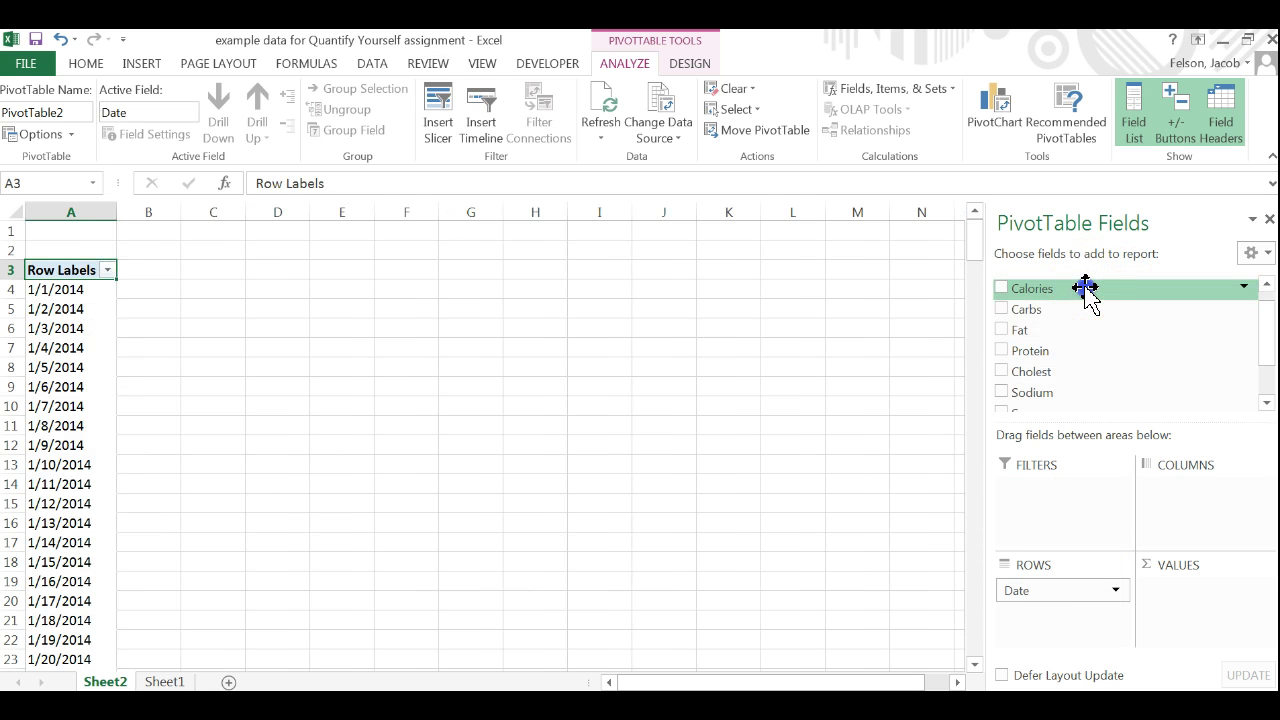
left_click_drag(1088, 290, 1236, 600)
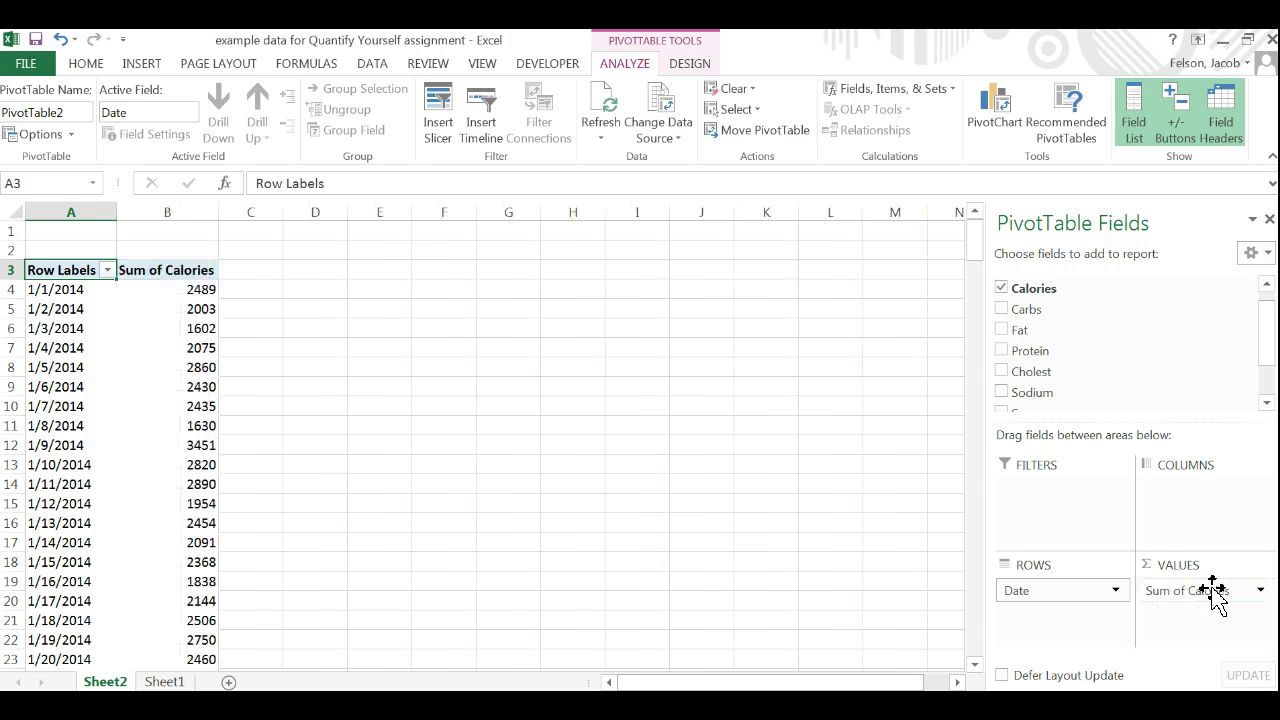
Summarize the PivotTable's Calories values by Average
left_click(164, 268)
mouse_move(167, 287)
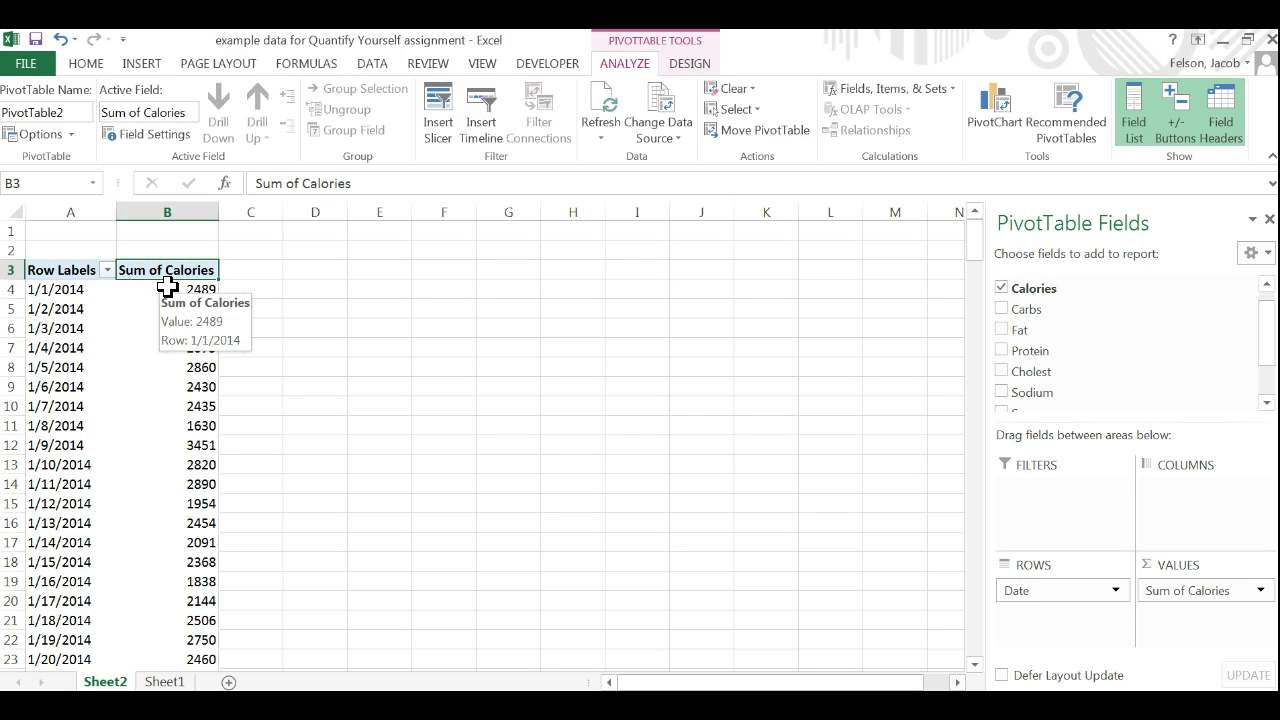
mouse_move(167, 281)
left_mouse_down()
mouse_move(180, 263)
mouse_move(183, 290)
left_mouse_up()
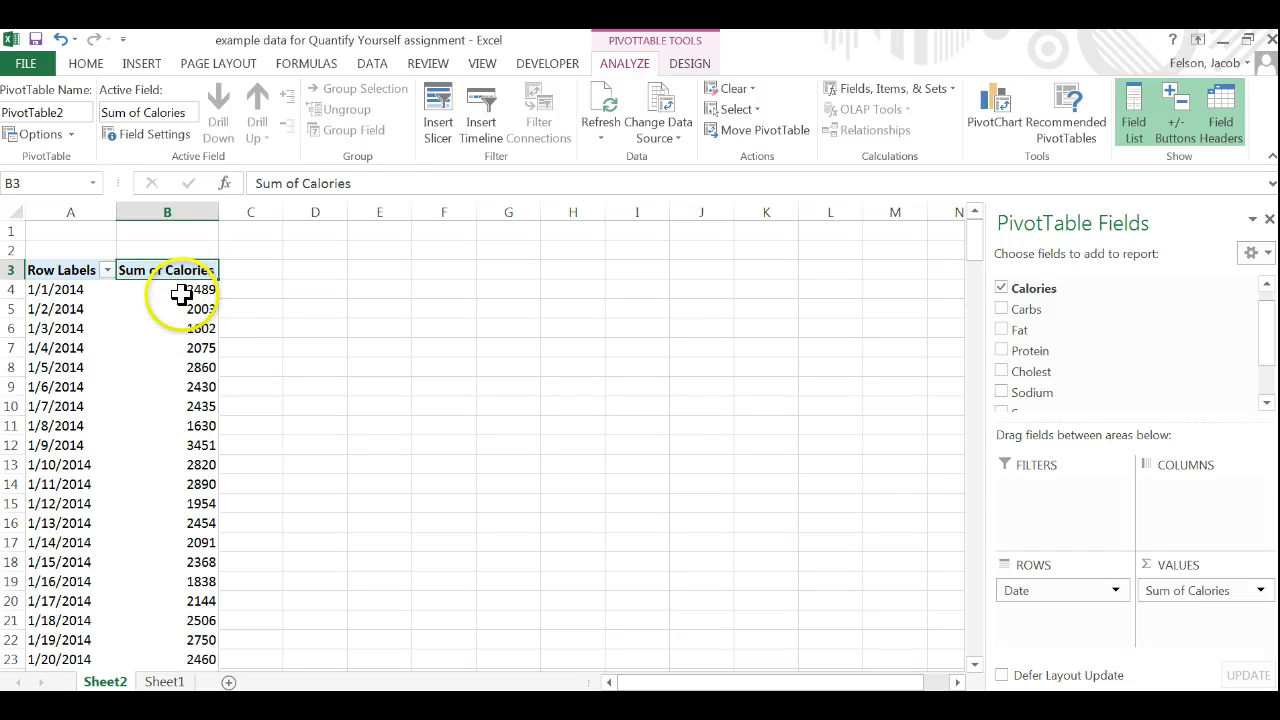
right_click(190, 331)
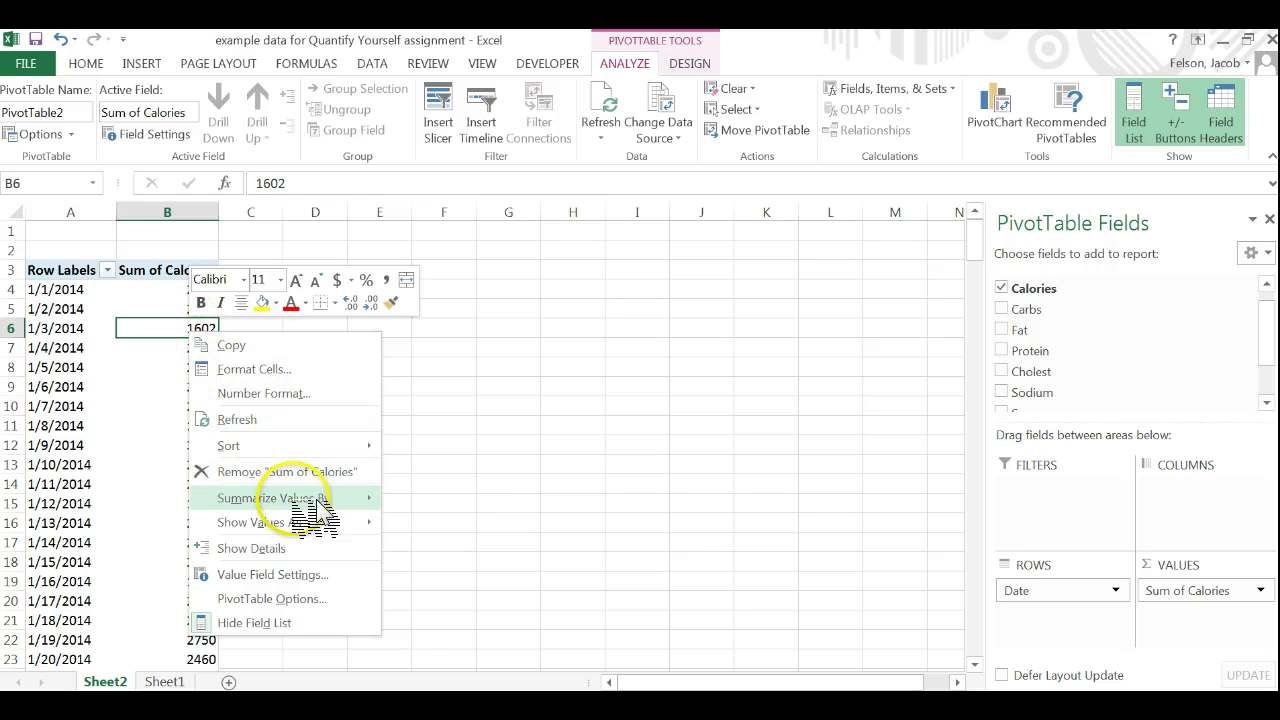
mouse_move(312, 500)
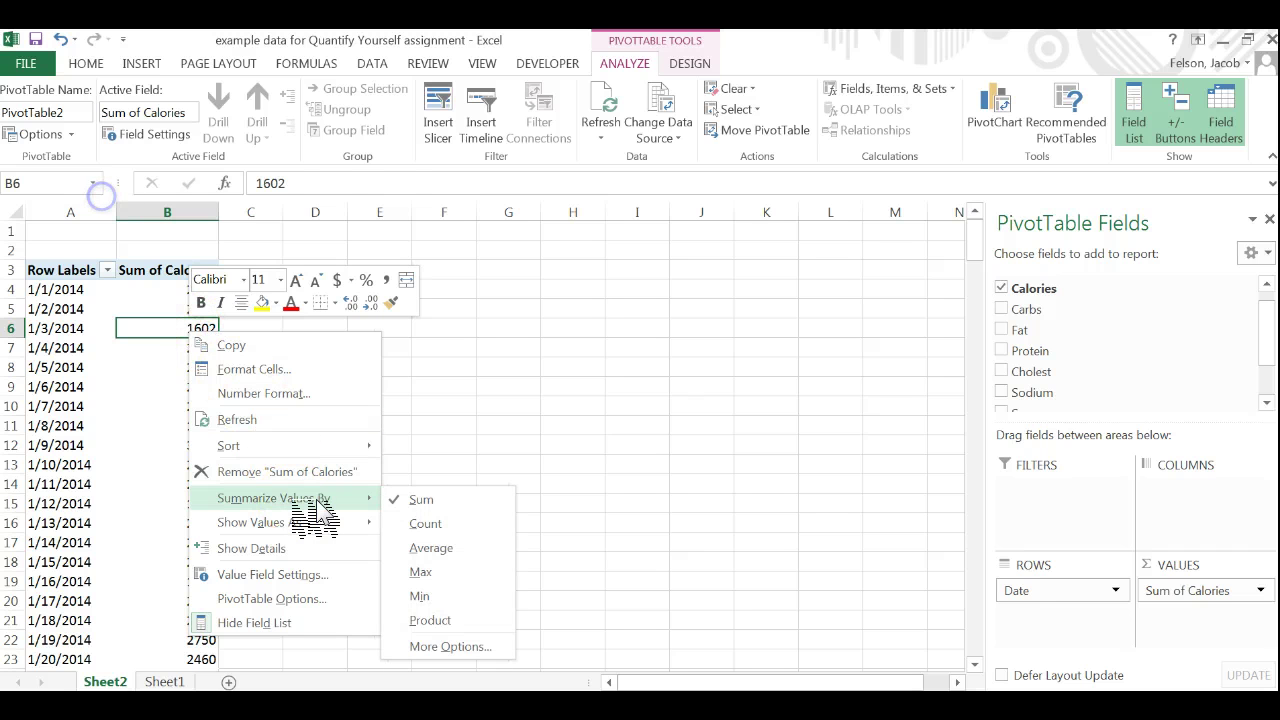
left_click(428, 548)
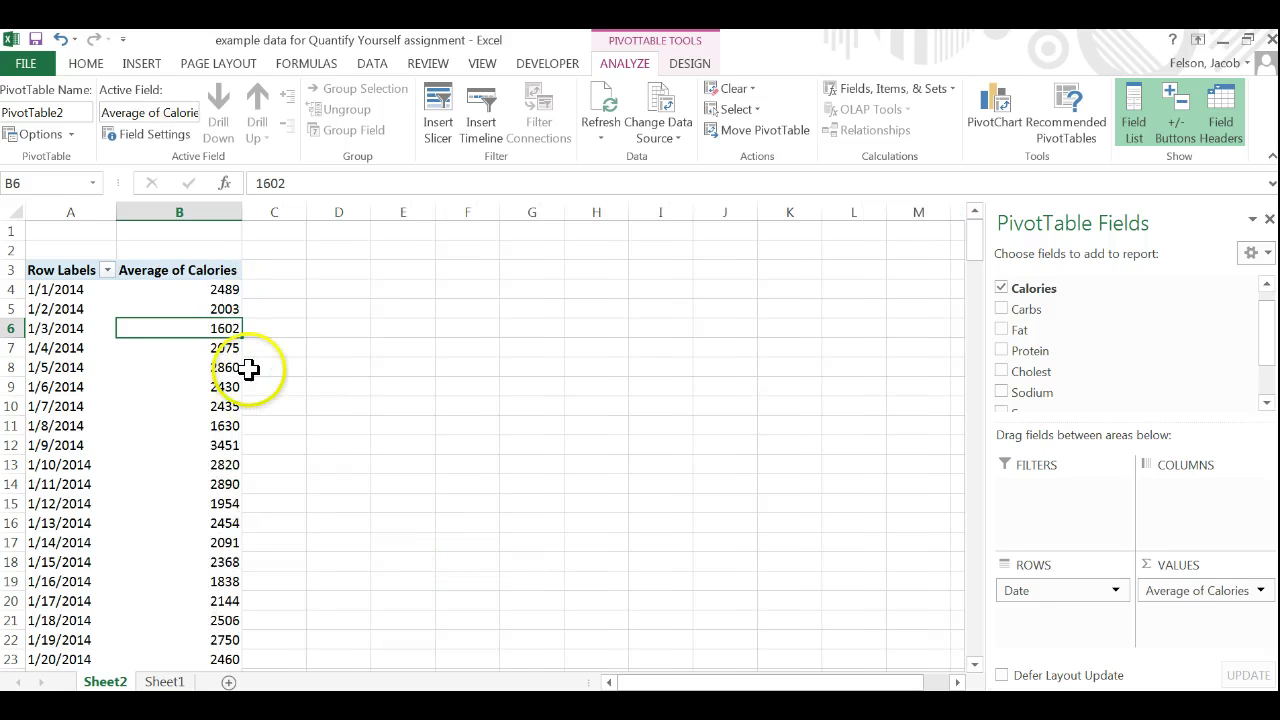
Undo the switch to the calorie average and redo it
left_click(213, 289)
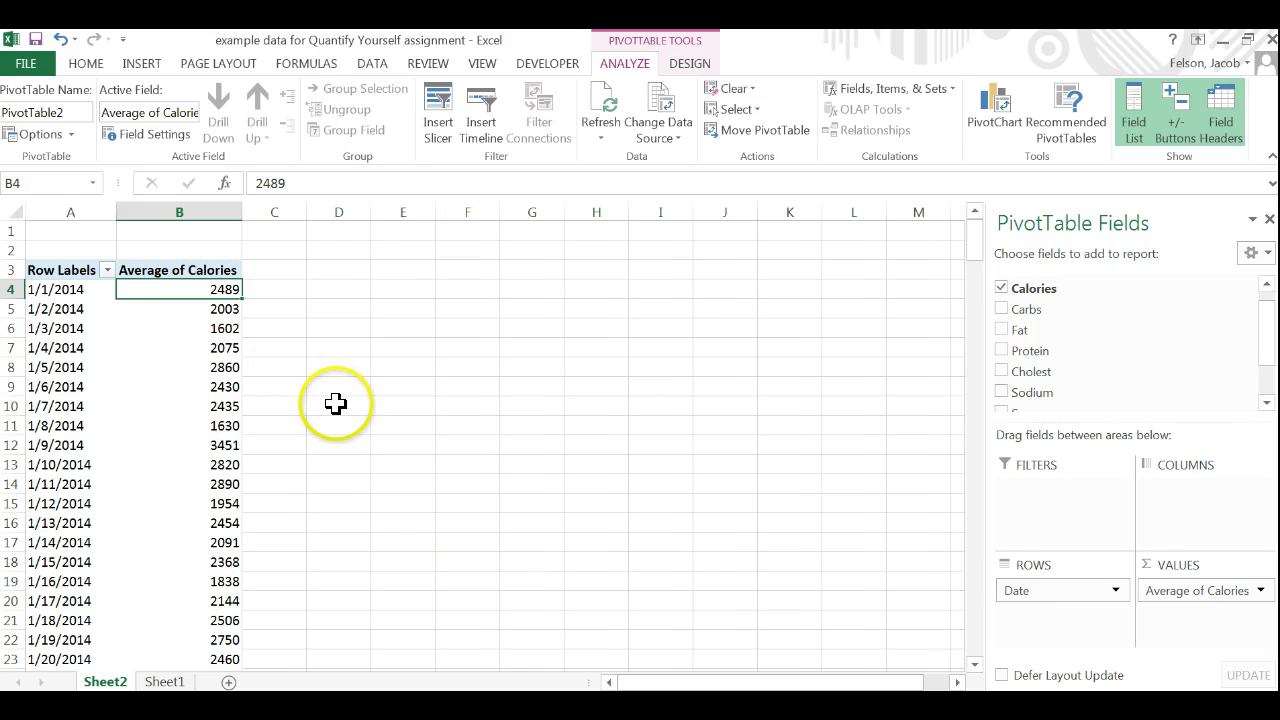
key("ctrl+z")
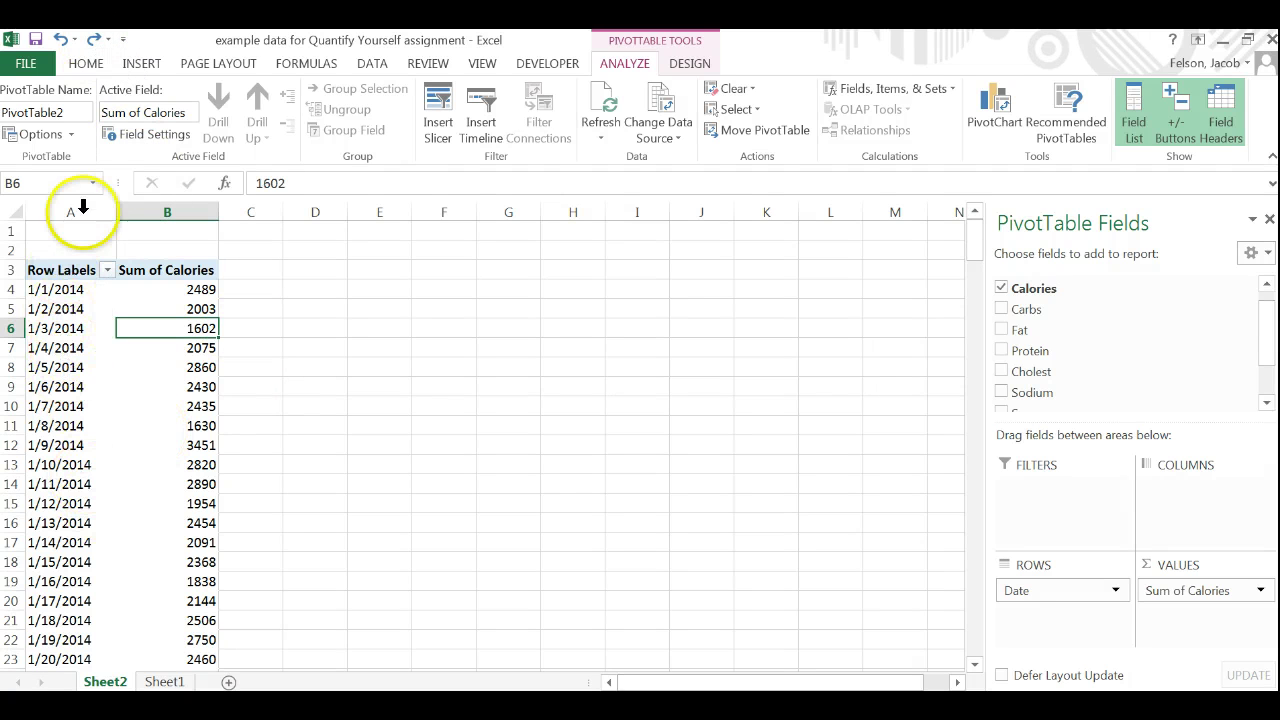
left_click(95, 40)
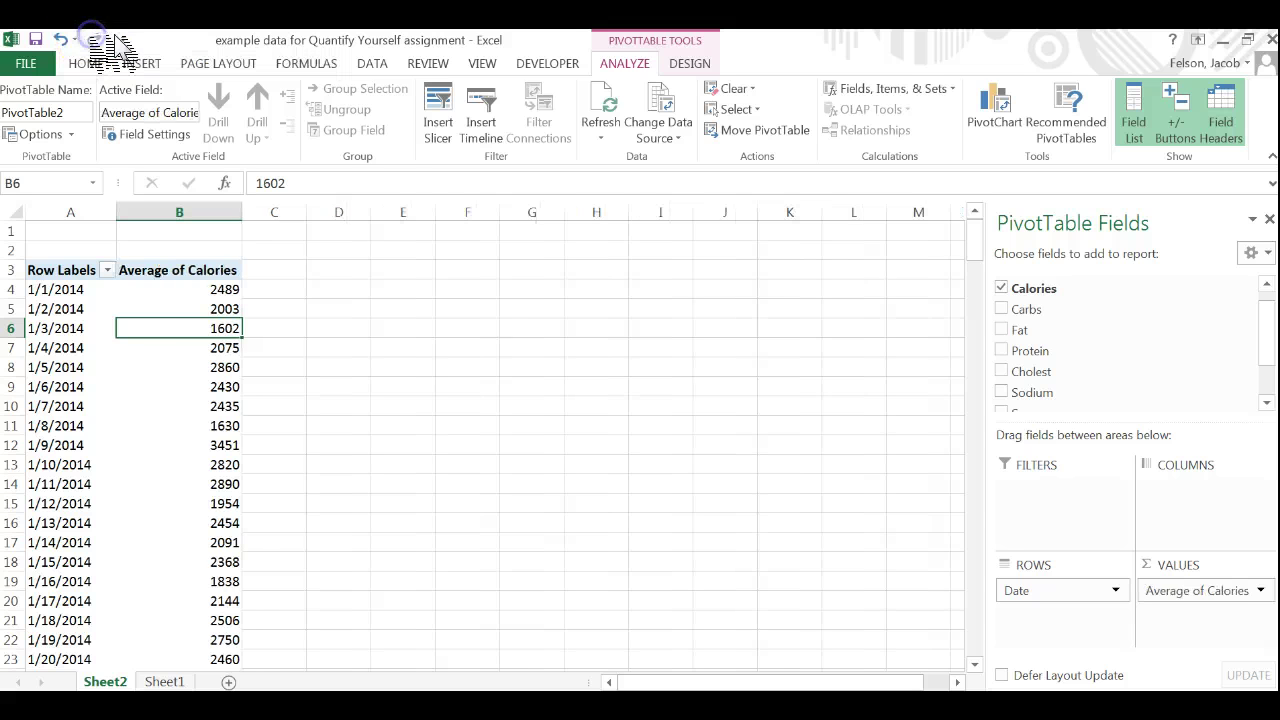
Insert a Line PivotChart of average calories by date from the PivotTable
left_click(222, 289)
left_click(225, 345)
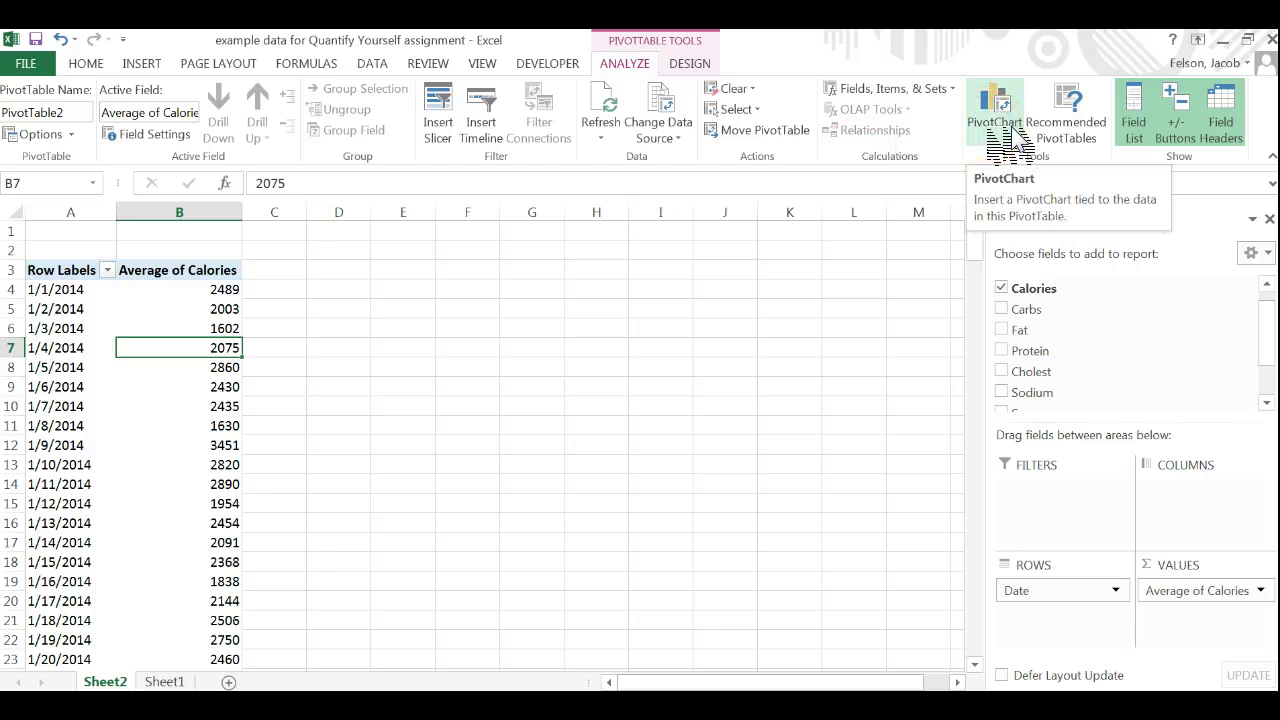
left_click(140, 63)
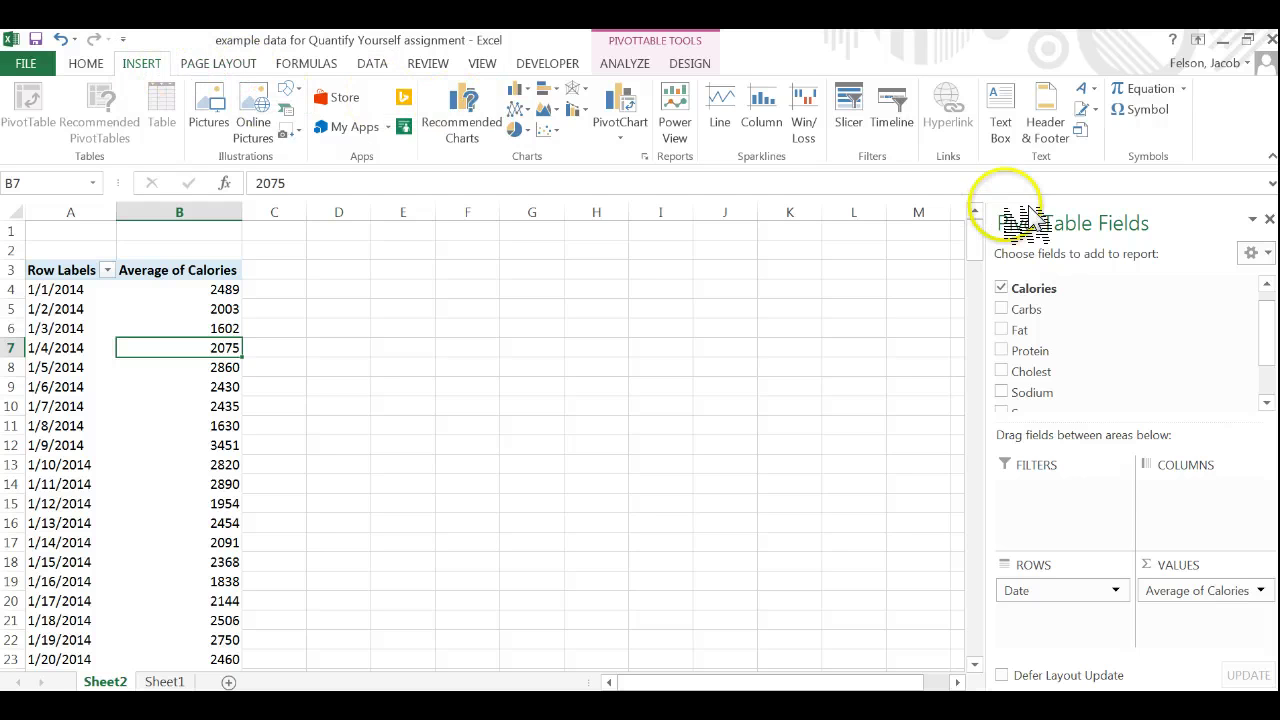
left_click(665, 42)
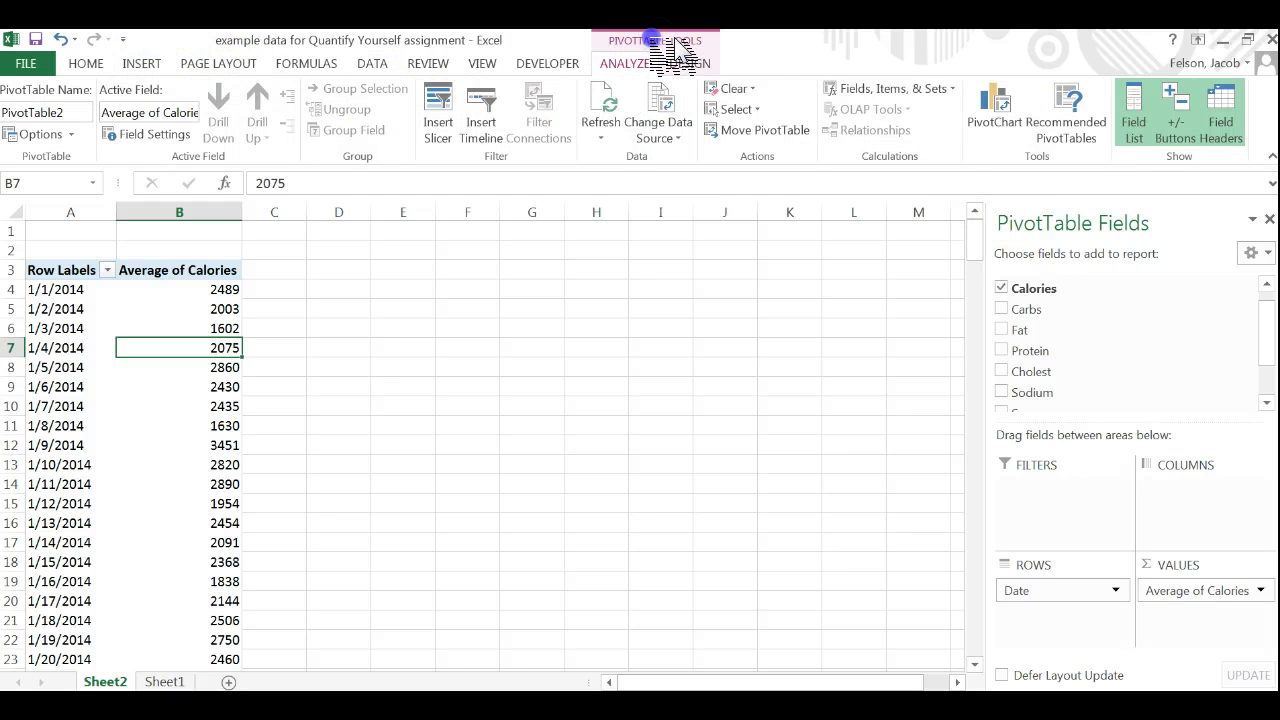
left_click(1008, 125)
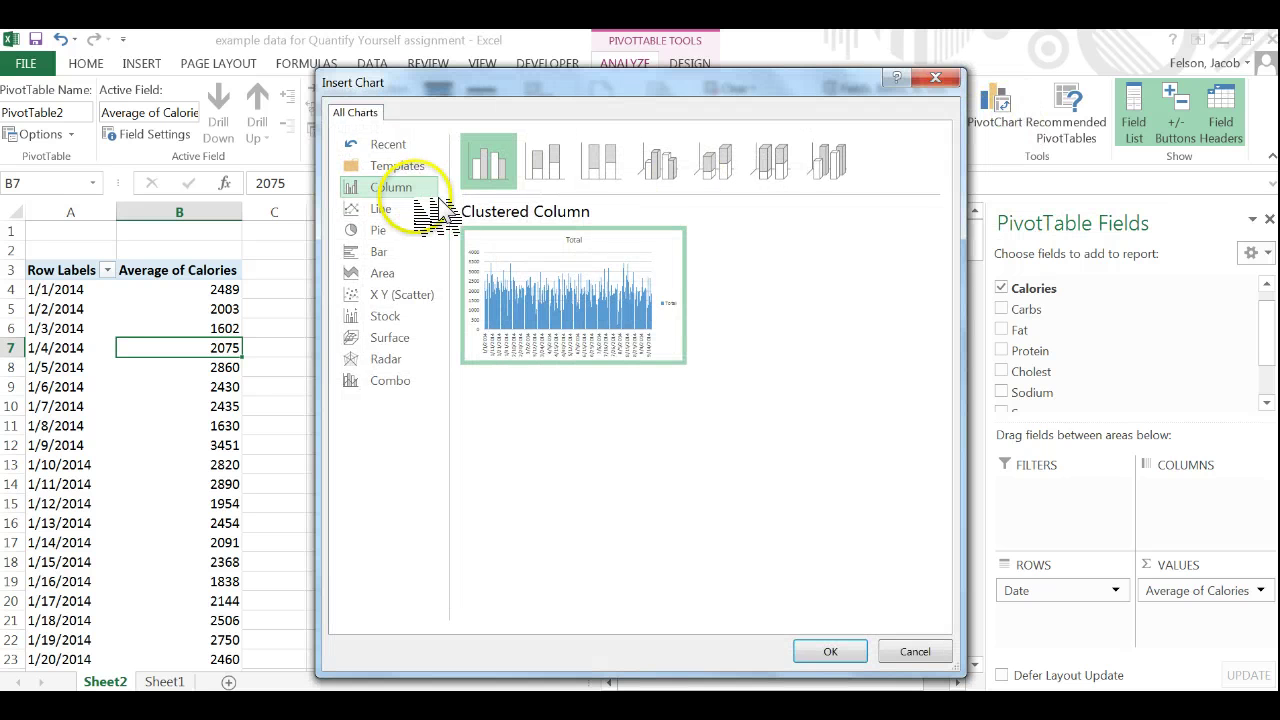
left_click(403, 208)
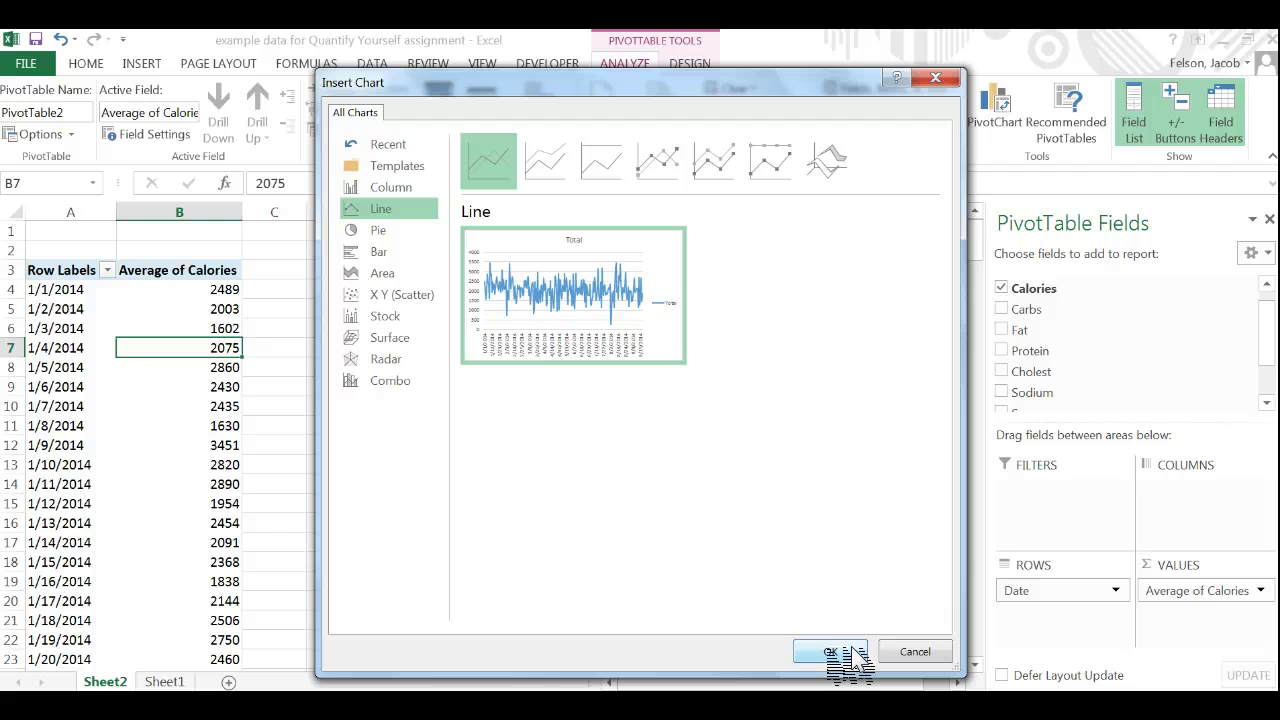
left_click(657, 423)
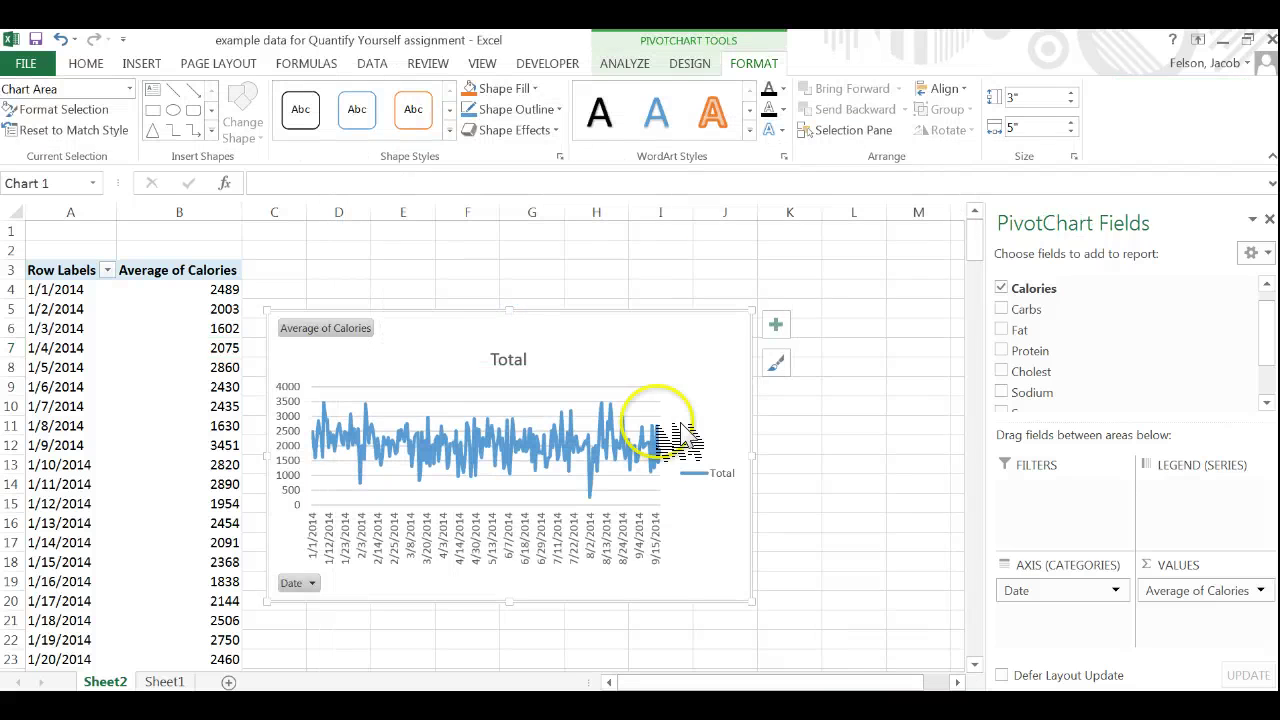
Reposition the PivotChart beside the PivotTable, enlarging it to about 5.62 by 3.35 inches, and delete its legend
left_click_drag(714, 329, 777, 274)
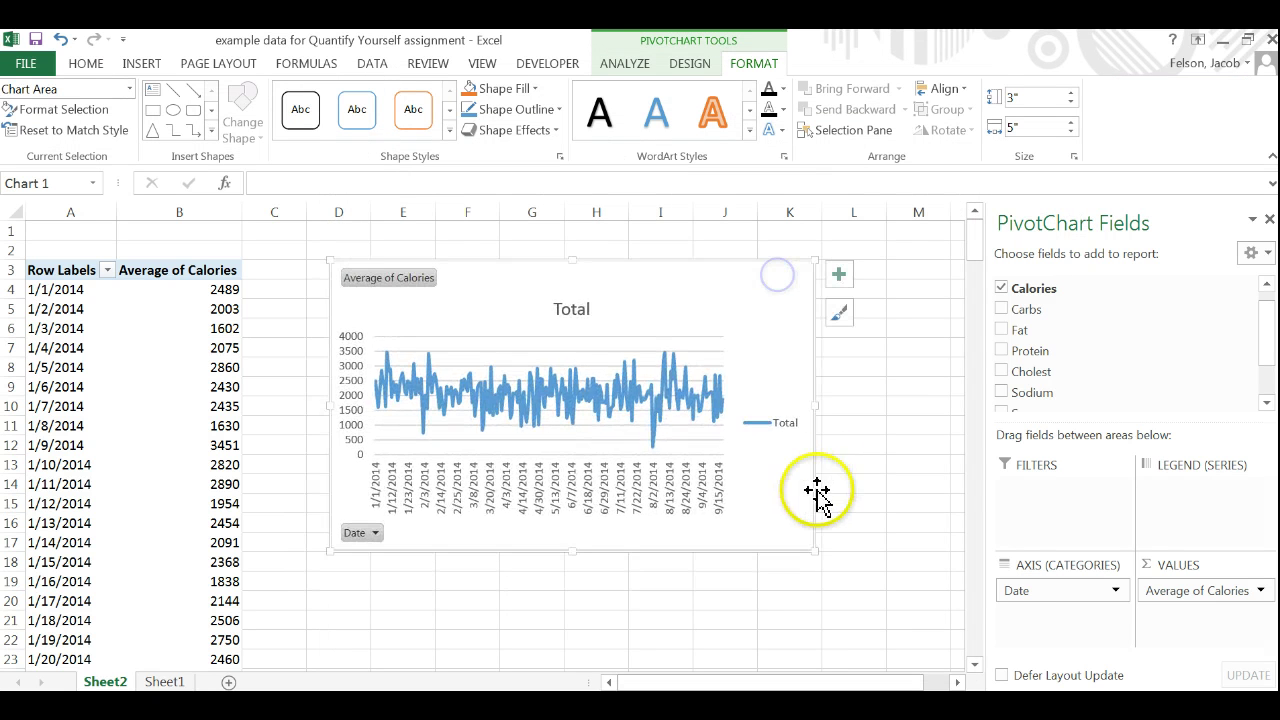
left_click_drag(815, 548, 884, 591)
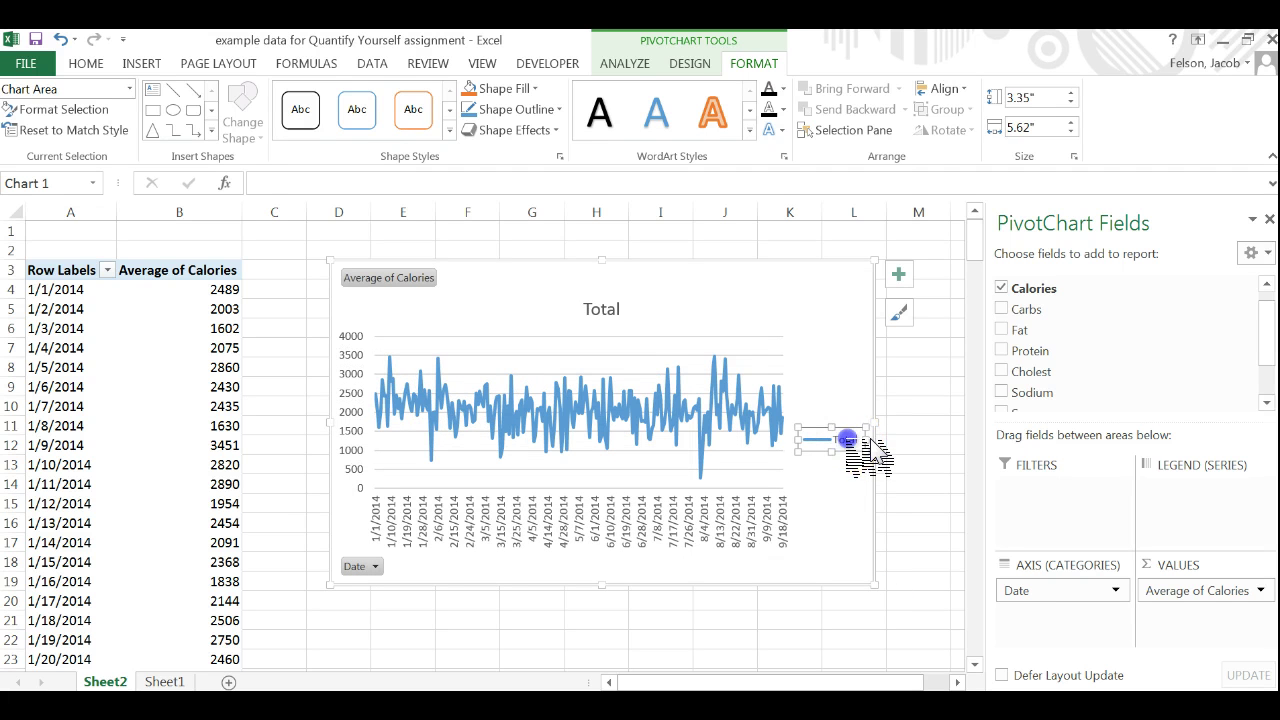
left_click(840, 445)
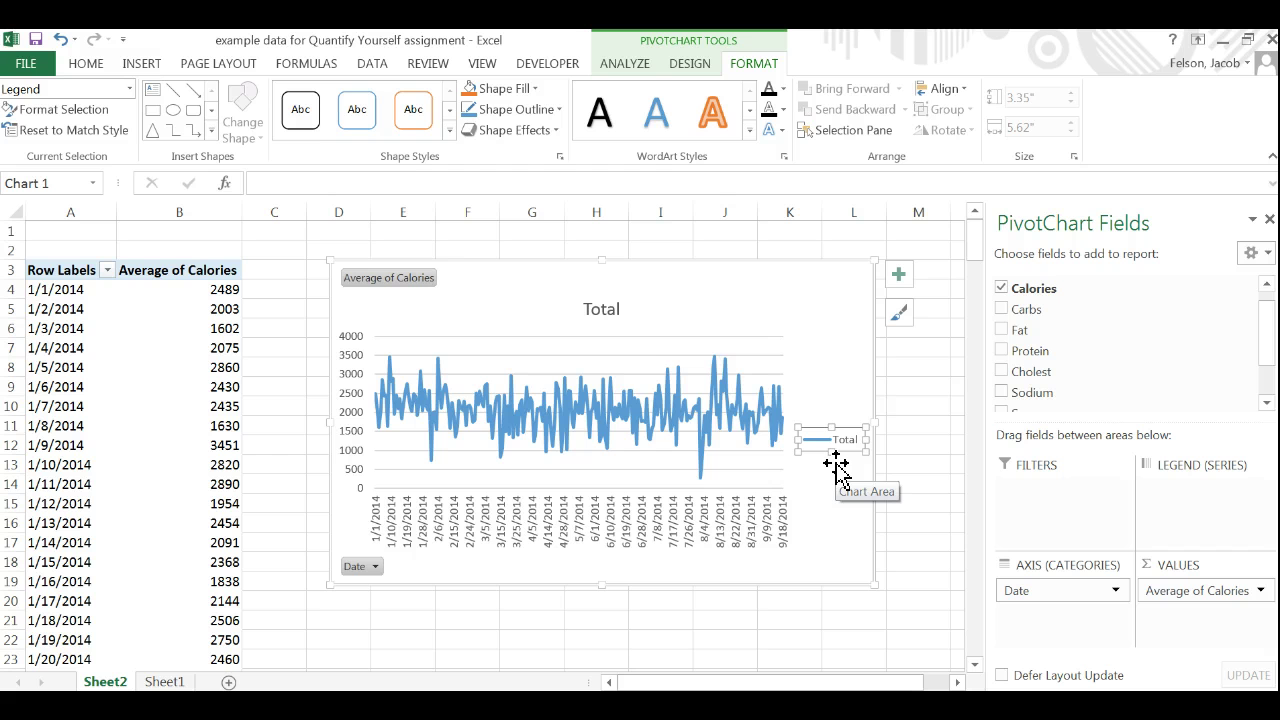
key("Delete")
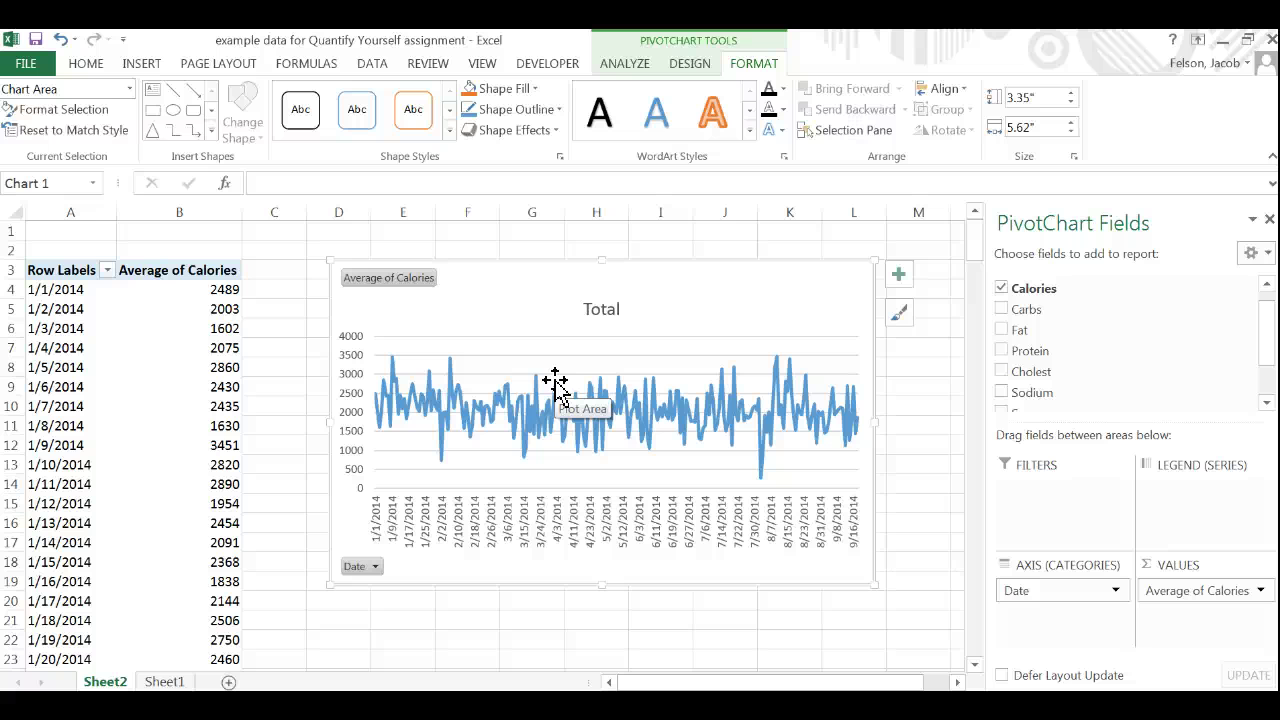
Group the PivotTable's Date row labels by Months
left_click(82, 425)
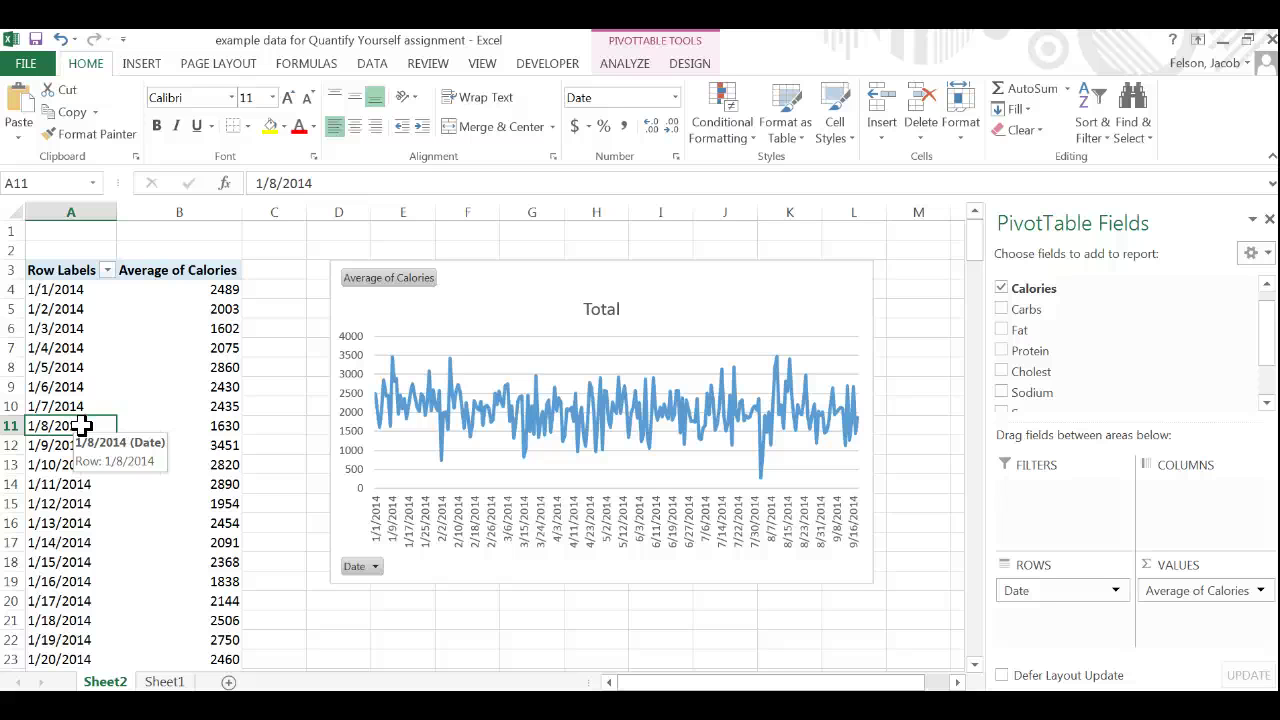
right_click(81, 431)
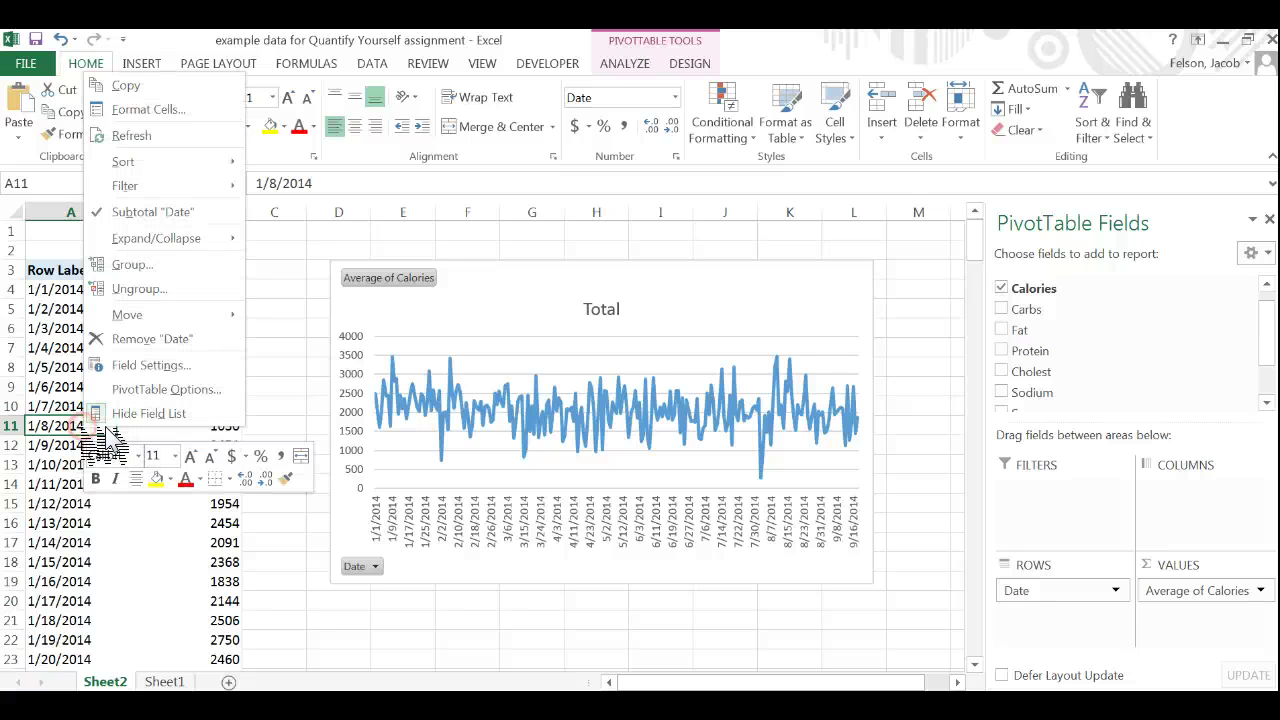
left_click(132, 264)
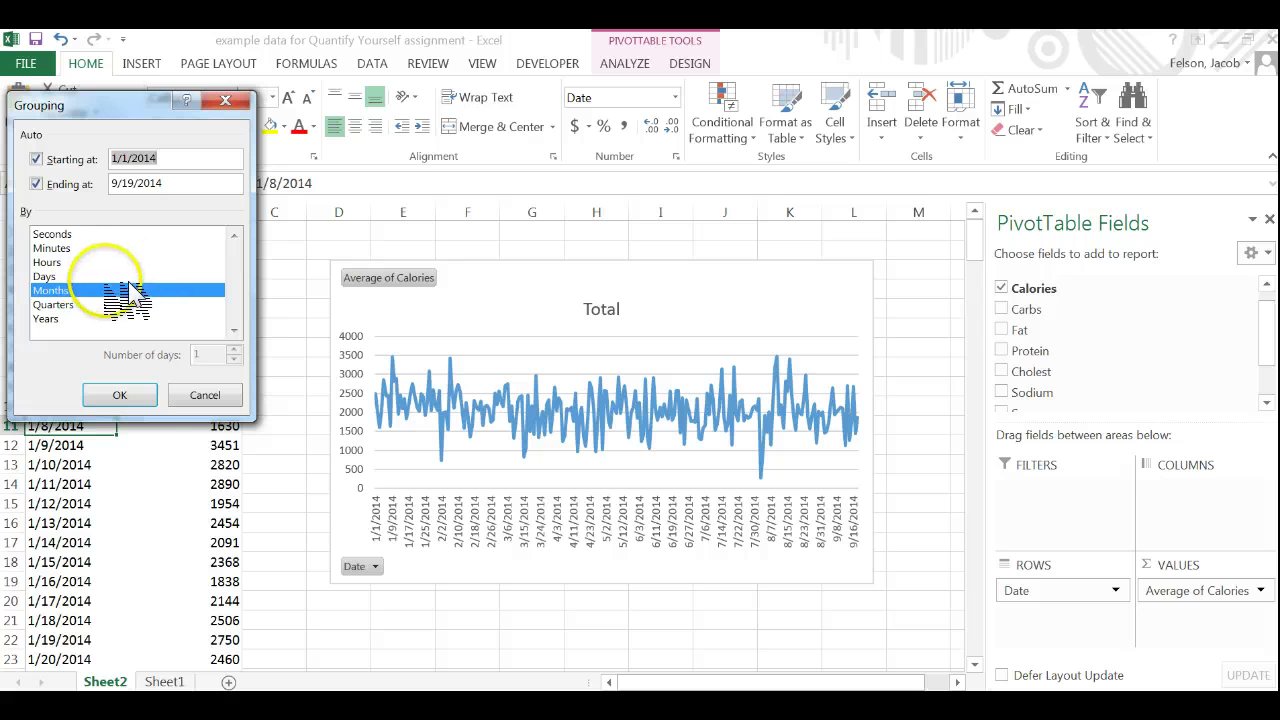
left_click(145, 395)
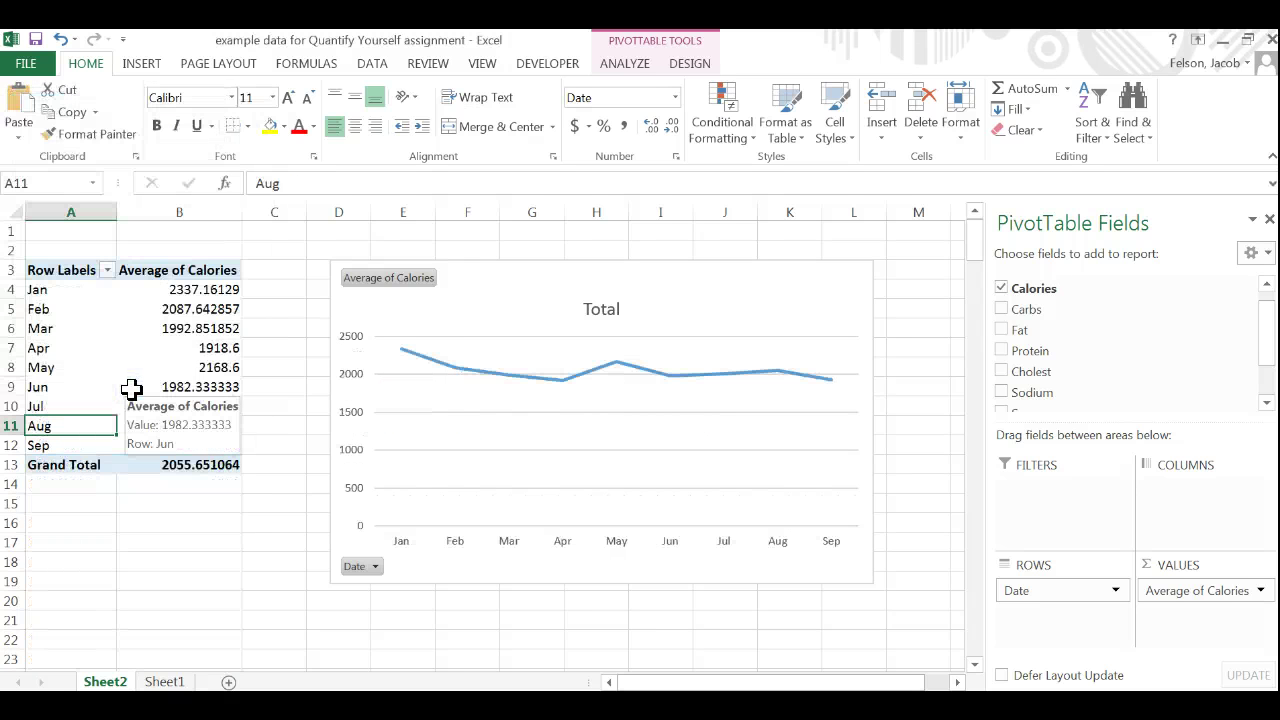
Move the monthly line chart closer to the PivotTable and enlarge it slightly
left_click_drag(474, 289, 434, 274)
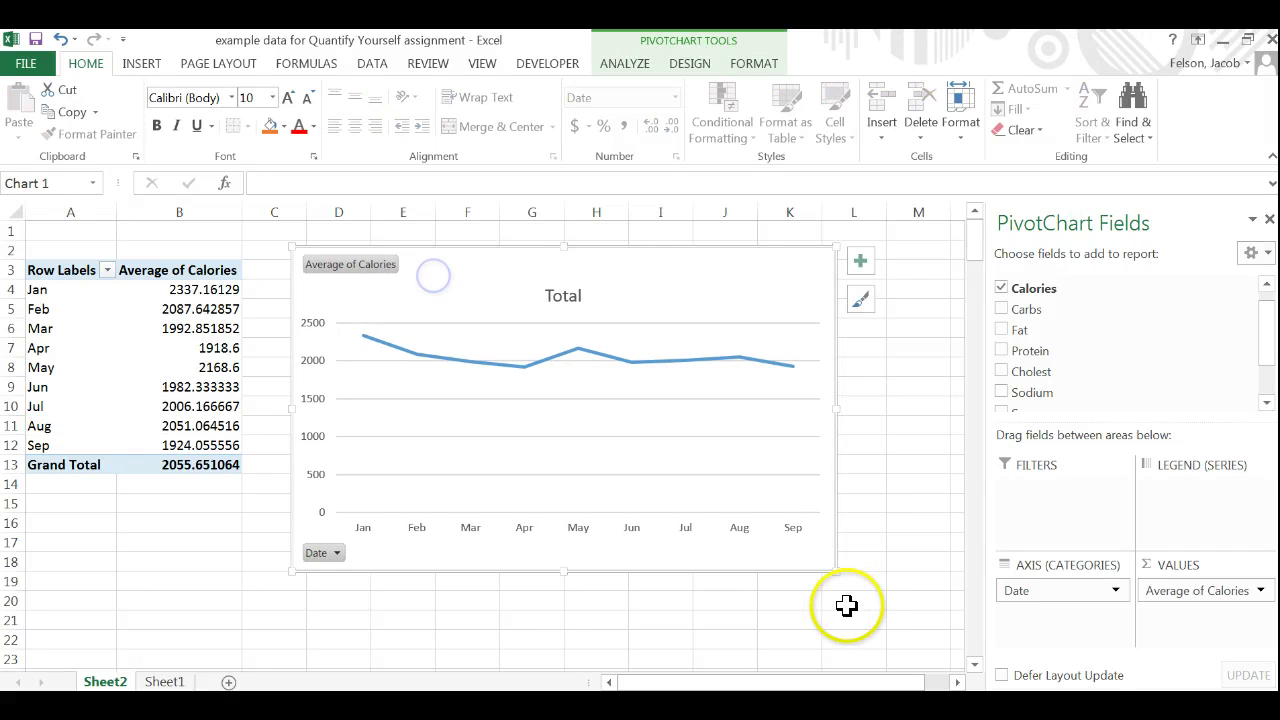
left_click_drag(834, 572, 890, 588)
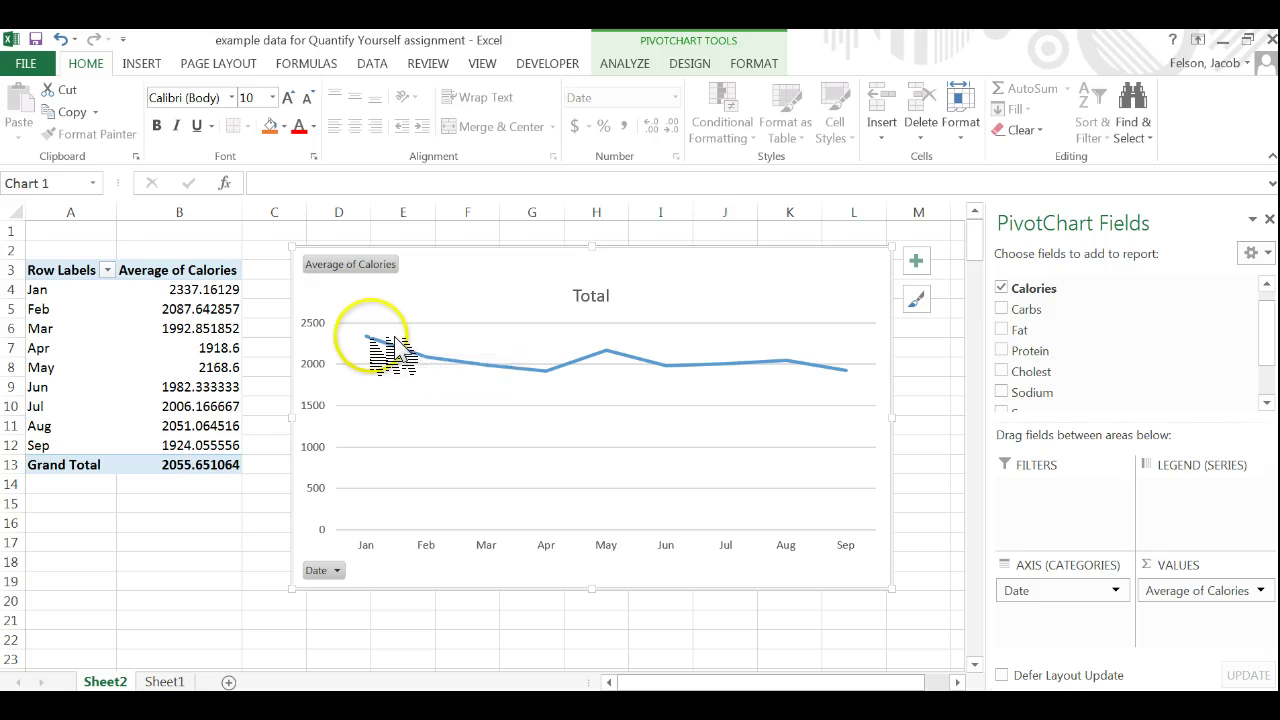
mouse_move(395, 348)
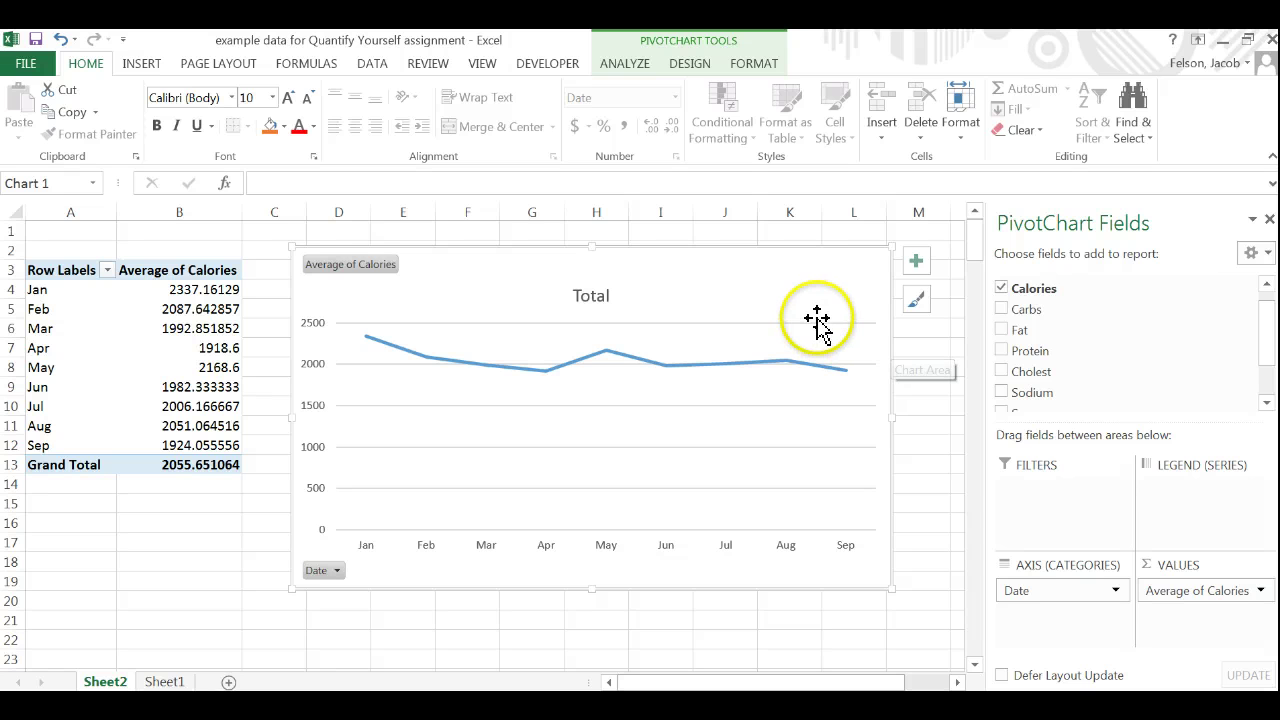
left_click_drag(814, 296, 824, 290)
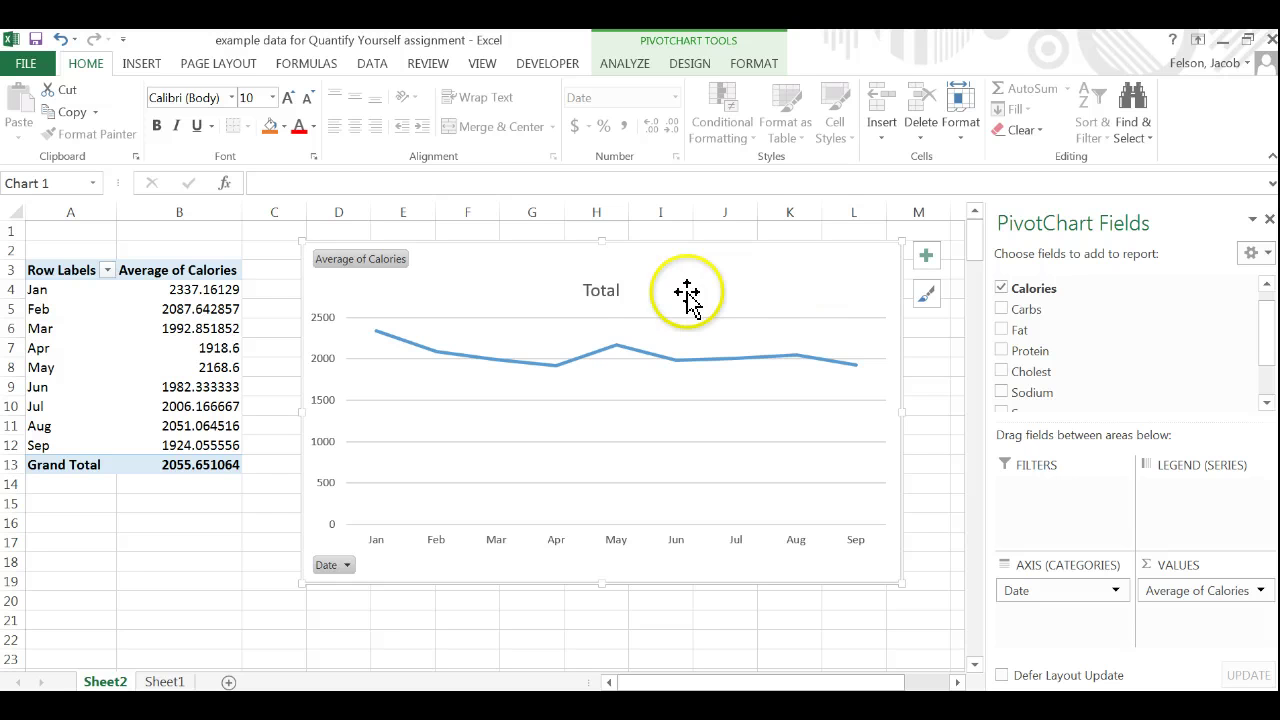
Replace the PivotChart's title with "Average number of calories consumed per day"
left_click(615, 291)
double_click(614, 291)
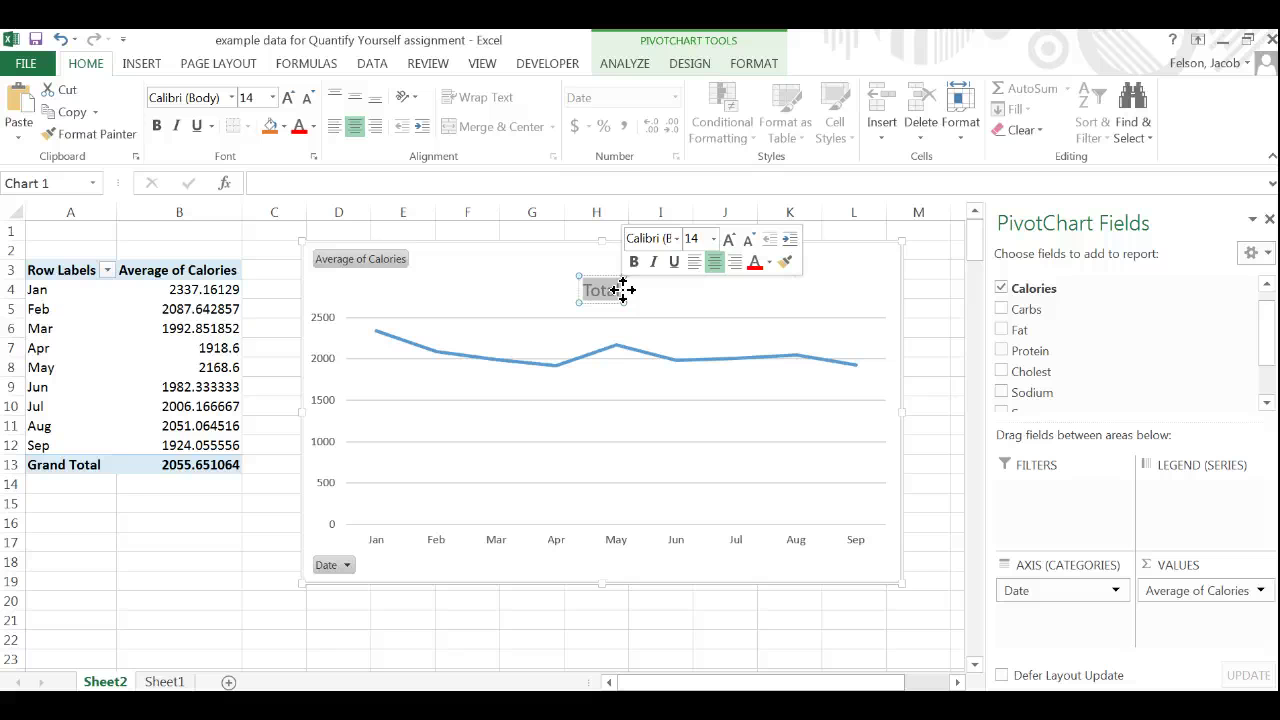
left_click(744, 282)
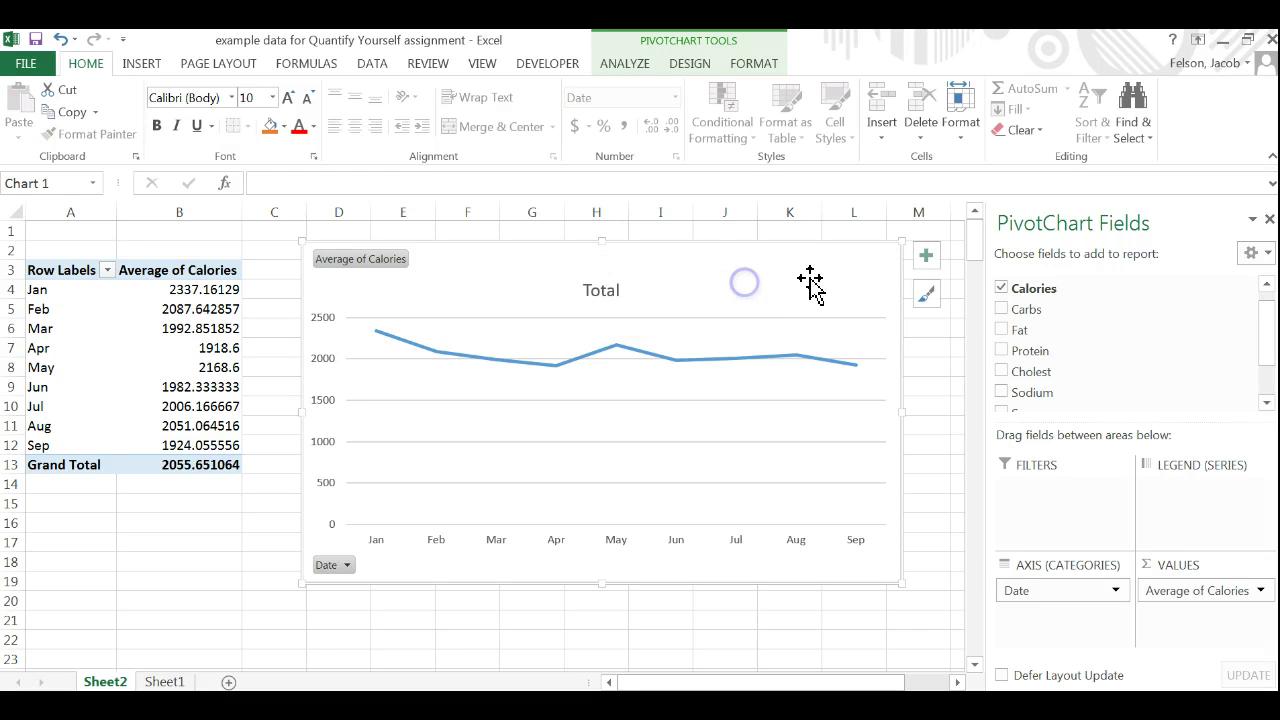
left_click(628, 290)
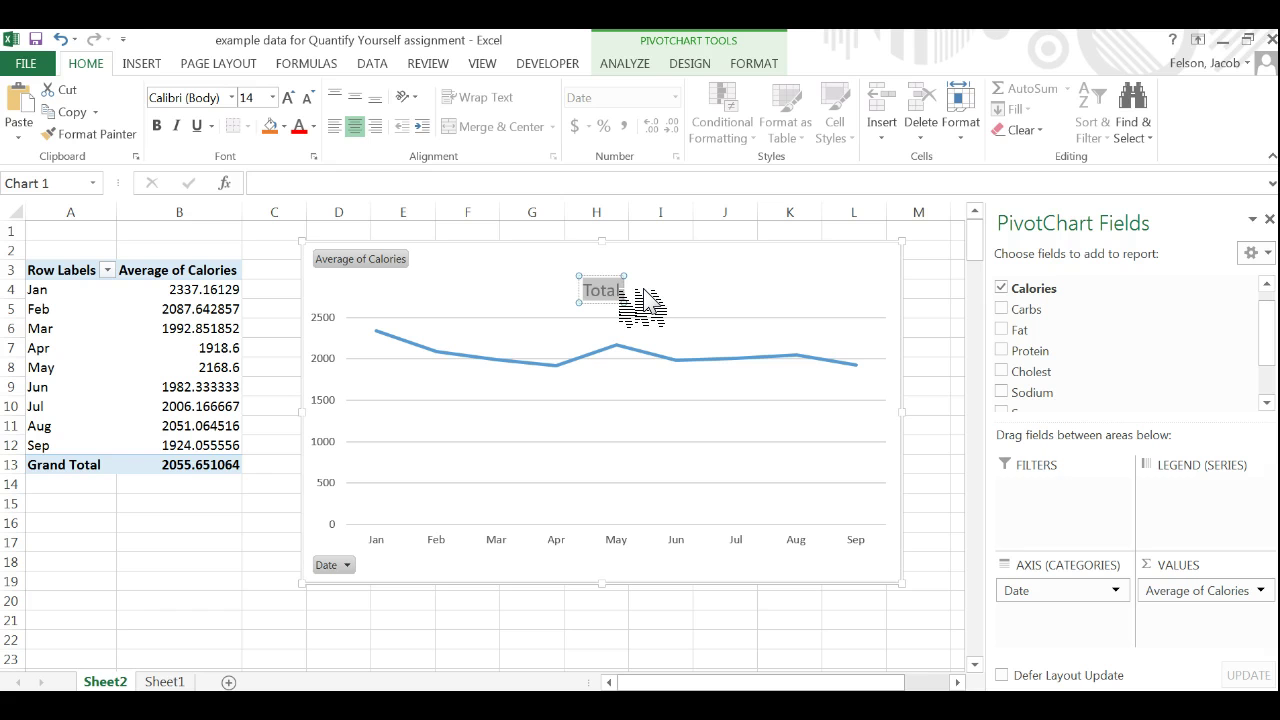
type("Averag")
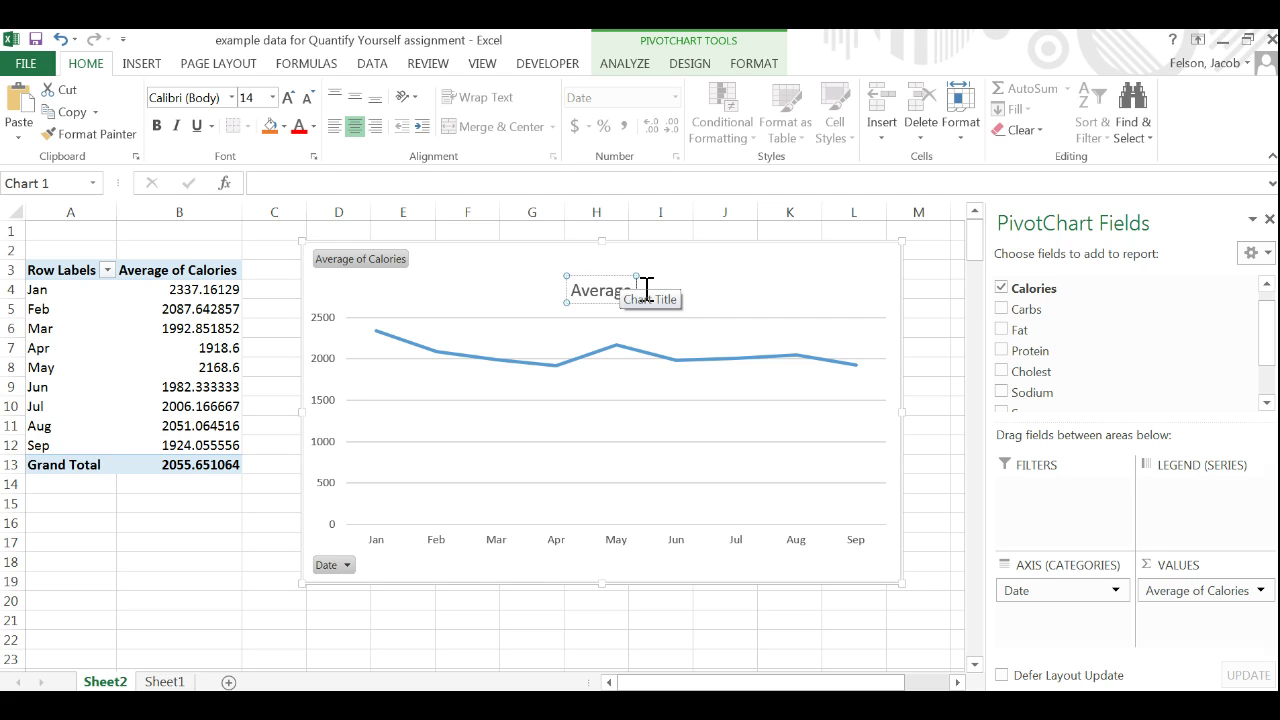
type("e number of")
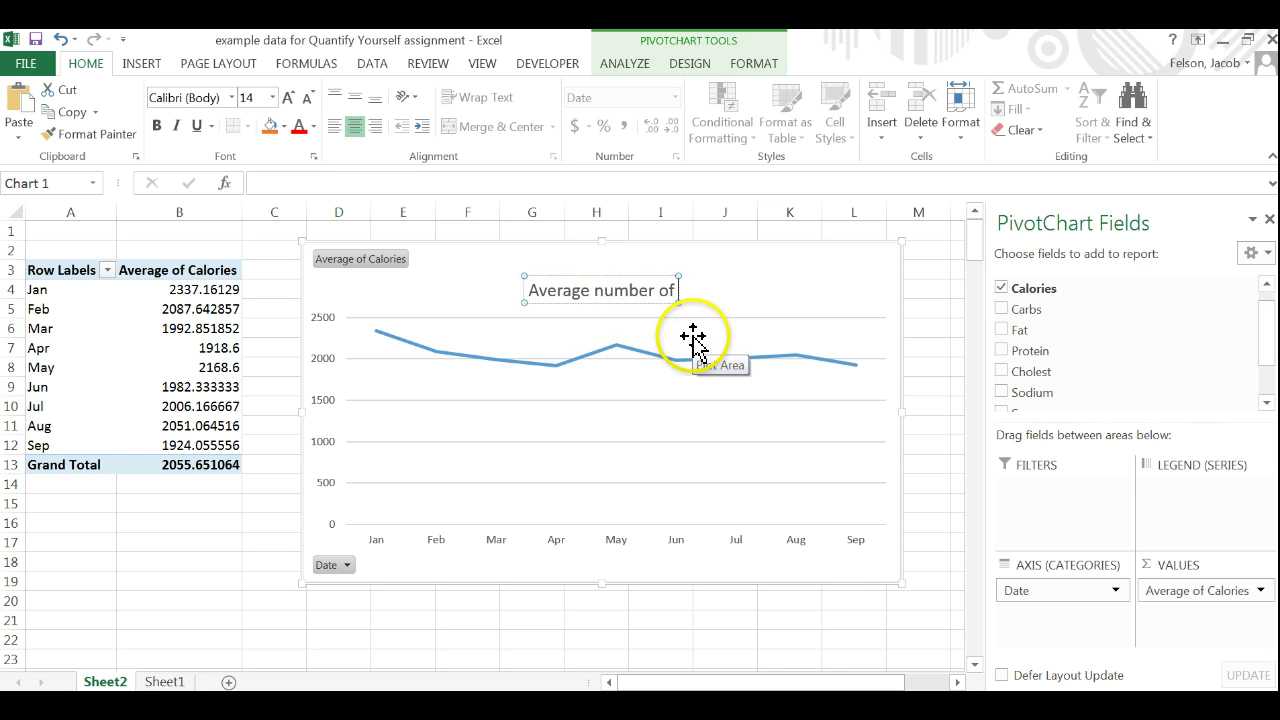
type(" calories consumed")
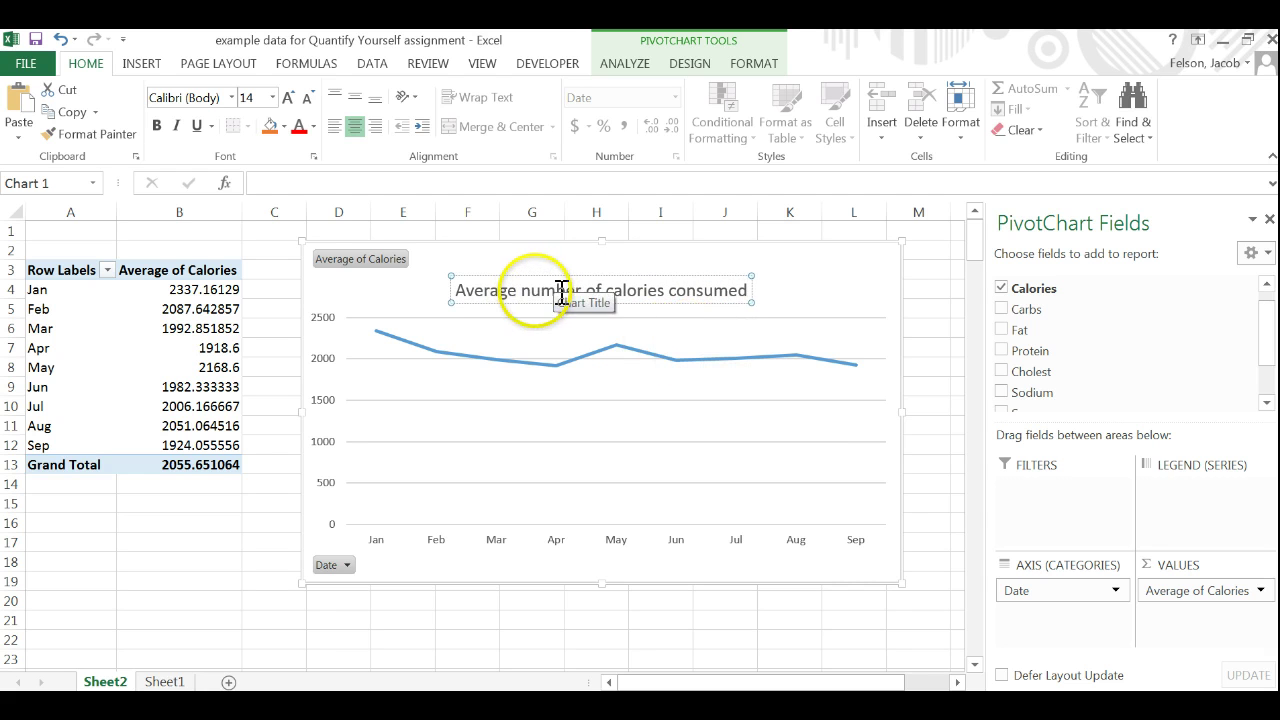
type(" per day")
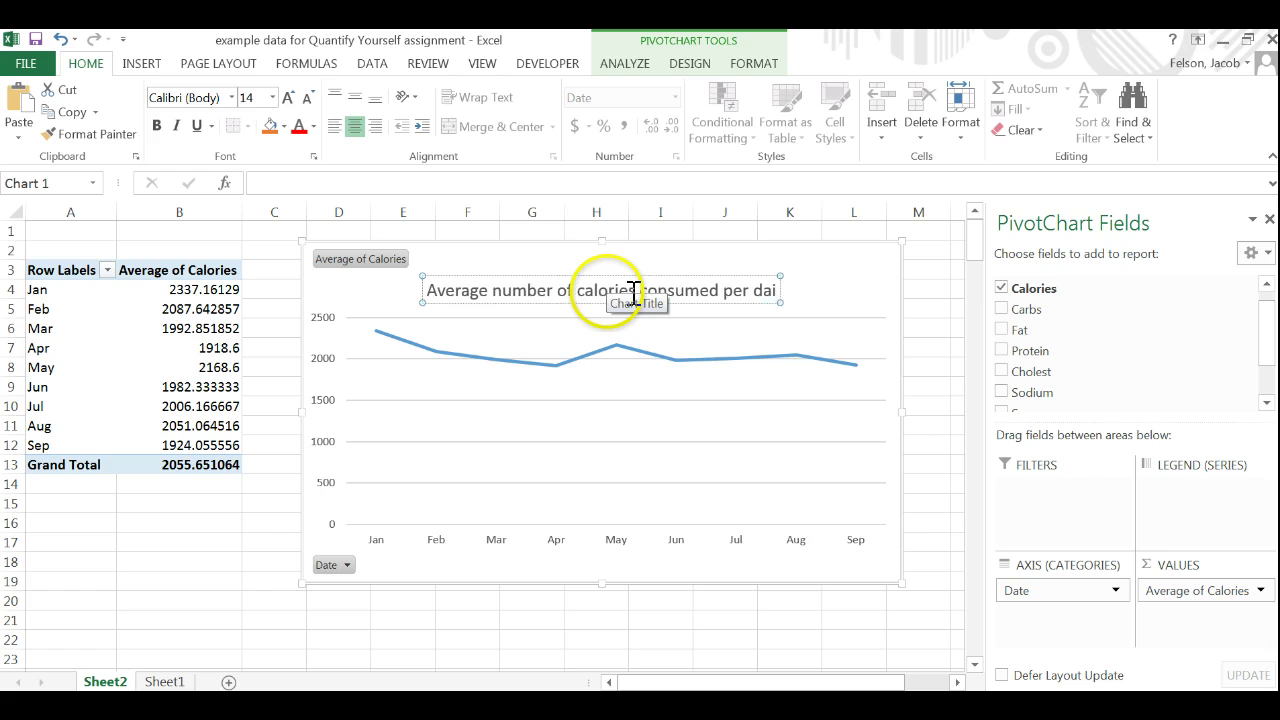
left_click(812, 290)
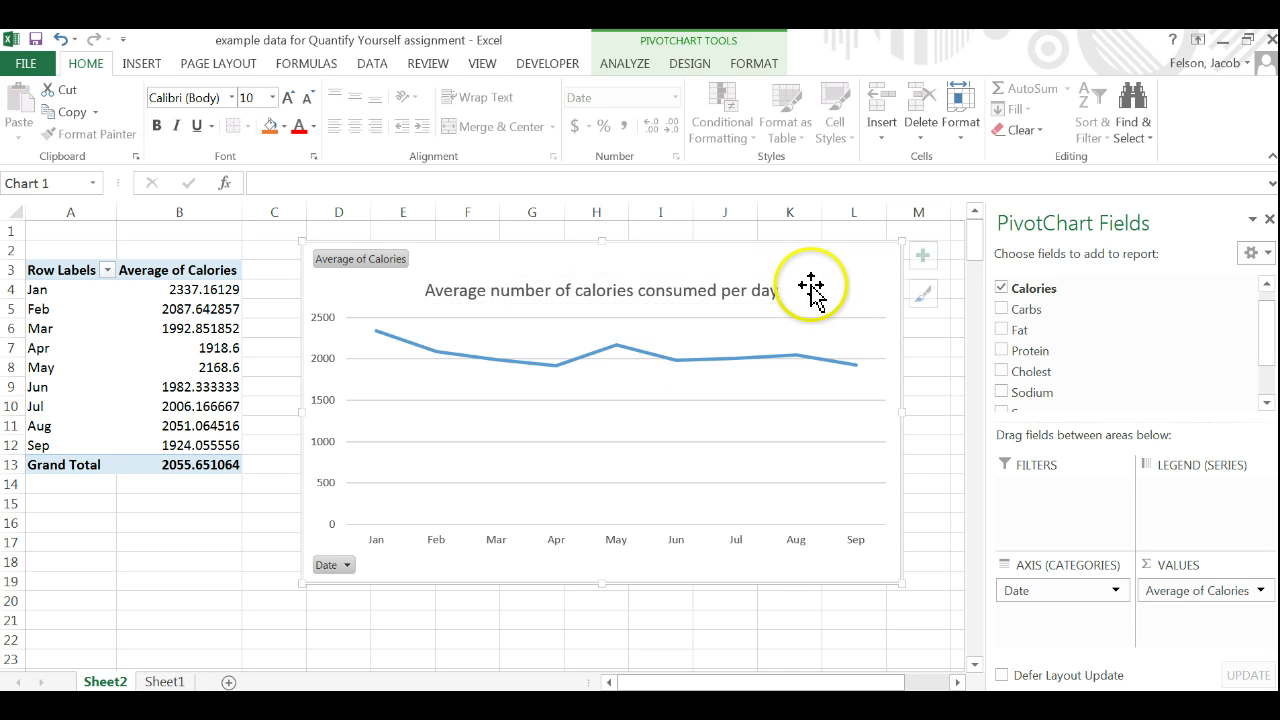
Add axis titles to the PivotChart and label the horizontal axis "Months"
left_click(924, 256)
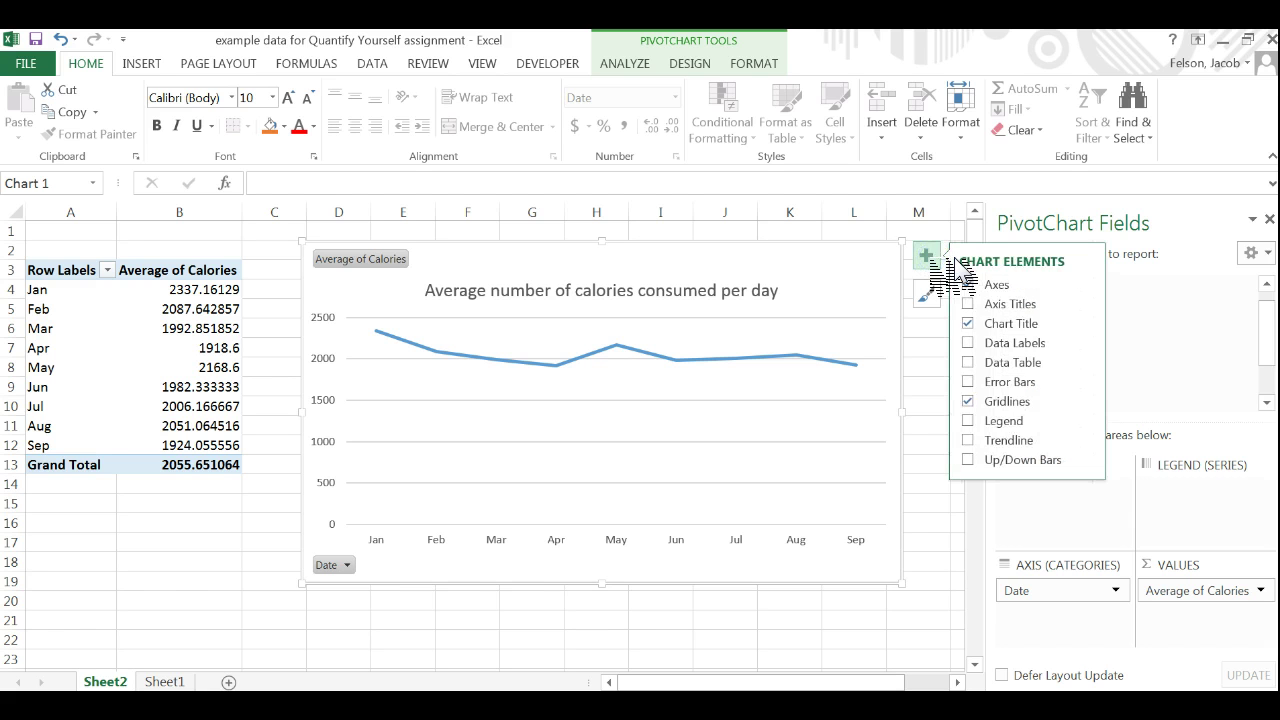
left_click(967, 304)
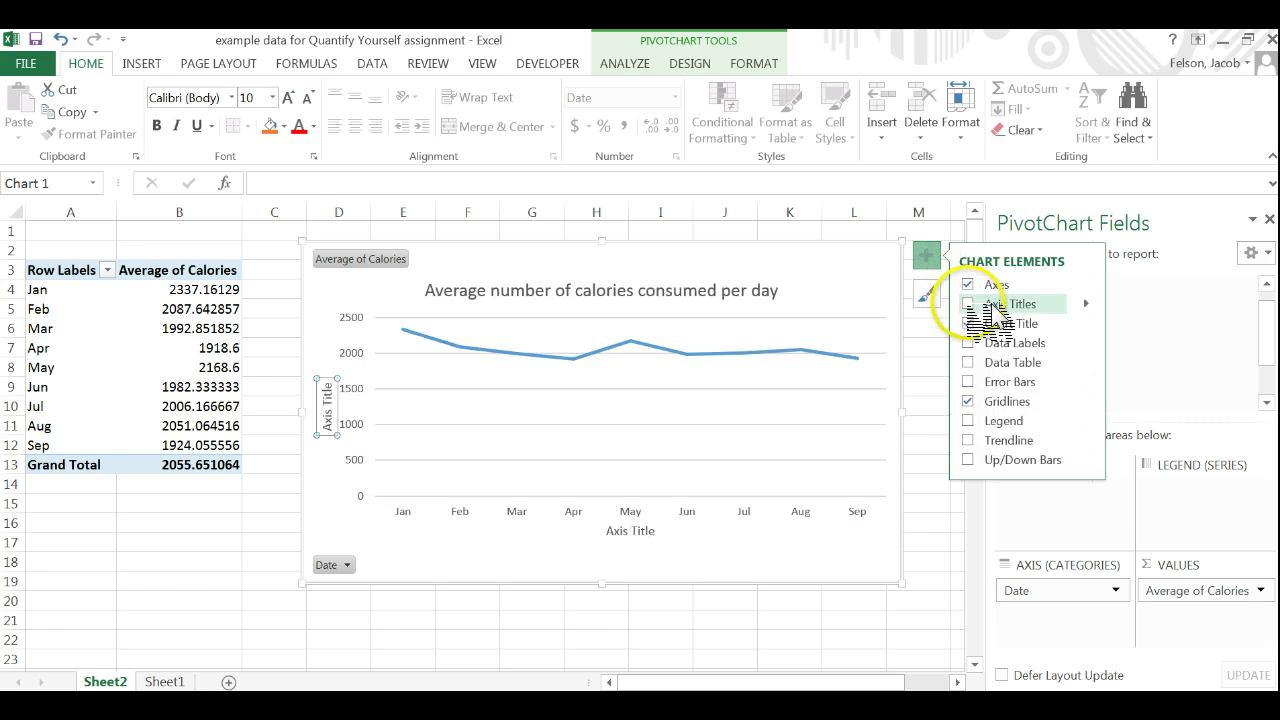
left_click(626, 530)
left_click_drag(609, 530, 660, 565)
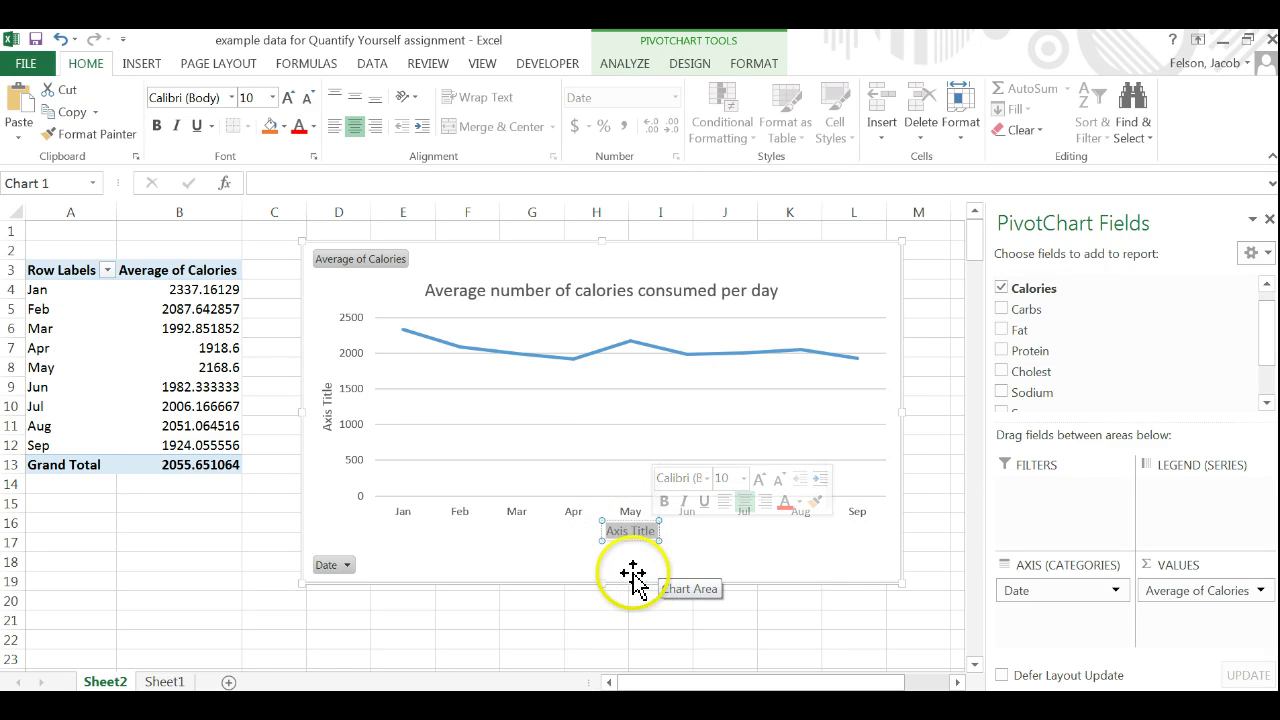
left_click(635, 583)
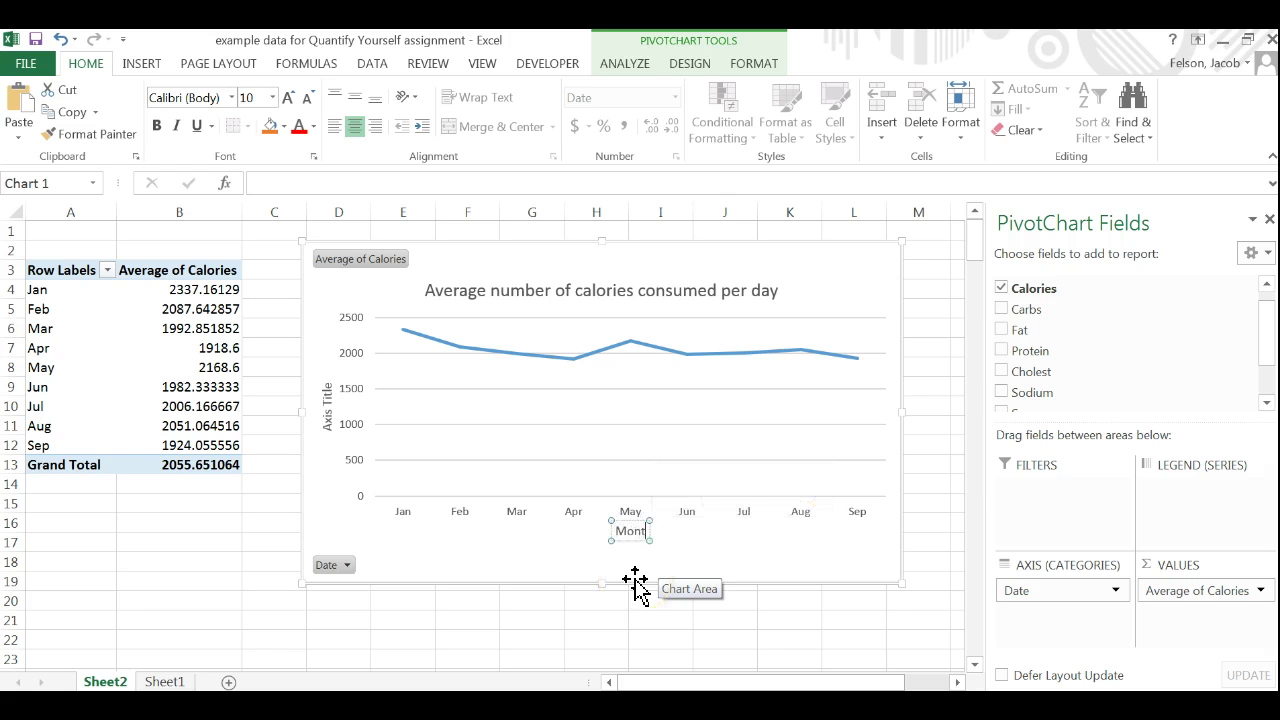
Label the PivotChart's vertical axis "Daily calories"
left_click(322, 400)
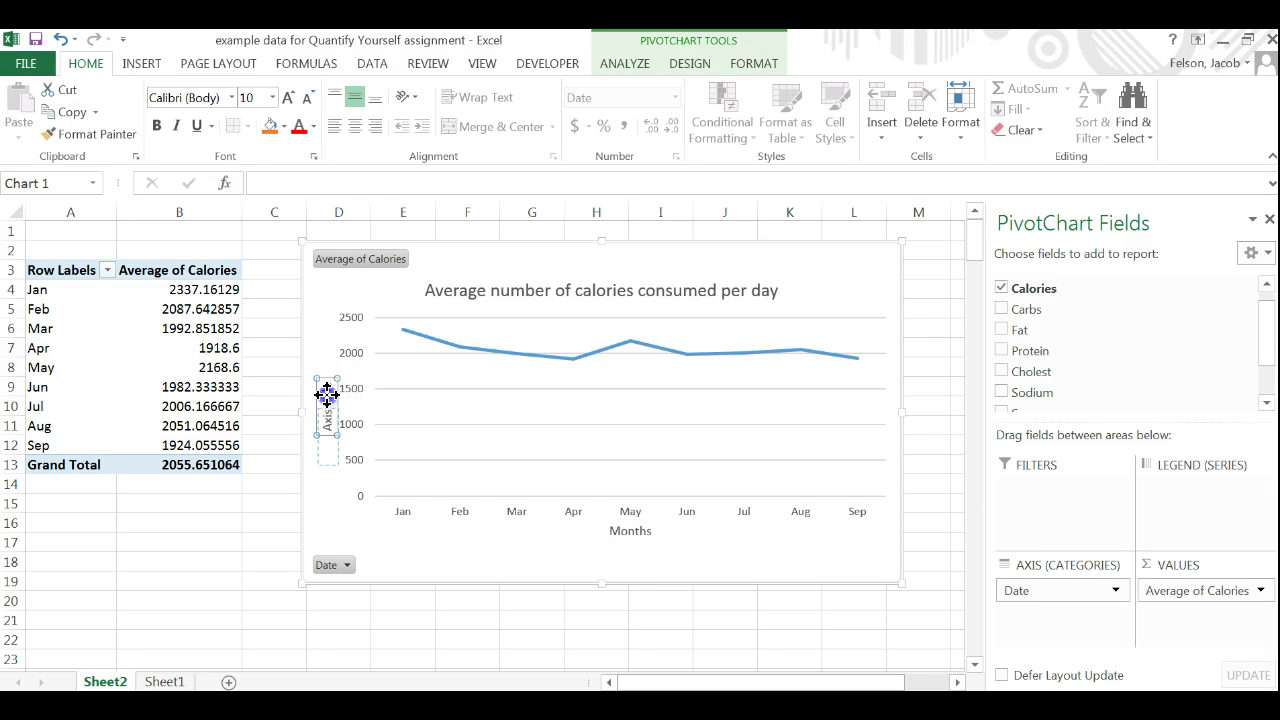
triple_click(327, 386)
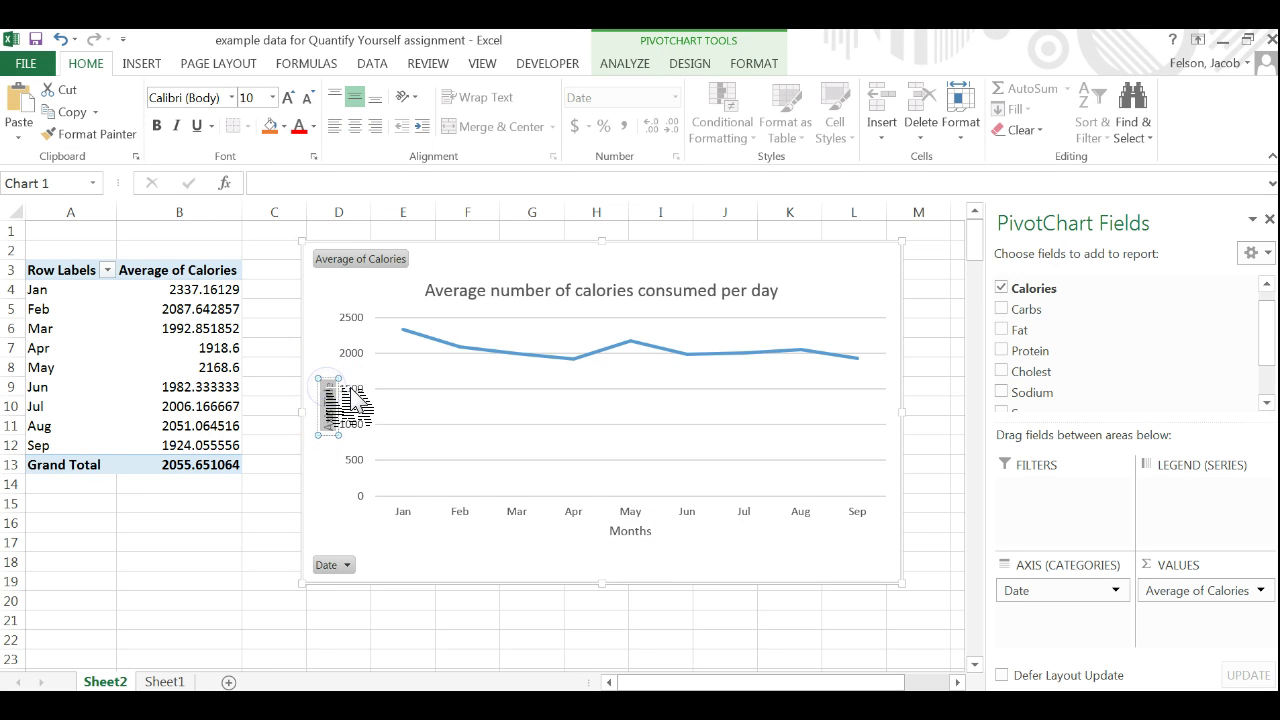
type("C")
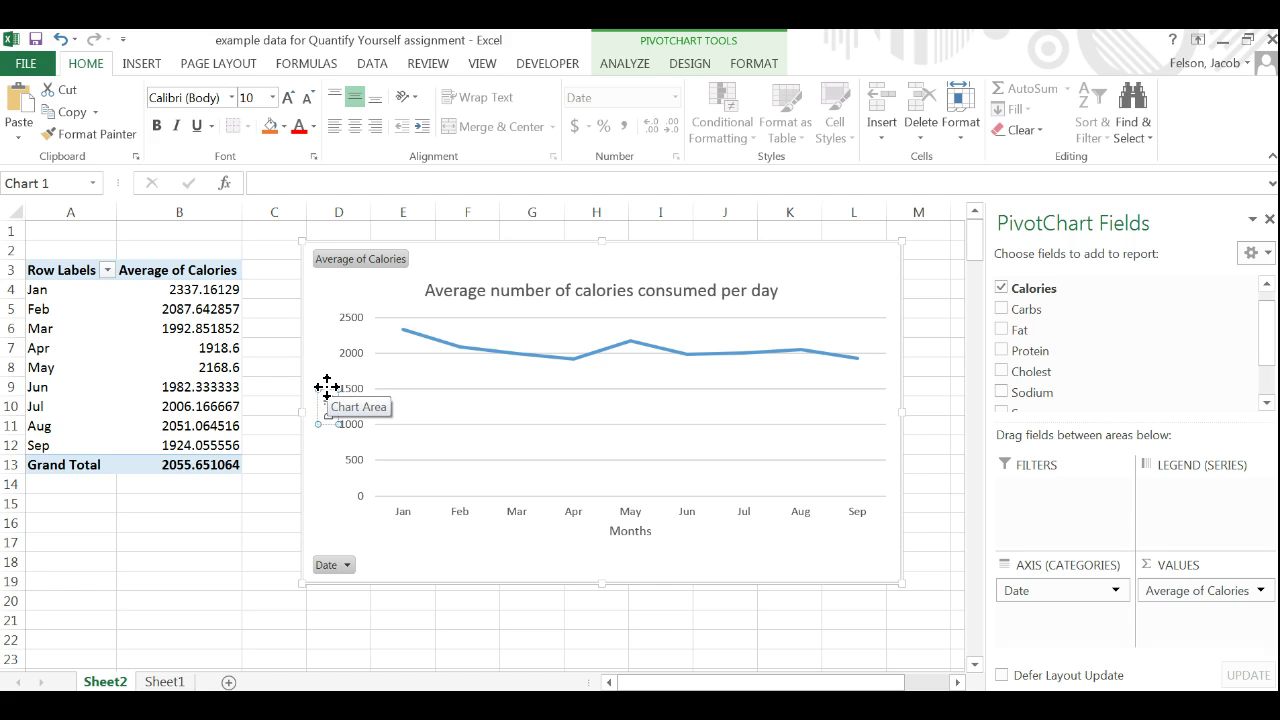
type("aily calories")
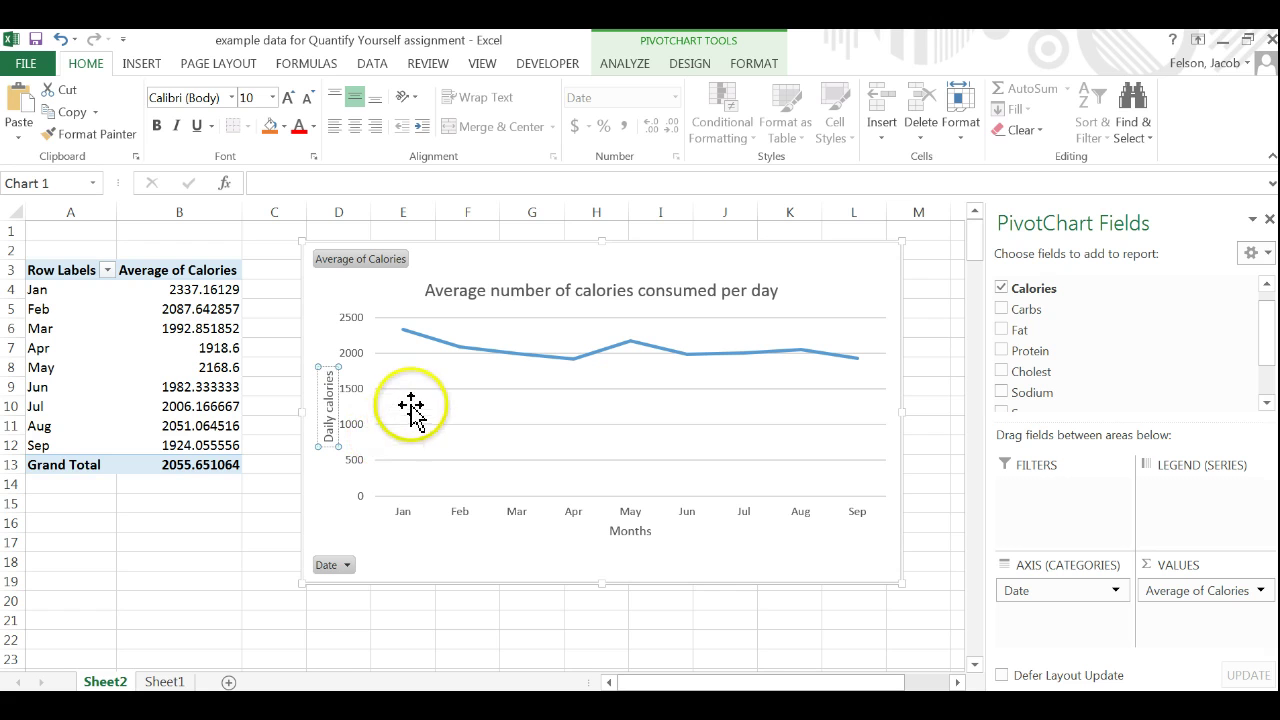
Shorten the PivotChart's title to "Average daily calories consumed"
left_click(570, 290)
left_click_drag(523, 289, 588, 292)
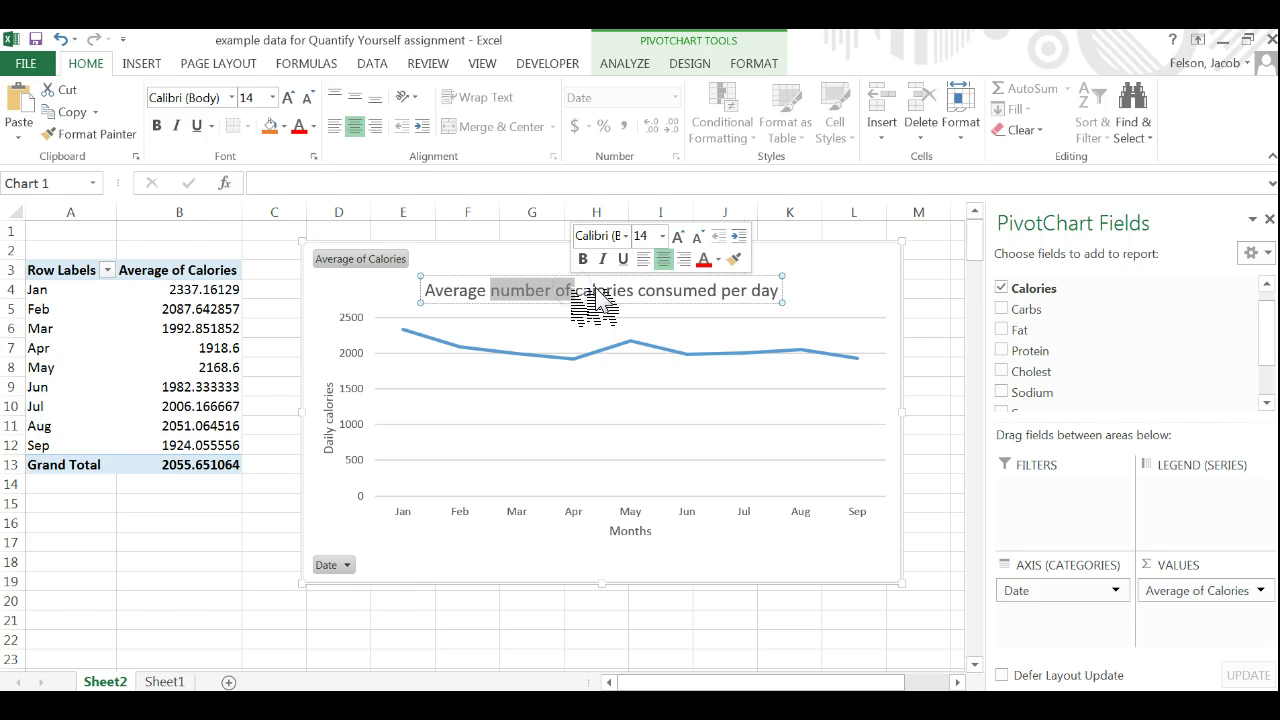
type("daily")
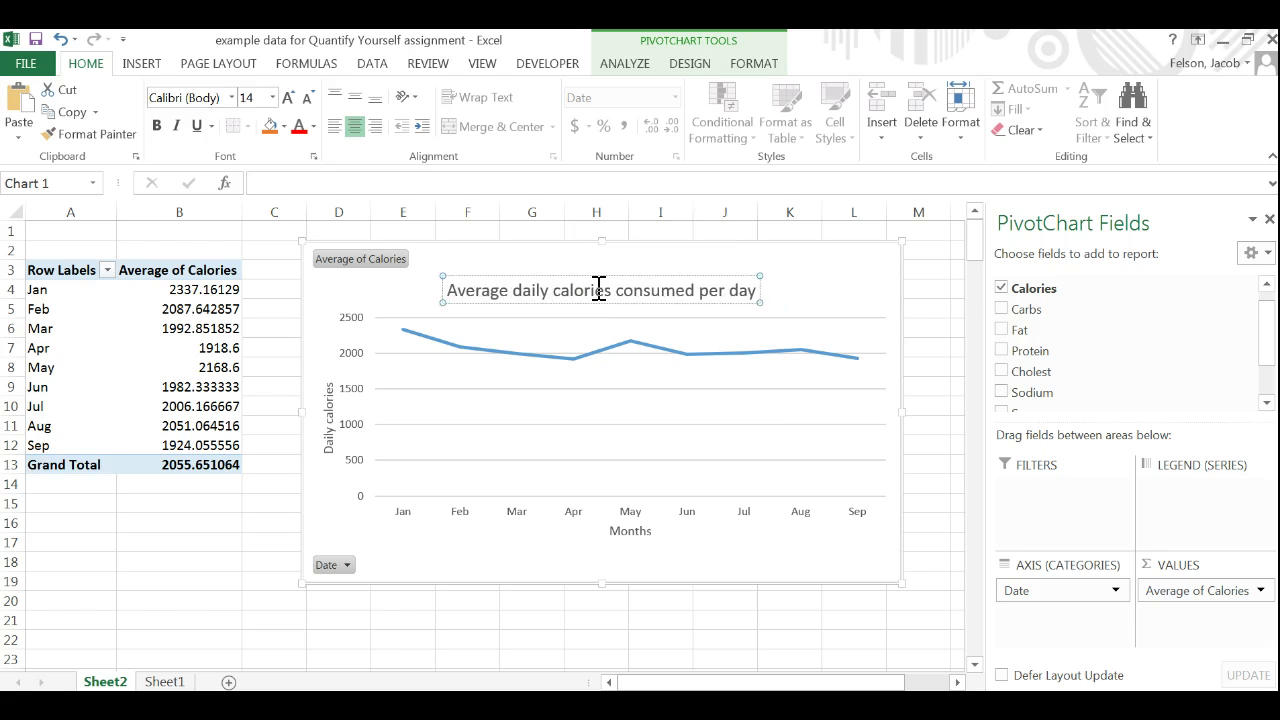
left_click_drag(699, 291, 772, 293)
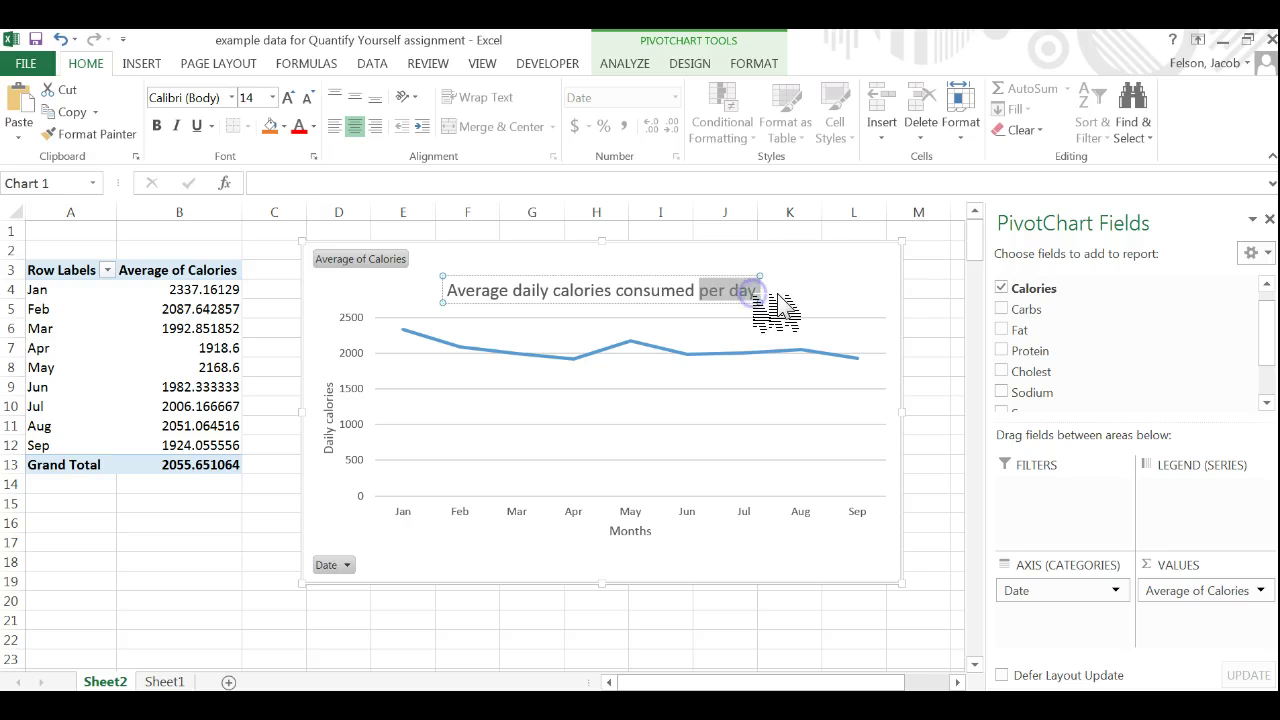
key("BackSpace")
left_click(815, 288)
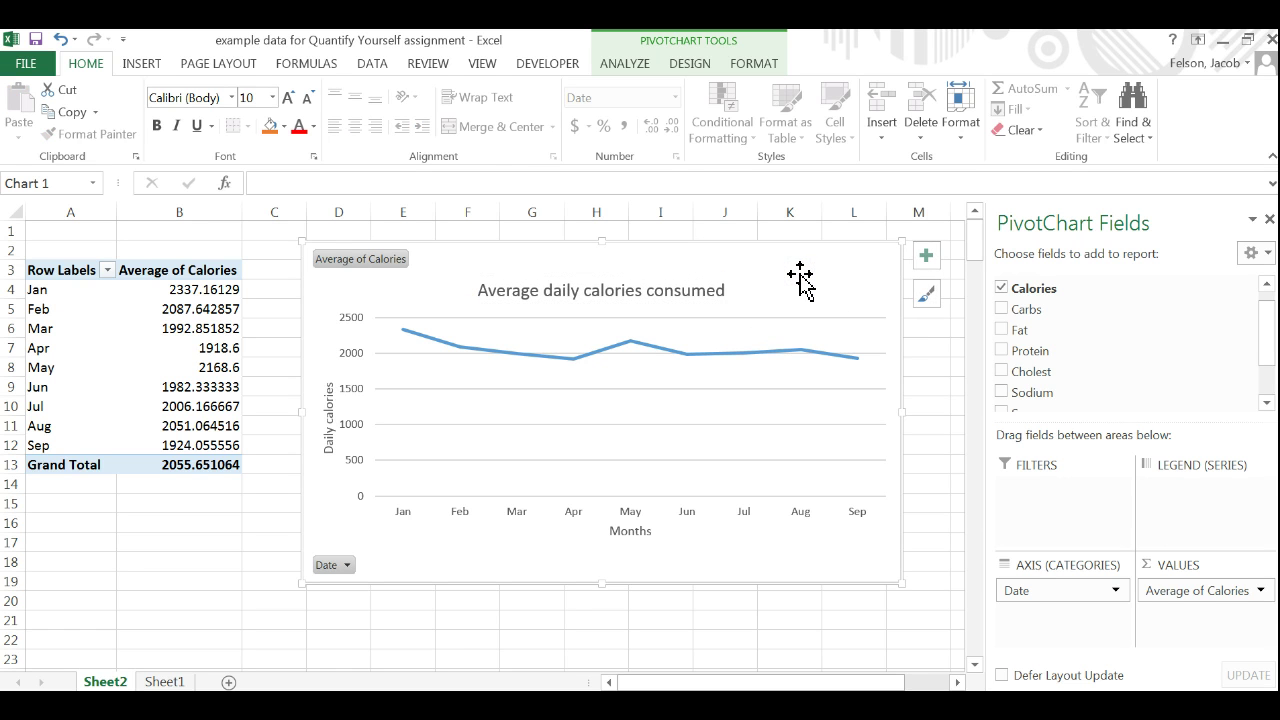
Move the PivotChart up and closer to the PivotTable, and enlarge it slightly
left_click_drag(800, 275, 757, 254)
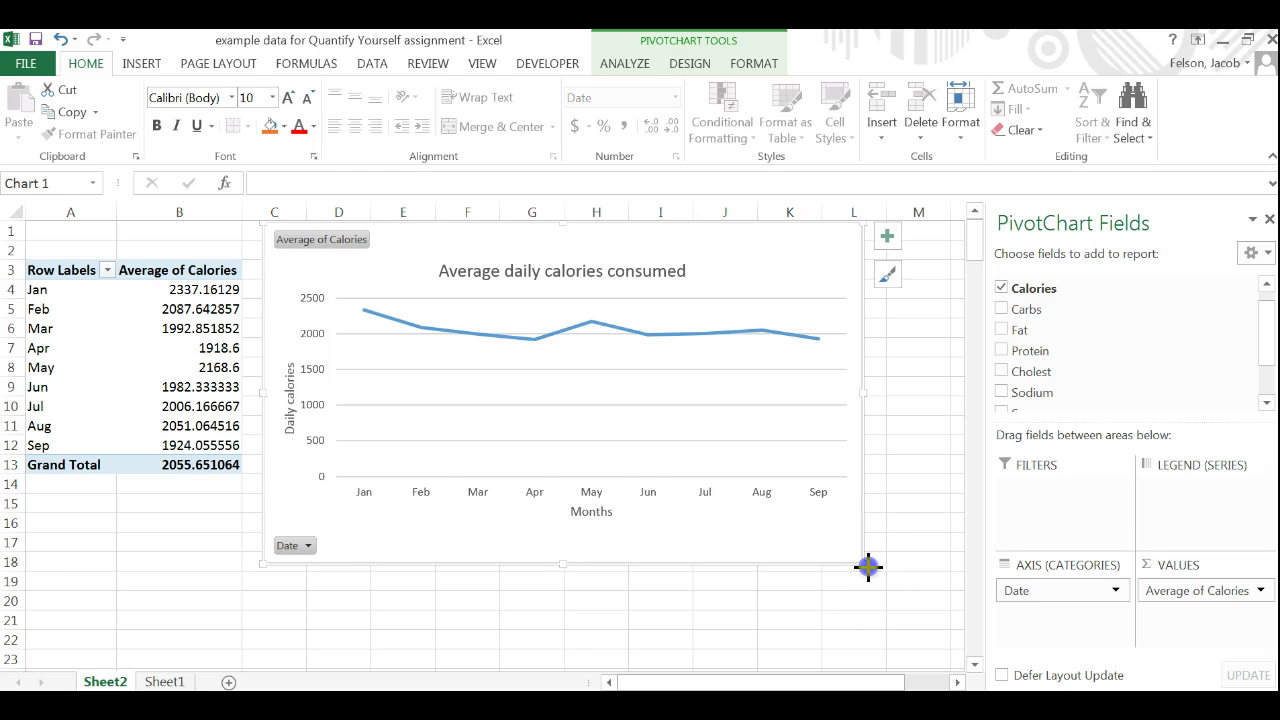
left_click_drag(868, 567, 922, 582)
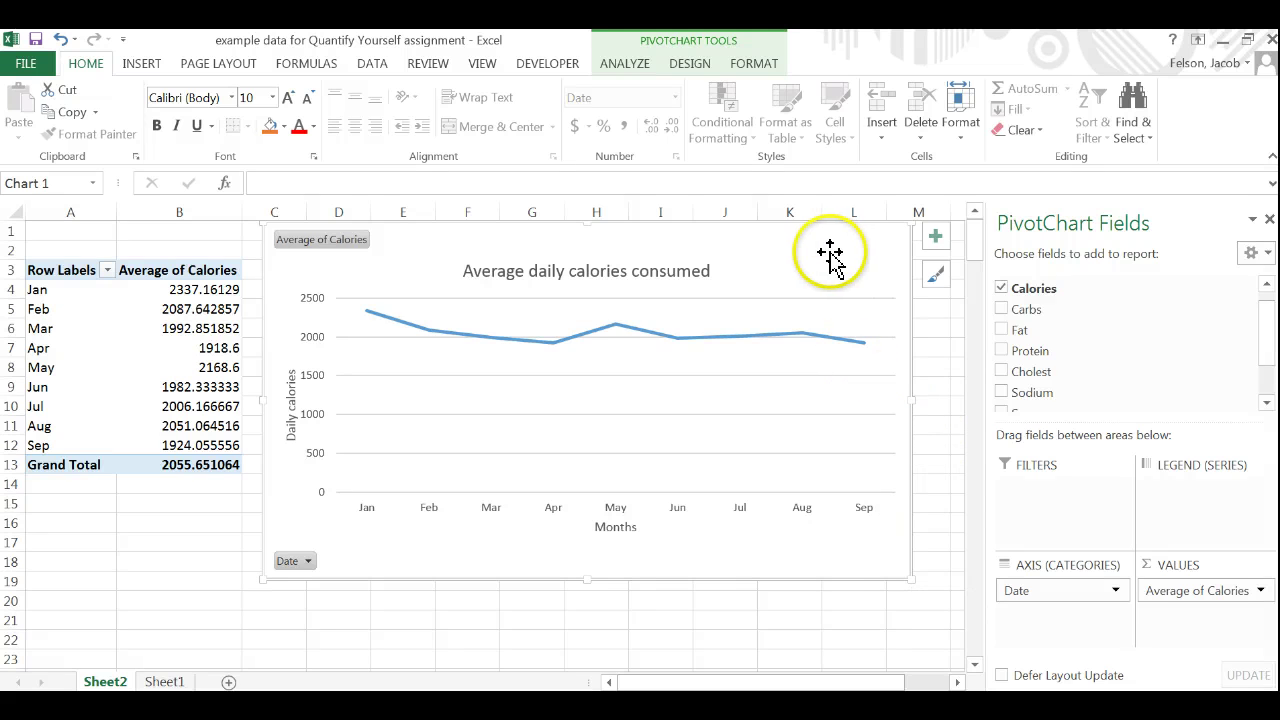
left_click_drag(789, 261, 785, 260)
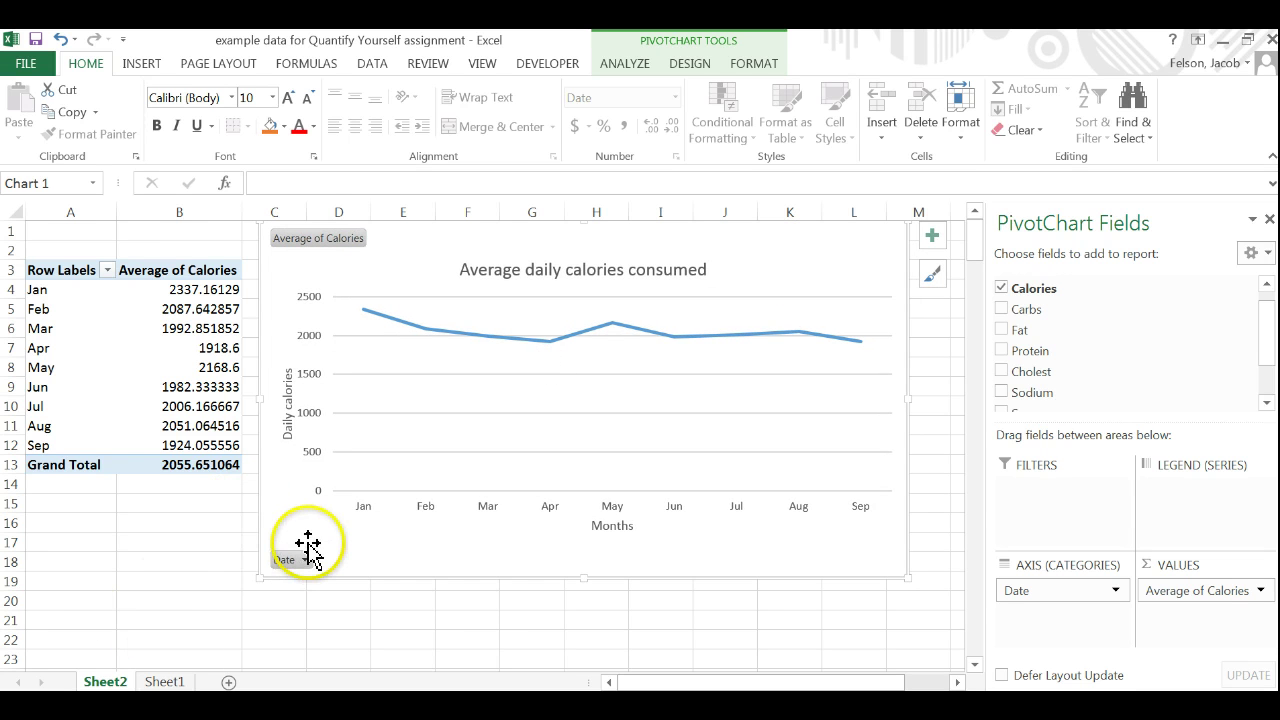
Launch Word 2013 and create a blank document
key("super")
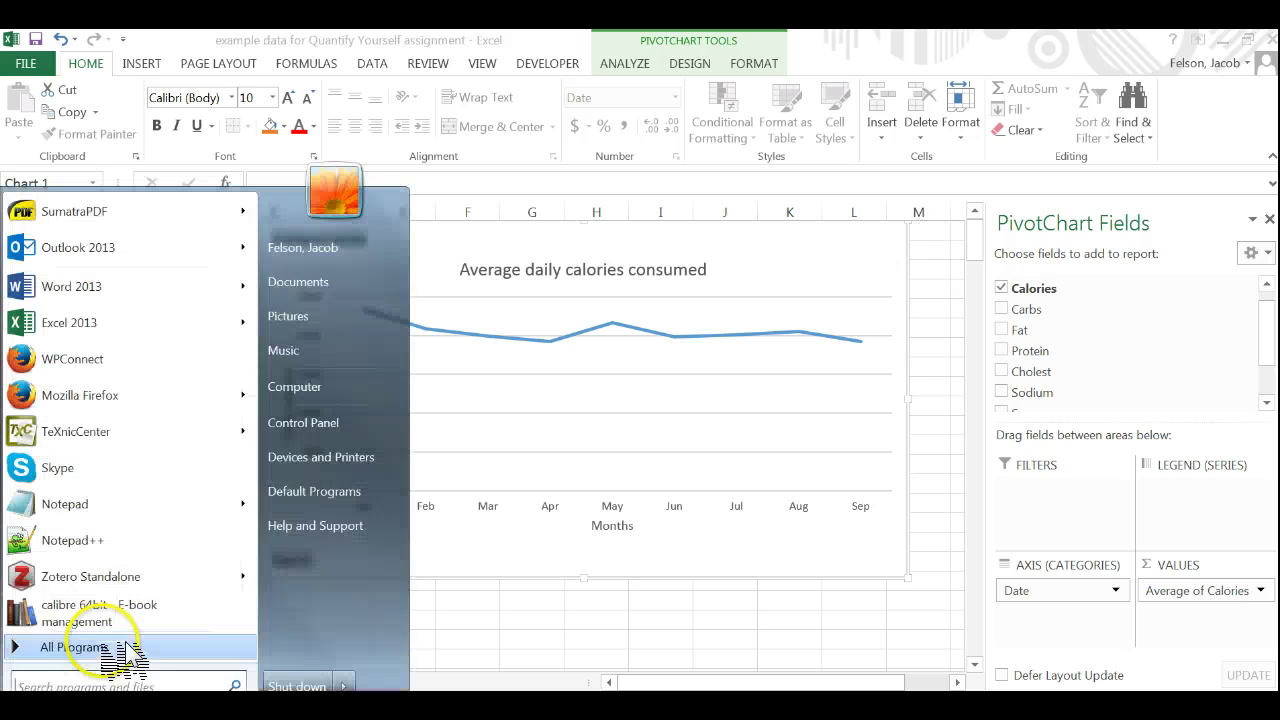
type("wo")
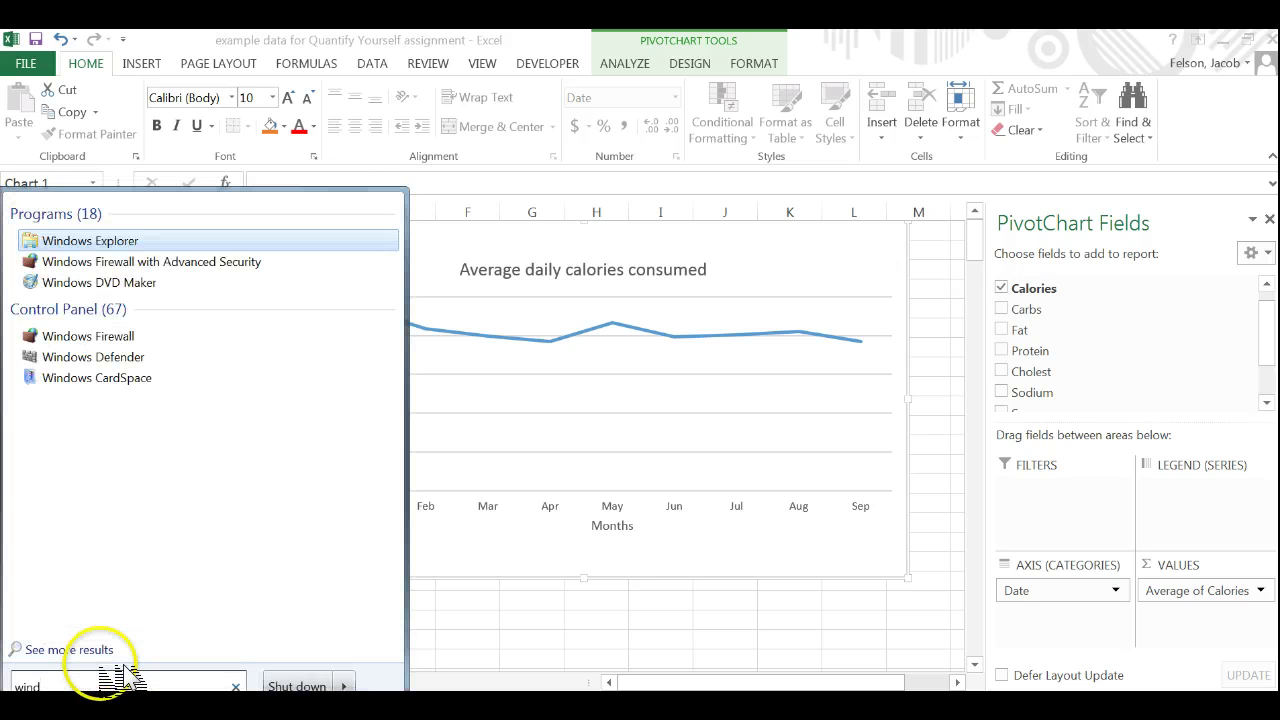
type("r")
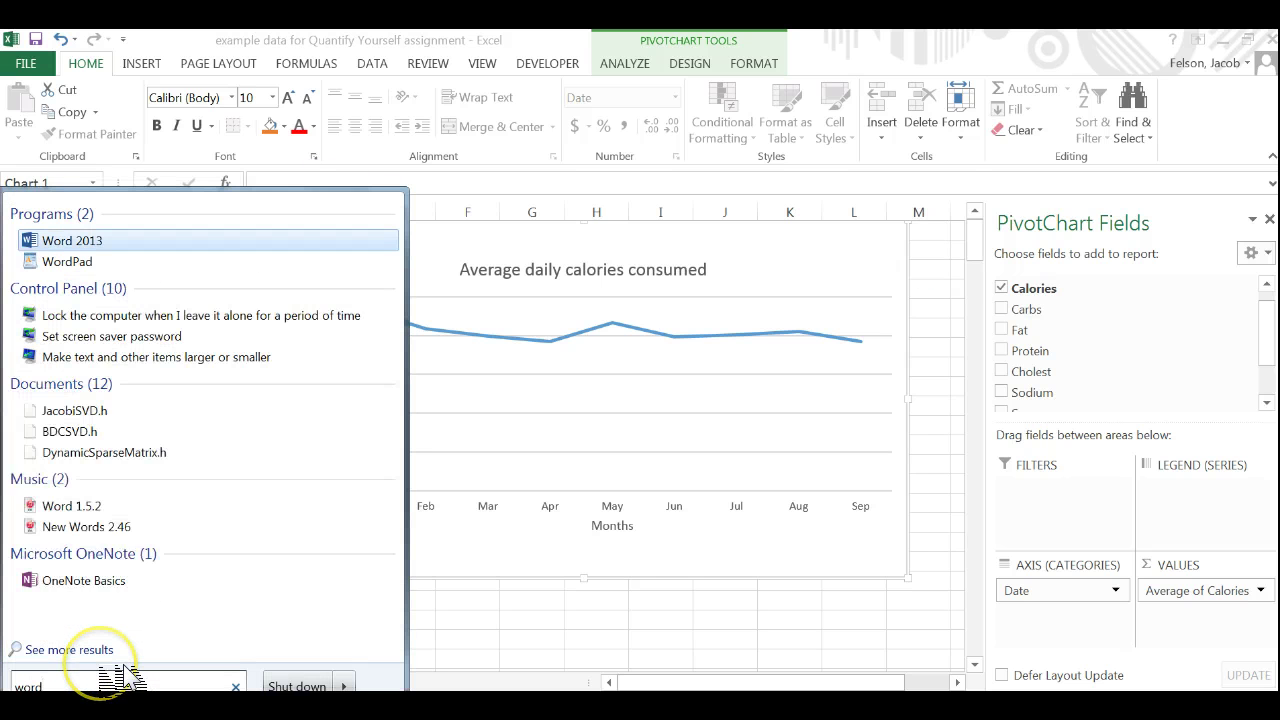
key("Return")
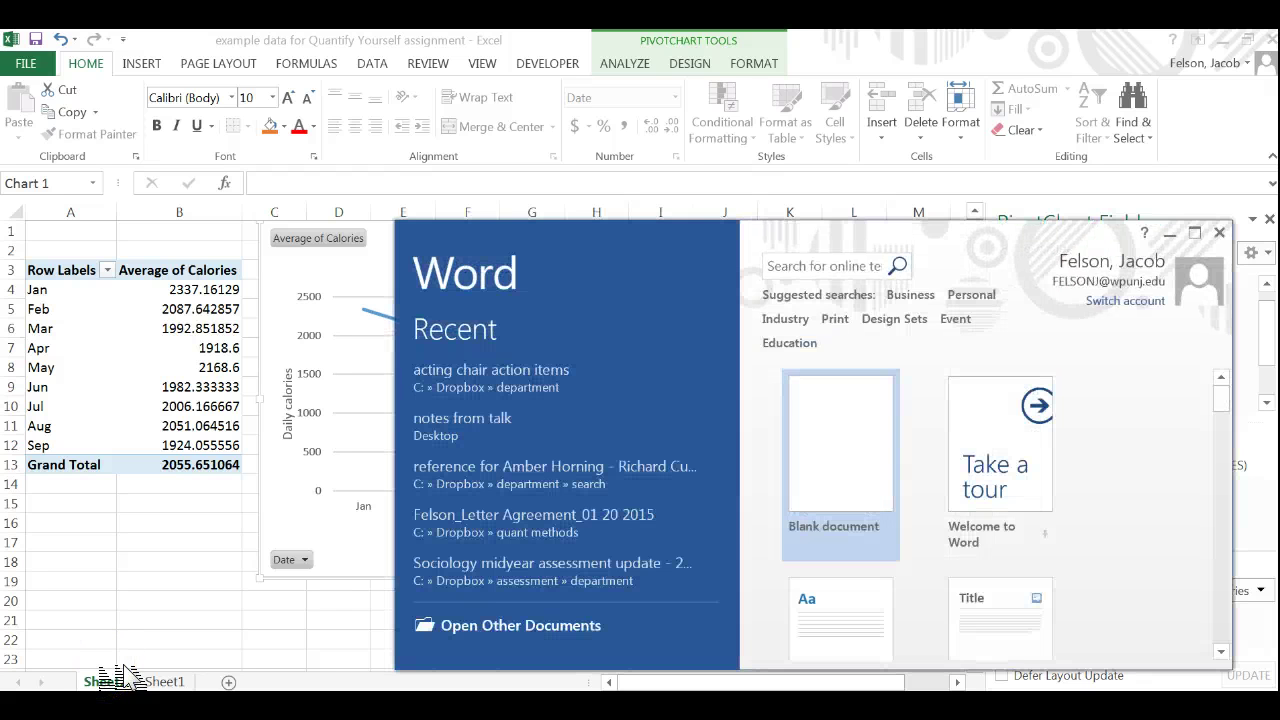
left_click(870, 510)
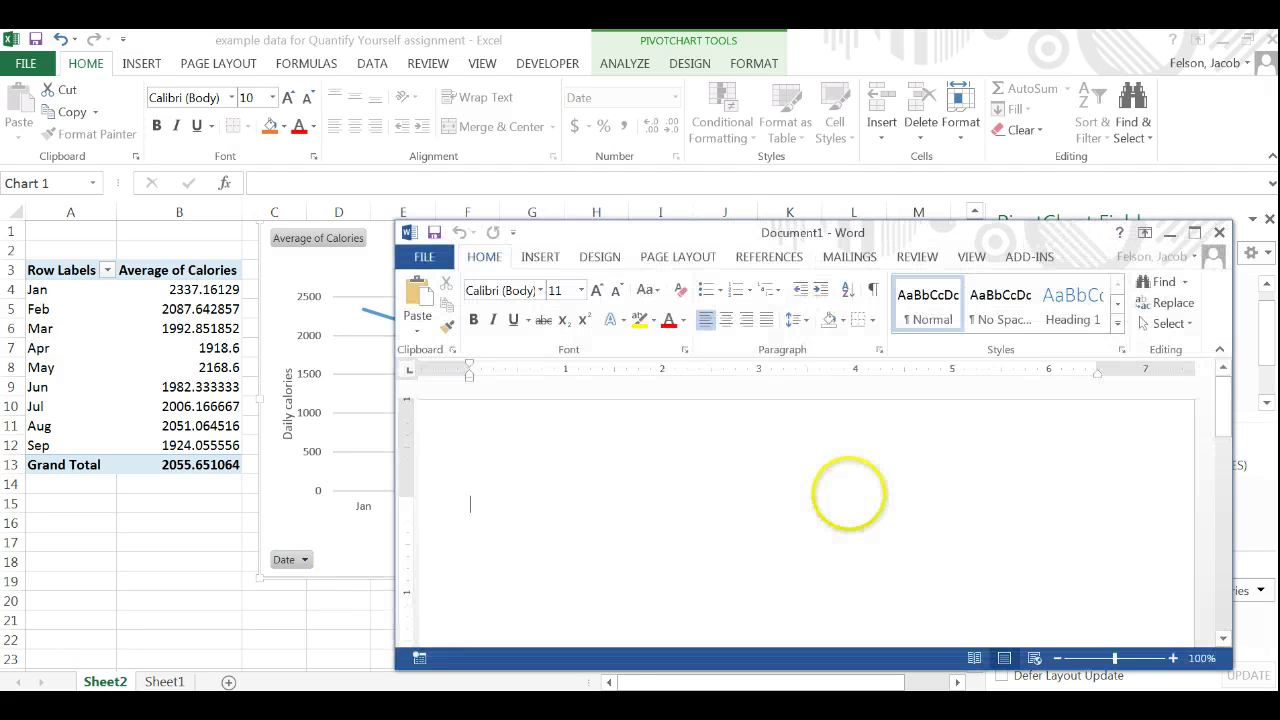
Copy the PivotChart from the Excel workbook, paste it into the blank Word document, and maximize the Word window
left_click(390, 285)
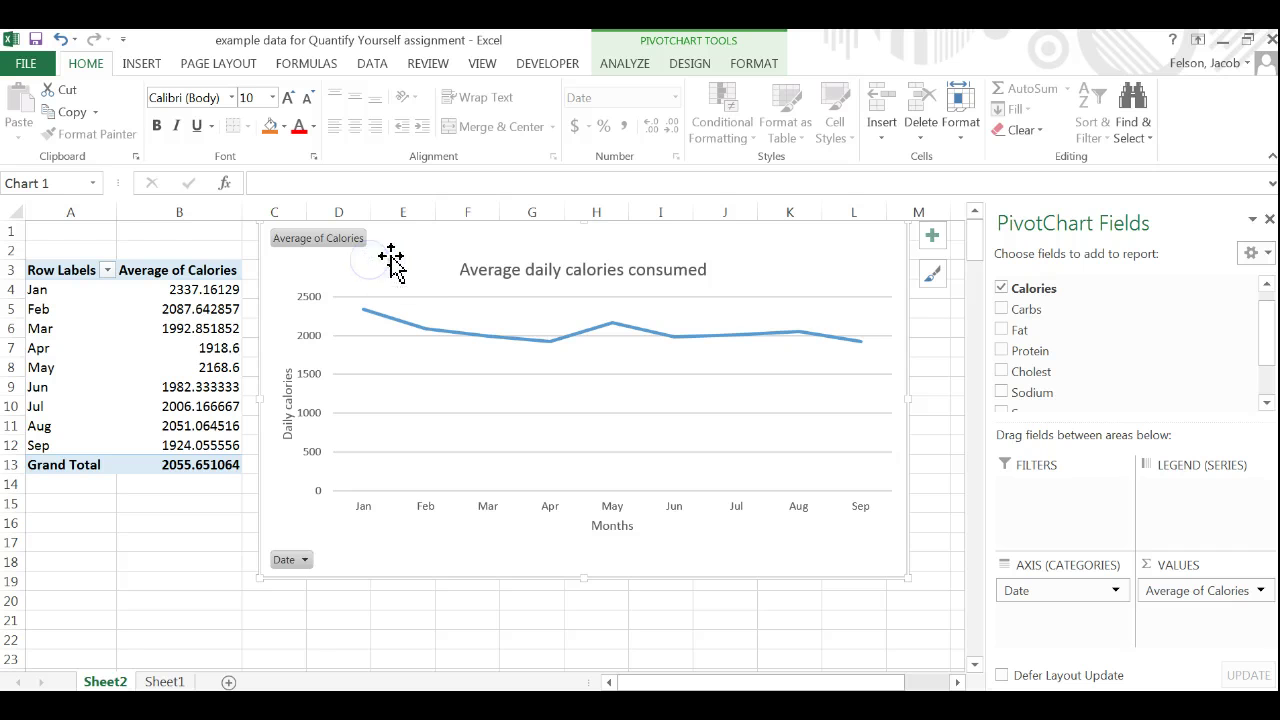
left_click_drag(423, 257, 433, 289)
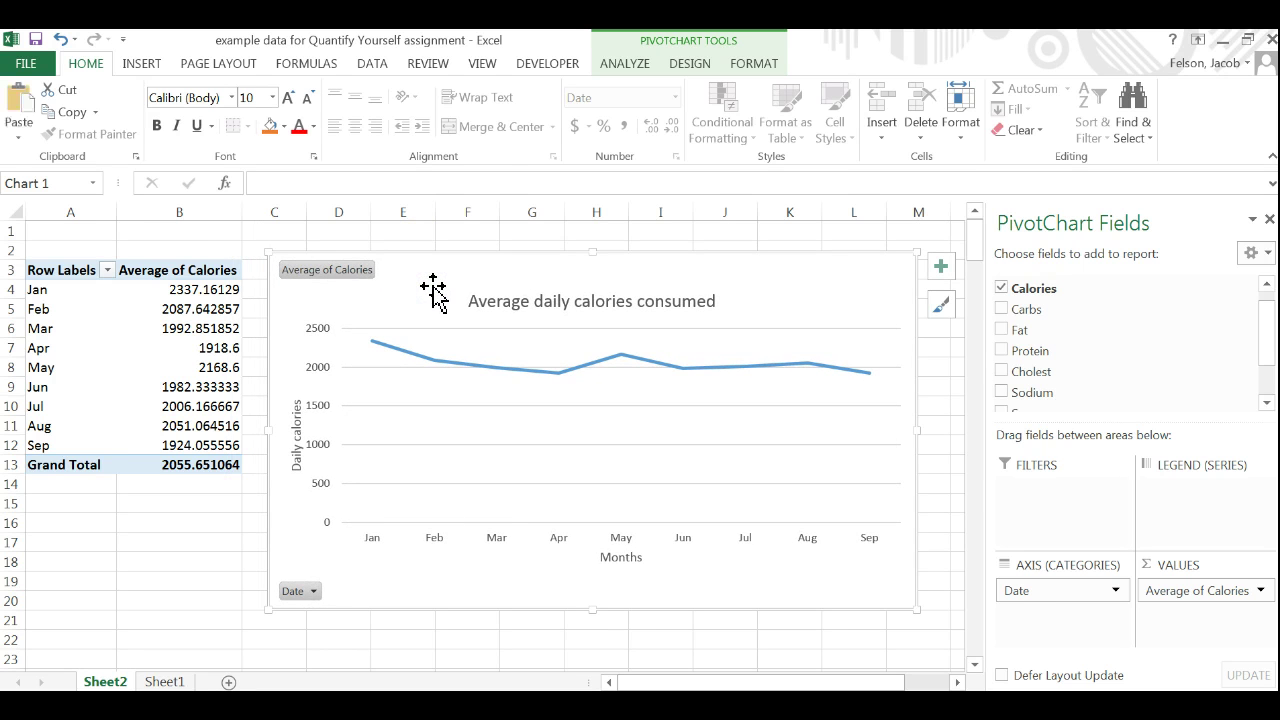
left_click(418, 492)
key("alt+Tab")
left_click(536, 487)
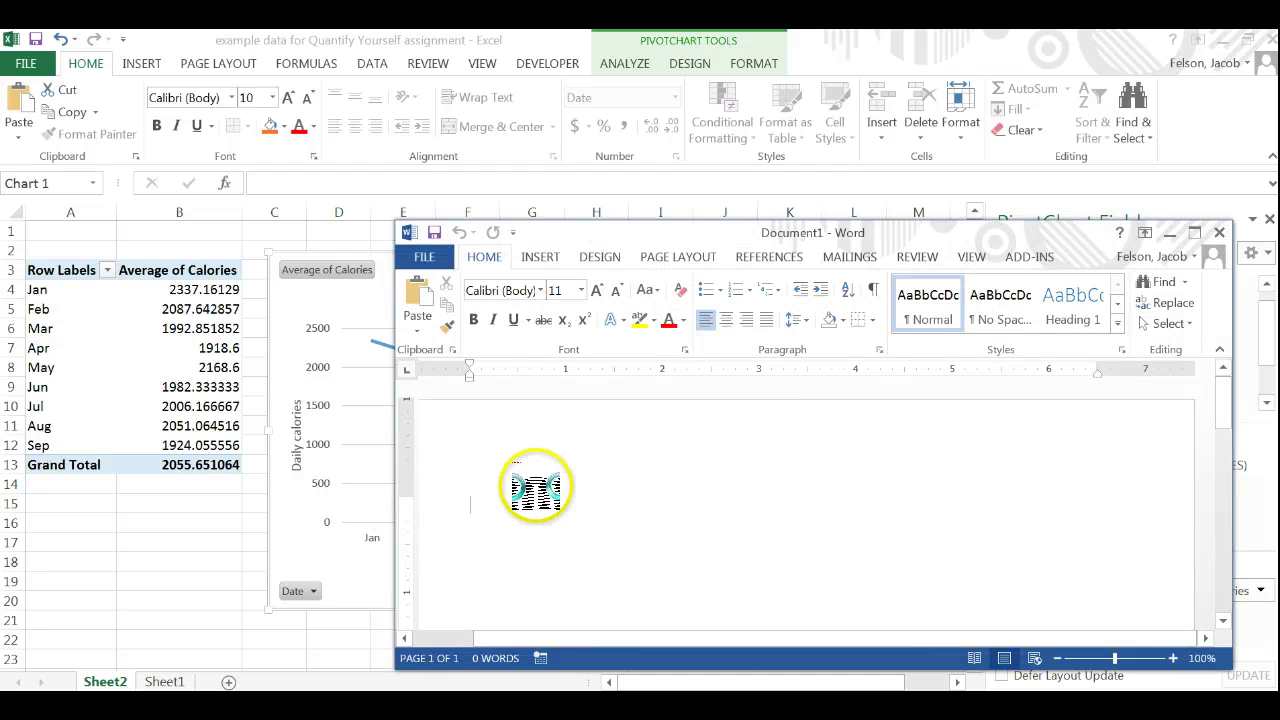
key("ctrl+v")
left_click(1194, 232)
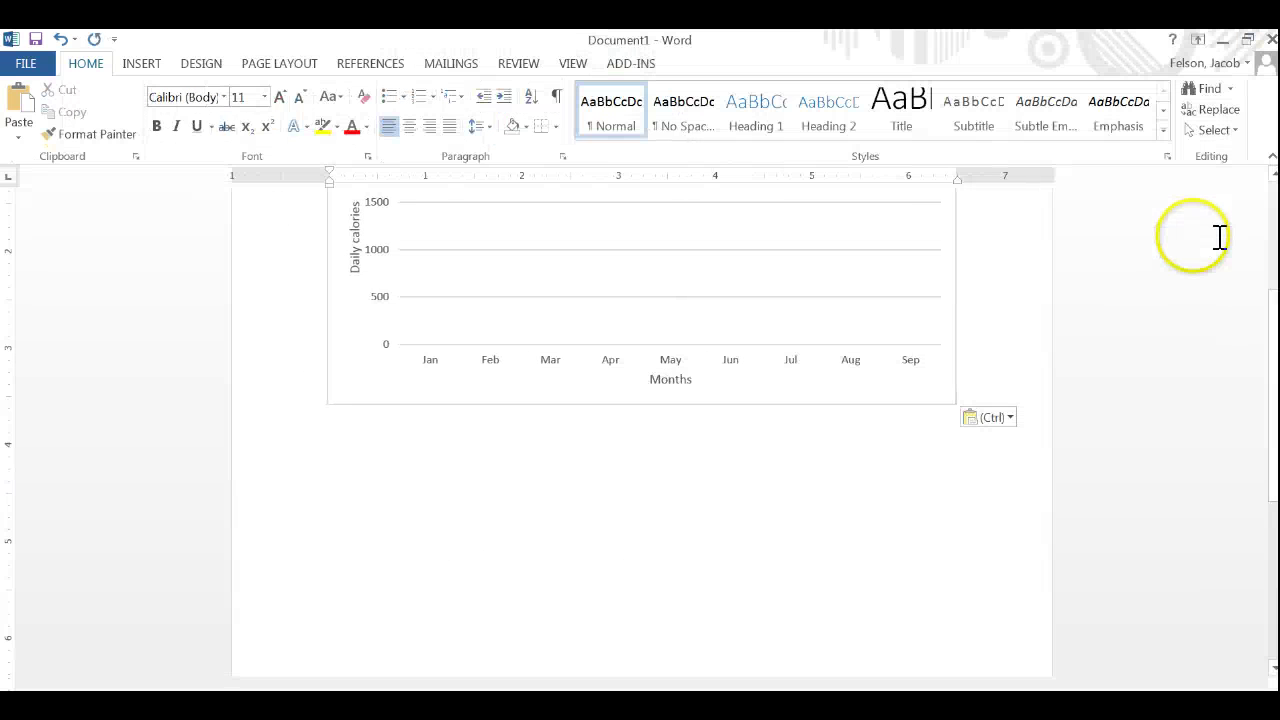
Shrink the pasted calories chart proportionally to about 5.8 inches wide in the Word document
left_click_drag(1275, 401, 1276, 415)
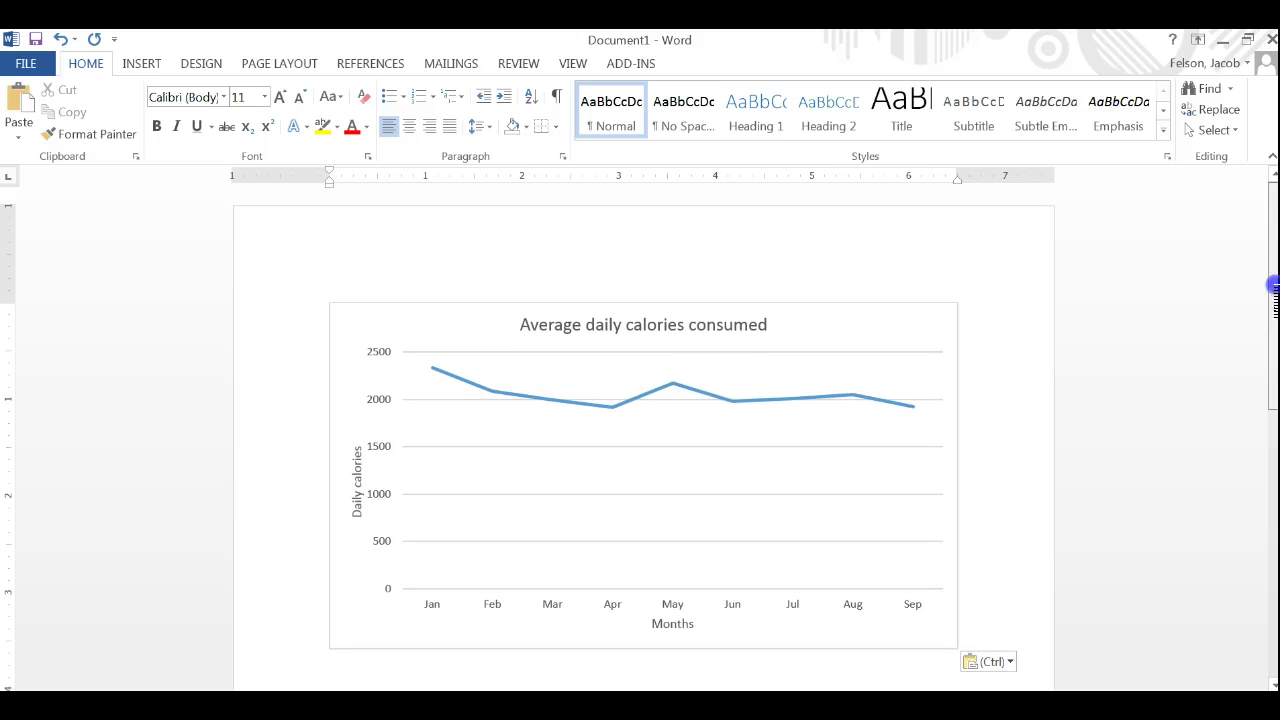
mouse_move(1272, 291)
left_mouse_down()
mouse_move(1275, 350)
mouse_move(1272, 302)
left_mouse_up()
left_click(650, 296)
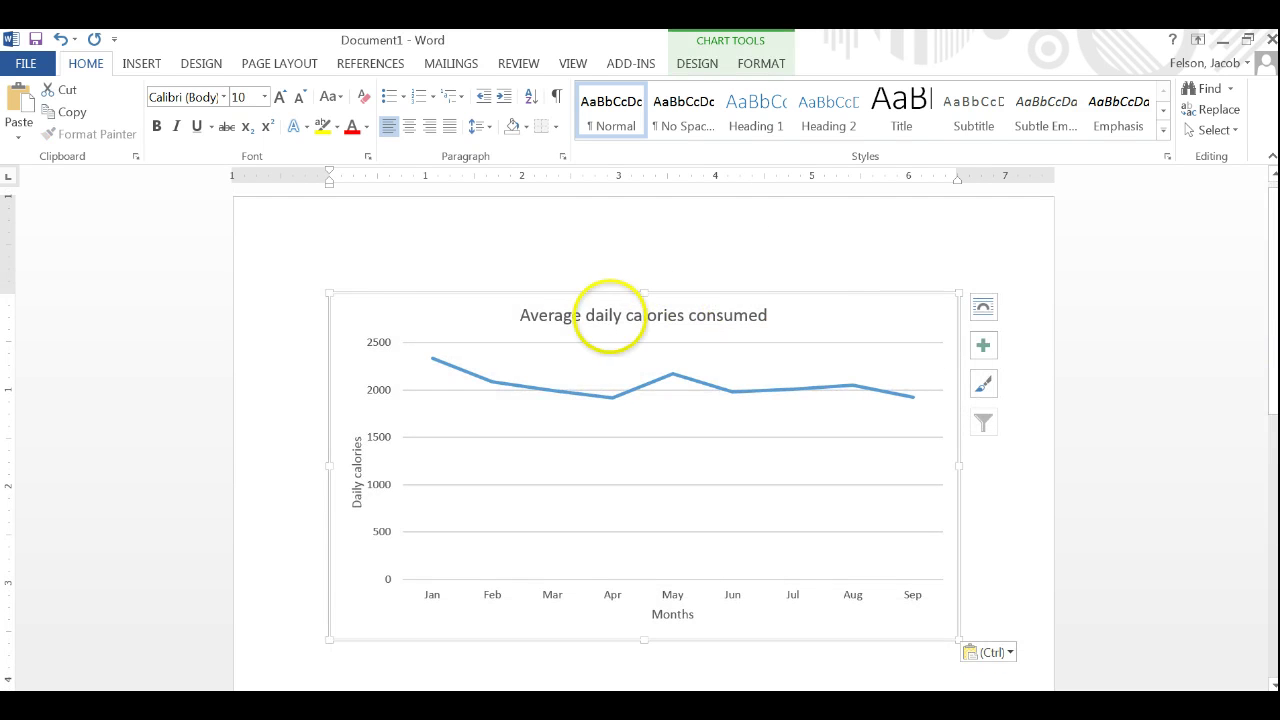
left_click_drag(330, 293, 394, 323)
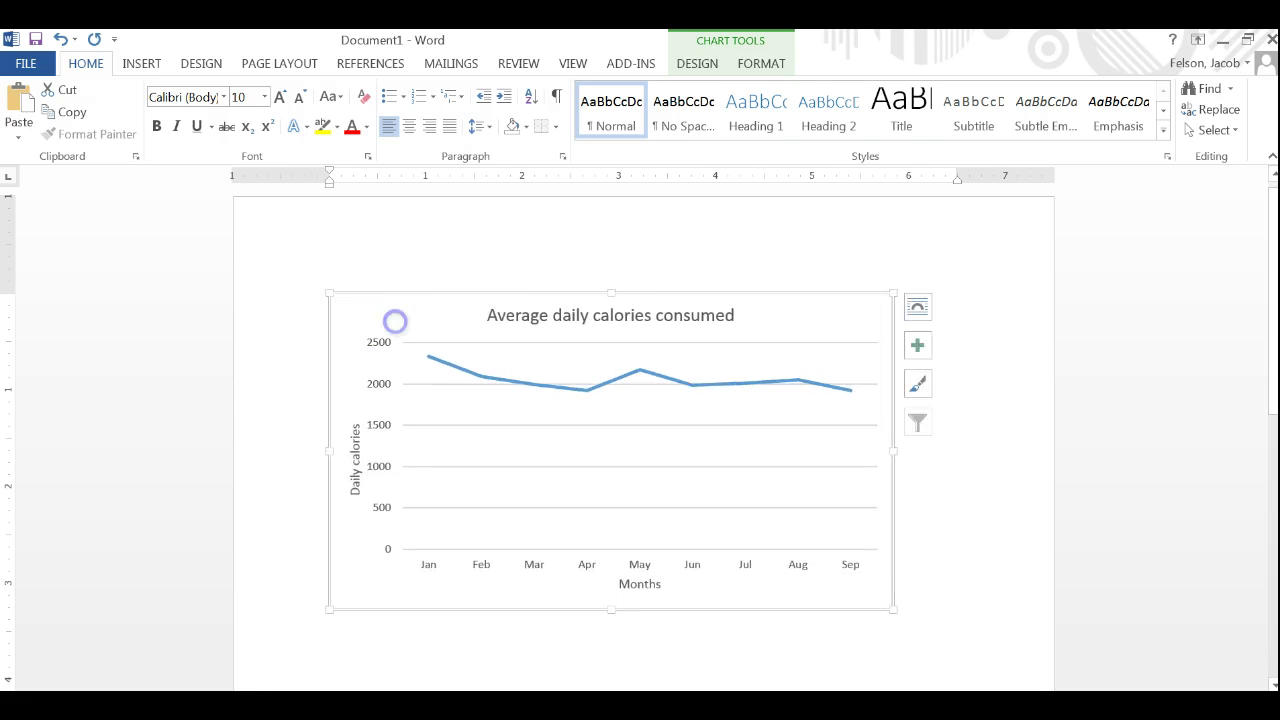
Deselect the pasted calories chart by placing the insertion point below it in the document
left_click(958, 538)
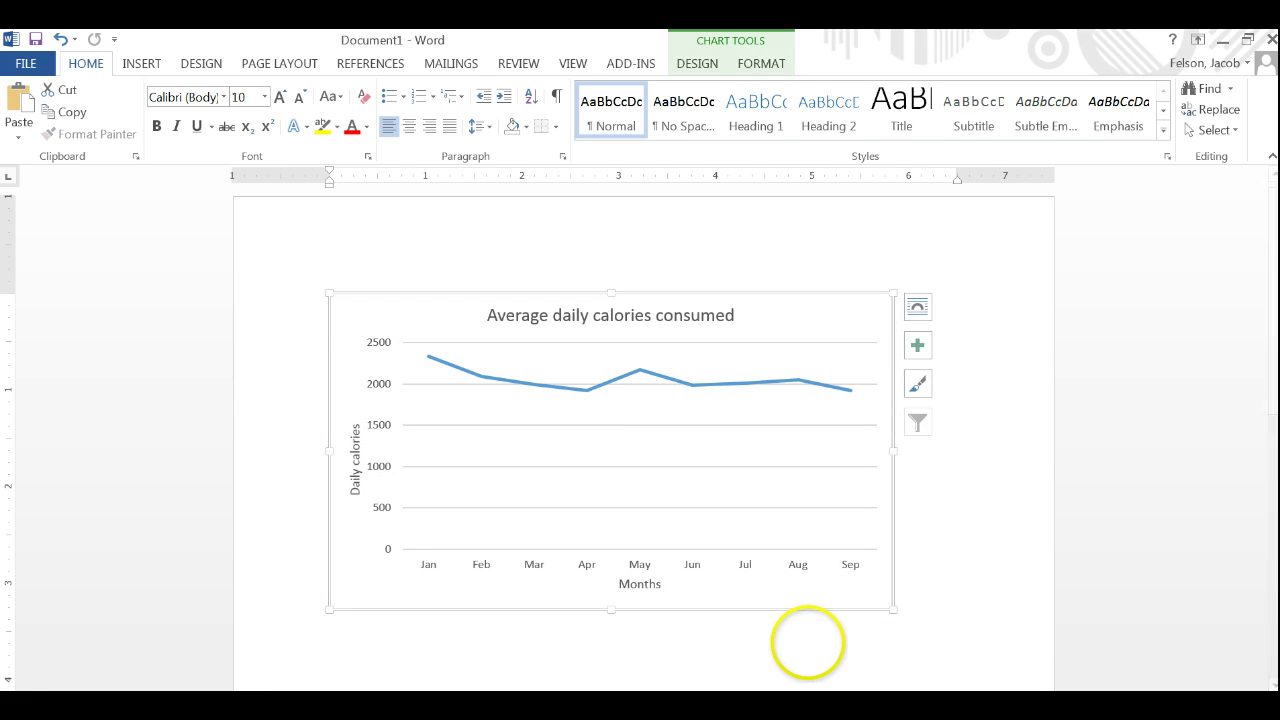
left_click(806, 640)
left_click(700, 629)
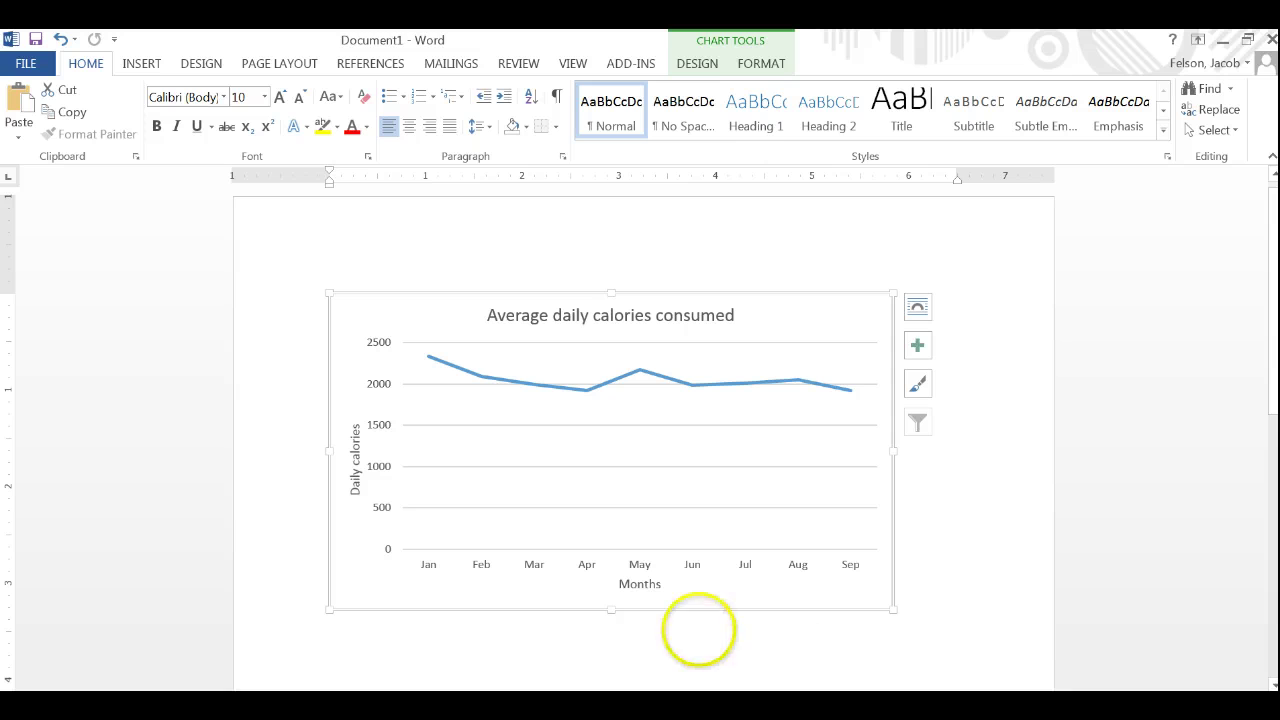
left_click(840, 650)
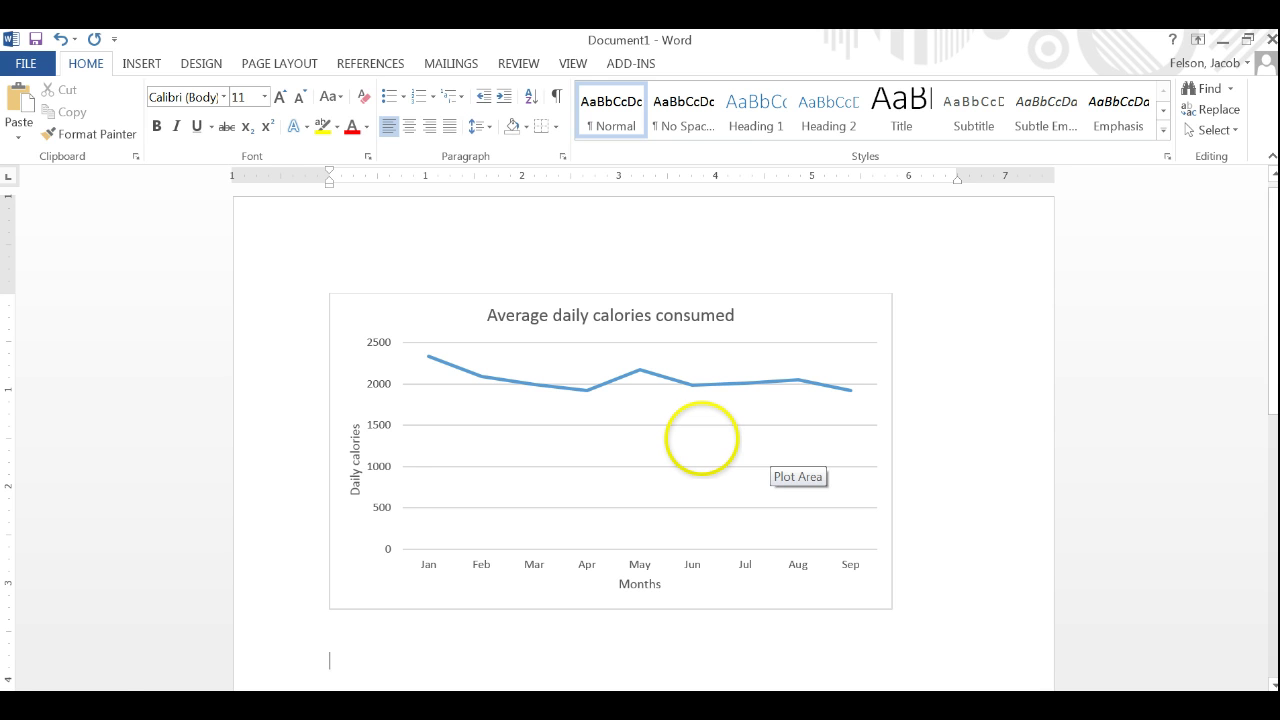
Switch back to the Excel workbook and move the PivotChart slightly to the right and up, away from the PivotTable
left_click(388, 704)
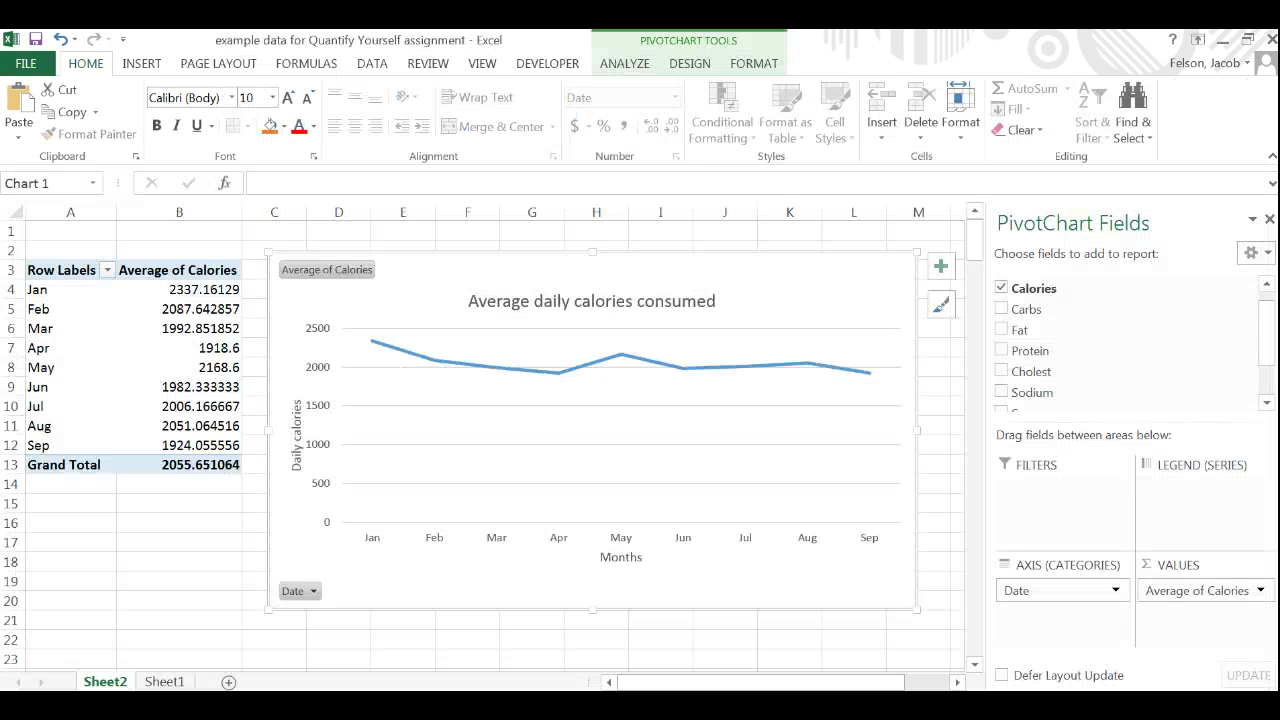
left_click_drag(429, 274, 471, 276)
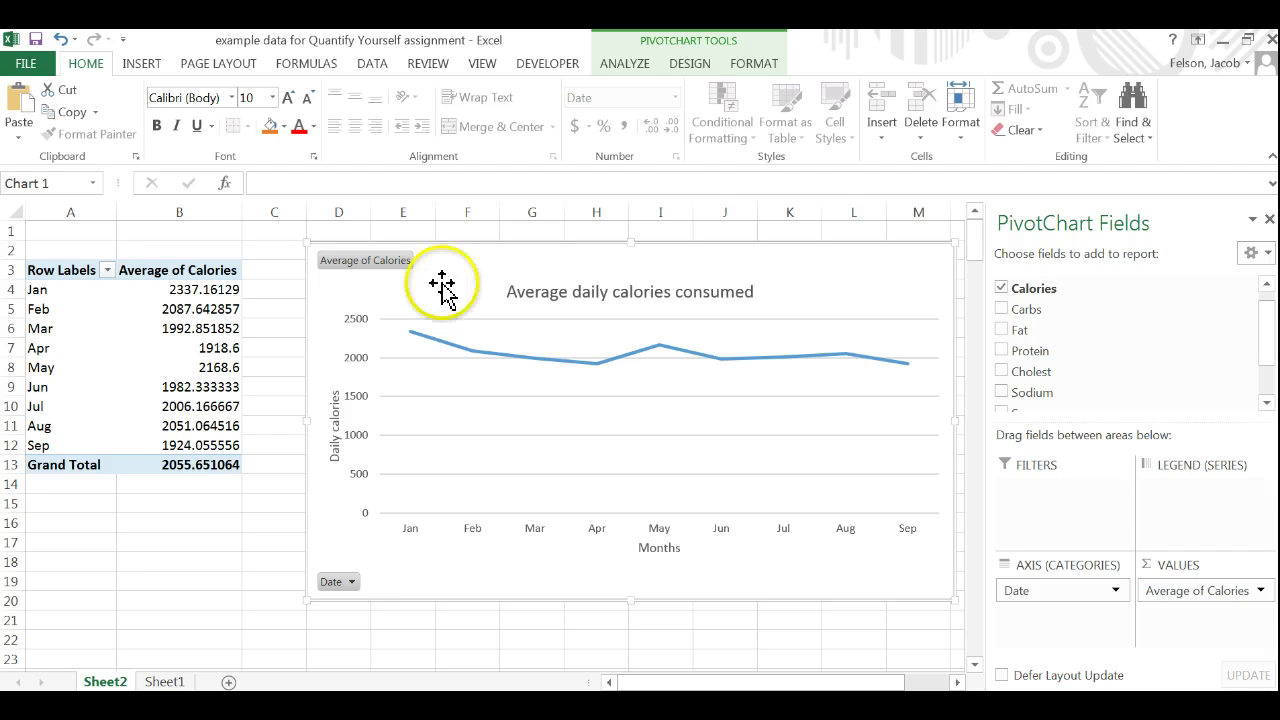
On Sheet1, add a "day of week" column header in J1 beside Fiber and widen column J to fit it
left_click(178, 683)
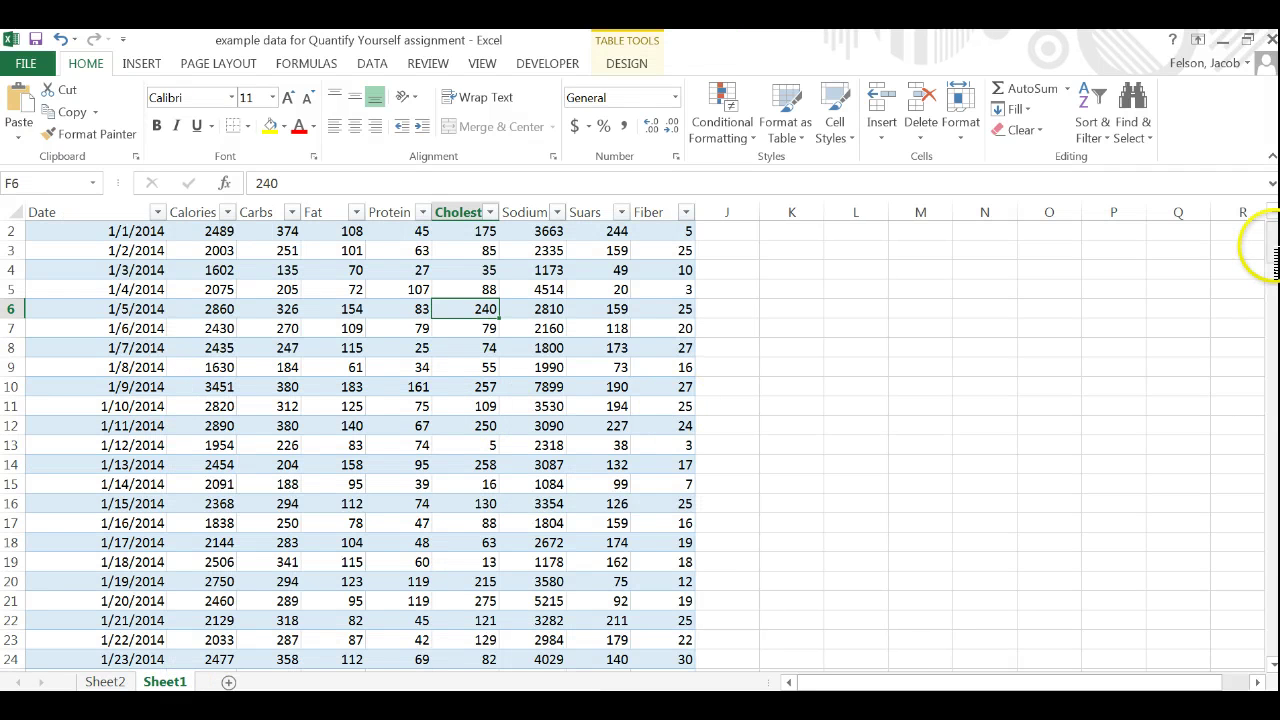
left_click_drag(1268, 248, 1268, 238)
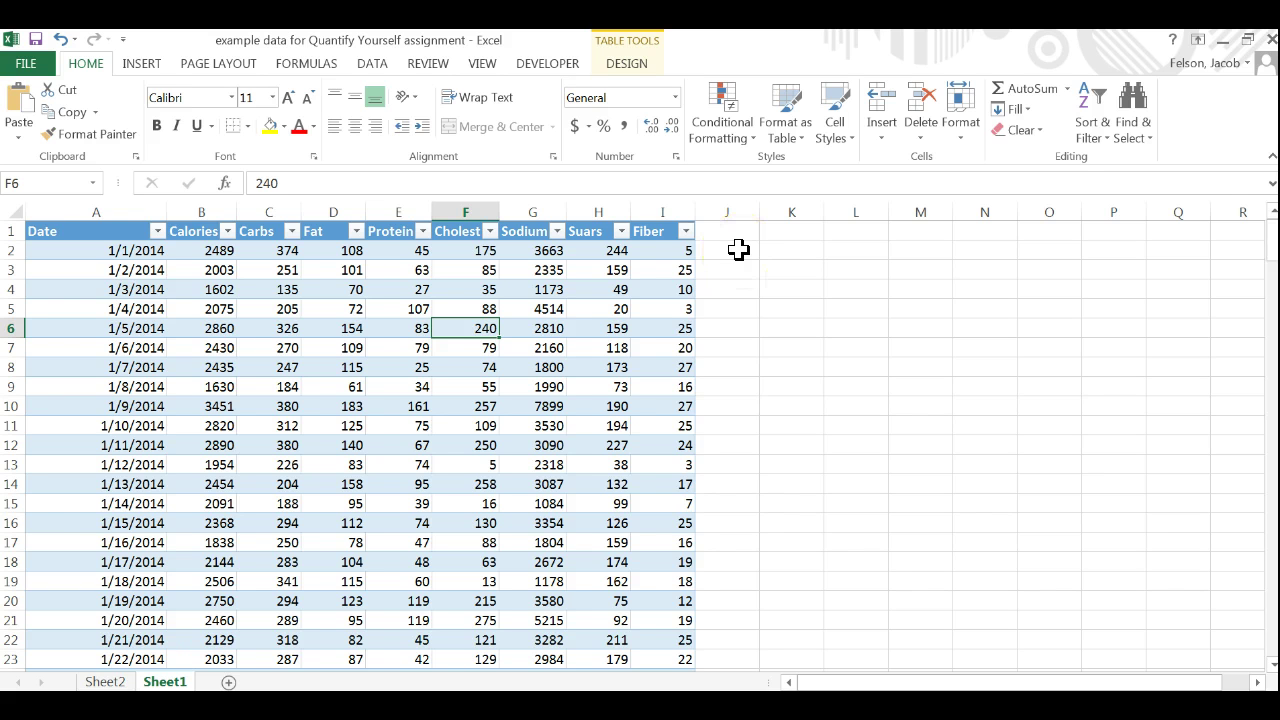
left_click(683, 385)
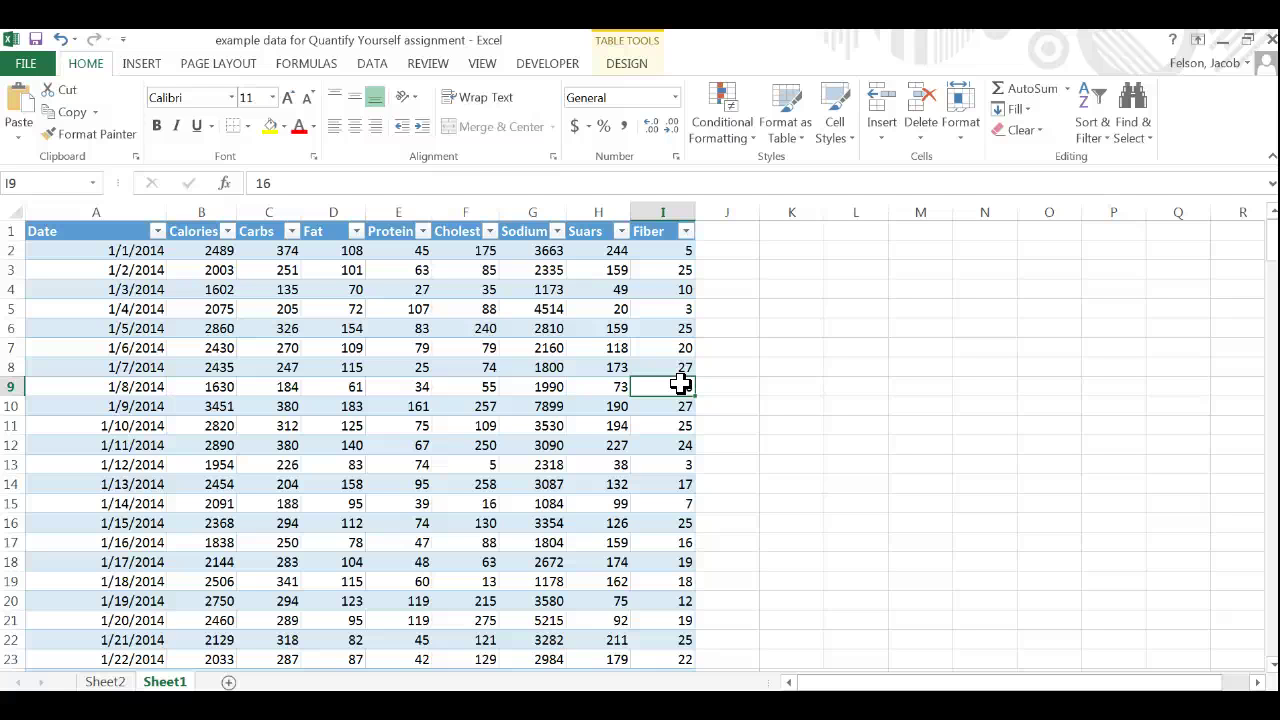
left_click(637, 390)
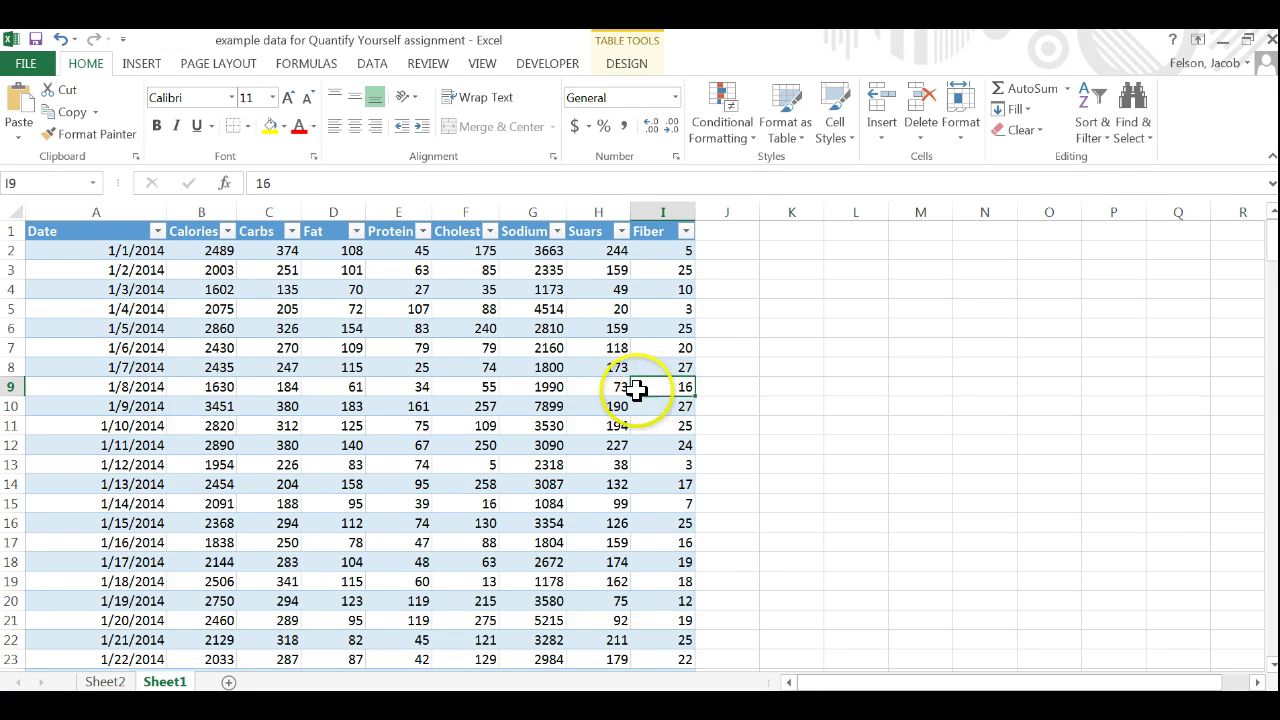
left_click(738, 240)
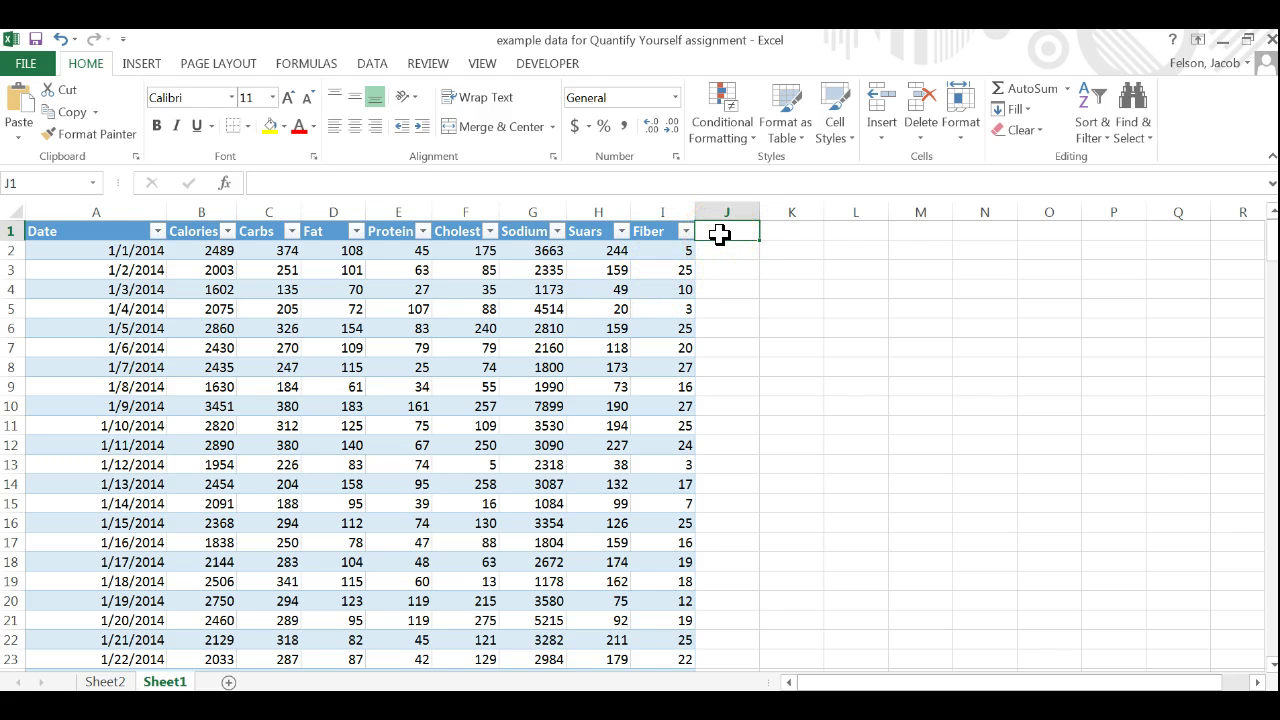
type("day of e")
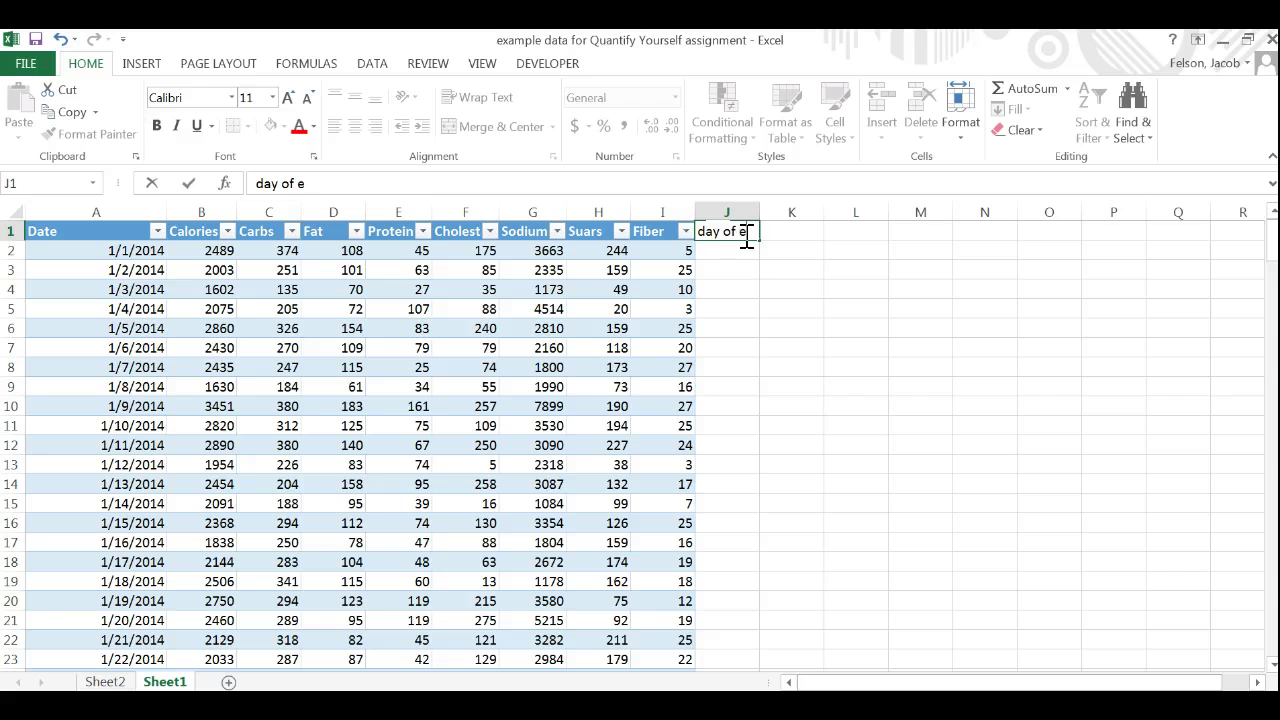
key("BackSpace")
type("week")
key("Return")
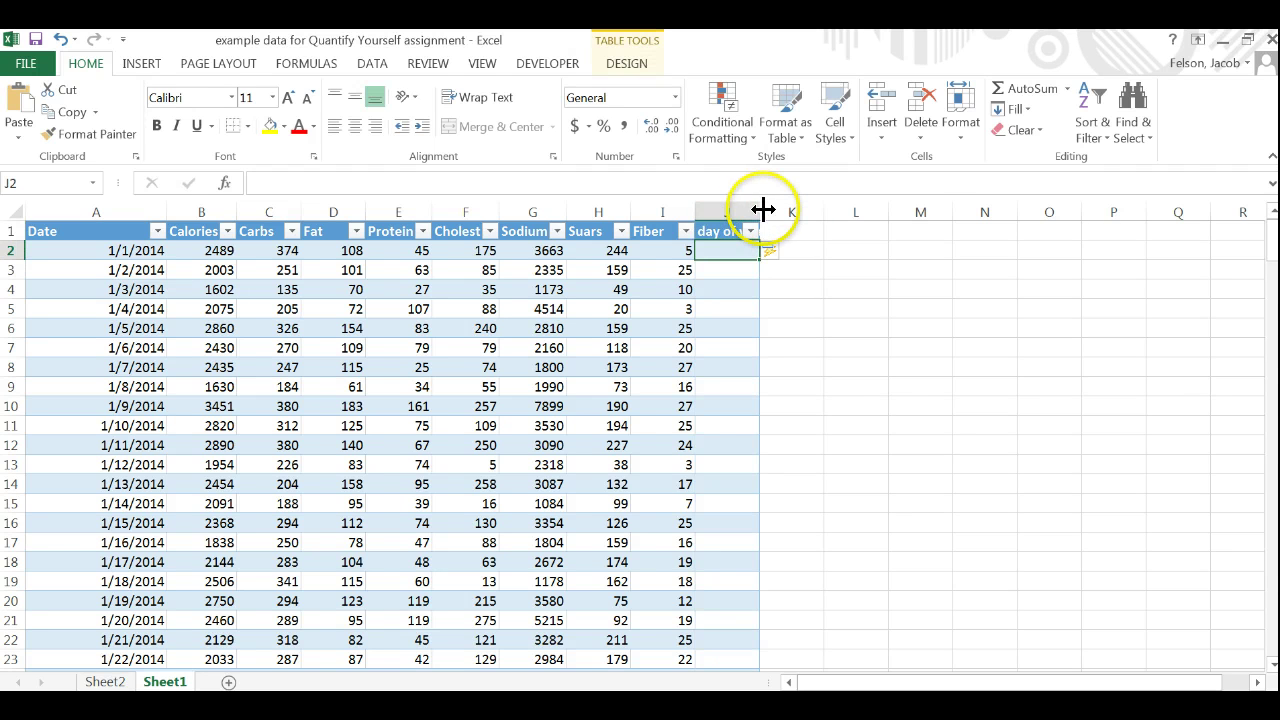
left_click_drag(763, 210, 791, 211)
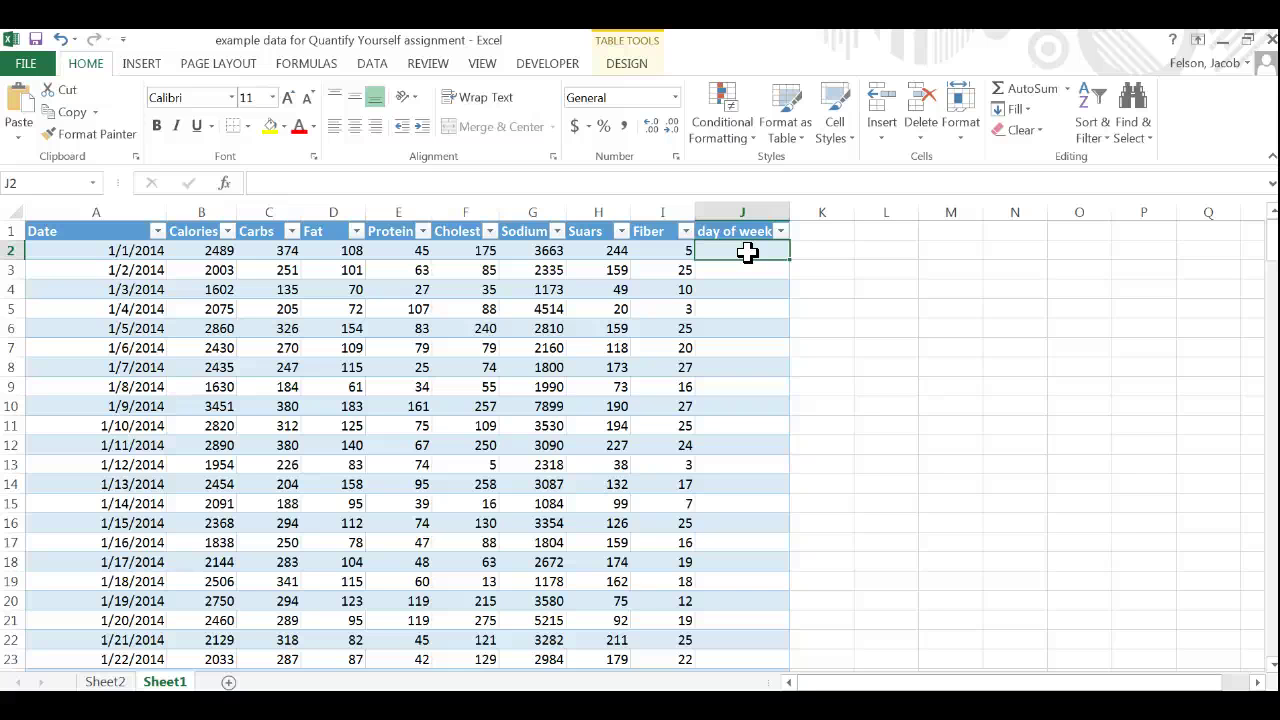
type("=")
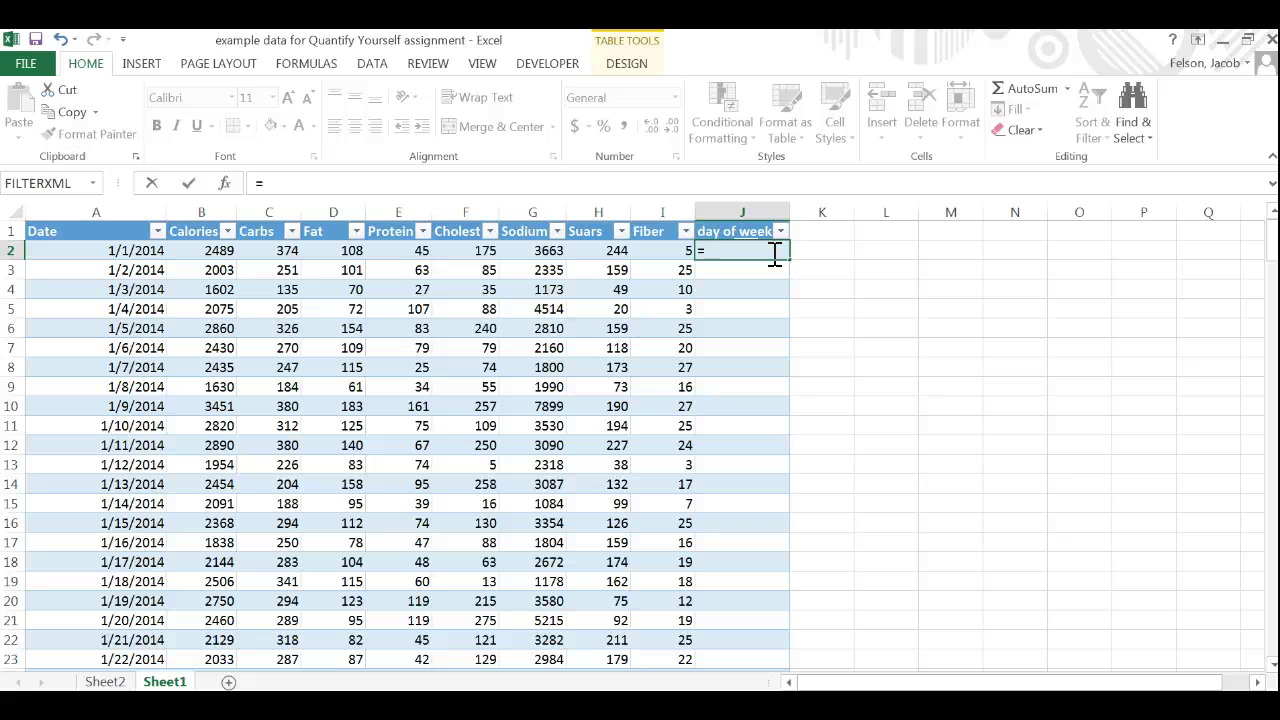
type("weekday")
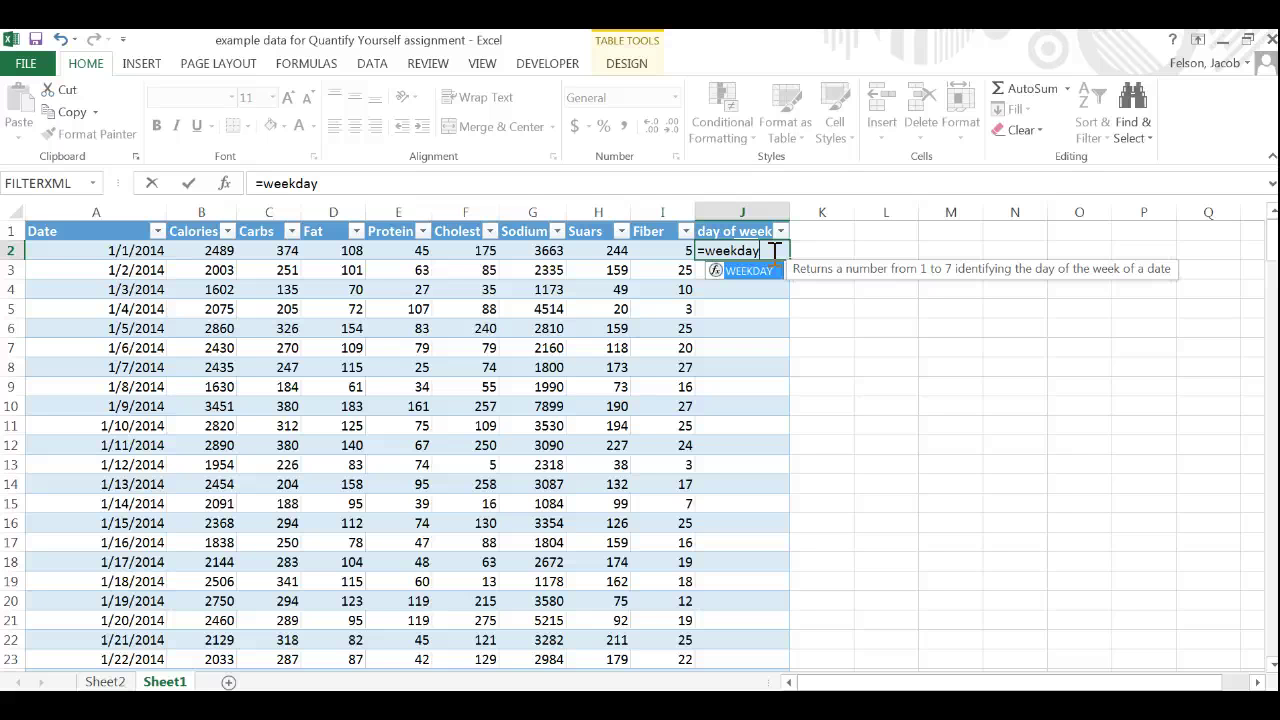
type("(")
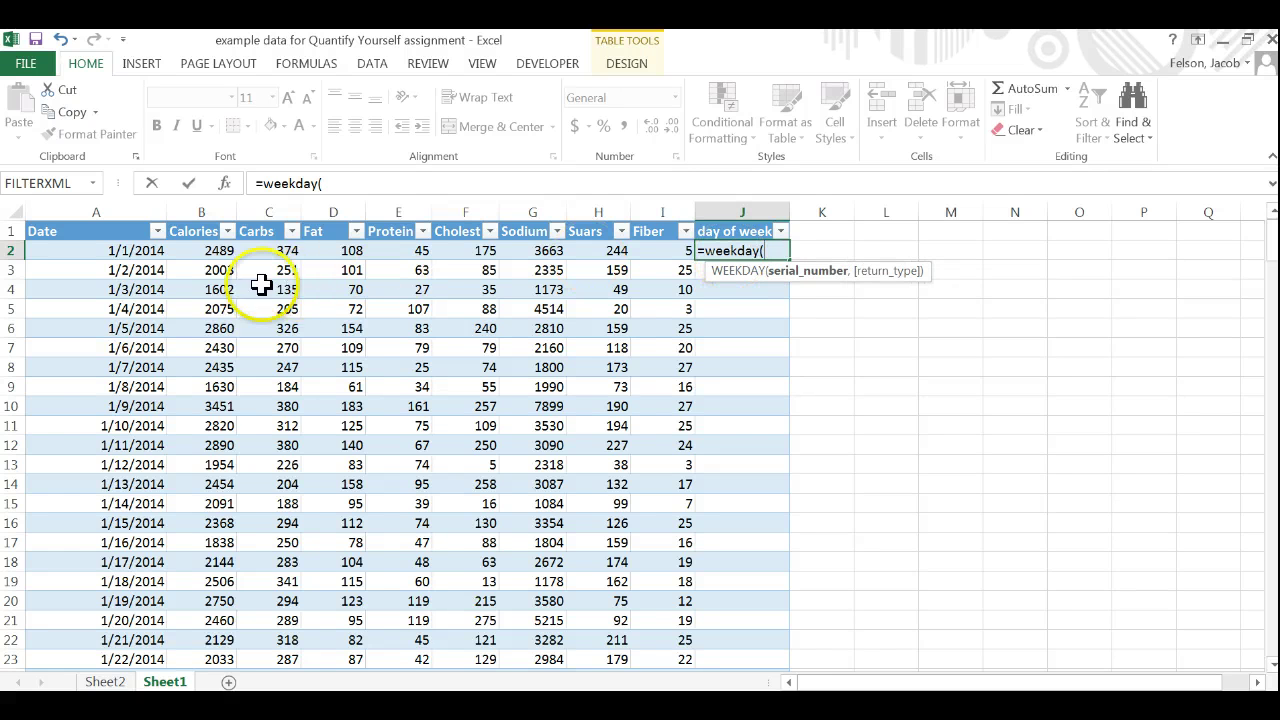
left_click(145, 250)
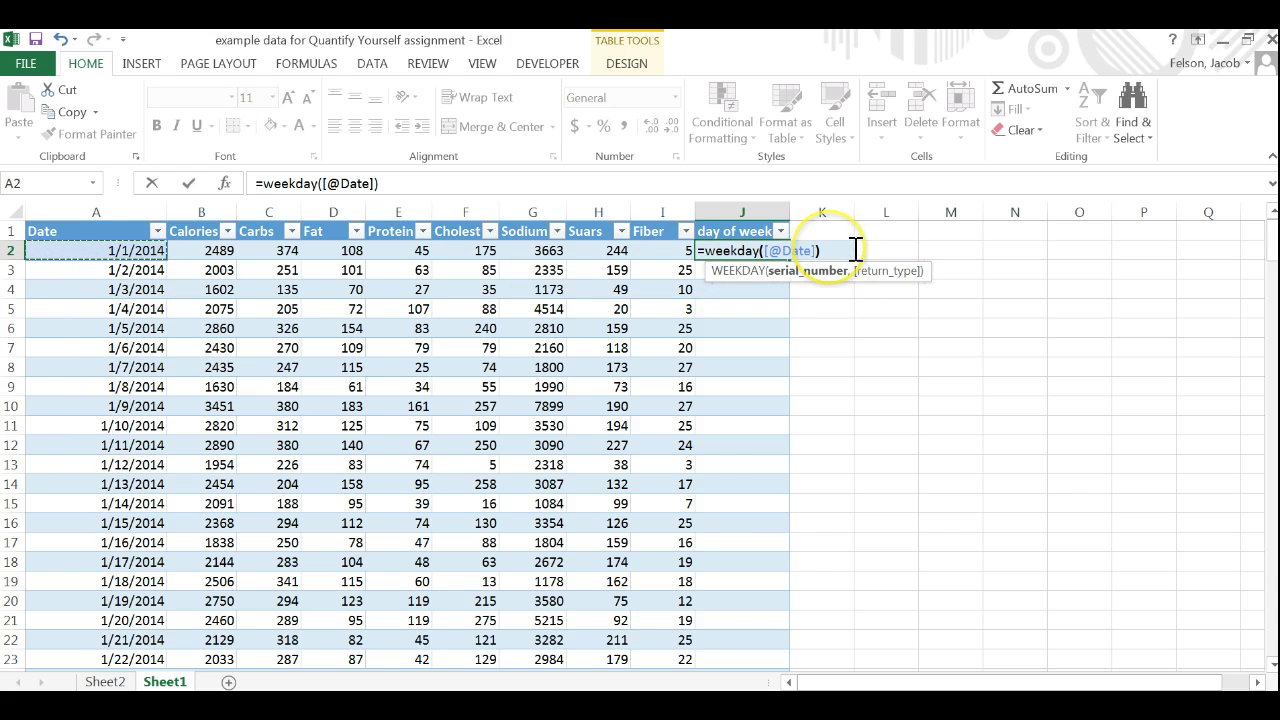
type(")")
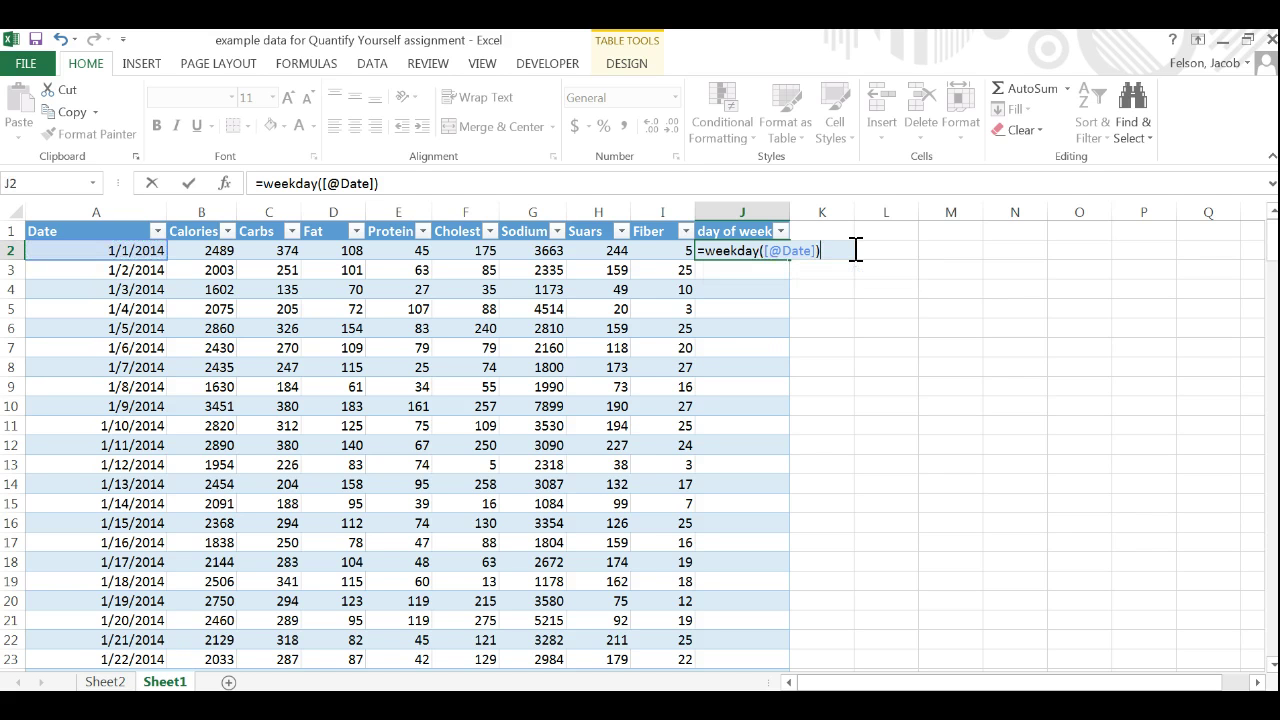
key("Return")
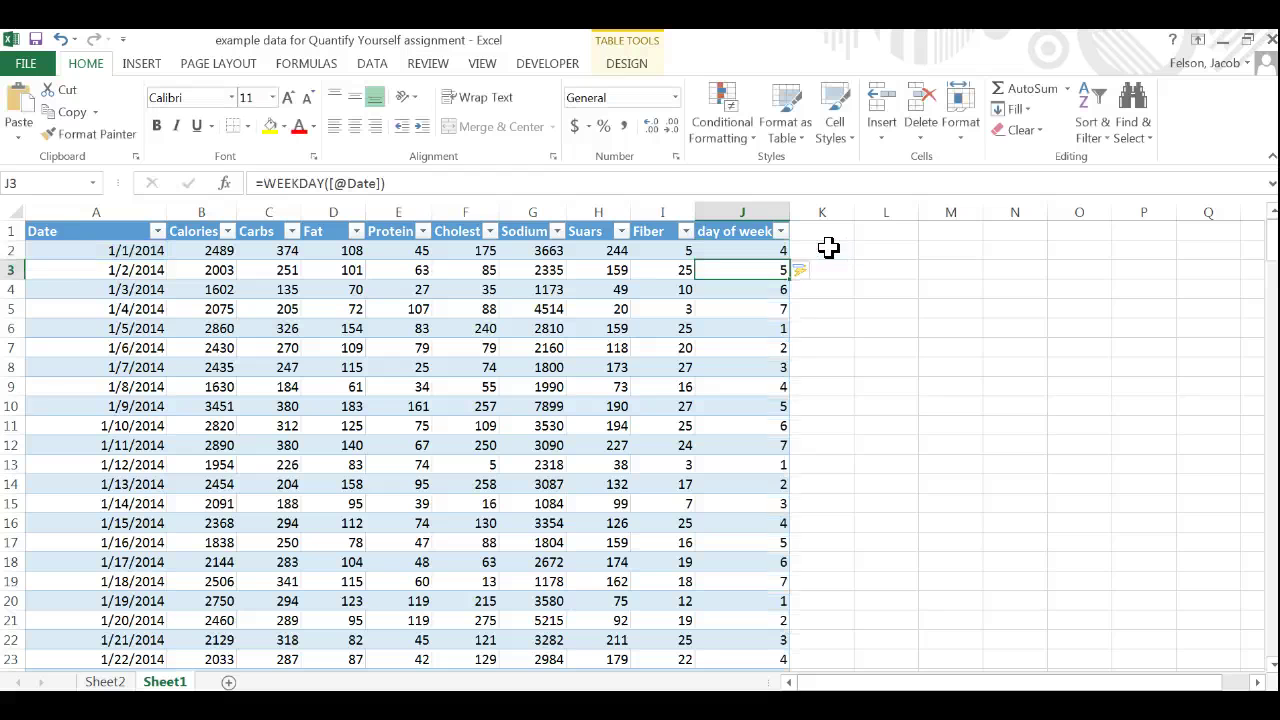
Examine the weekday numbers and formulas in J2 and J3 against the date in A2
left_click(786, 251)
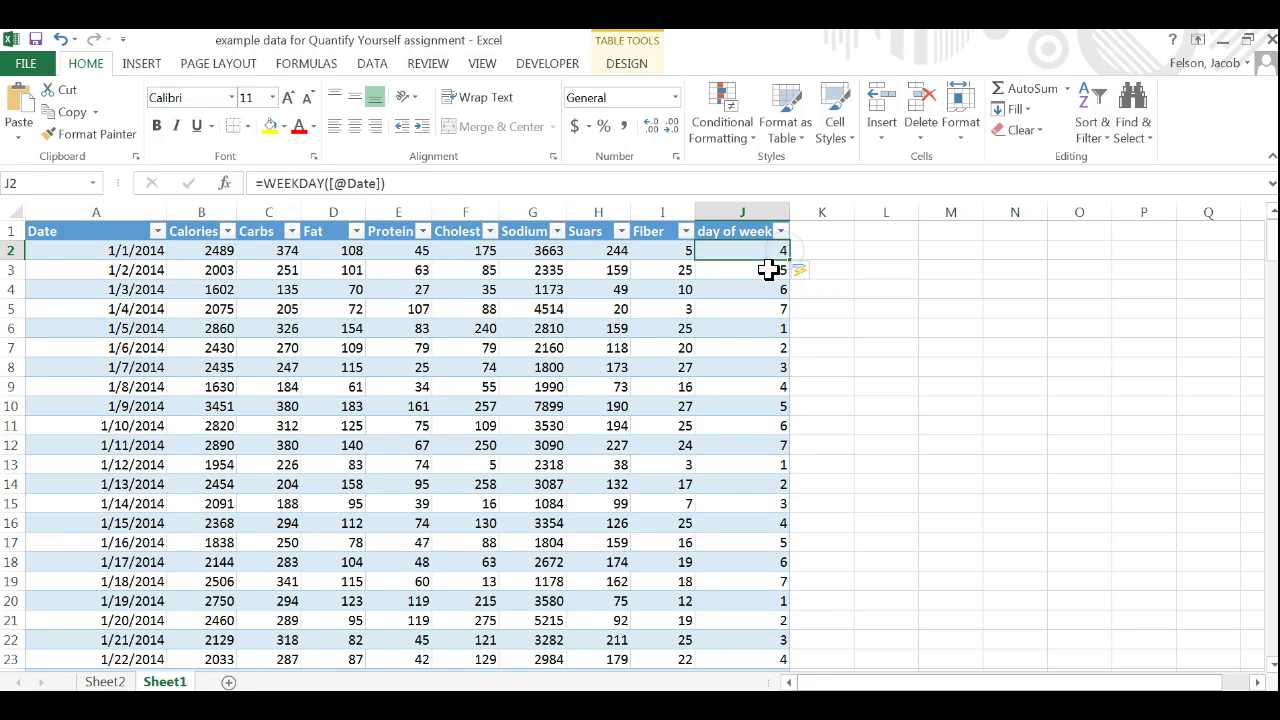
left_click(768, 270)
left_click(778, 253)
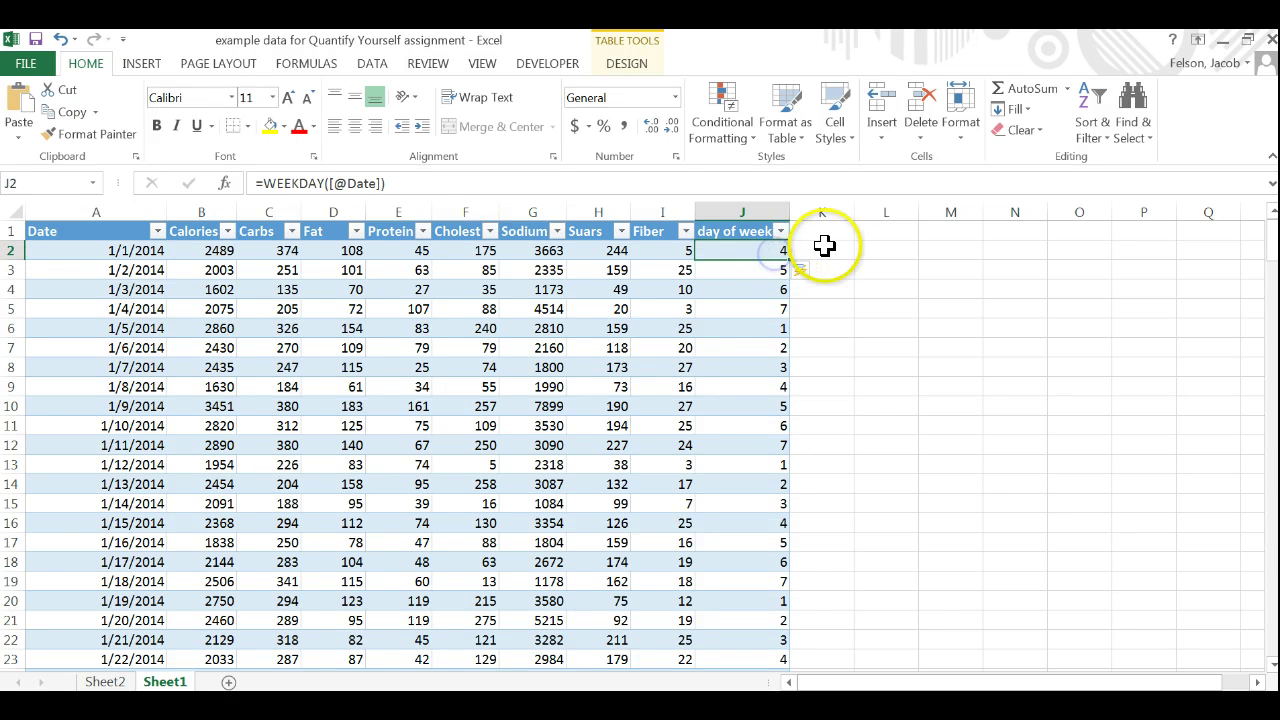
left_click(763, 271)
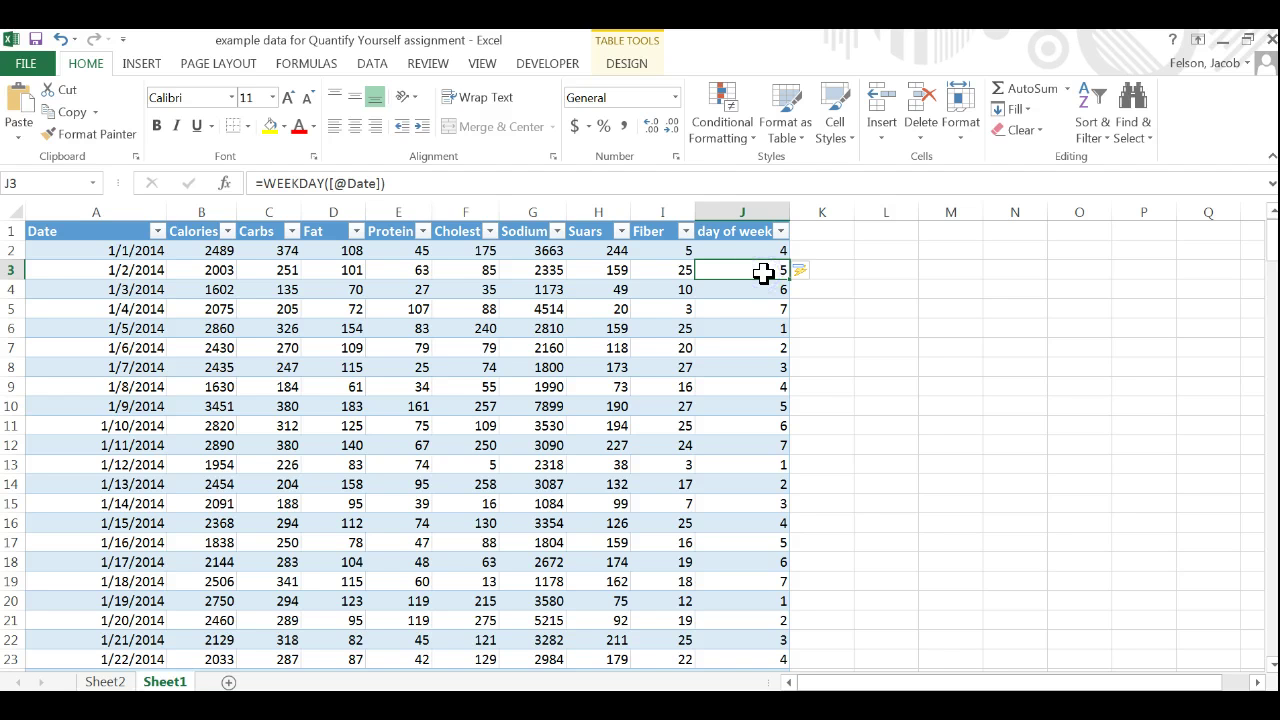
left_click(767, 251)
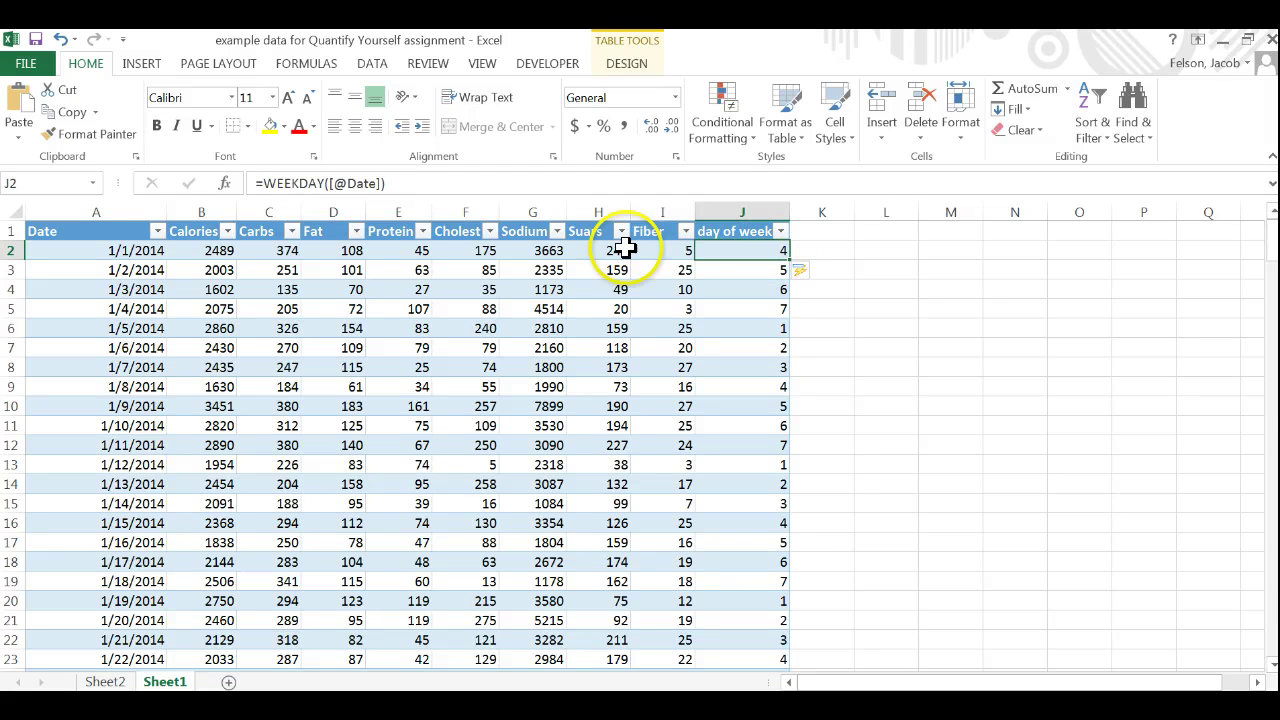
left_click(152, 250)
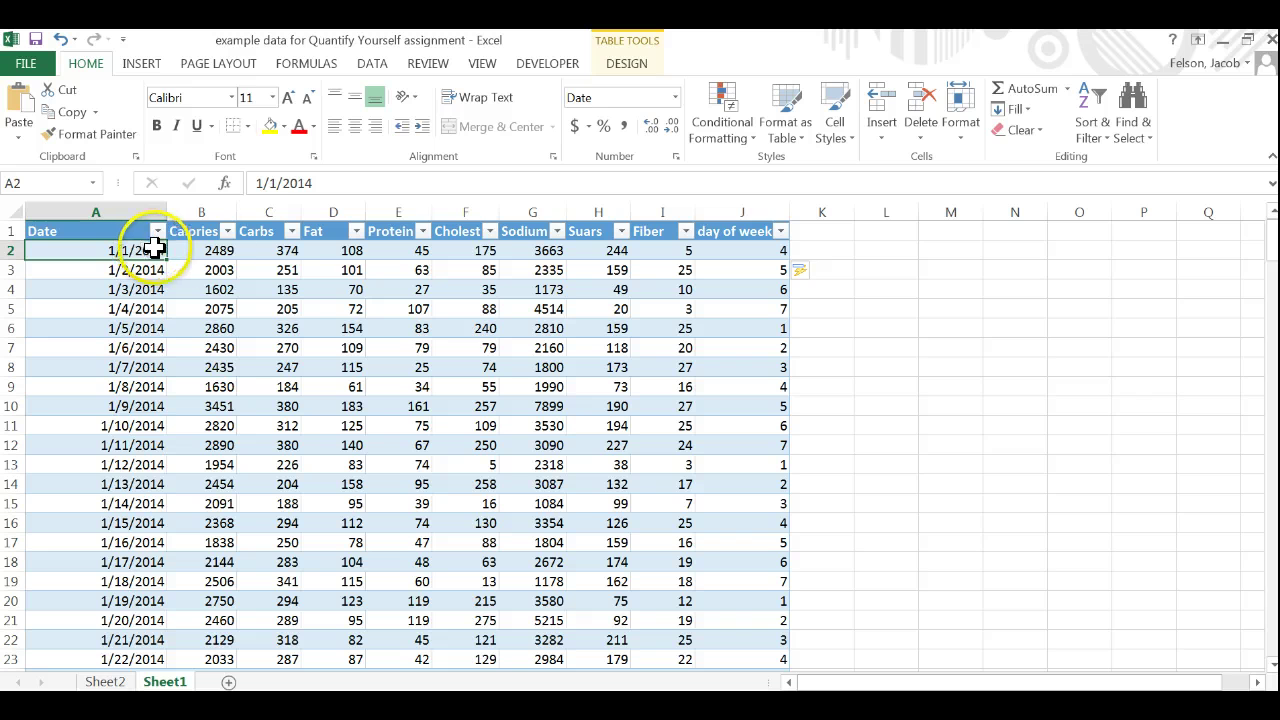
left_click(762, 251)
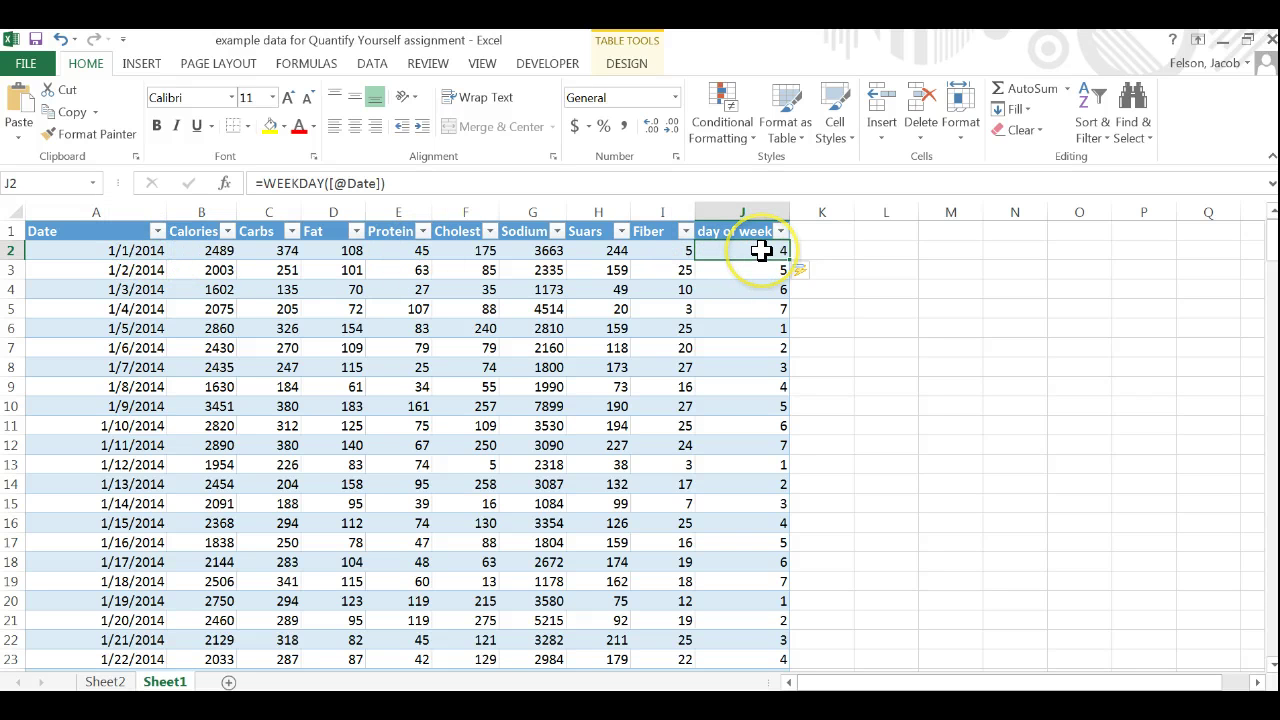
left_click(757, 270)
left_click(757, 254)
left_click(755, 273)
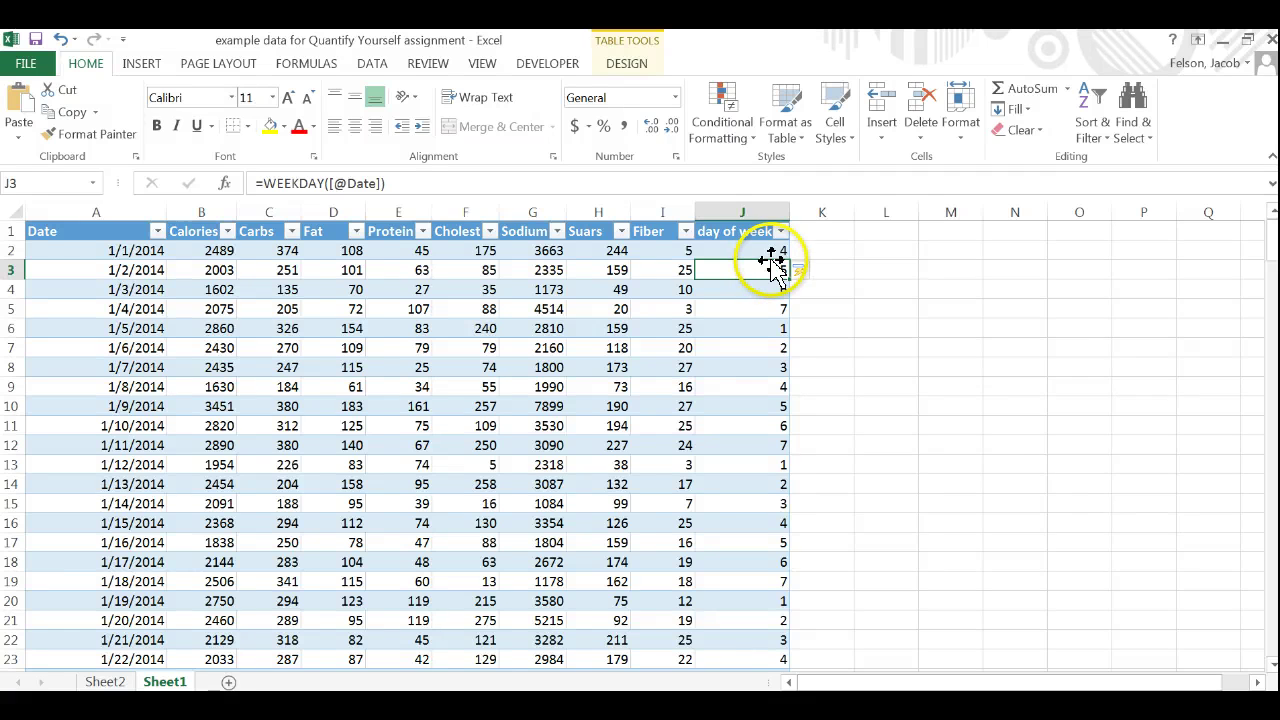
left_click(768, 252)
left_click(759, 268)
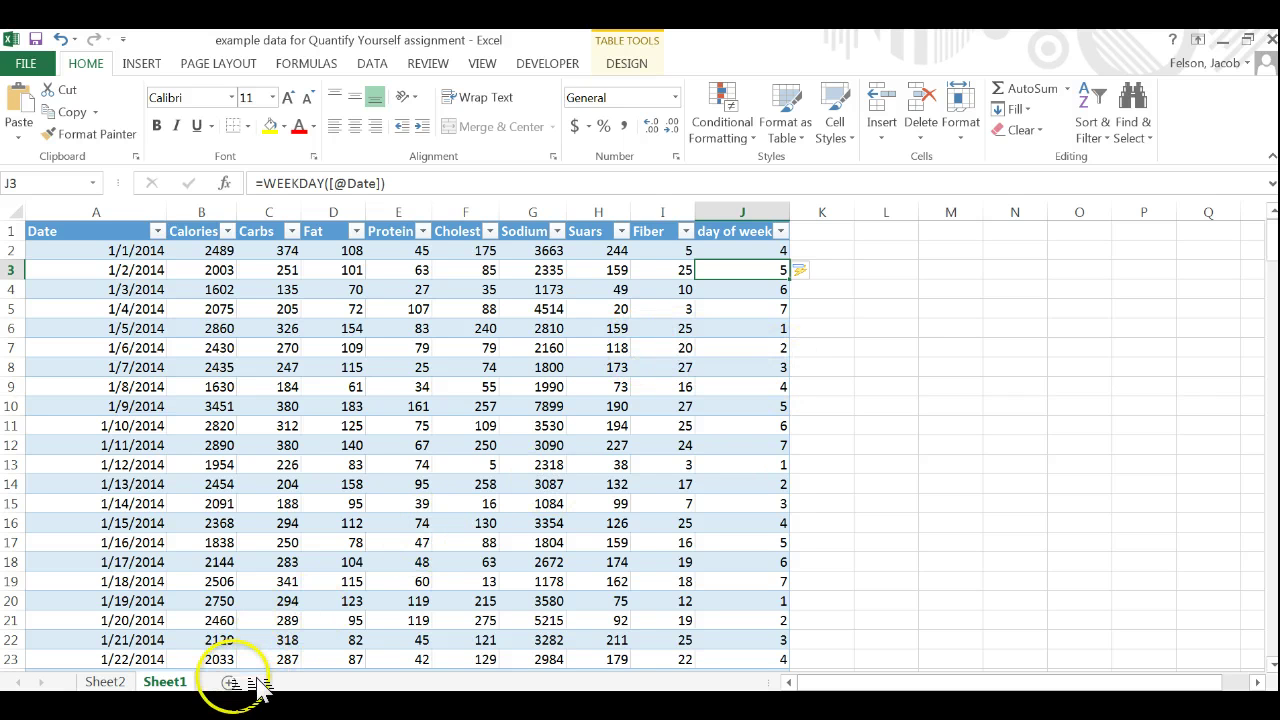
Add a new blank worksheet after Sheet1 and widen its column B slightly
left_click(230, 684)
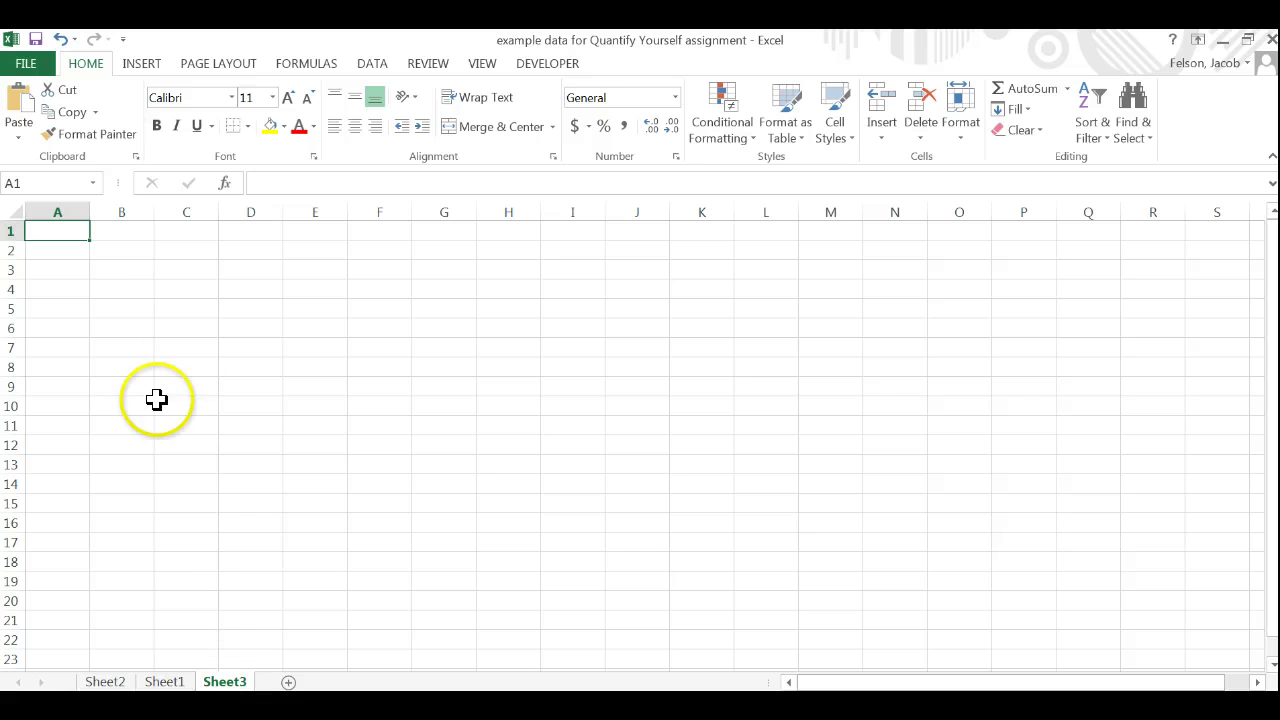
left_click(131, 249)
left_click_drag(154, 214, 178, 212)
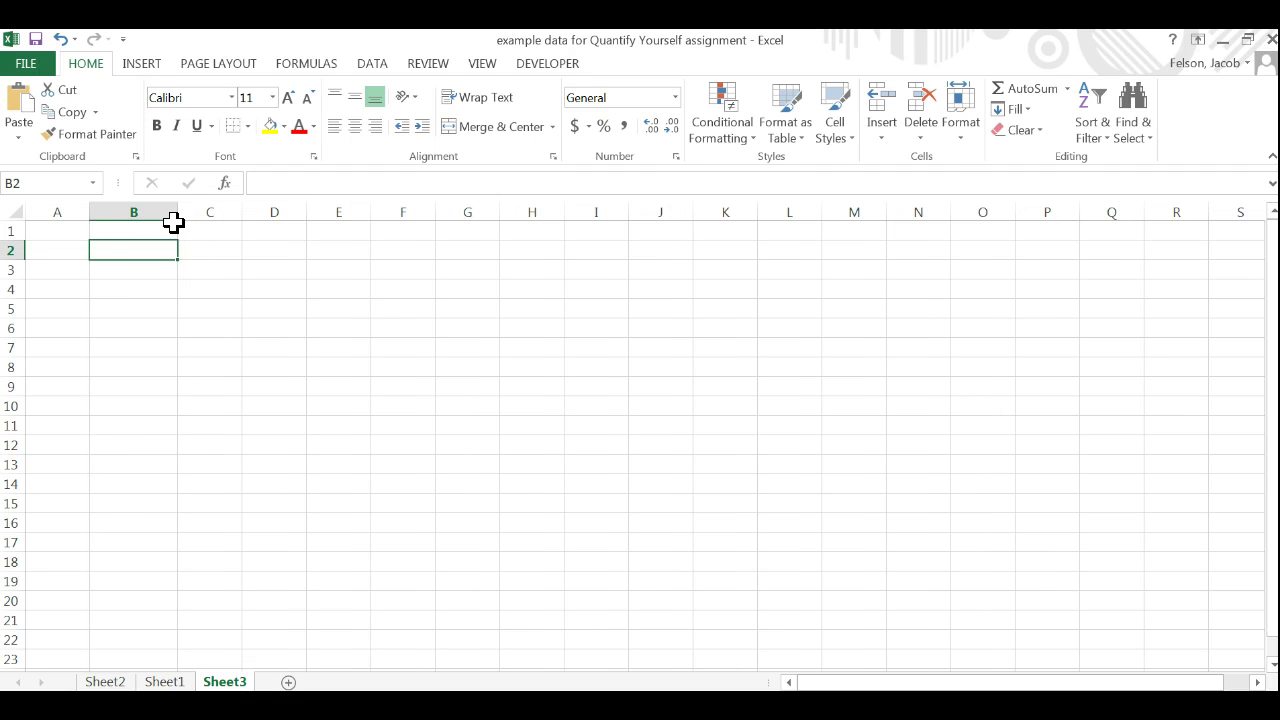
Enter the number series 1 to 7 in cells B2:B8 of Sheet3, extending the first entries by filling down
type("1")
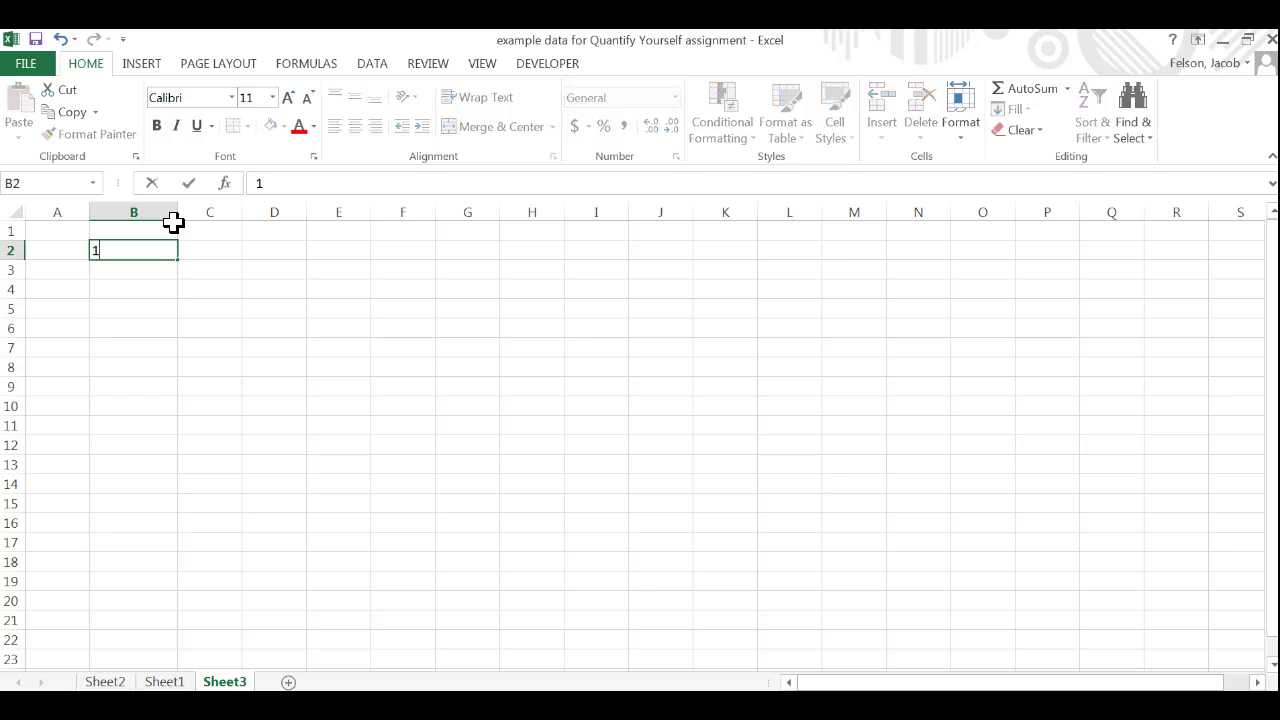
key("Return")
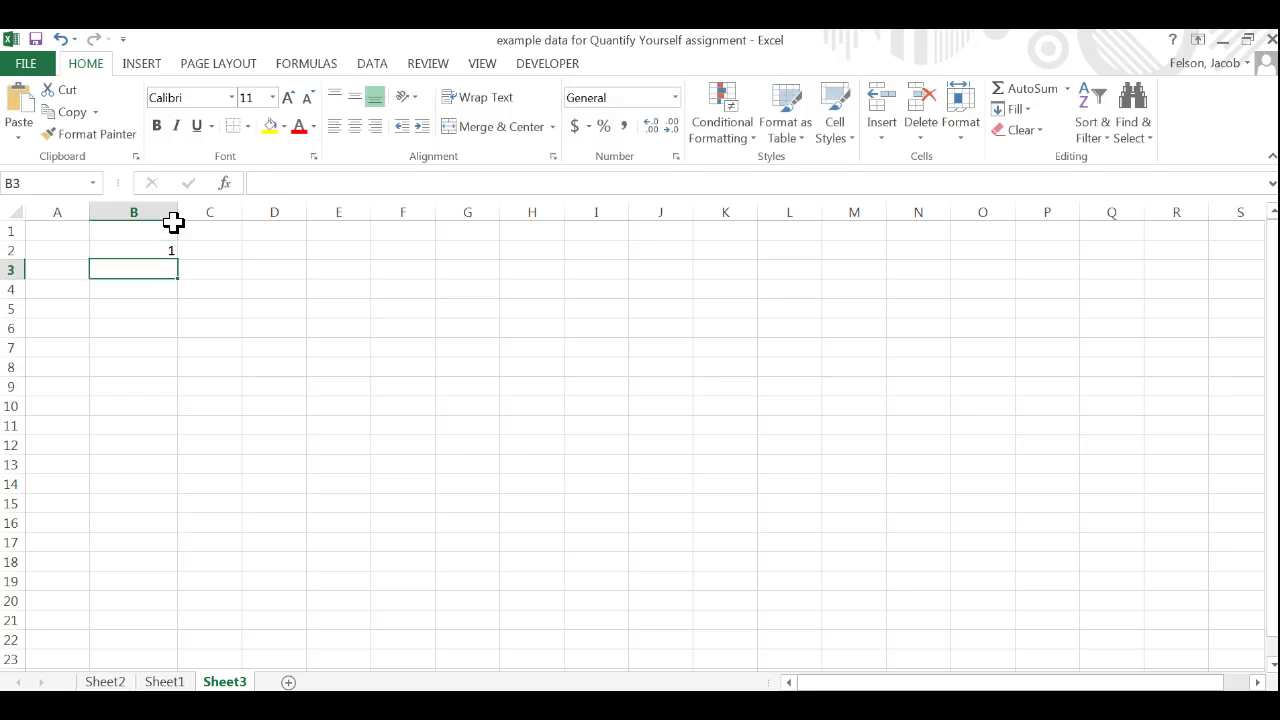
type("2")
key("Return")
type("3")
key("Return")
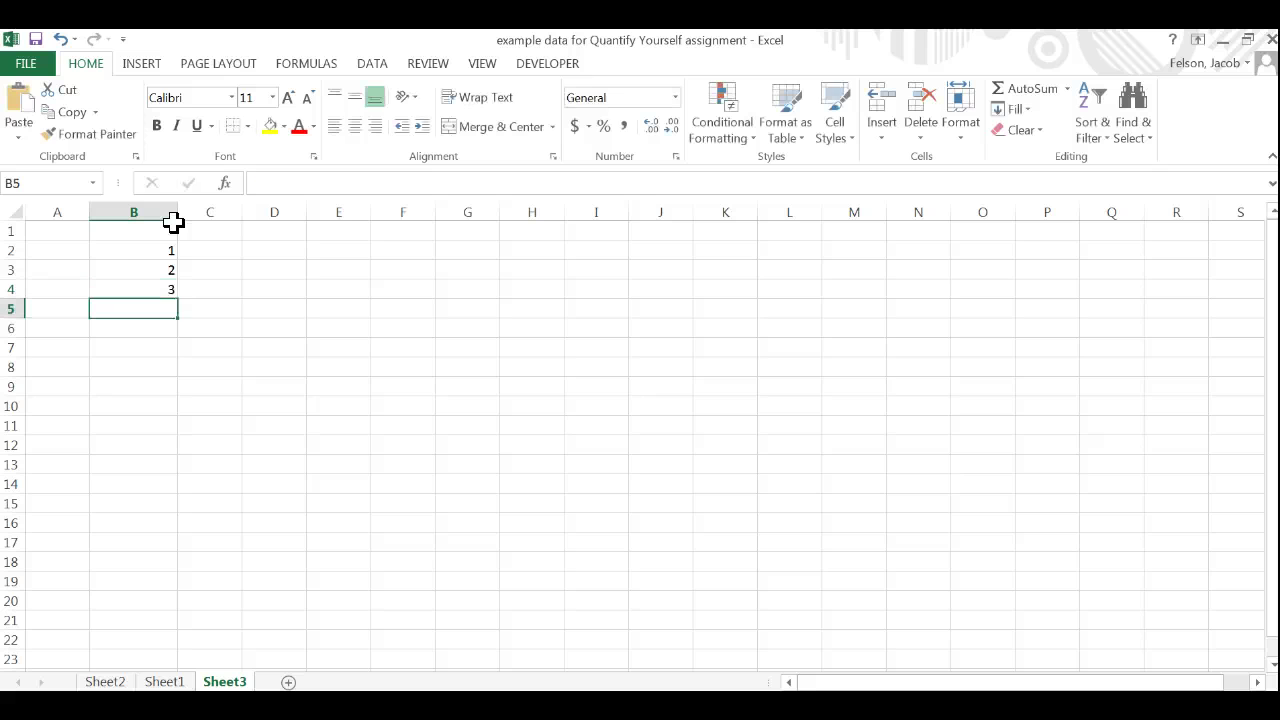
type("4")
key("Return")
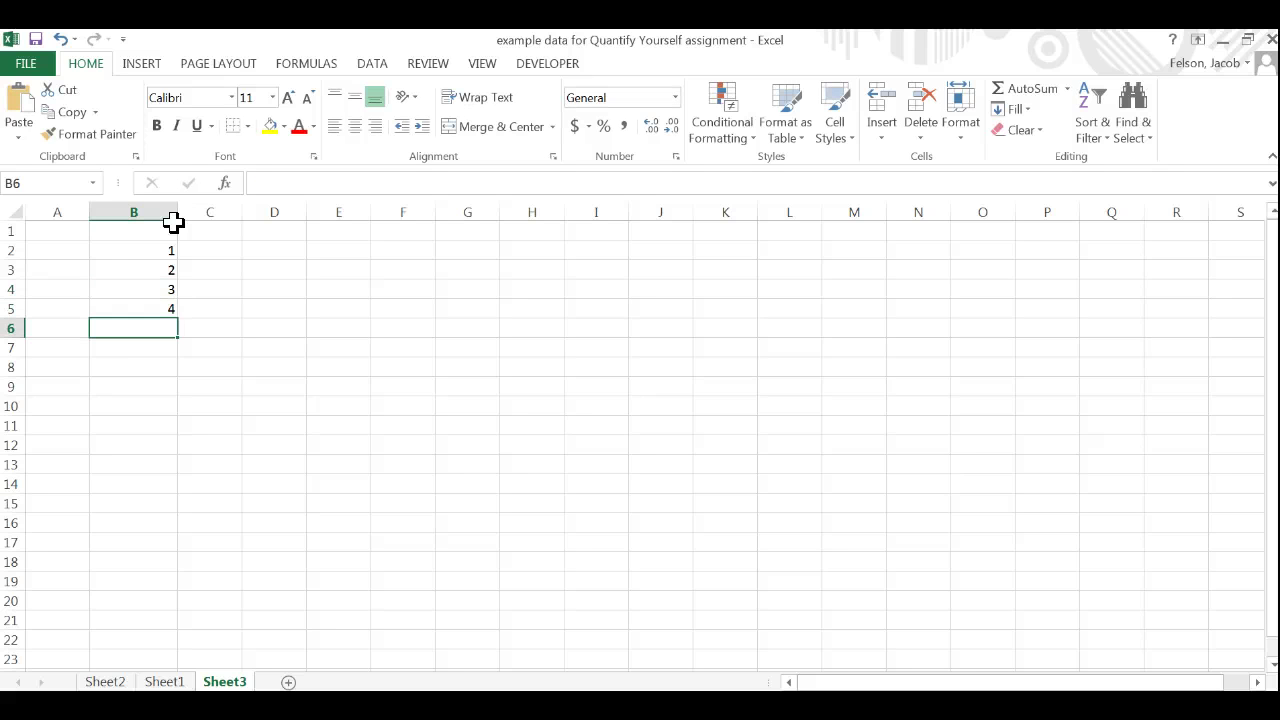
left_click_drag(166, 254, 172, 369)
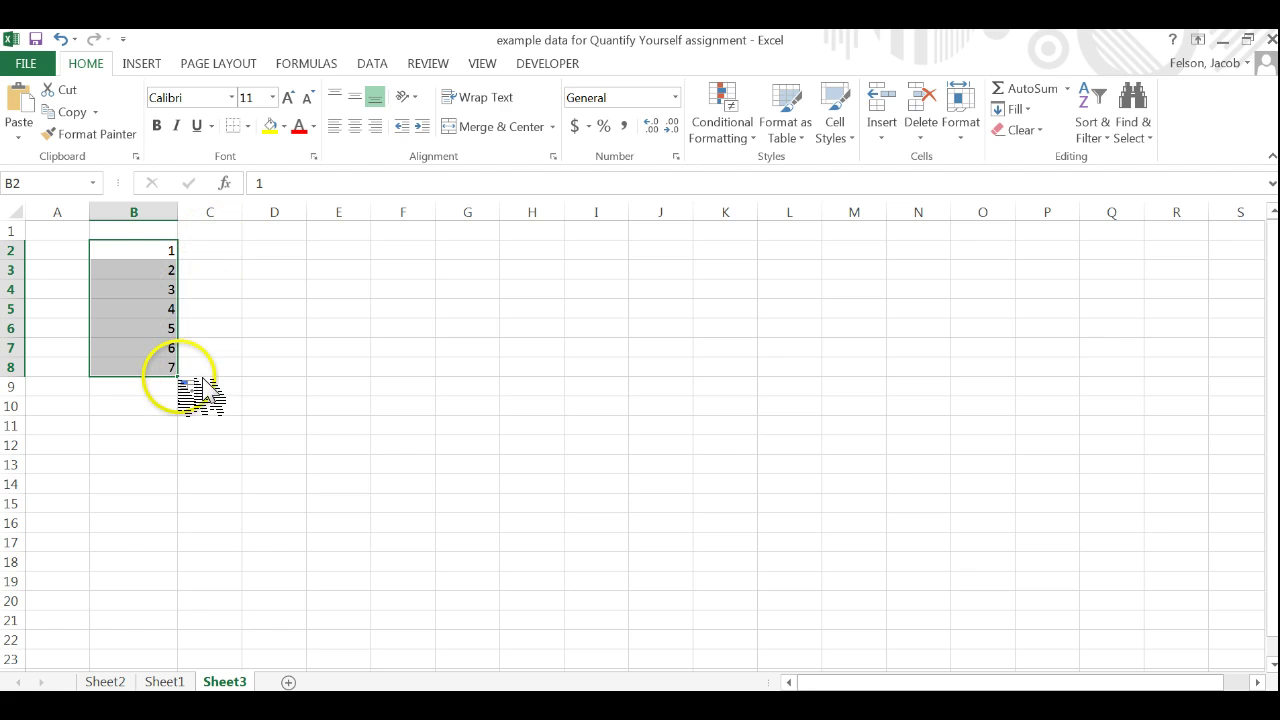
left_click_drag(174, 439, 179, 374)
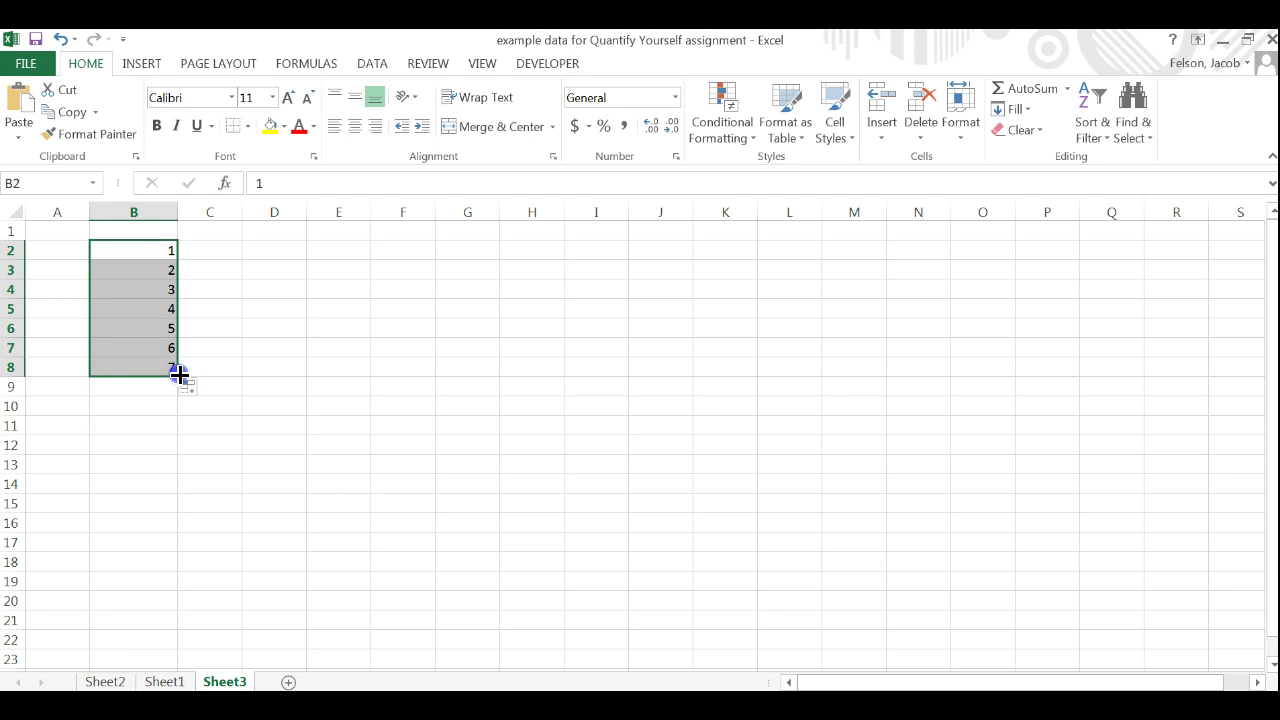
Widen column C of Sheet3 to make room for the weekday names beside the number series
left_click_drag(166, 251, 175, 362)
left_click(191, 255)
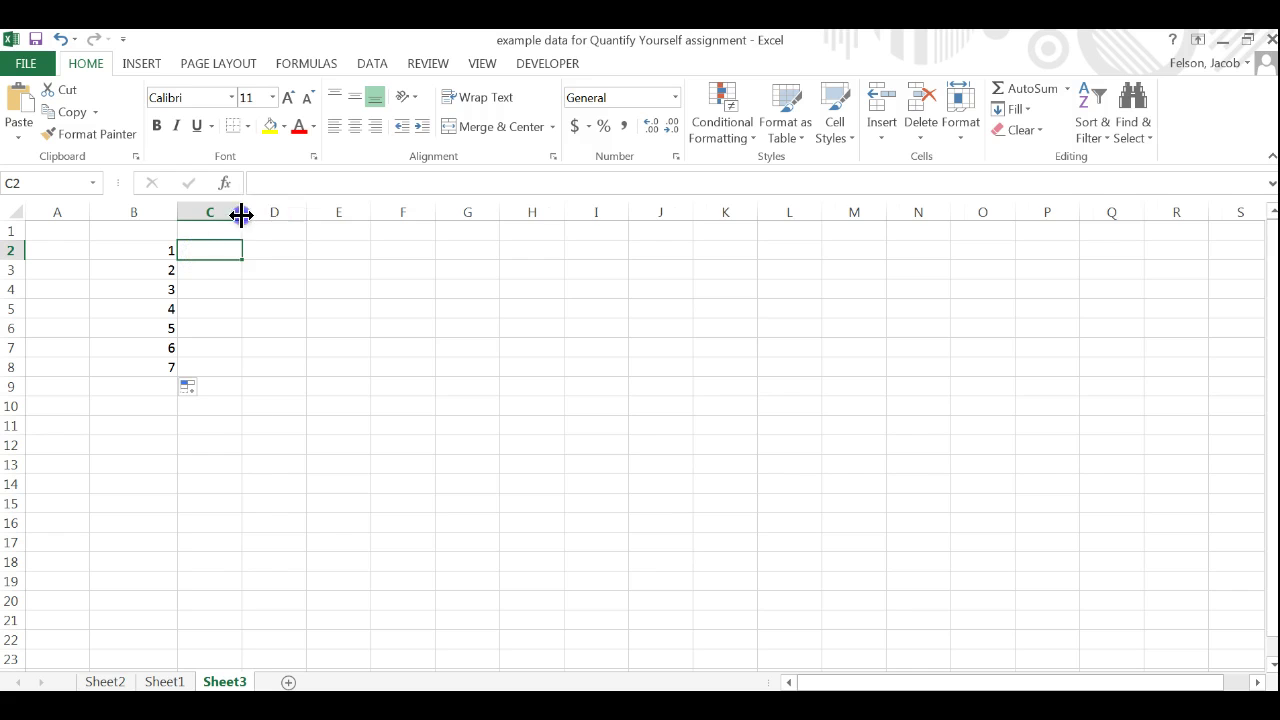
left_click_drag(243, 214, 297, 214)
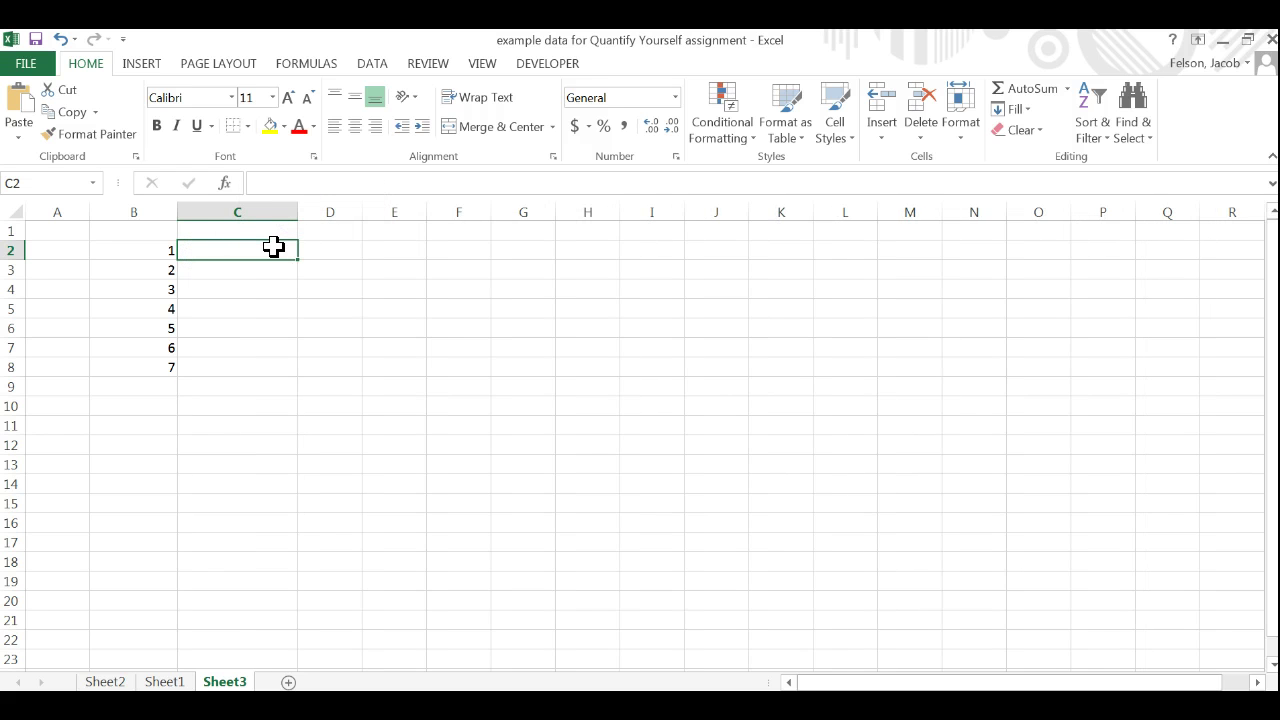
Enter the weekday names Sunday through Saturday in cells C2:C8, one beside each number from 1 to 7
type("Sunday")
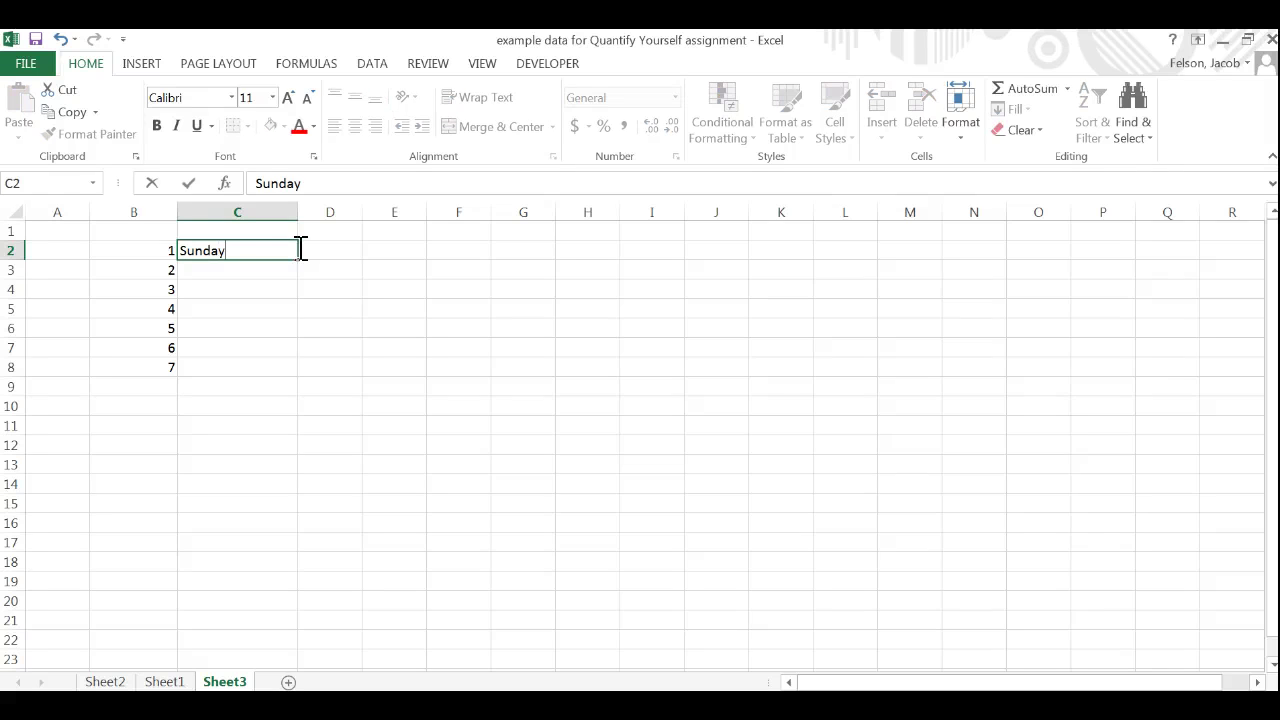
key("Return")
type("Monday")
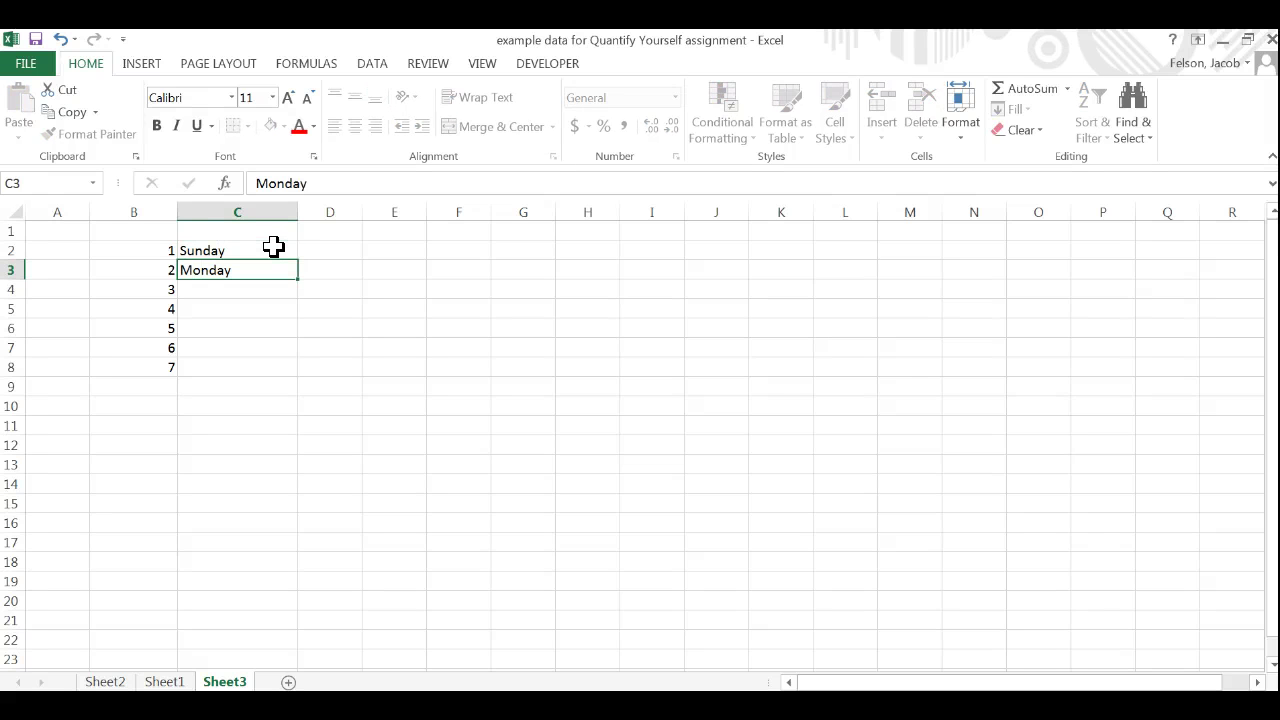
key("Return")
type("Tuesday")
key("Return")
type("We")
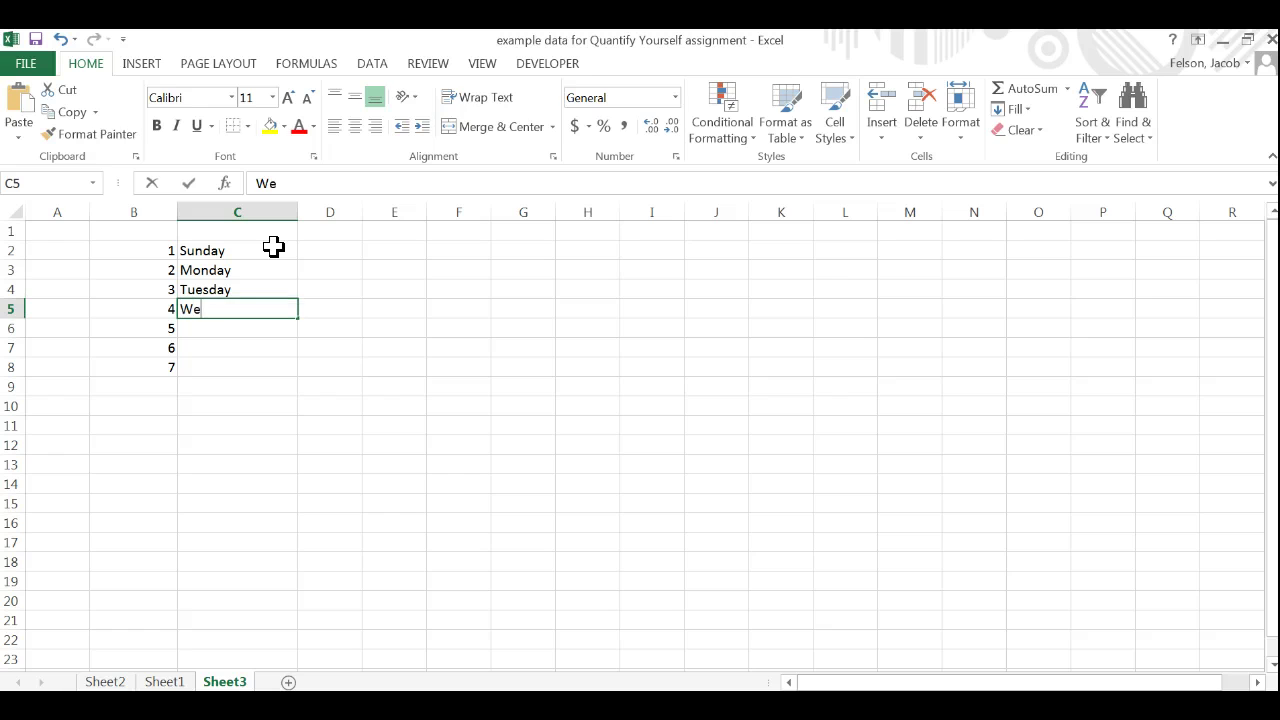
type("dnesday")
key("Return")
type("Thursda")
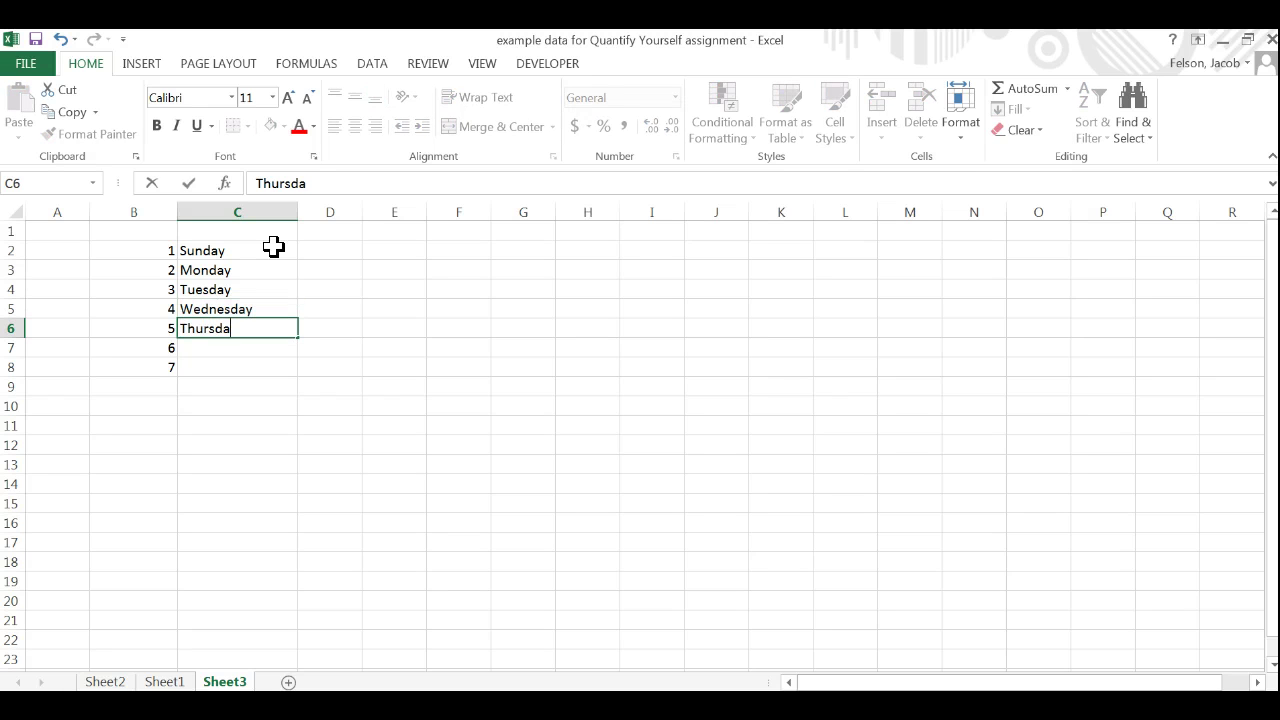
type("y")
key("Return")
type("Friday")
key("Return")
type("Saturday")
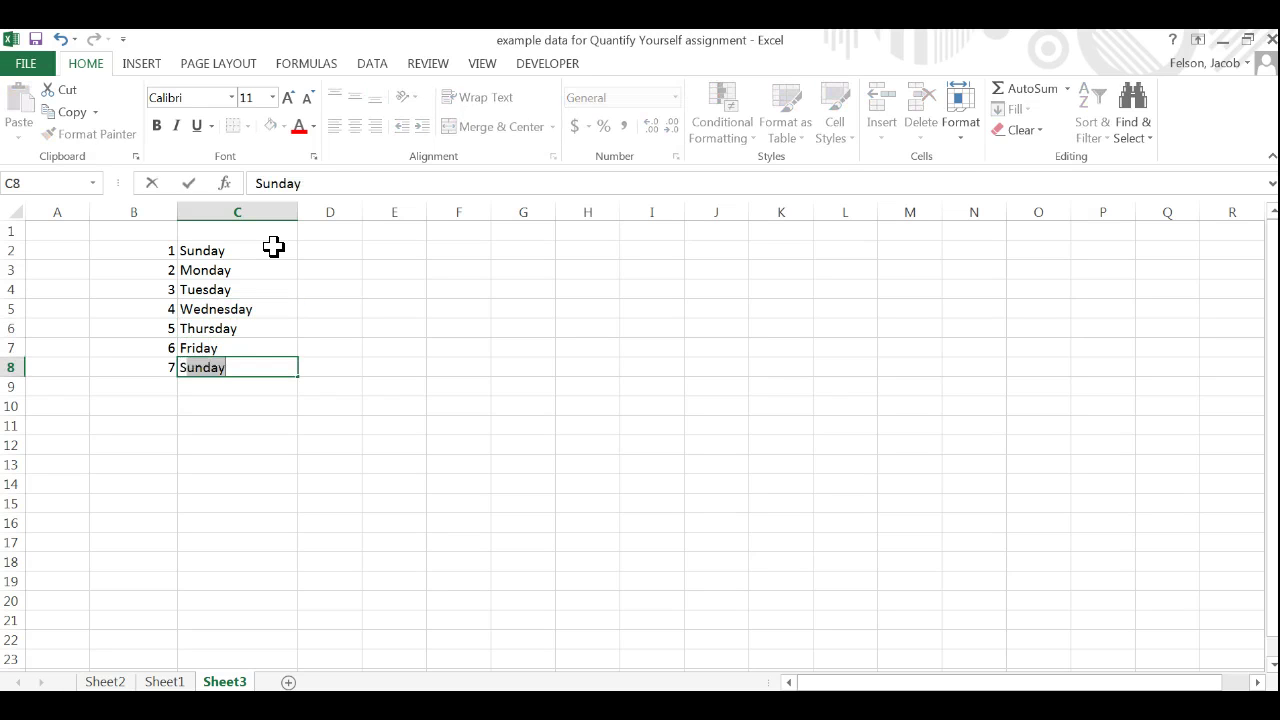
key("Return")
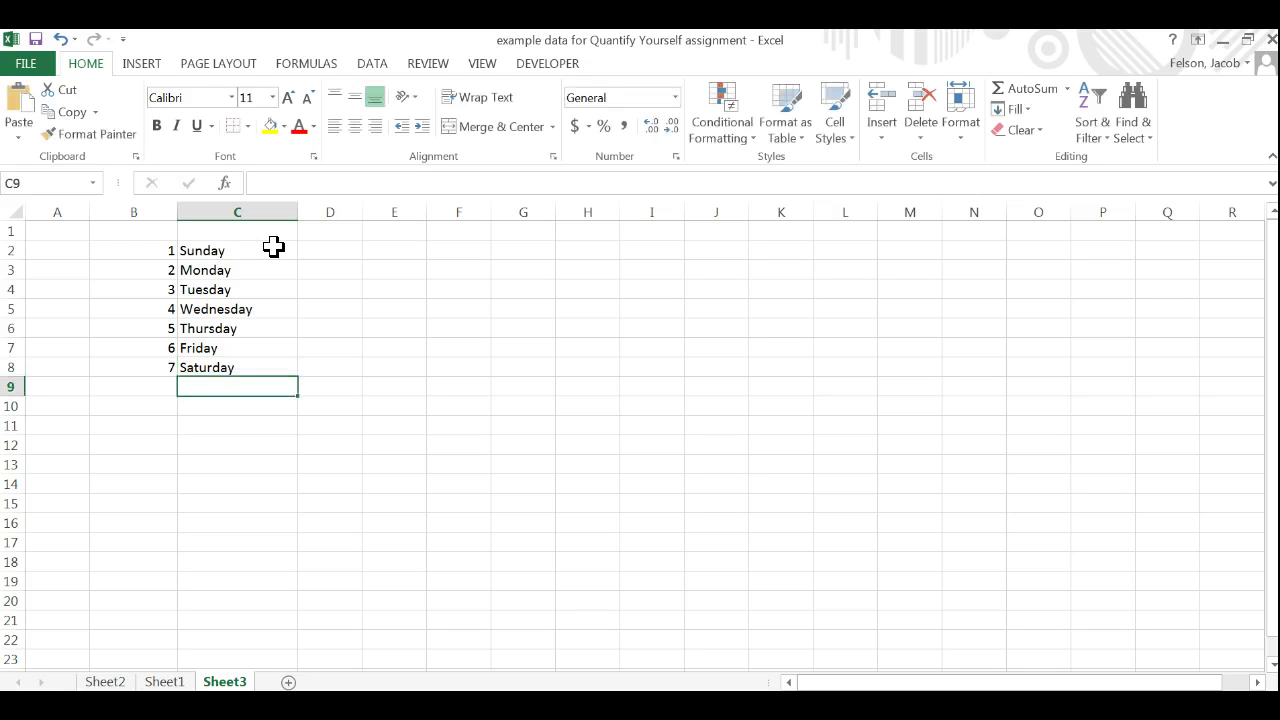
Narrow column C slightly so it fits the weekday names more closely
left_click_drag(143, 251, 208, 333)
left_click(209, 403)
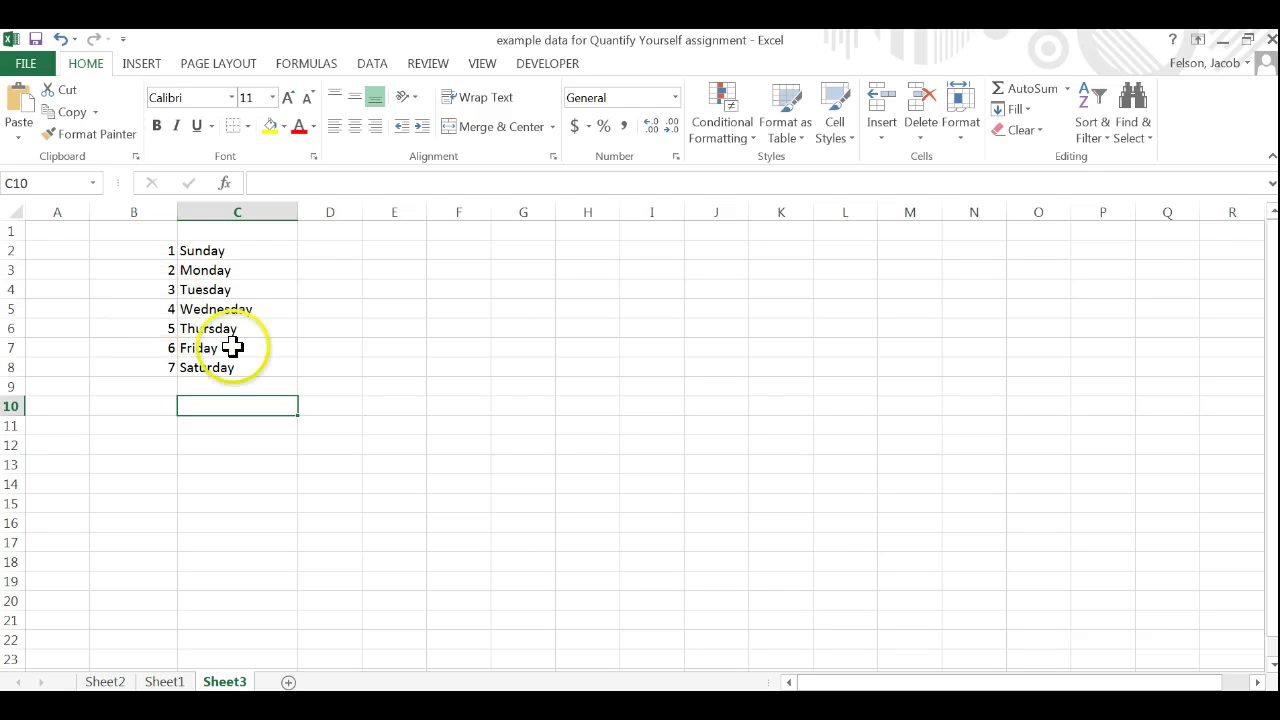
left_click_drag(297, 211, 272, 211)
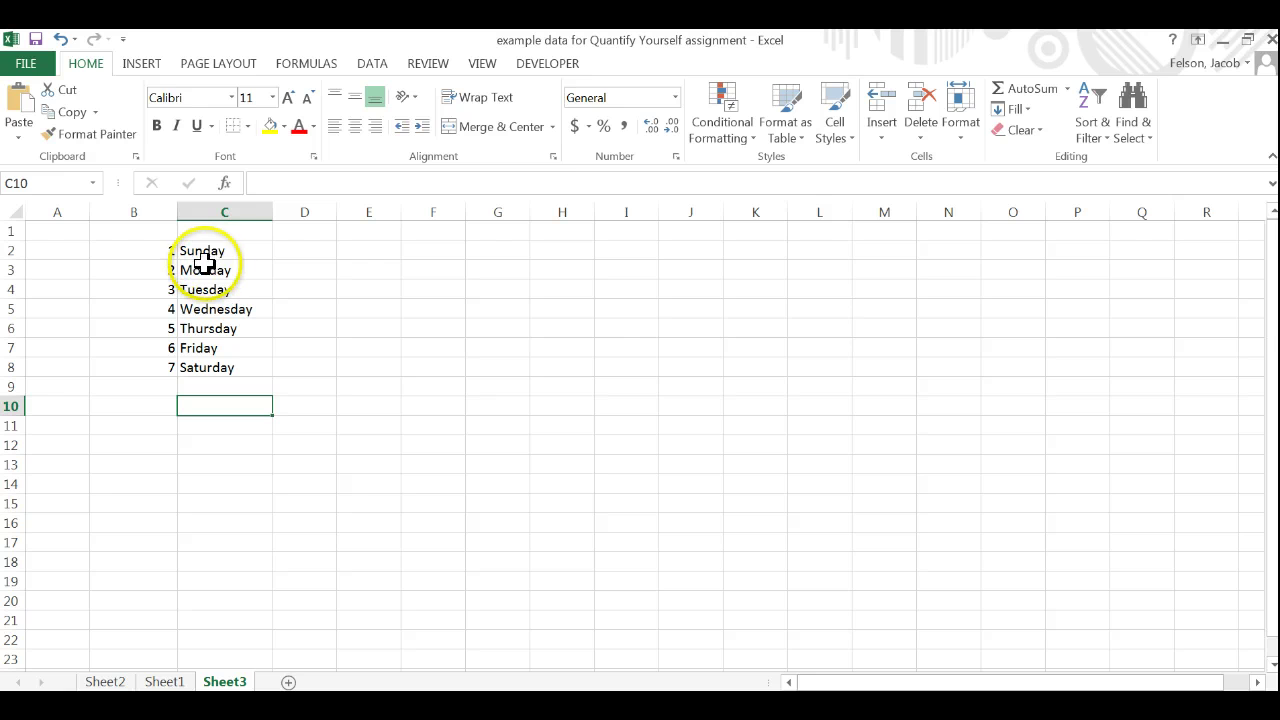
Compare the day of week numbers on Sheet1 with the weekday names on Sheet3, checking down to the end of column J
left_click(175, 683)
left_click(780, 251)
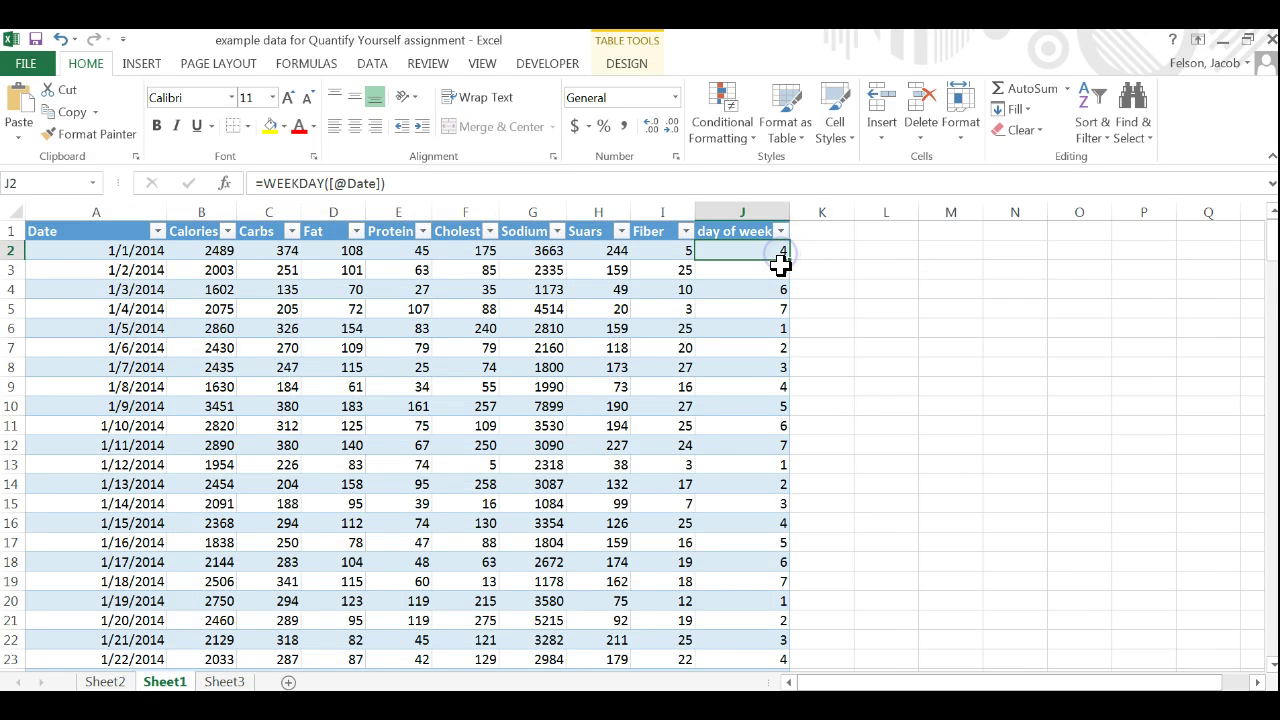
left_click(238, 682)
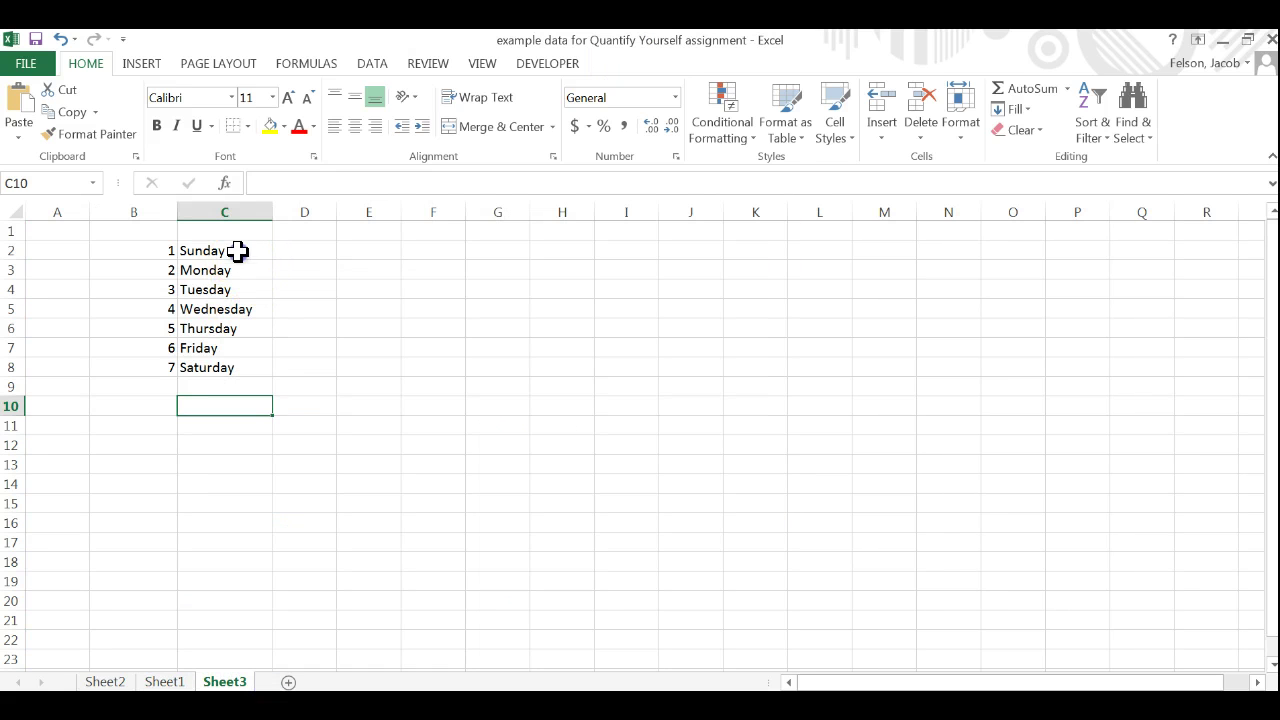
left_click_drag(240, 251, 246, 348)
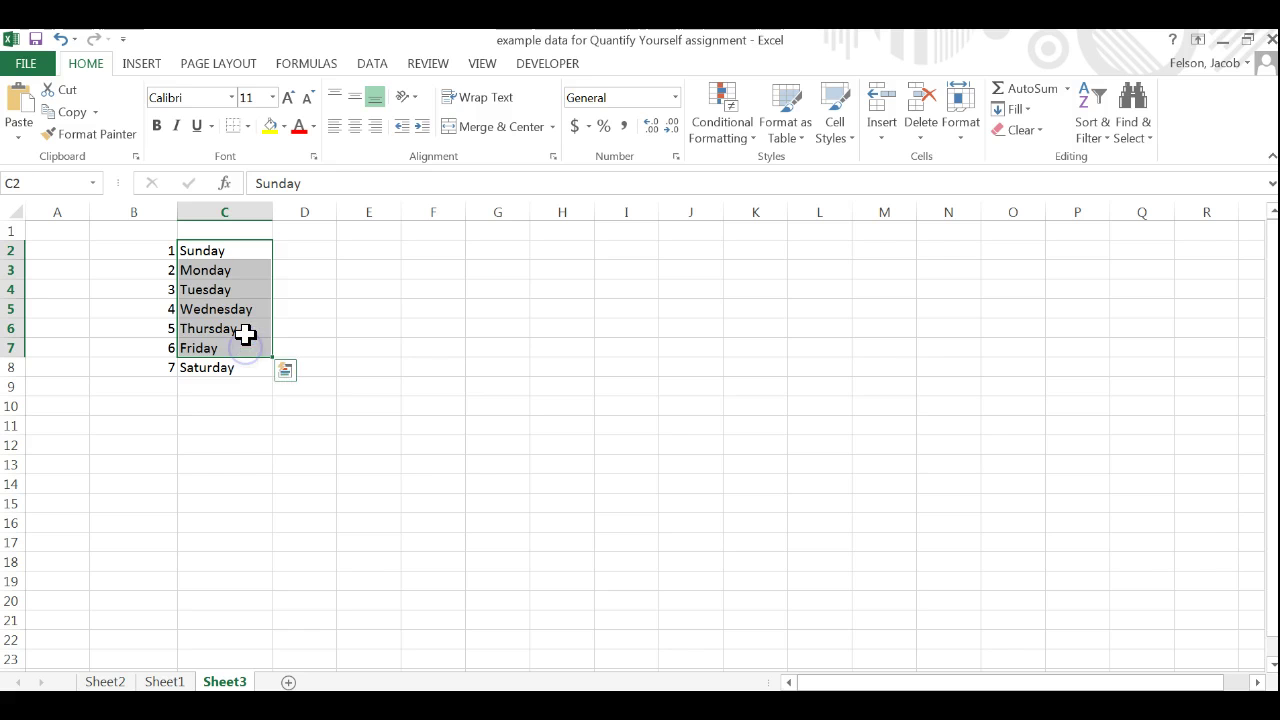
left_click(246, 329)
left_click(172, 682)
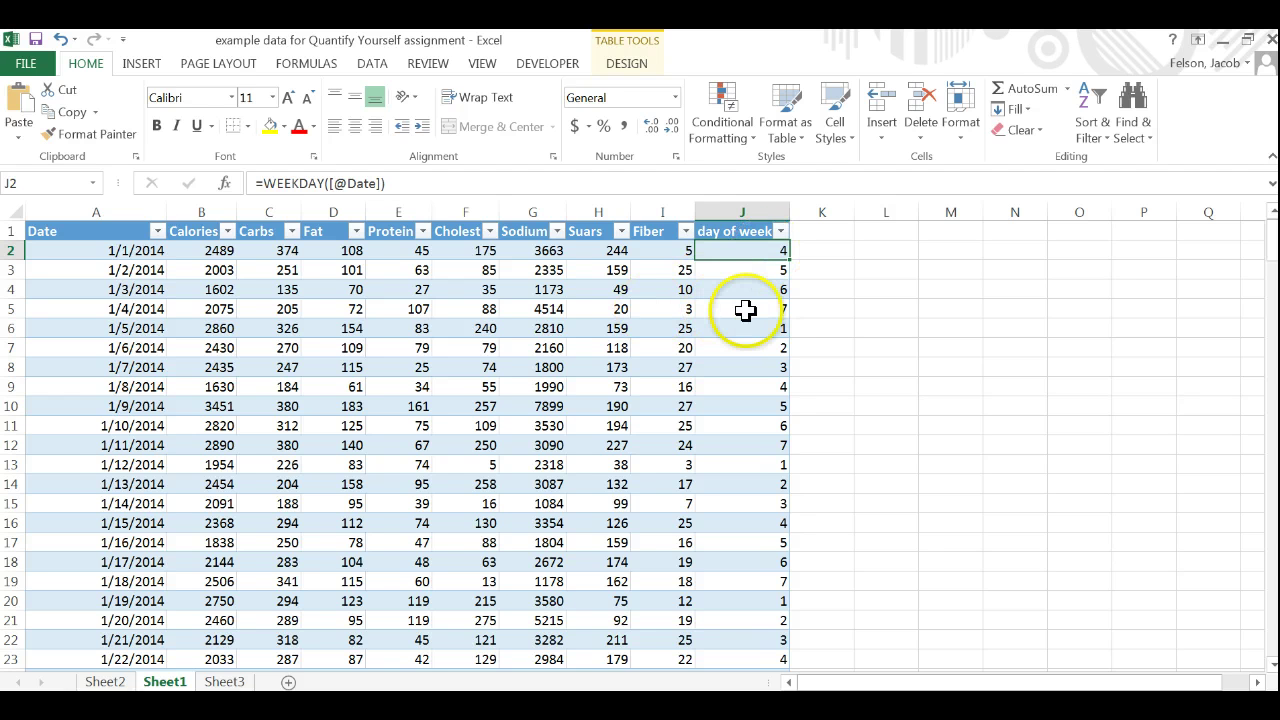
key("ctrl+Down")
key("ctrl+Up")
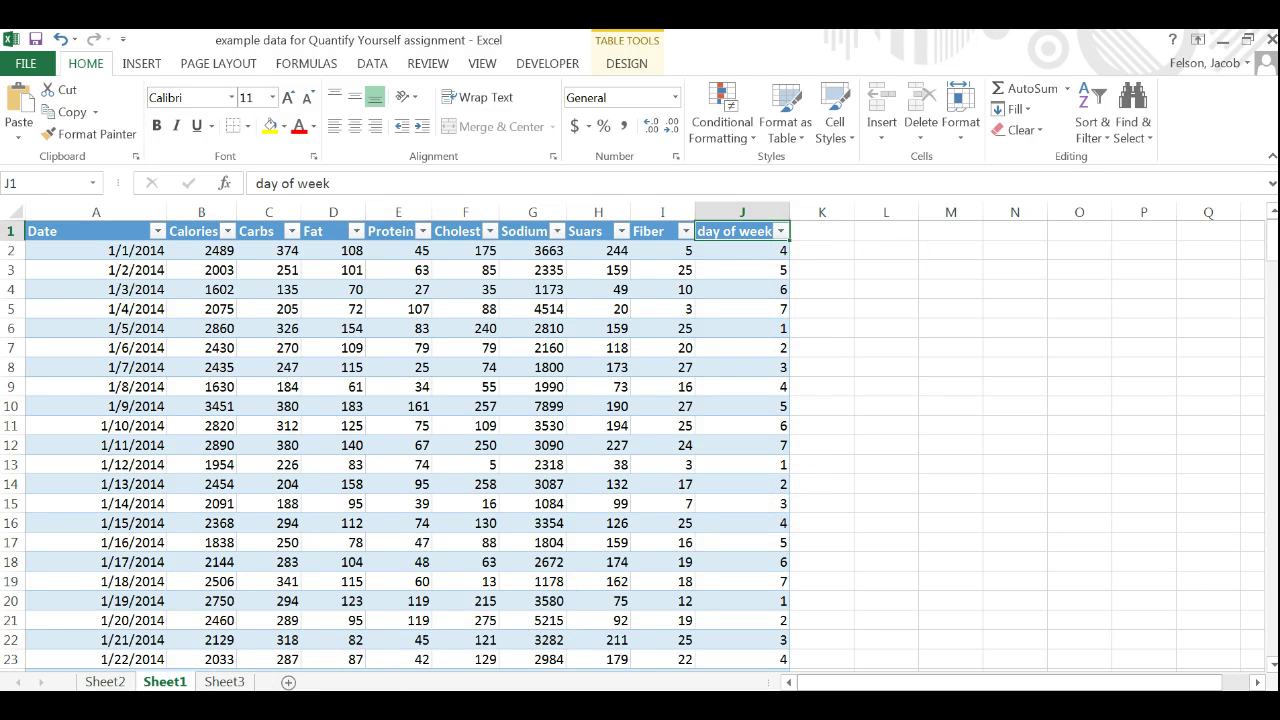
Name the range B2:C8 on Sheet3 "key" and reselect the range to check its name
left_click(227, 682)
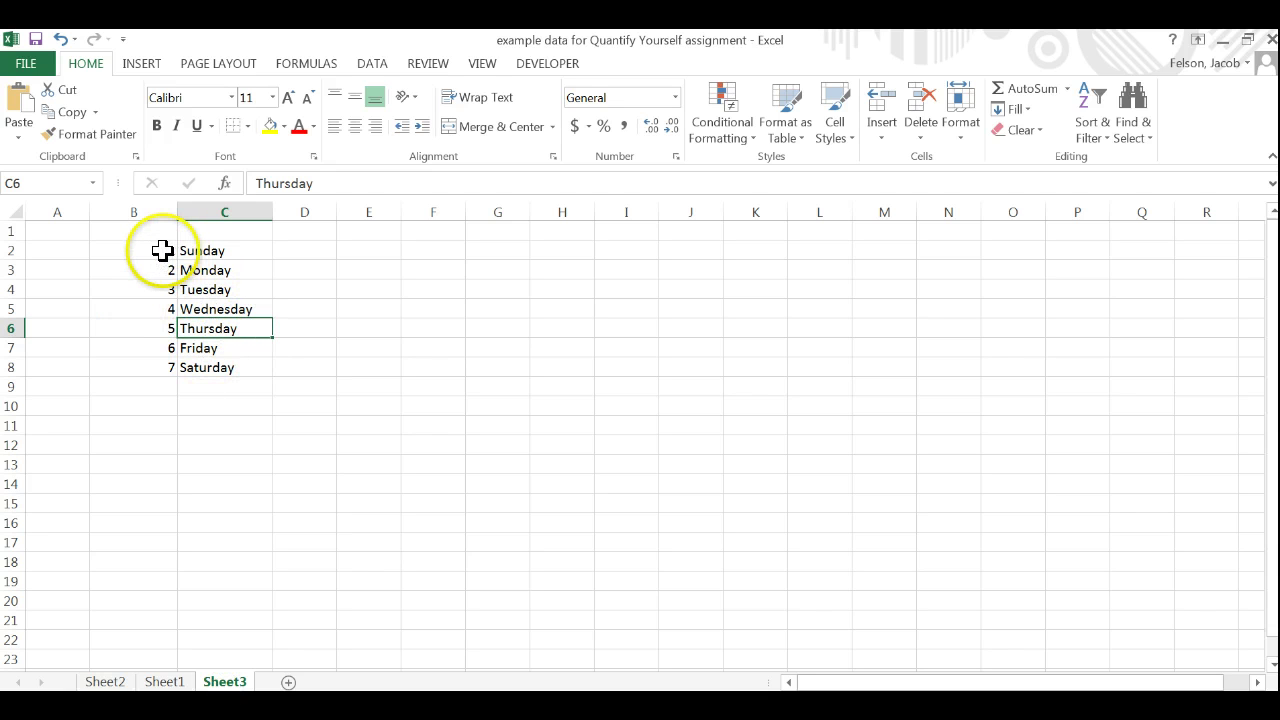
left_click_drag(158, 249, 224, 367)
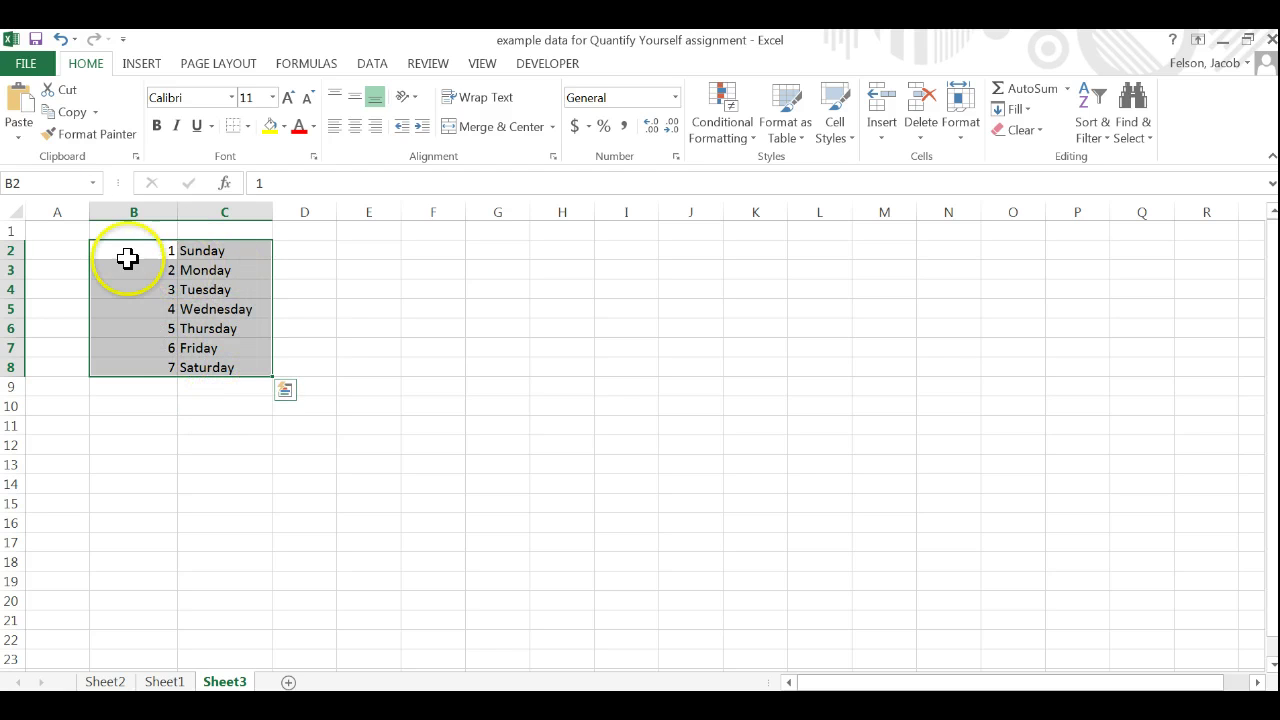
left_click(79, 182)
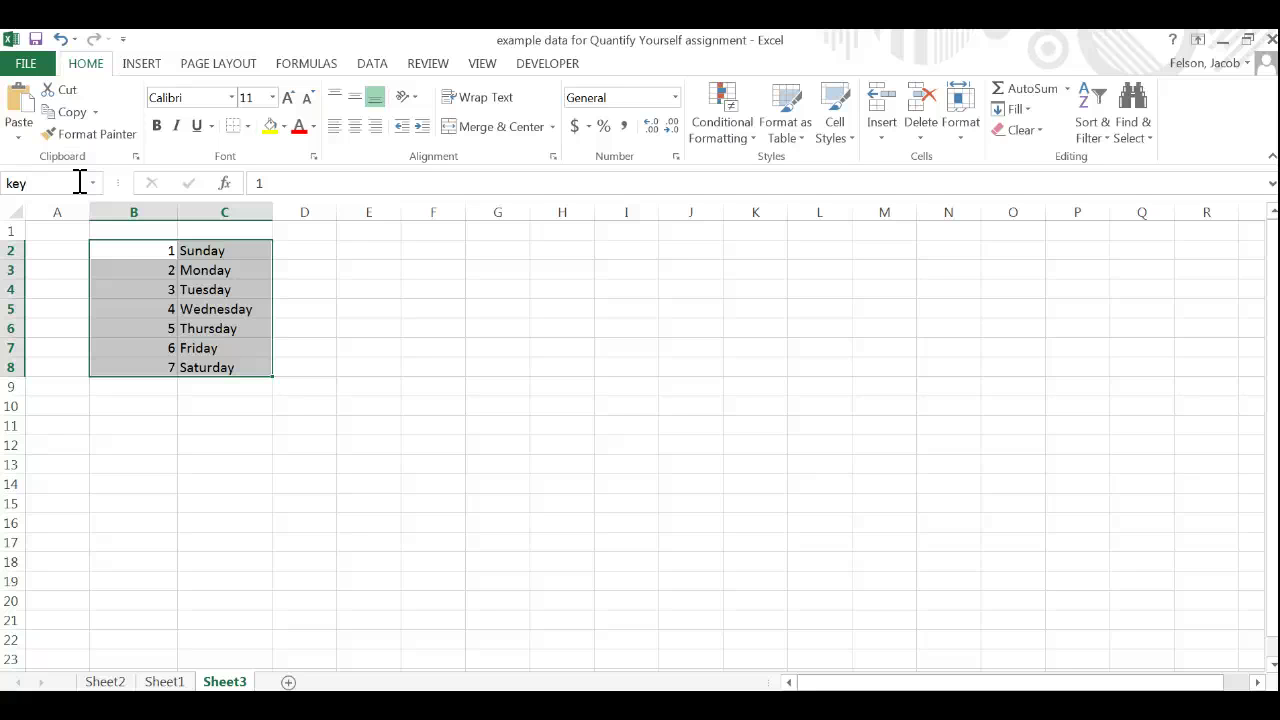
key("Return")
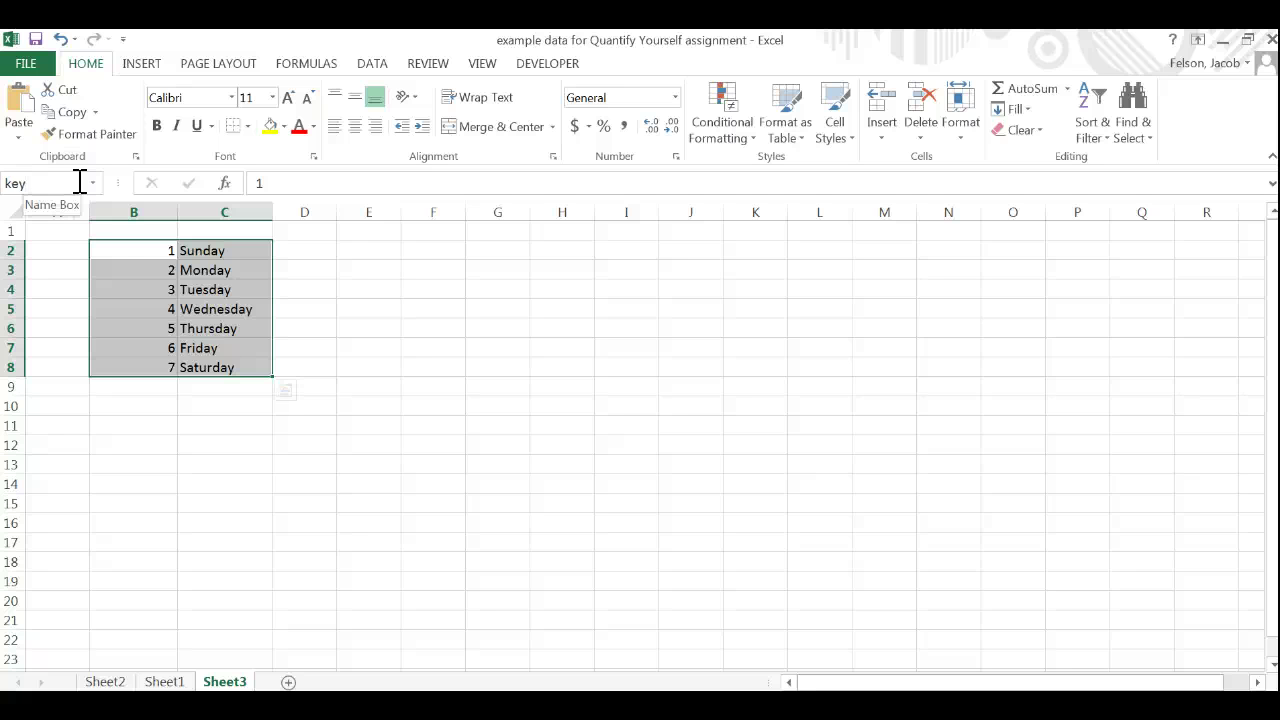
left_click(190, 450)
left_click_drag(163, 252, 249, 366)
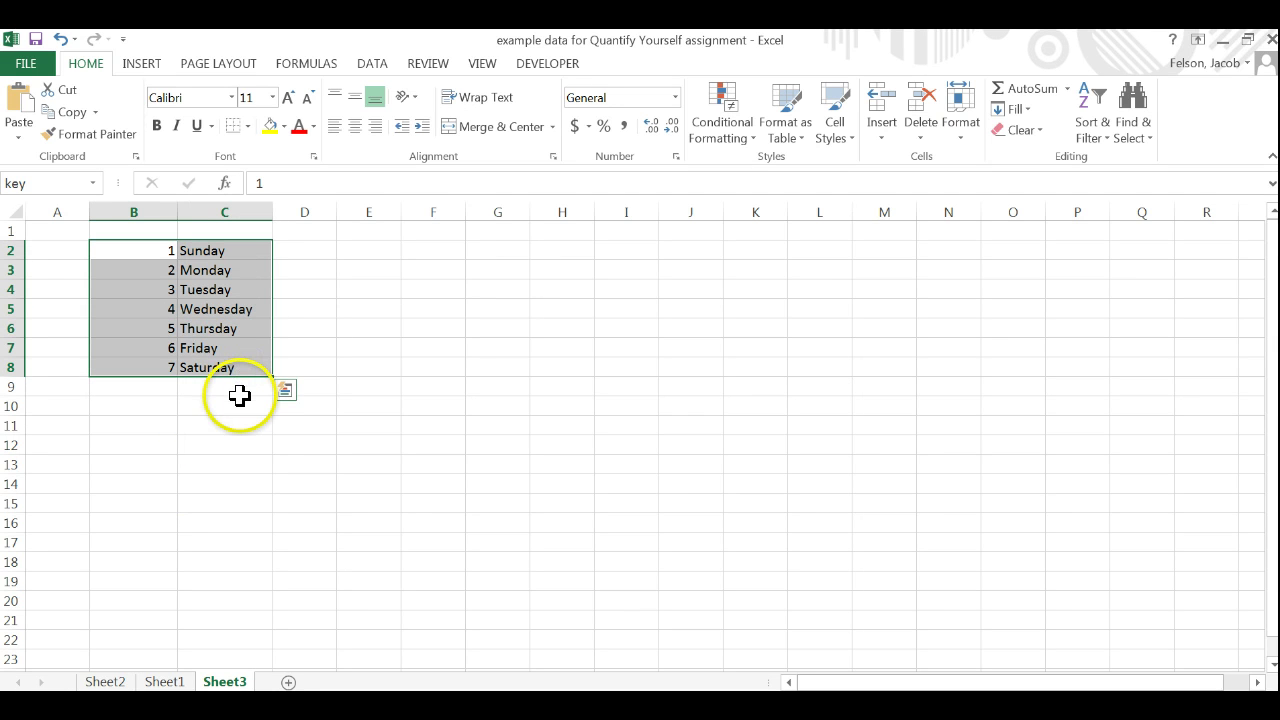
left_click(240, 398)
Add a table column headed "day of week2" in K1 of Sheet1 and widen it to fit the heading
left_click(175, 682)
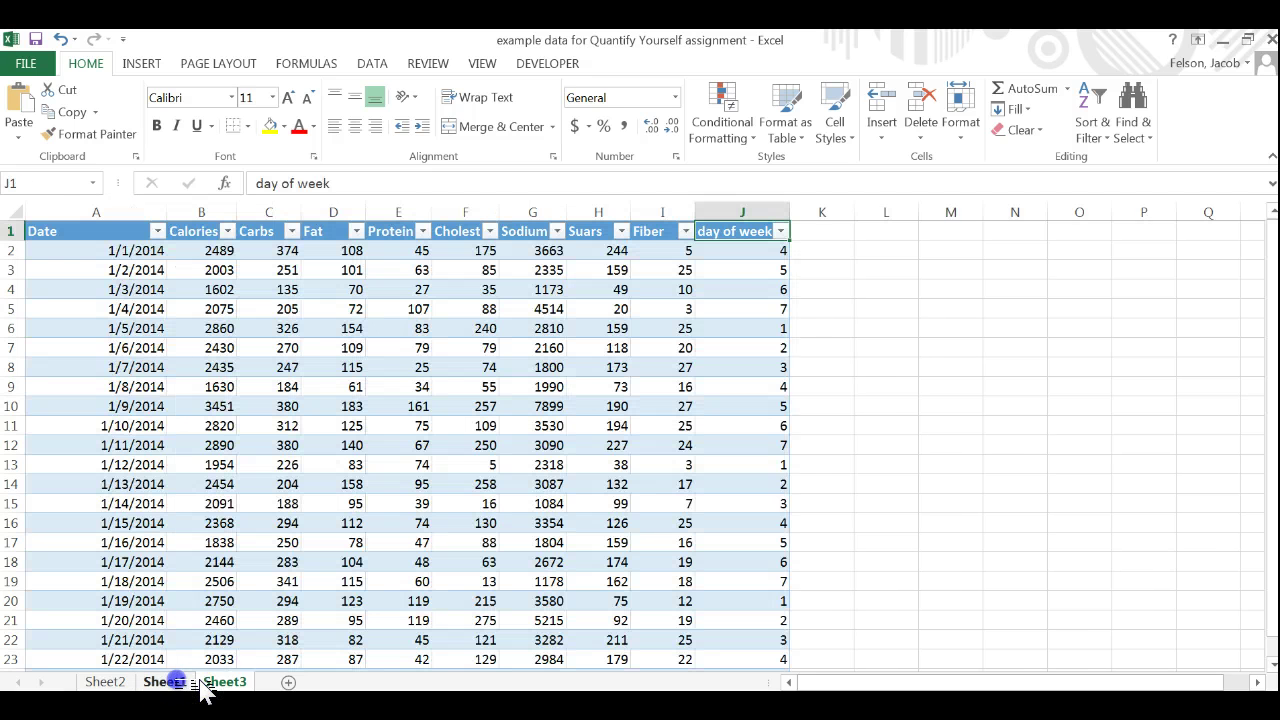
left_click_drag(650, 274, 750, 309)
left_click(750, 309)
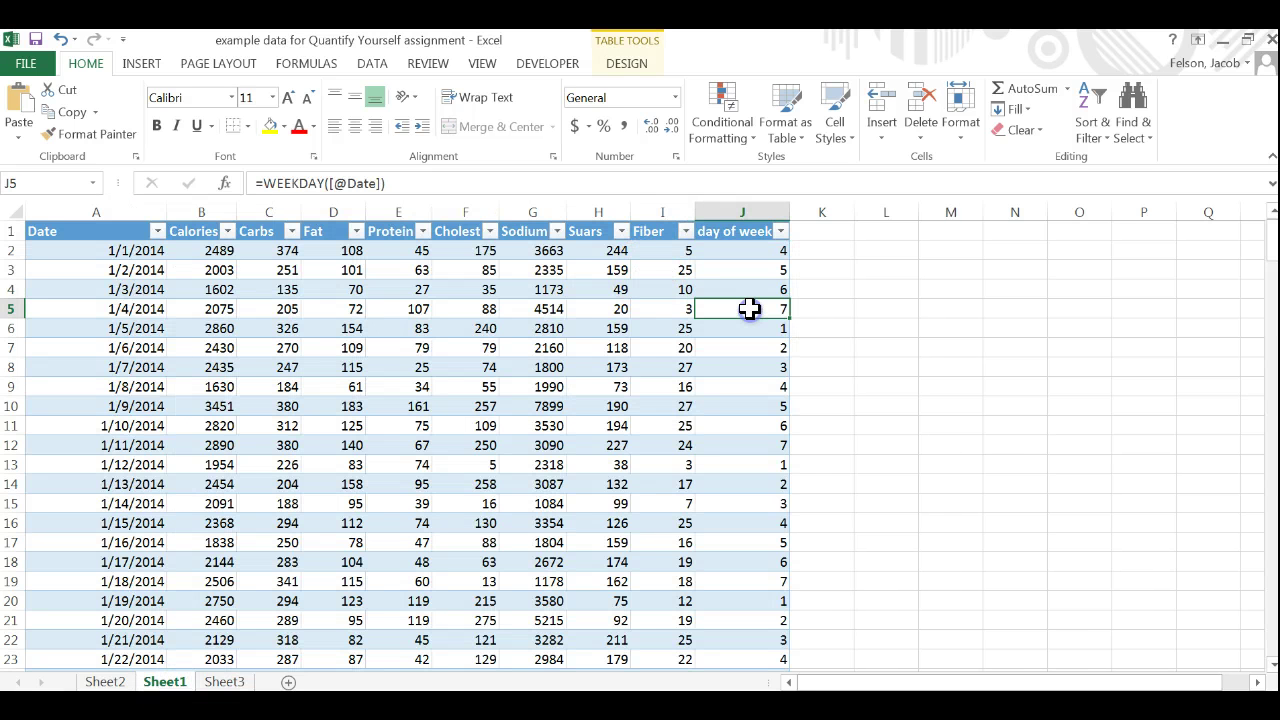
left_click(838, 230)
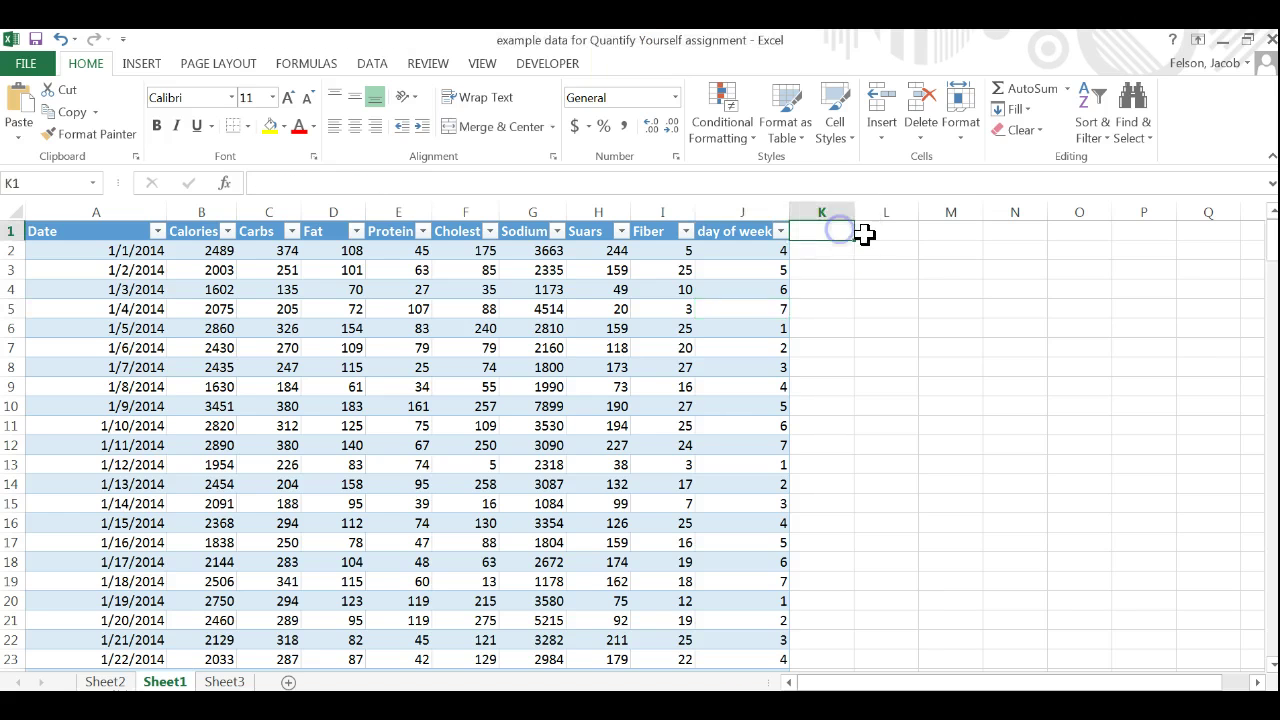
left_click_drag(854, 211, 877, 211)
type("day of week2")
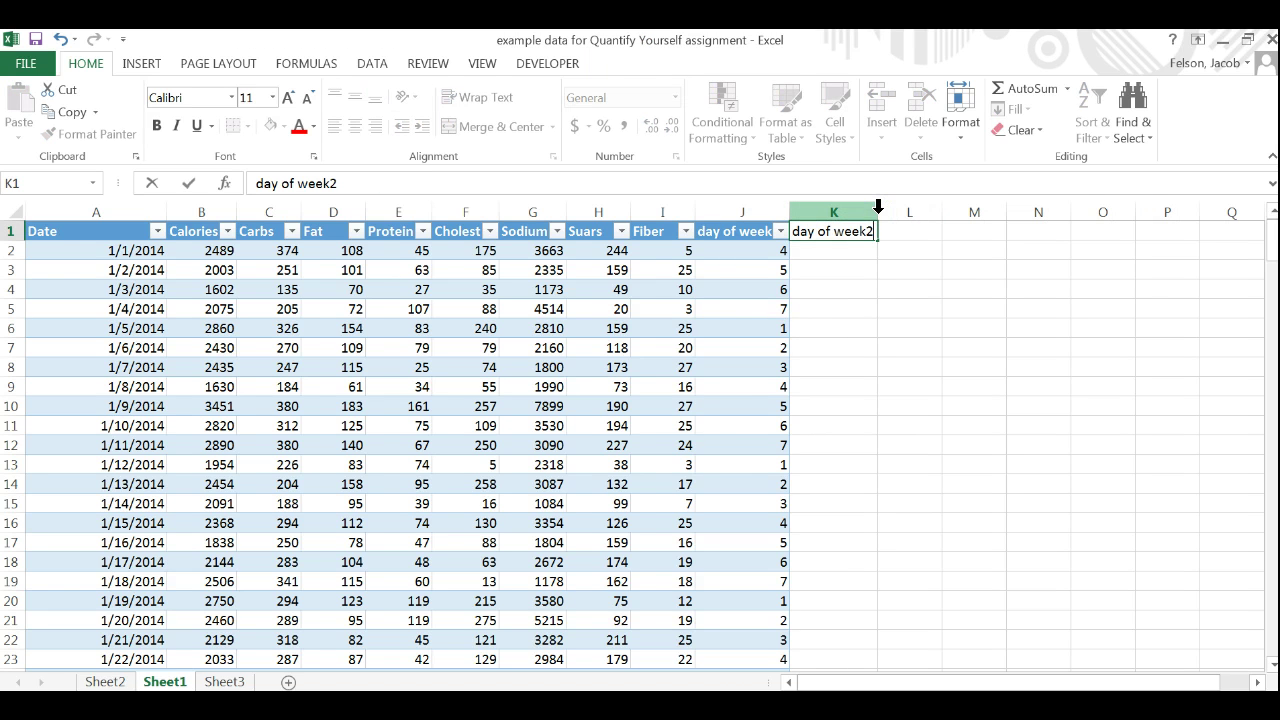
key("Return")
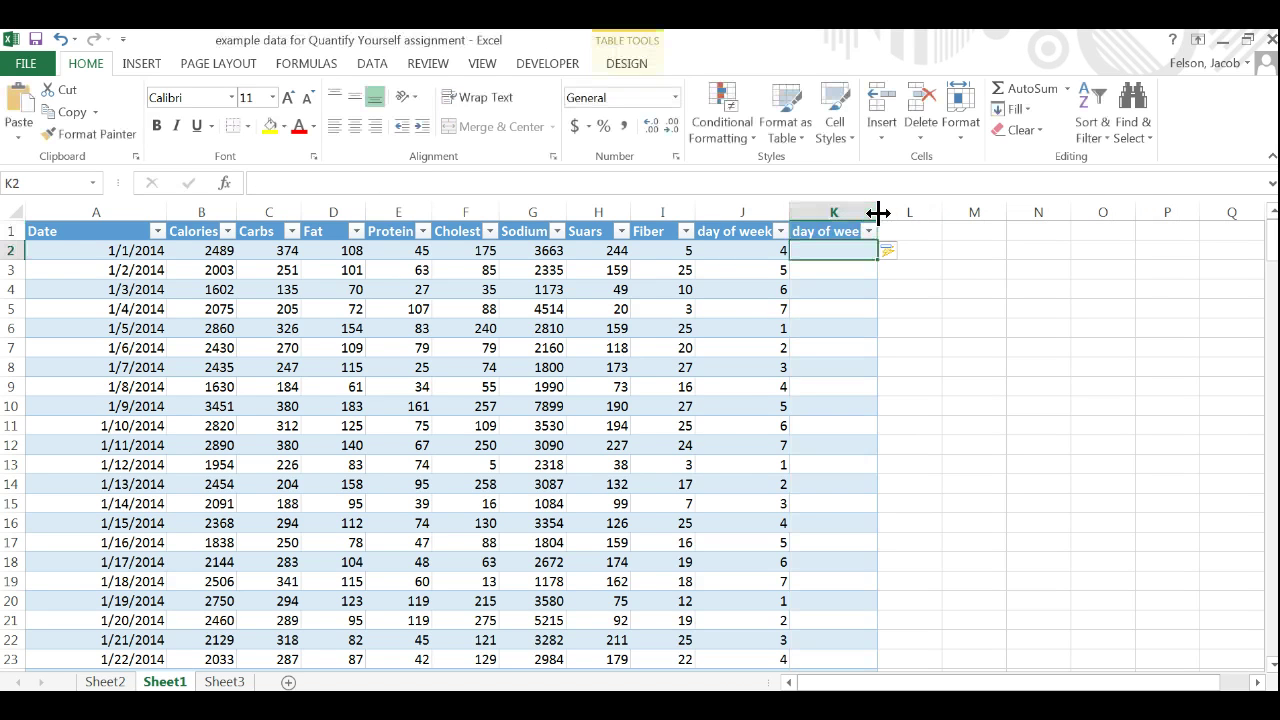
left_click_drag(877, 214, 909, 212)
left_click(863, 250)
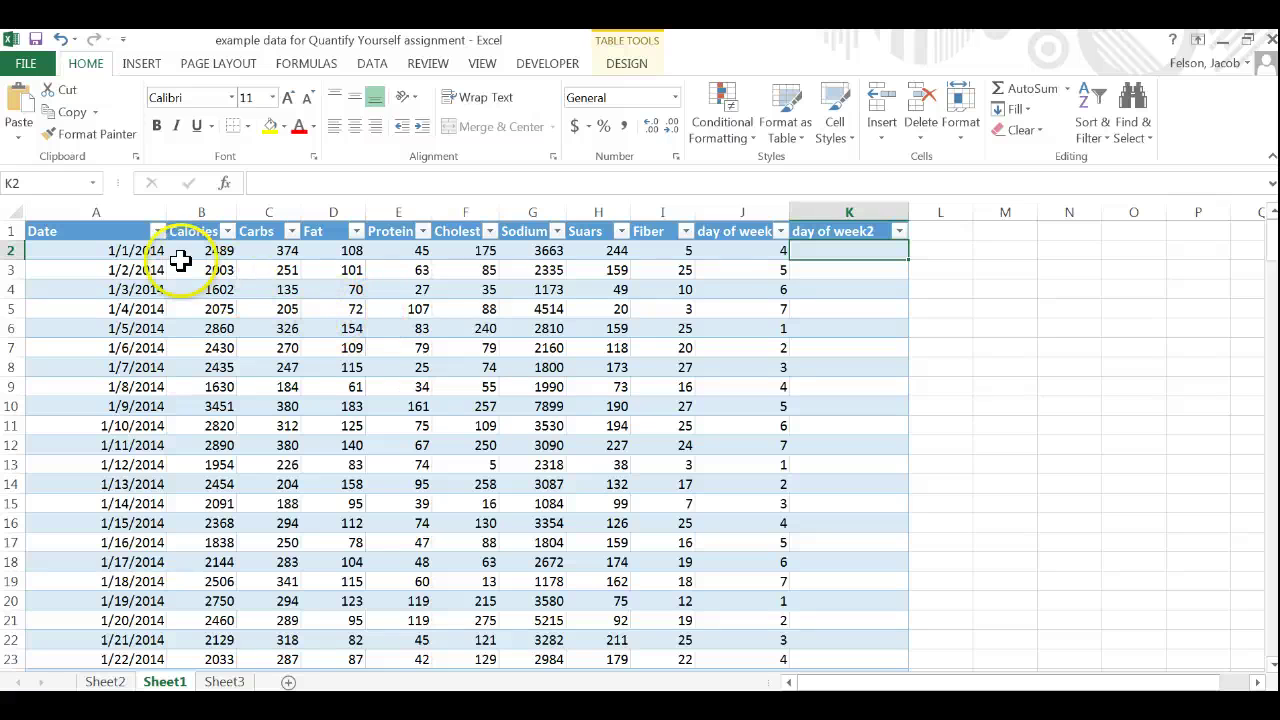
Examine the weekday numbers in column J of Sheet1 against the number and name pairs in the key on Sheet3
left_click(754, 251)
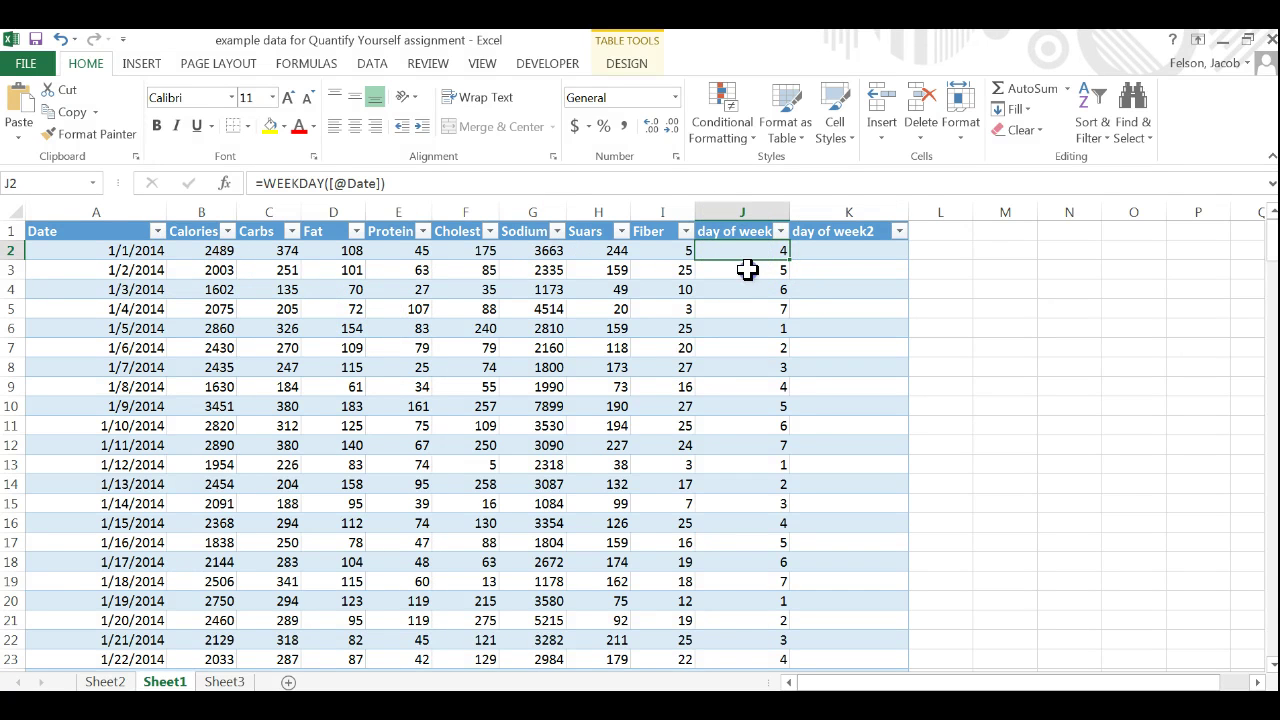
left_click(754, 270)
left_click(754, 254)
left_click(754, 272)
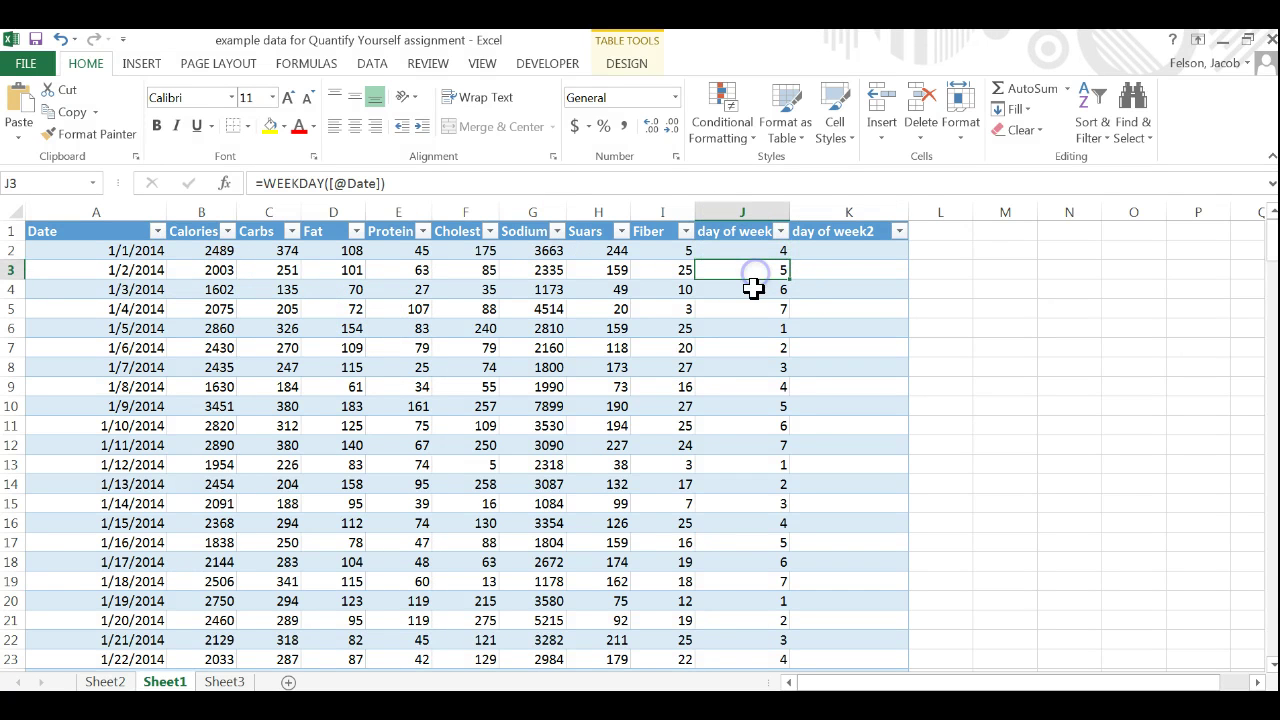
left_click(754, 305)
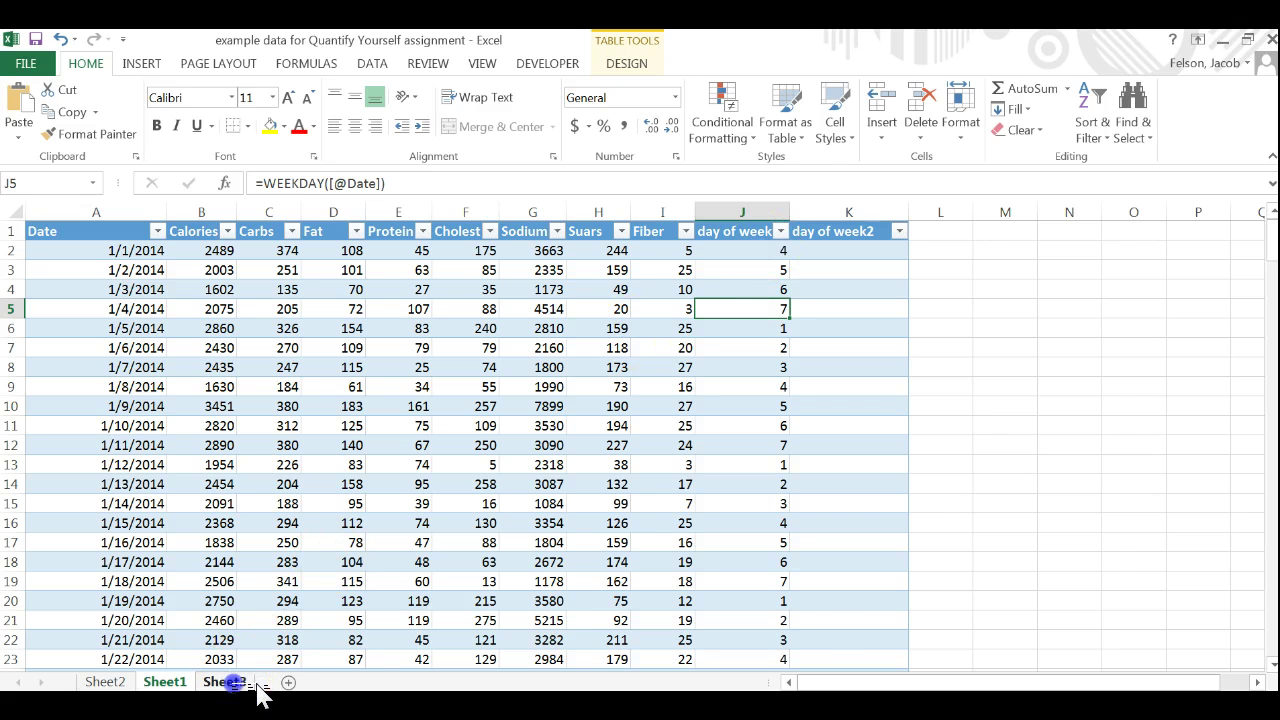
left_click(226, 681)
left_click_drag(157, 249, 200, 251)
left_click(217, 251)
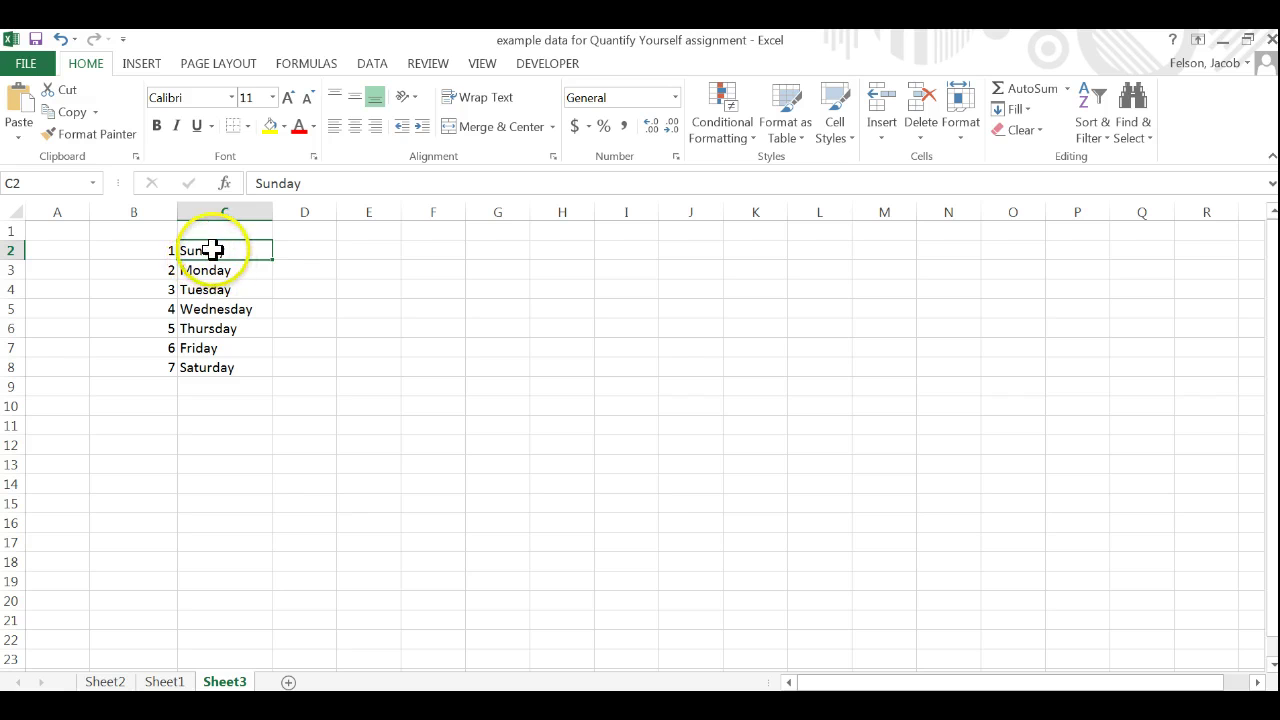
left_click(215, 310)
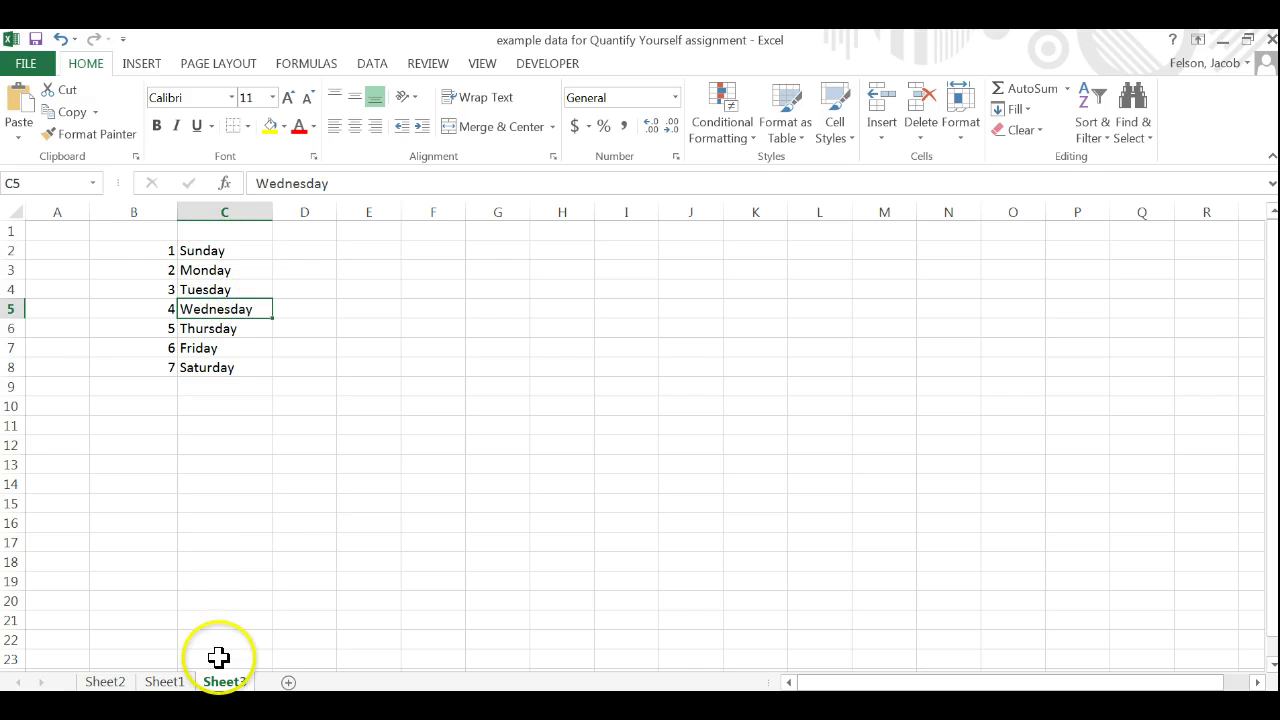
In K2 of Sheet1, write the formula =vlookup([@[day of week]],key,2,false) to look up each weekday name
left_click(165, 681)
left_click(838, 249)
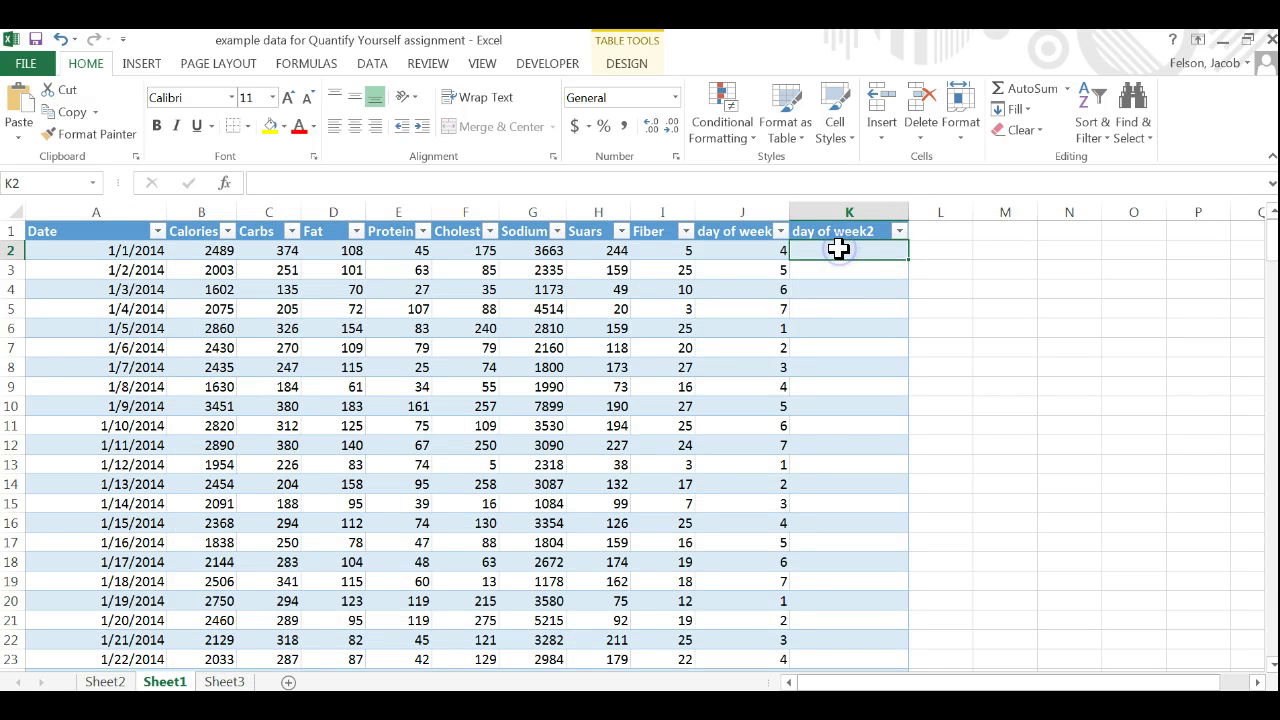
type("=")
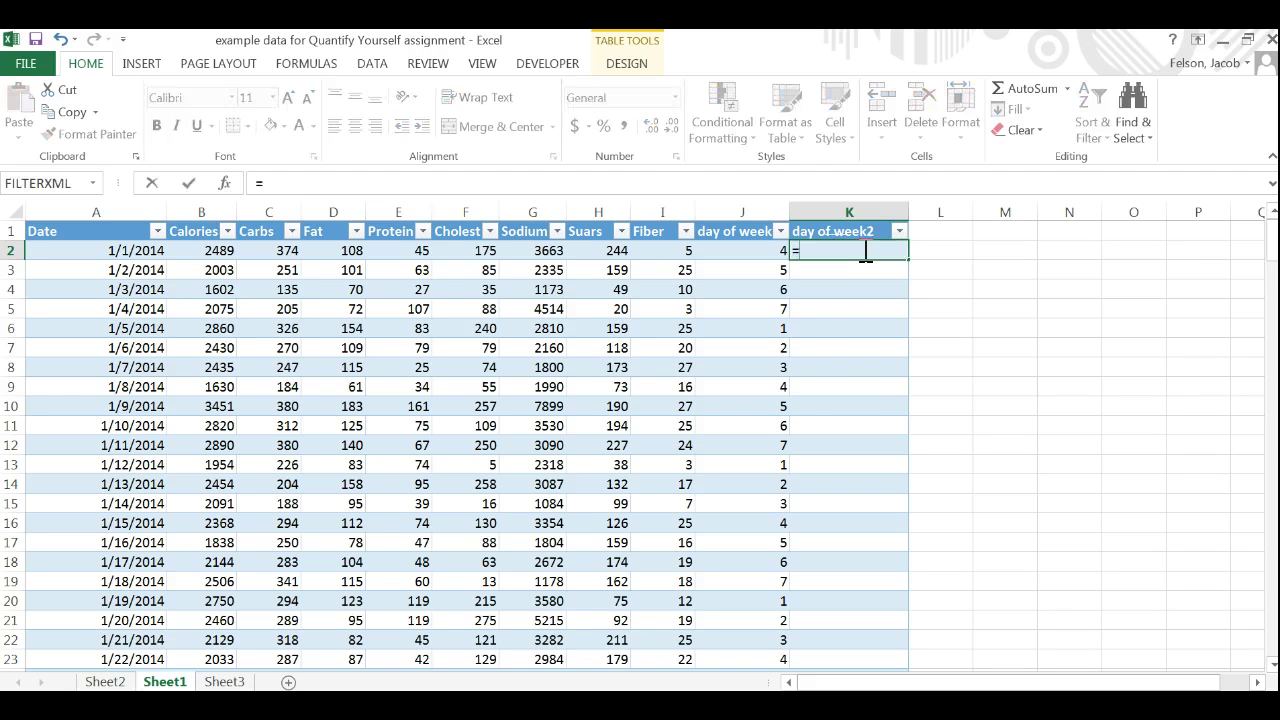
type("vlookup")
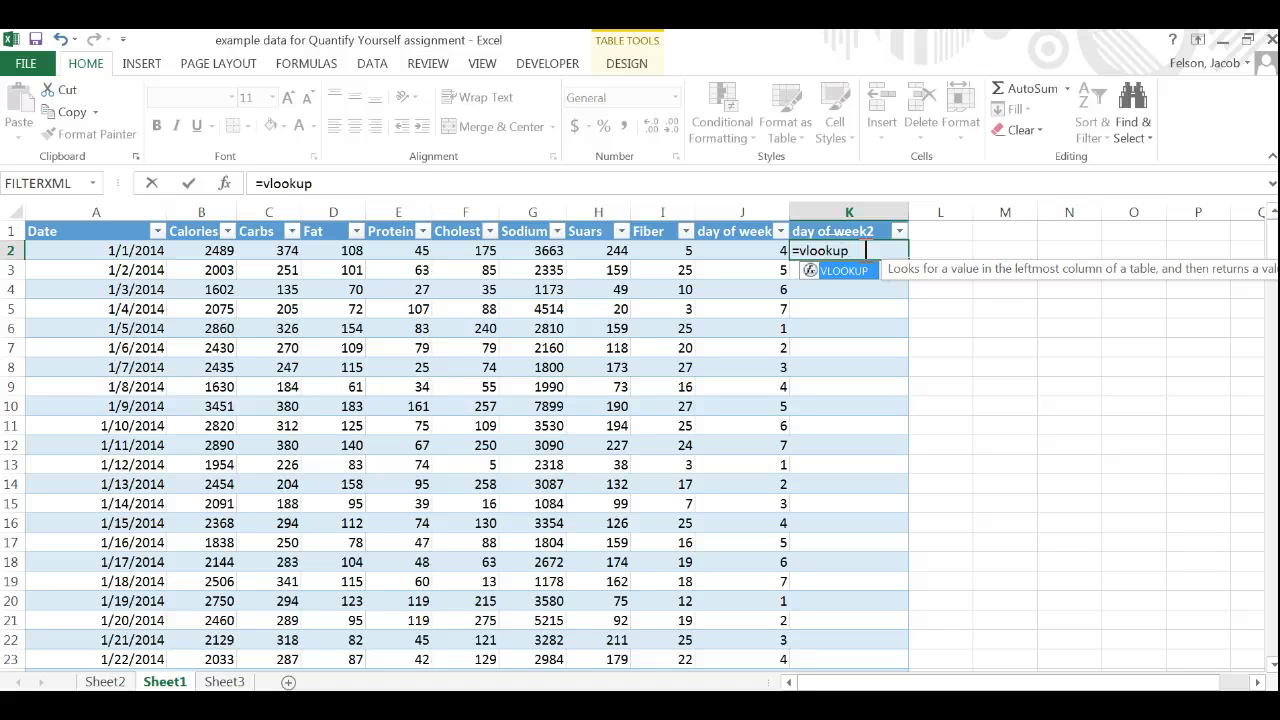
type("(")
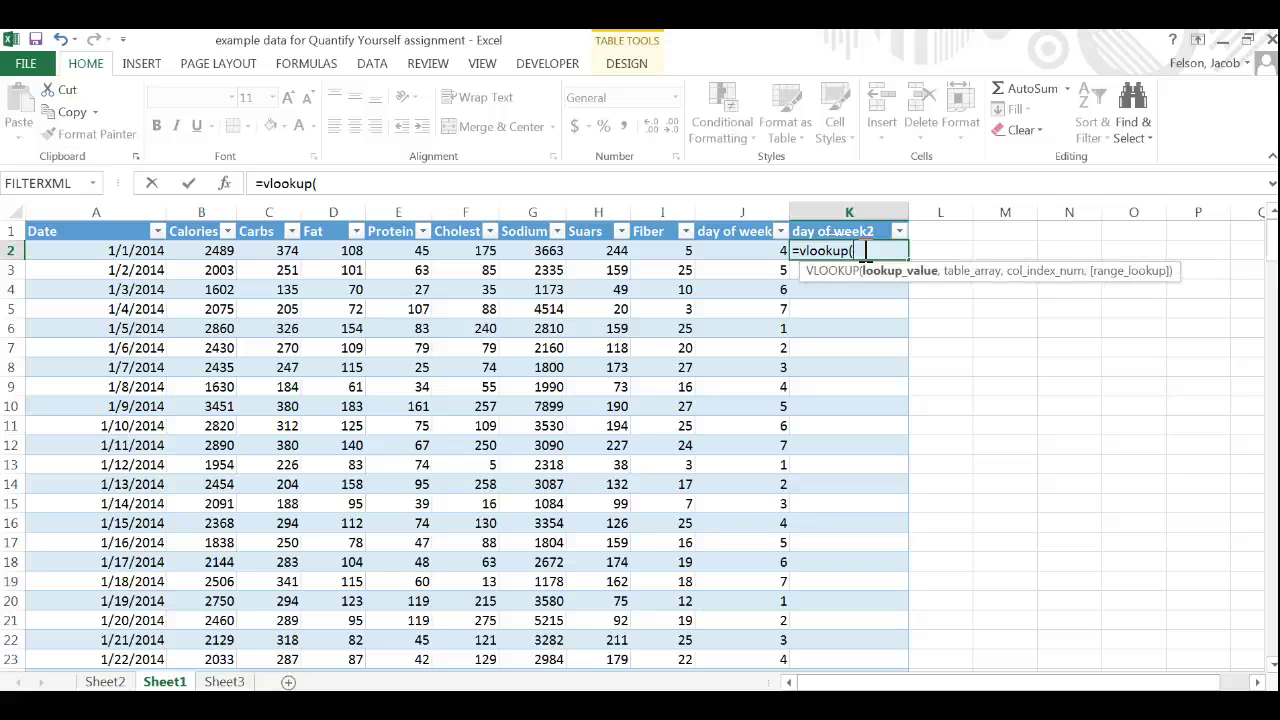
left_click(763, 250)
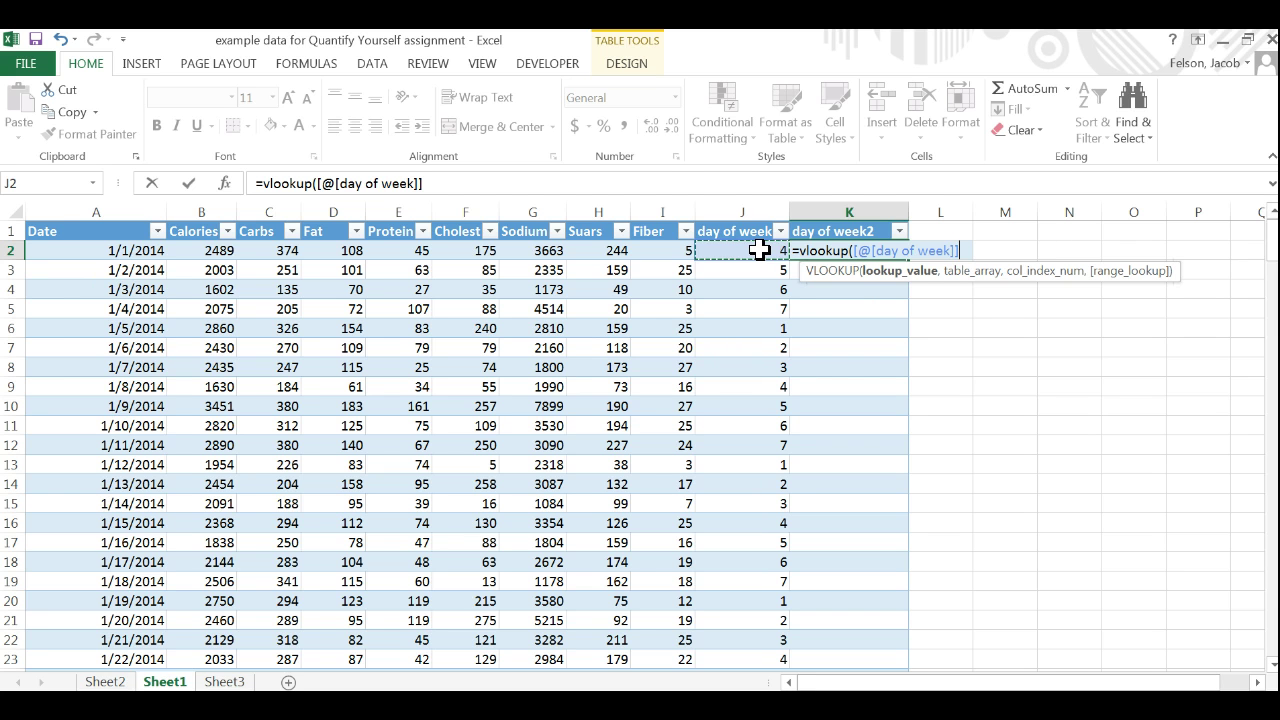
type(",")
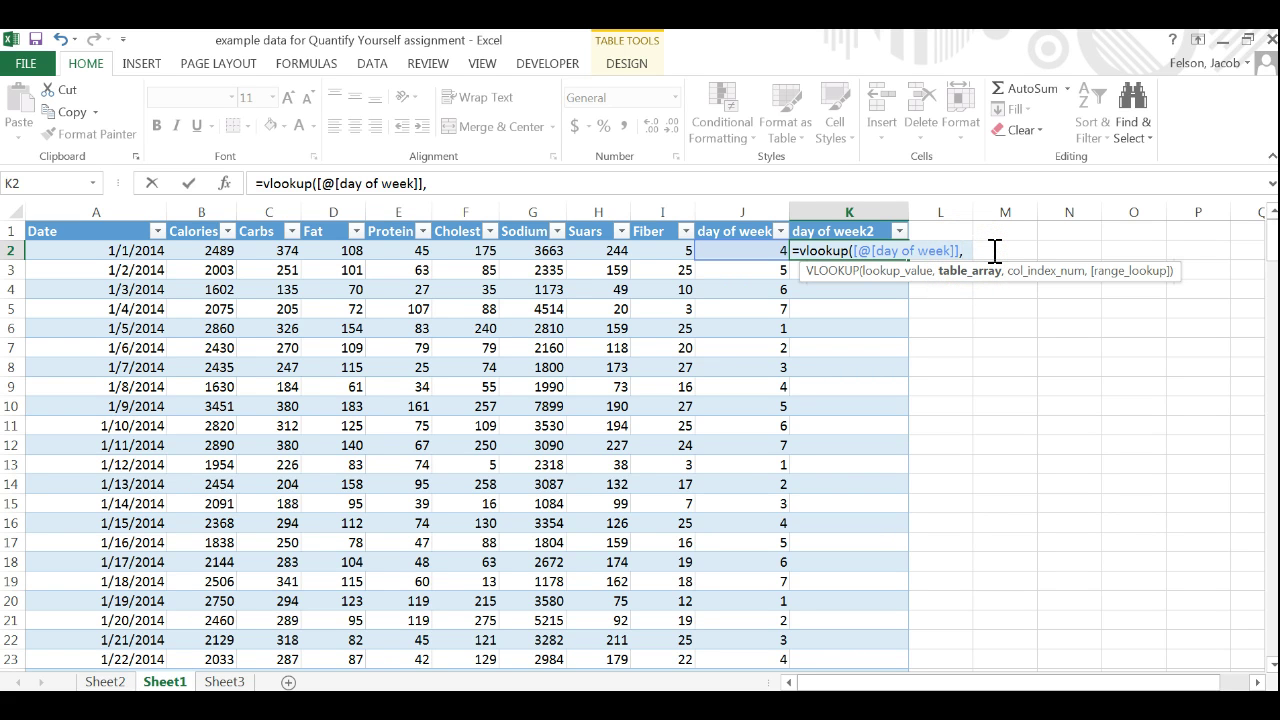
type("key,")
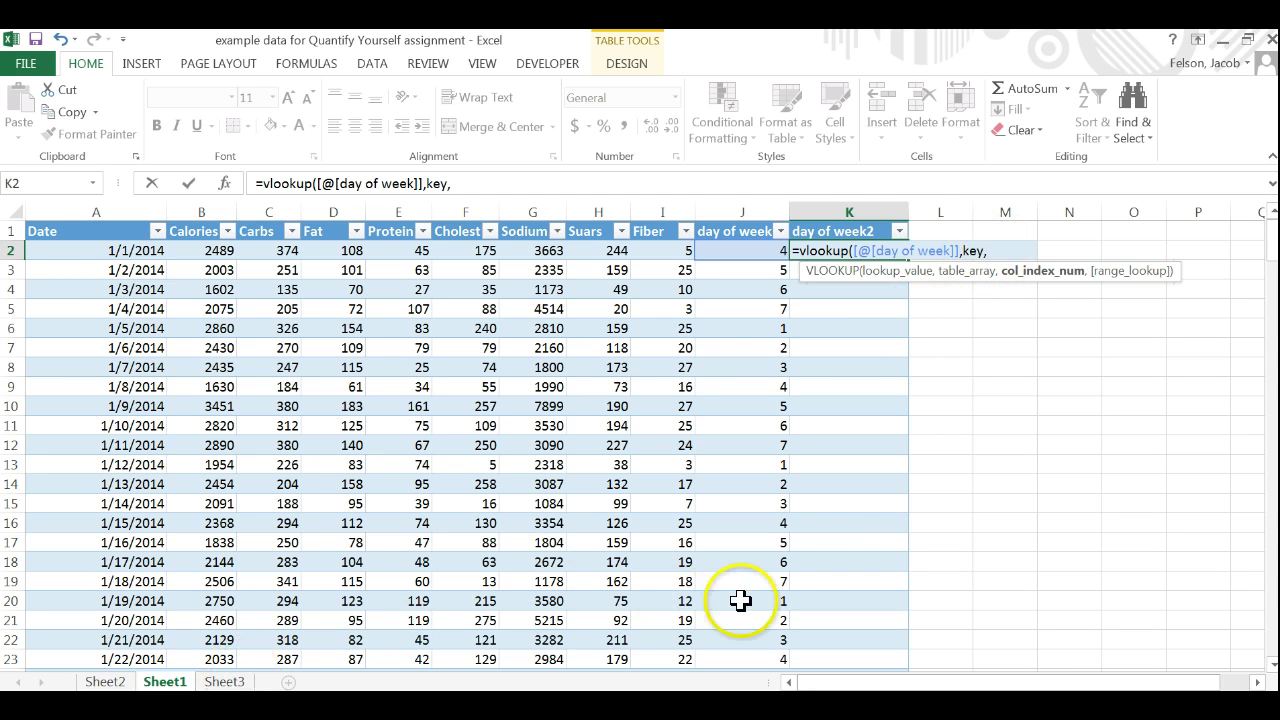
type("2")
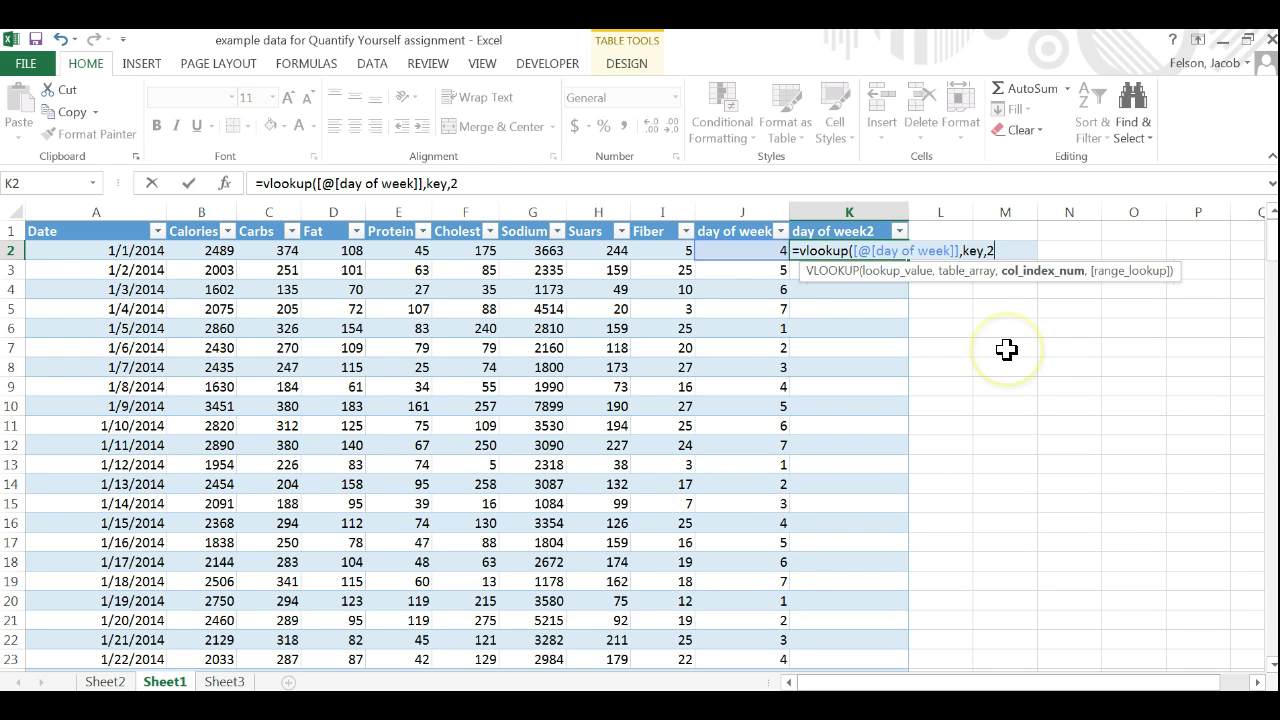
type(",")
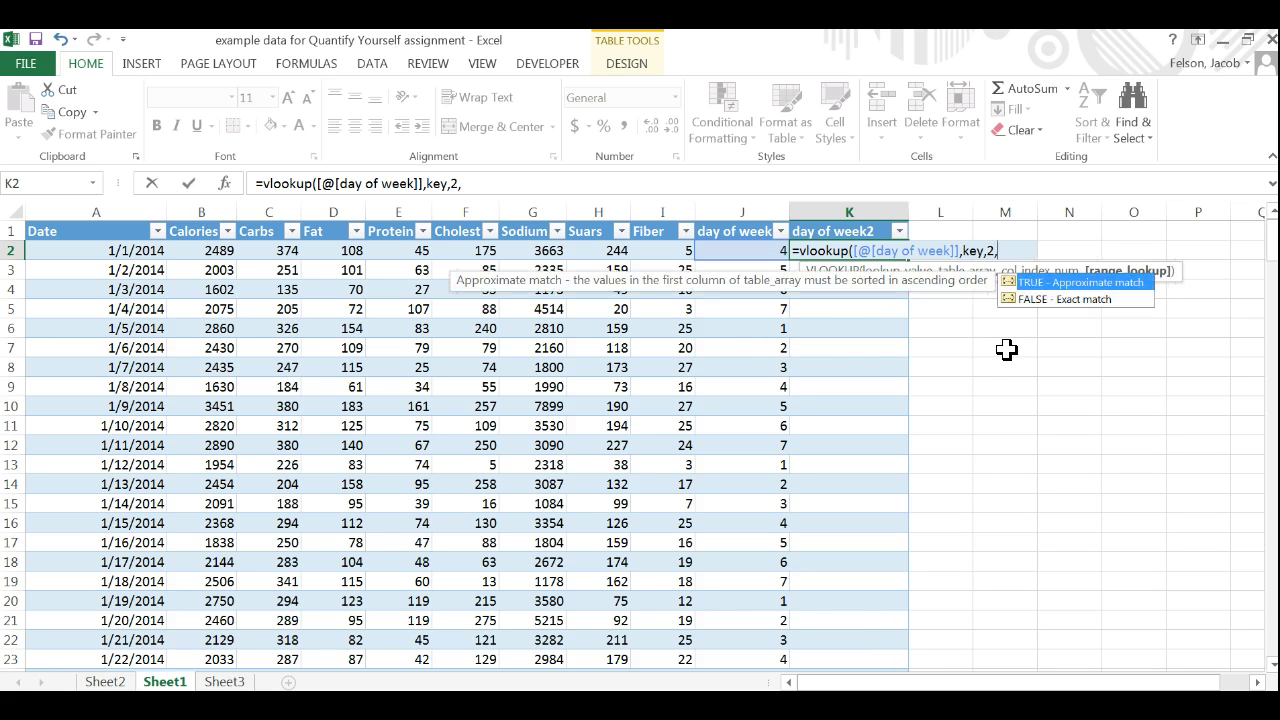
type("false)")
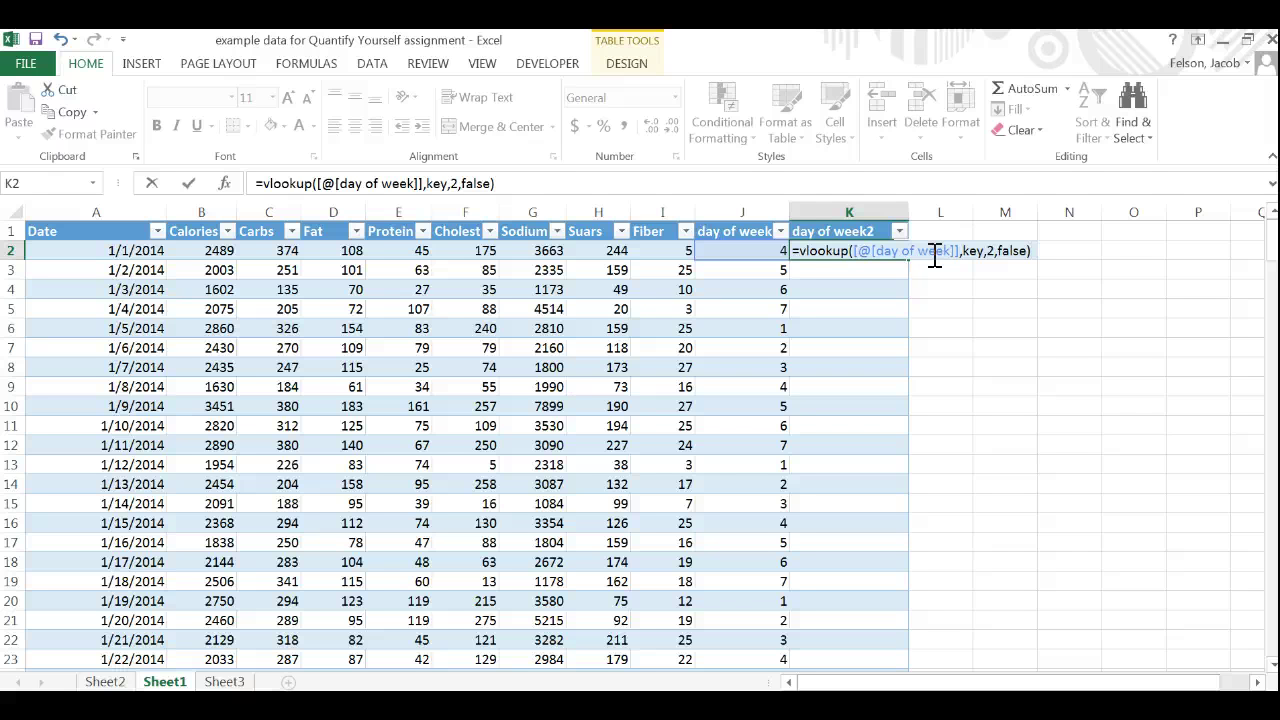
Review the lookup value, table array, column index and range lookup arguments in K2, and commit the VLOOKUP formula
left_click_drag(964, 251, 856, 251)
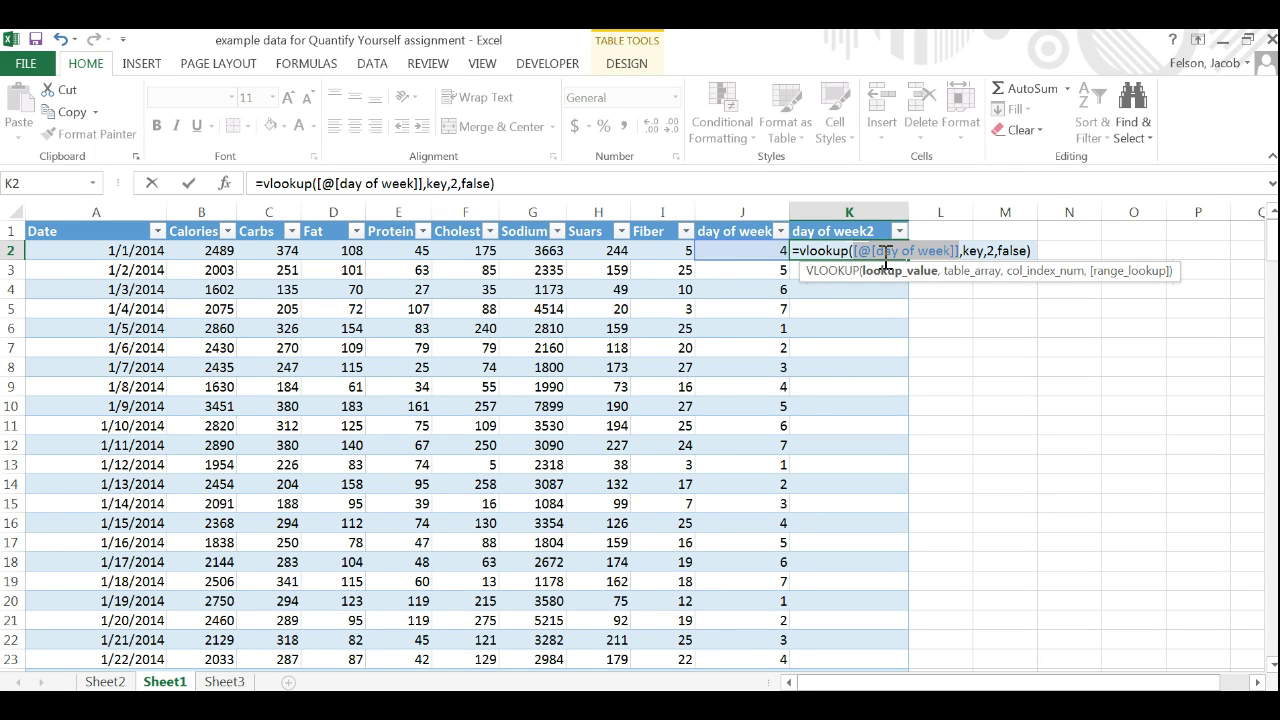
left_click(973, 250)
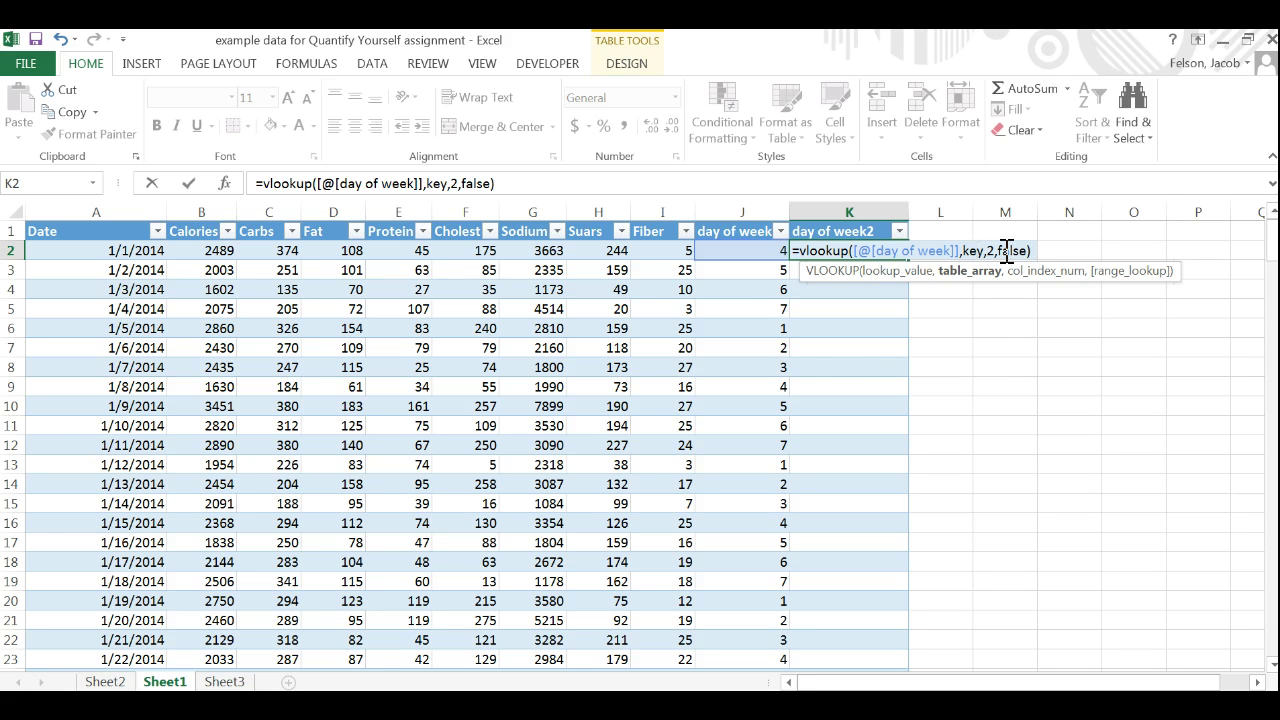
left_click(990, 250)
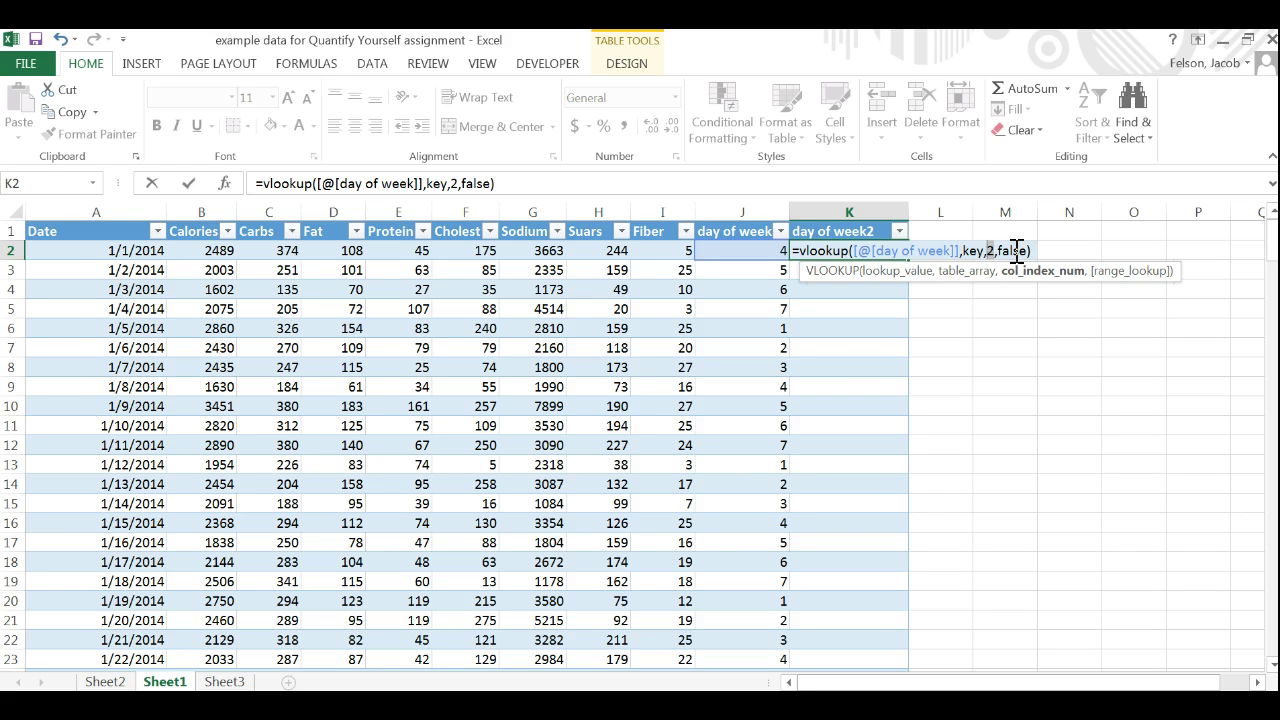
double_click(1015, 250)
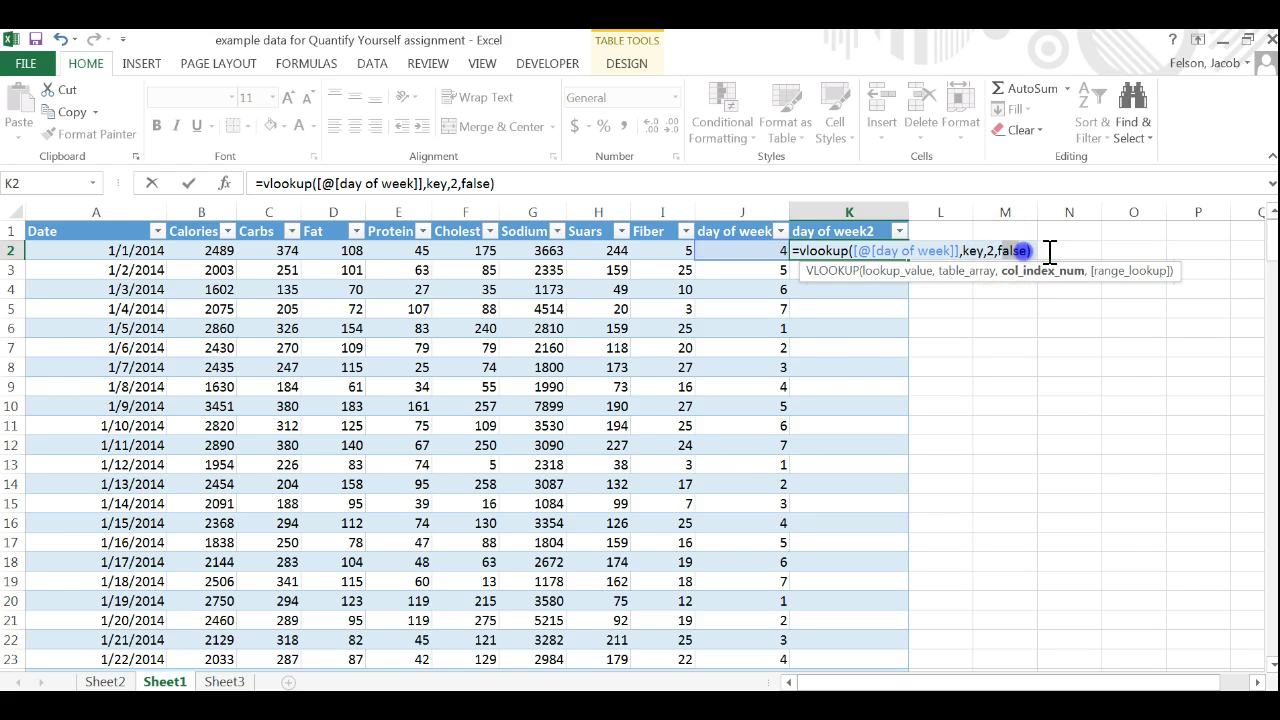
left_click(1032, 249)
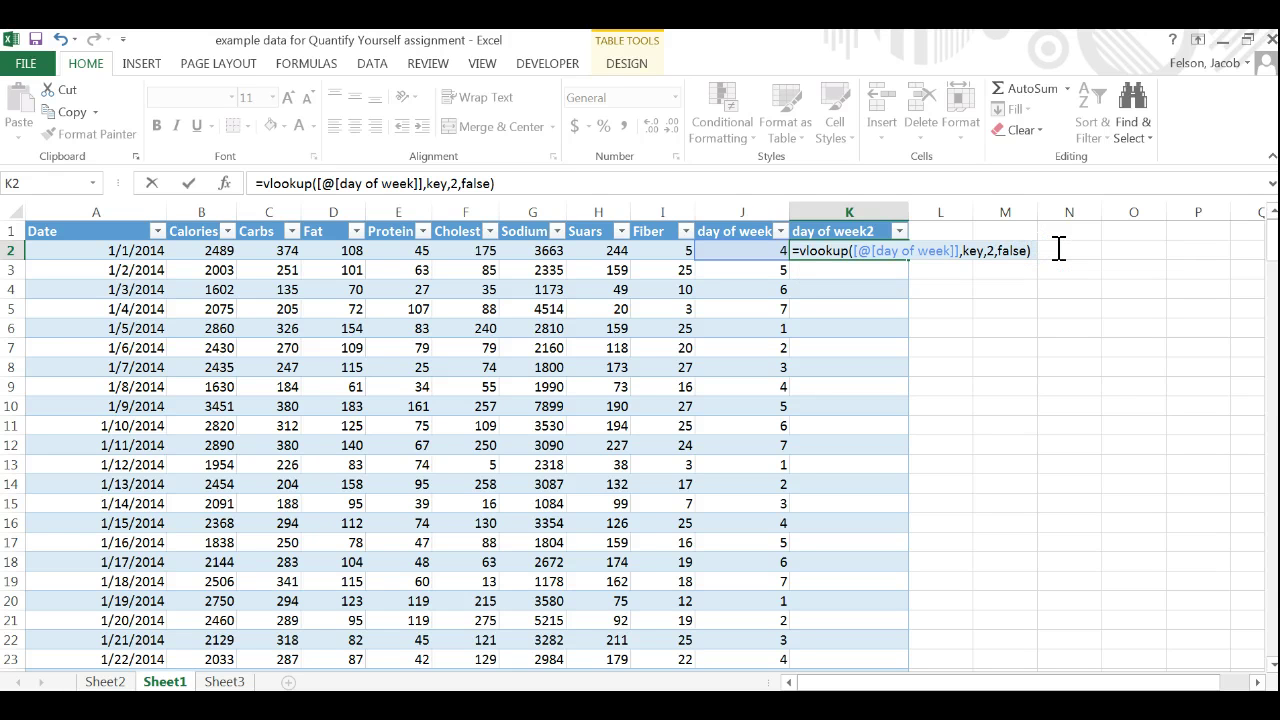
key("Return")
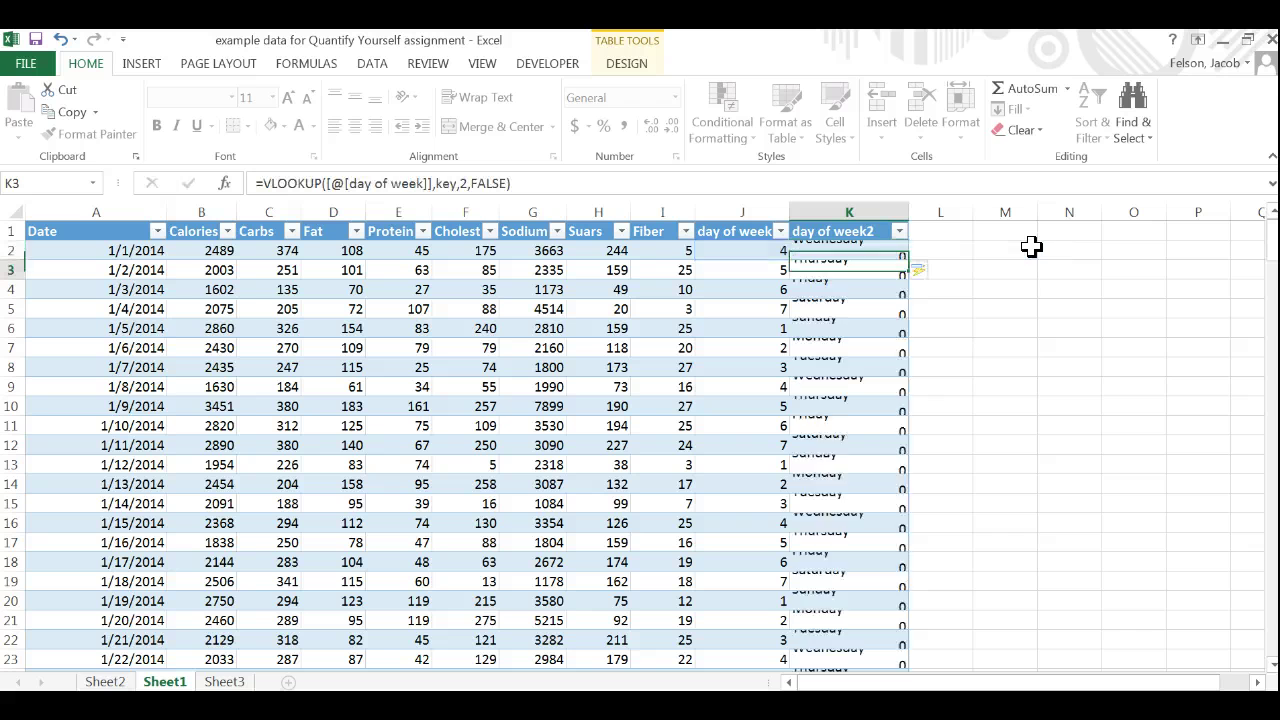
Check the weekday names in the day of week2 column and their formulas against the day of week numbers
left_click(873, 250)
left_click(857, 268)
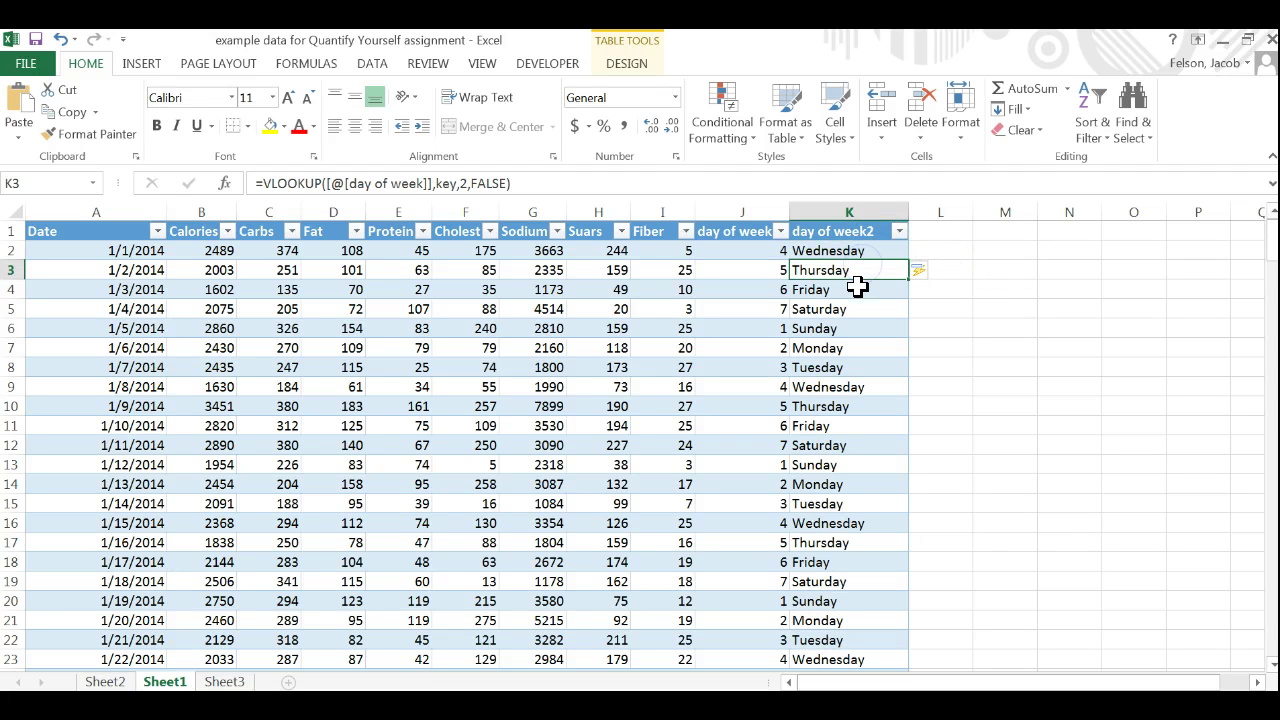
left_click(855, 289)
left_click(851, 310)
left_click(851, 328)
left_click(850, 348)
left_click(850, 367)
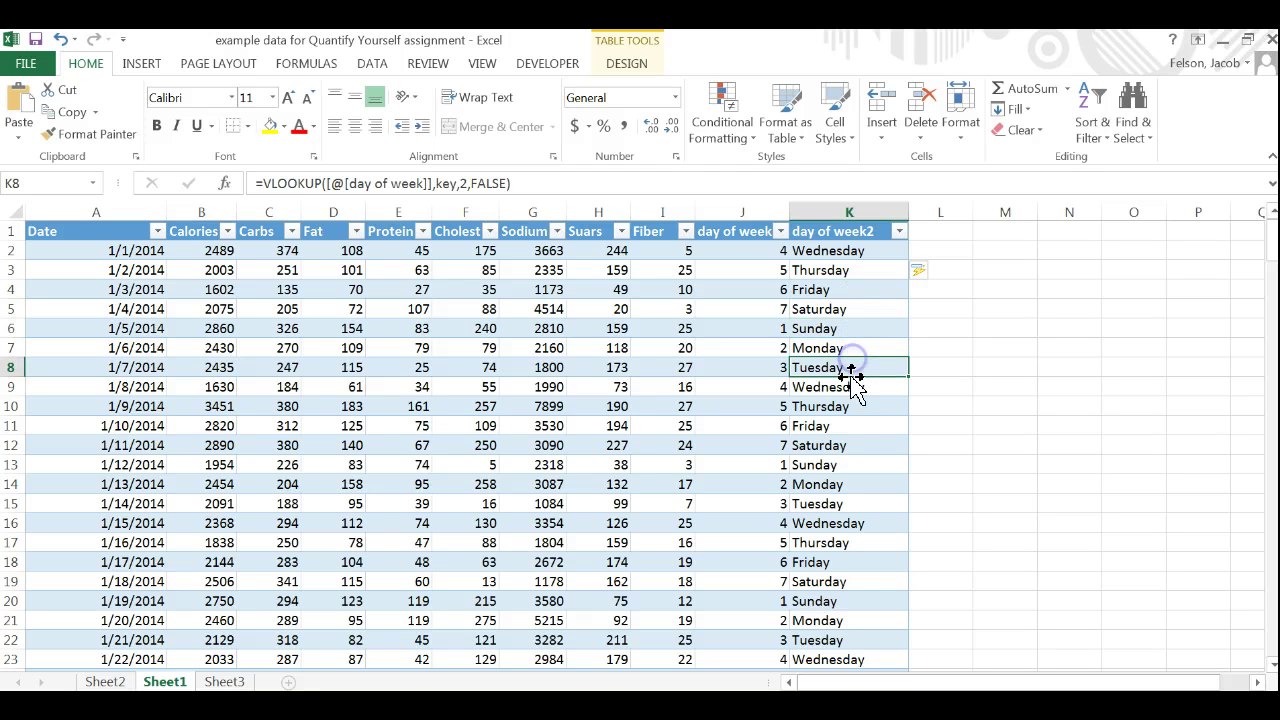
left_click(849, 387)
left_click(849, 406)
left_click(849, 425)
left_click(850, 367)
left_click(851, 309)
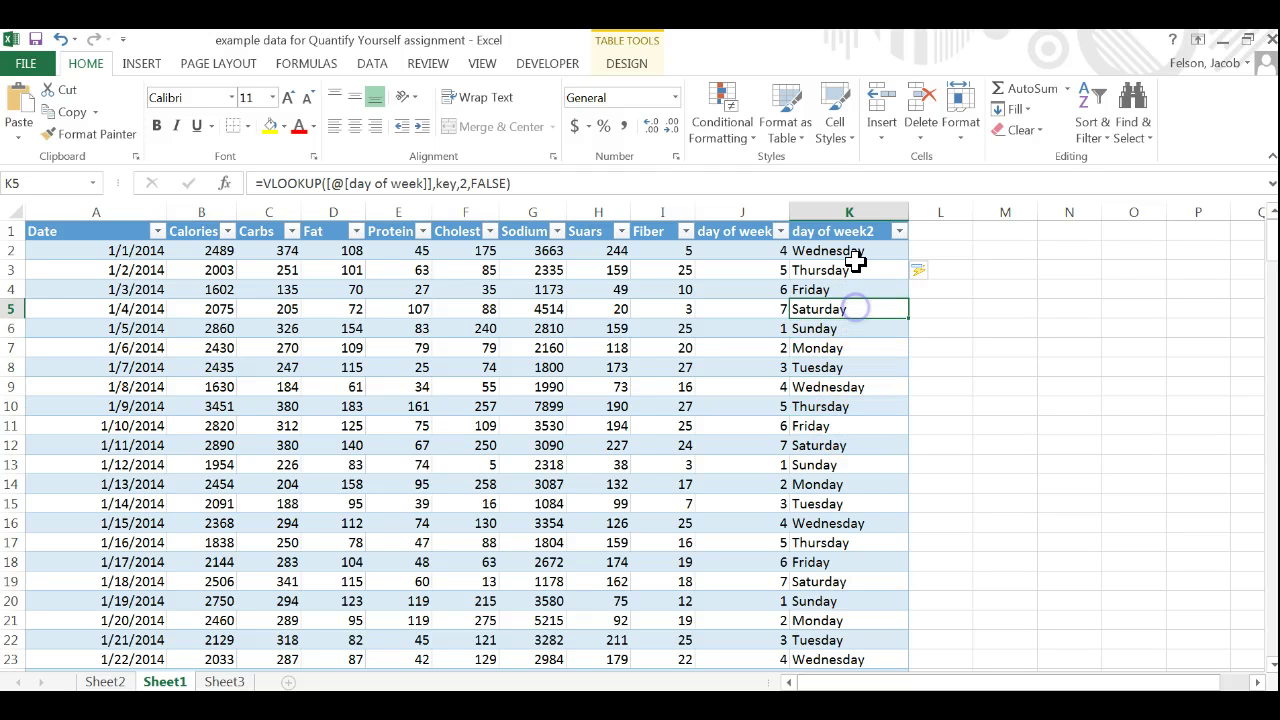
left_click(857, 251)
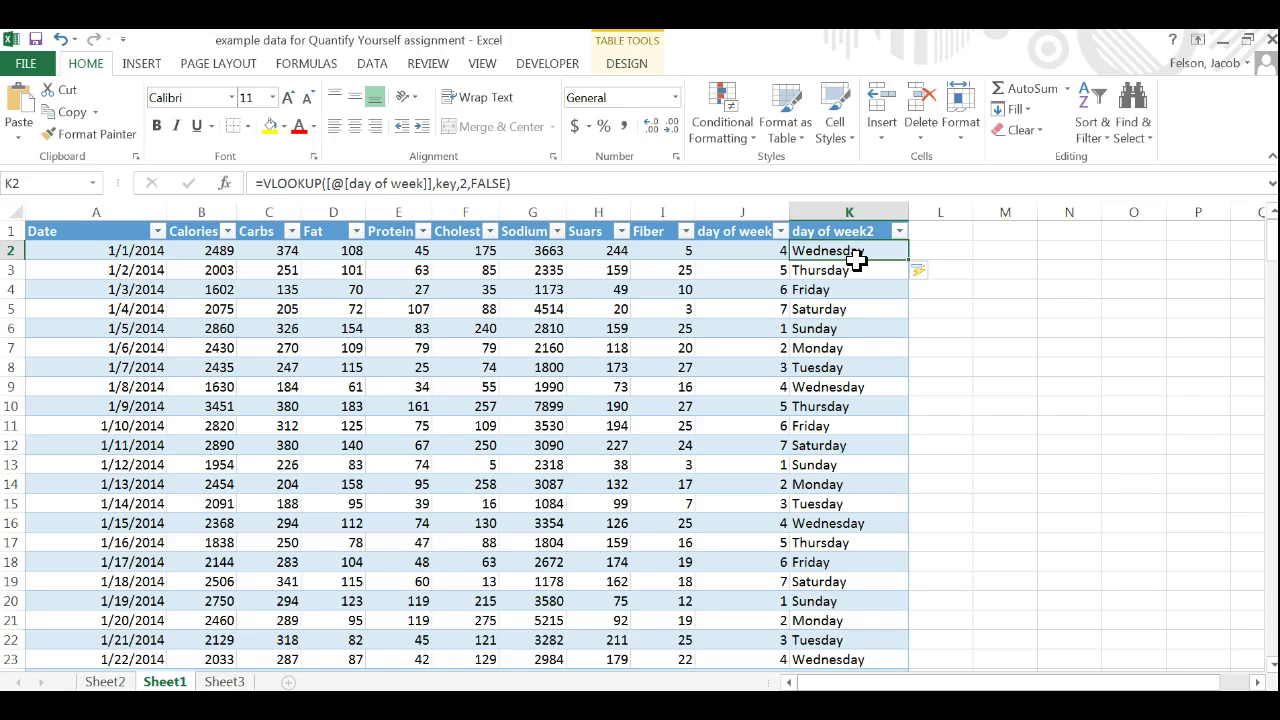
left_click(849, 289)
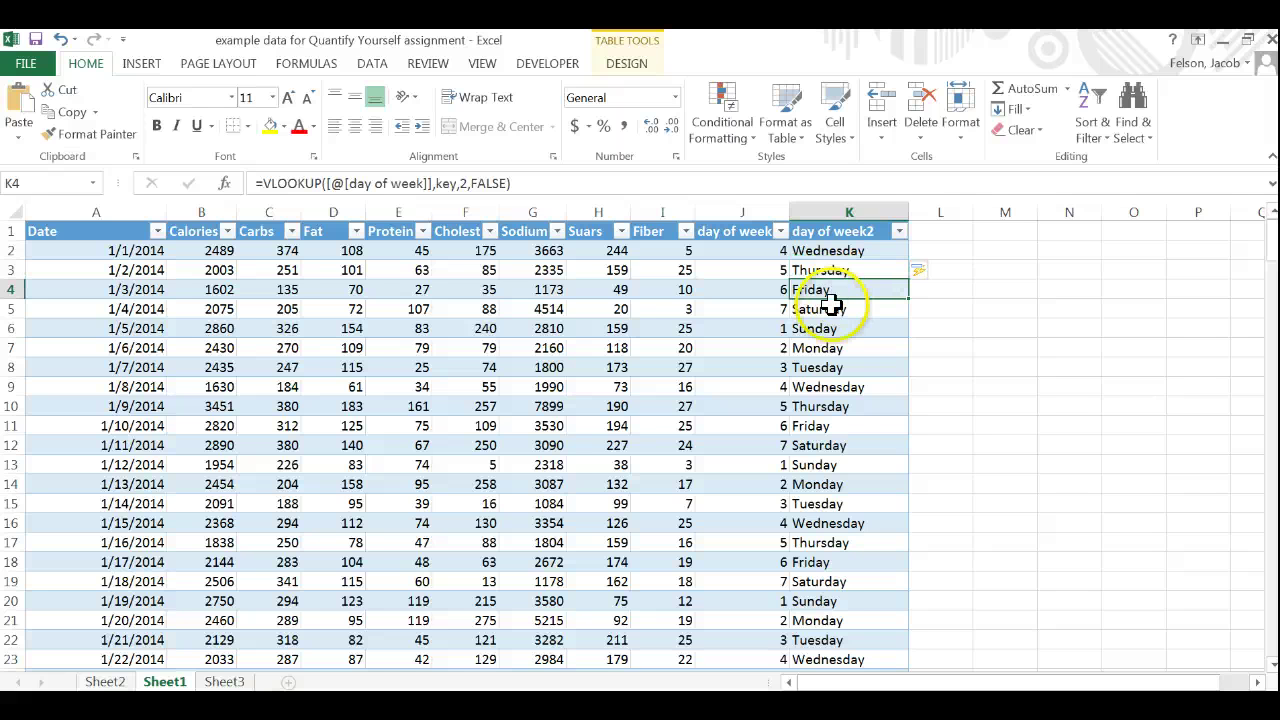
left_click(845, 309)
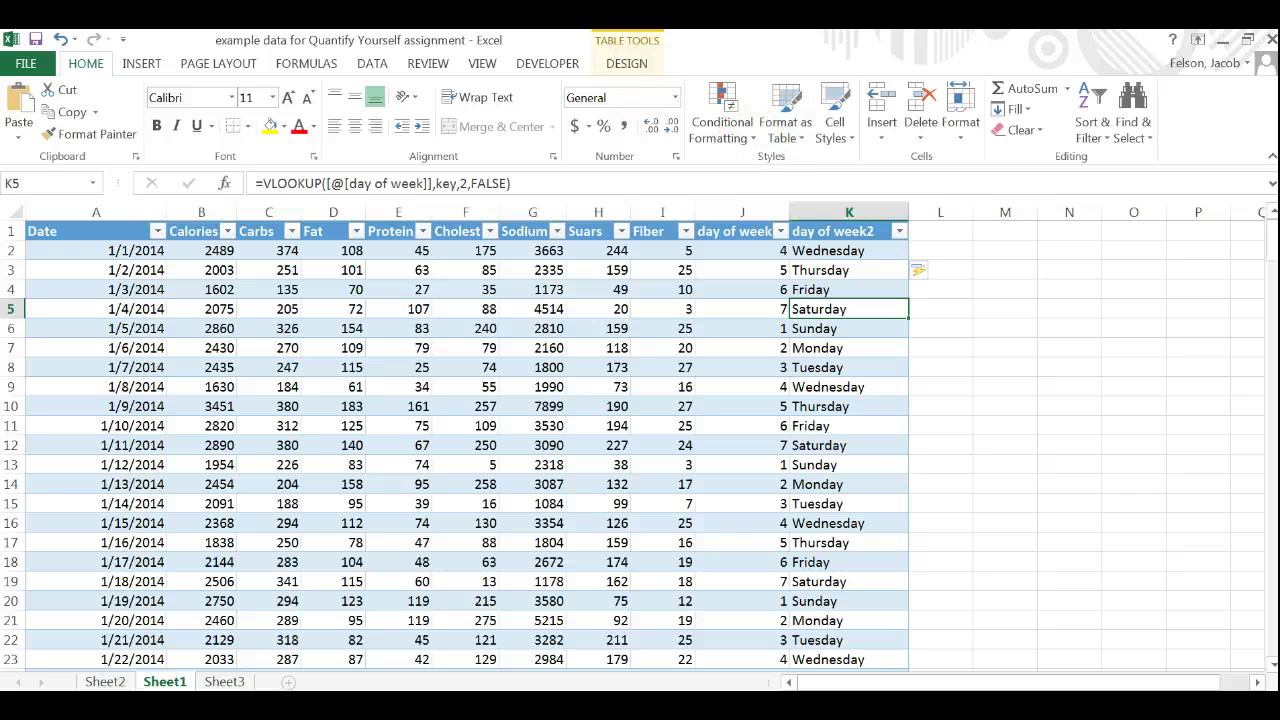
Summarize Table1 with a PivotTable placed on a new worksheet
left_click(648, 42)
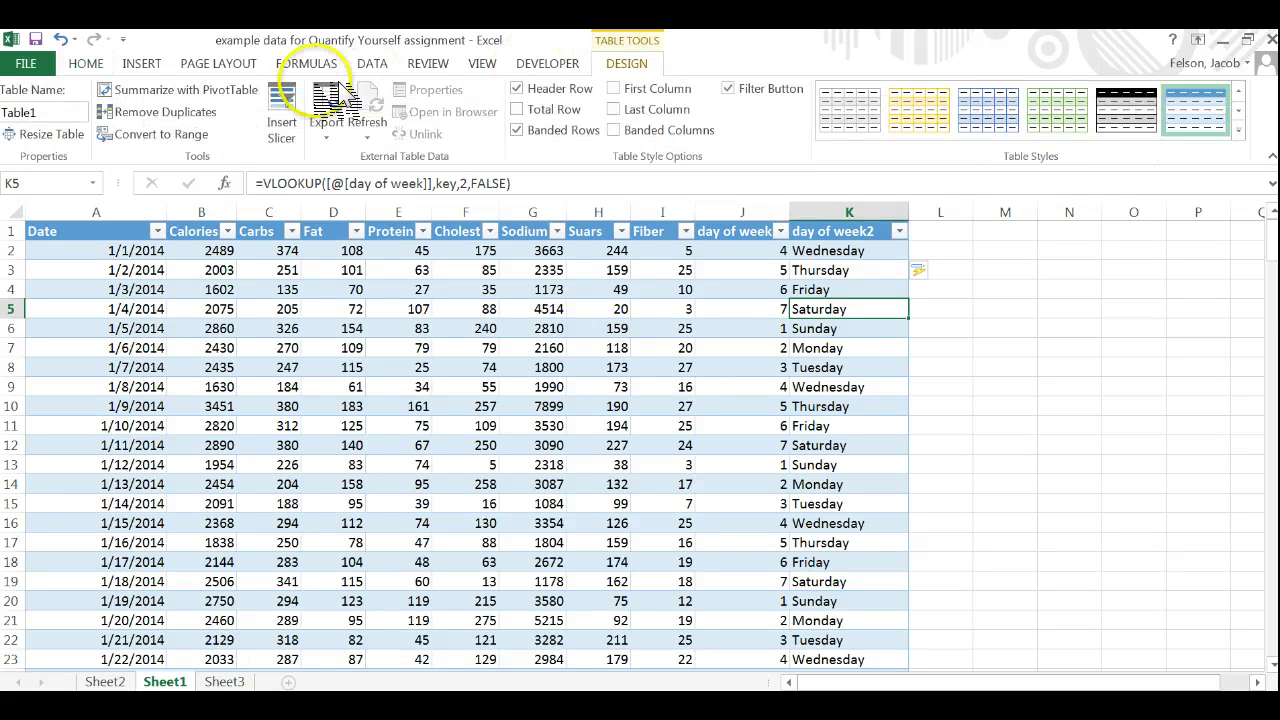
left_click(245, 90)
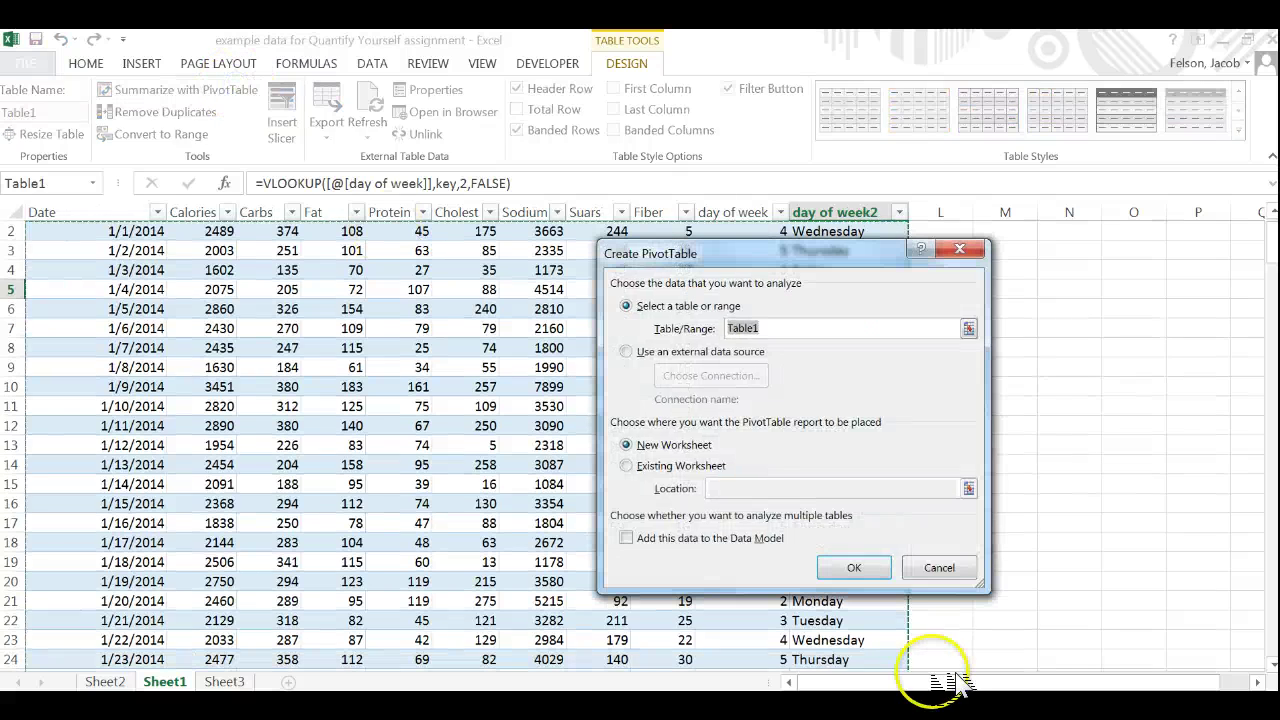
left_click(853, 565)
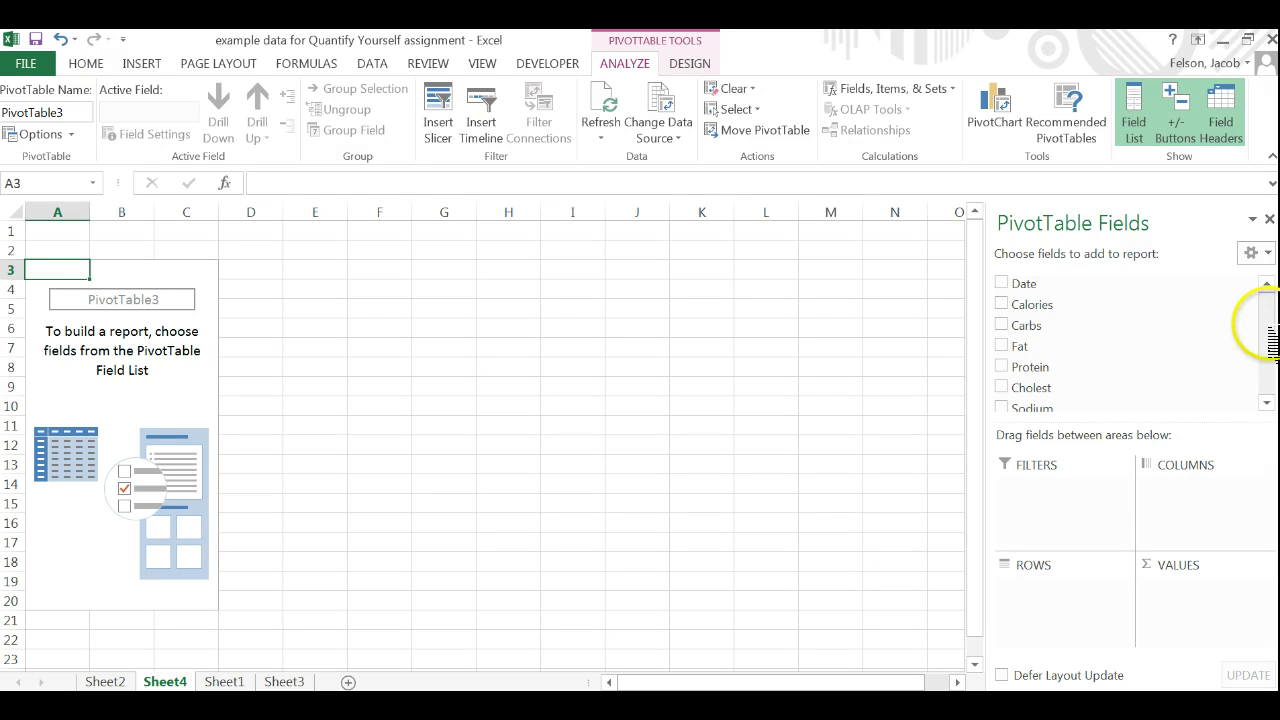
Check the PivotTable field list for the weekday fields and refresh the PivotTable to load the new table columns
left_click(1270, 330)
left_click_drag(1270, 330, 1268, 372)
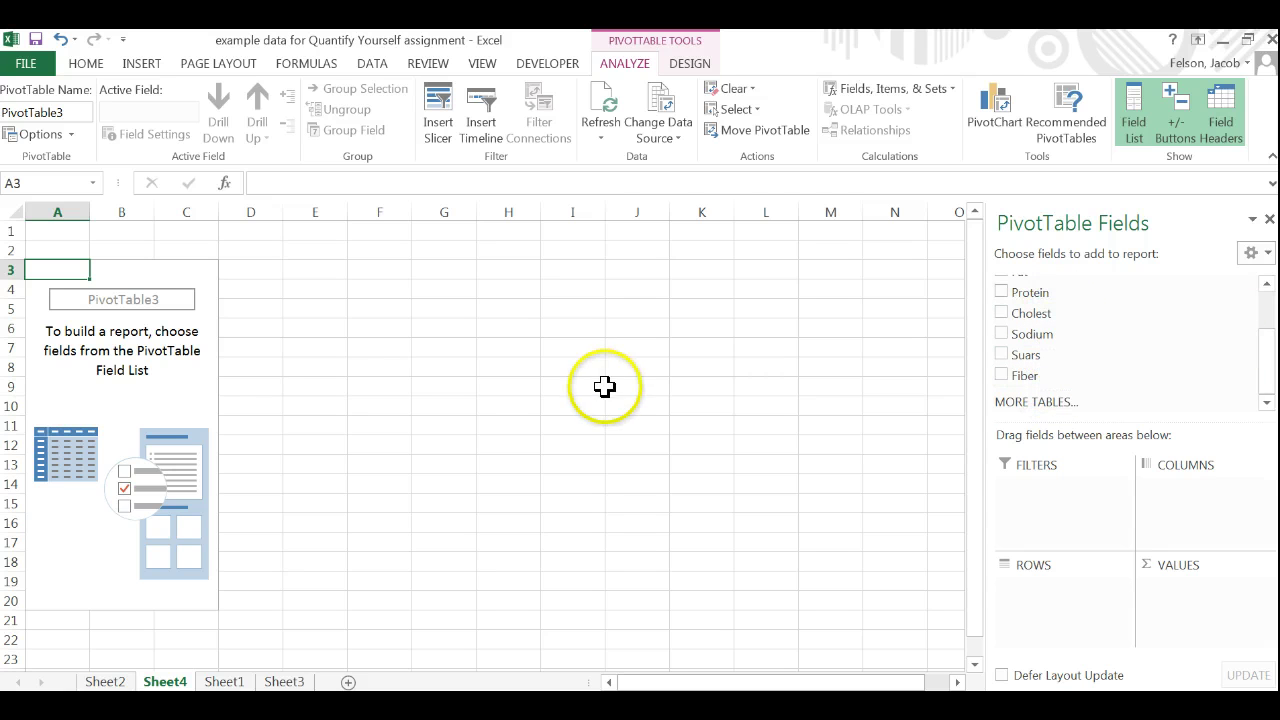
right_click(115, 350)
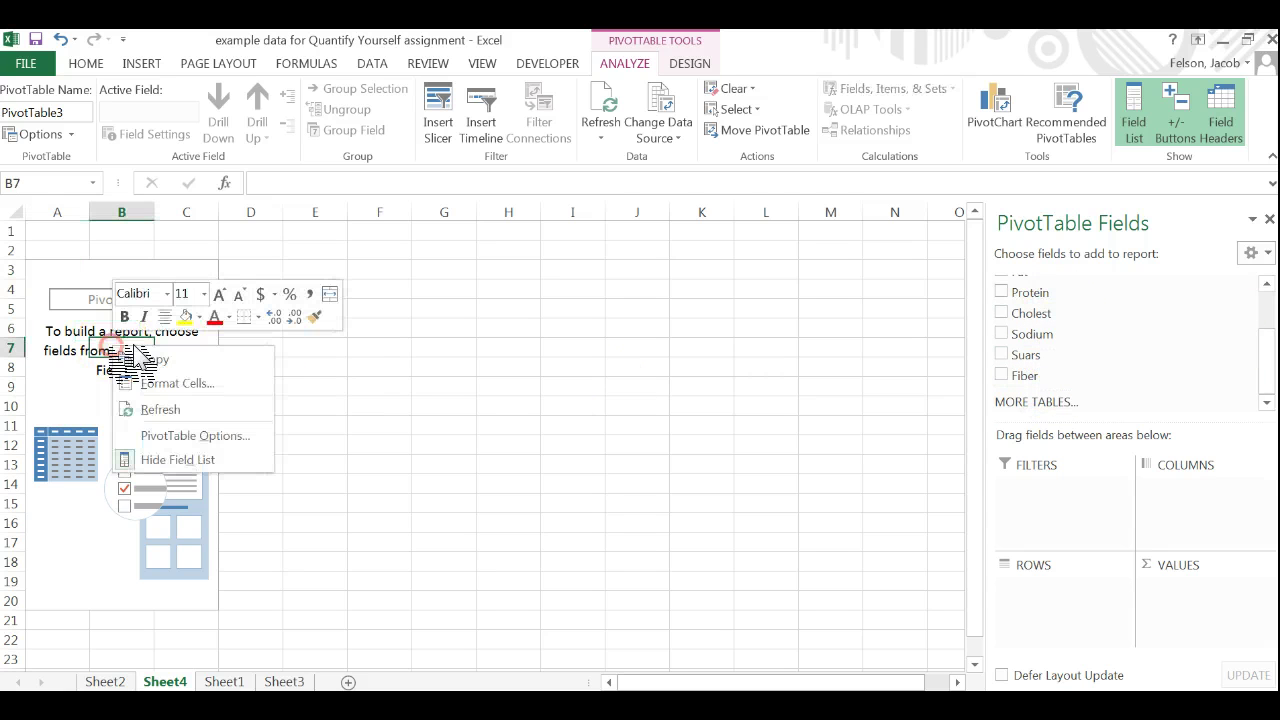
left_click(165, 409)
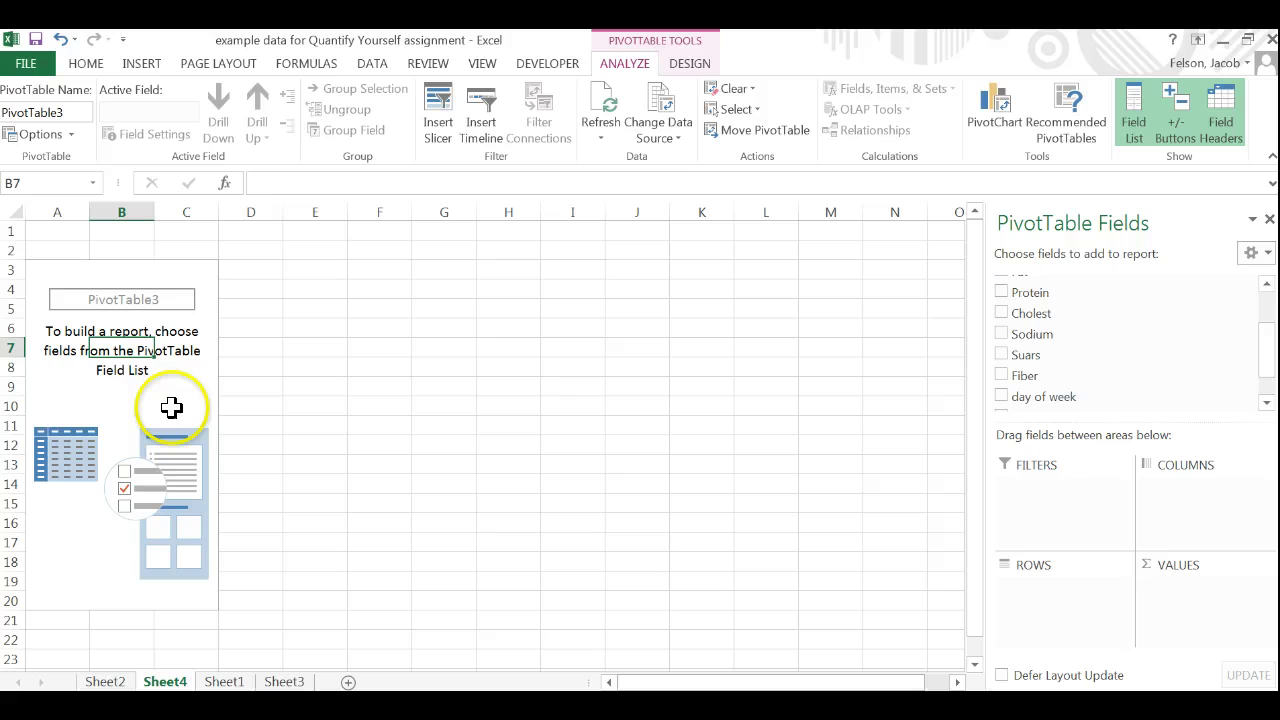
right_click(62, 386)
left_click(141, 446)
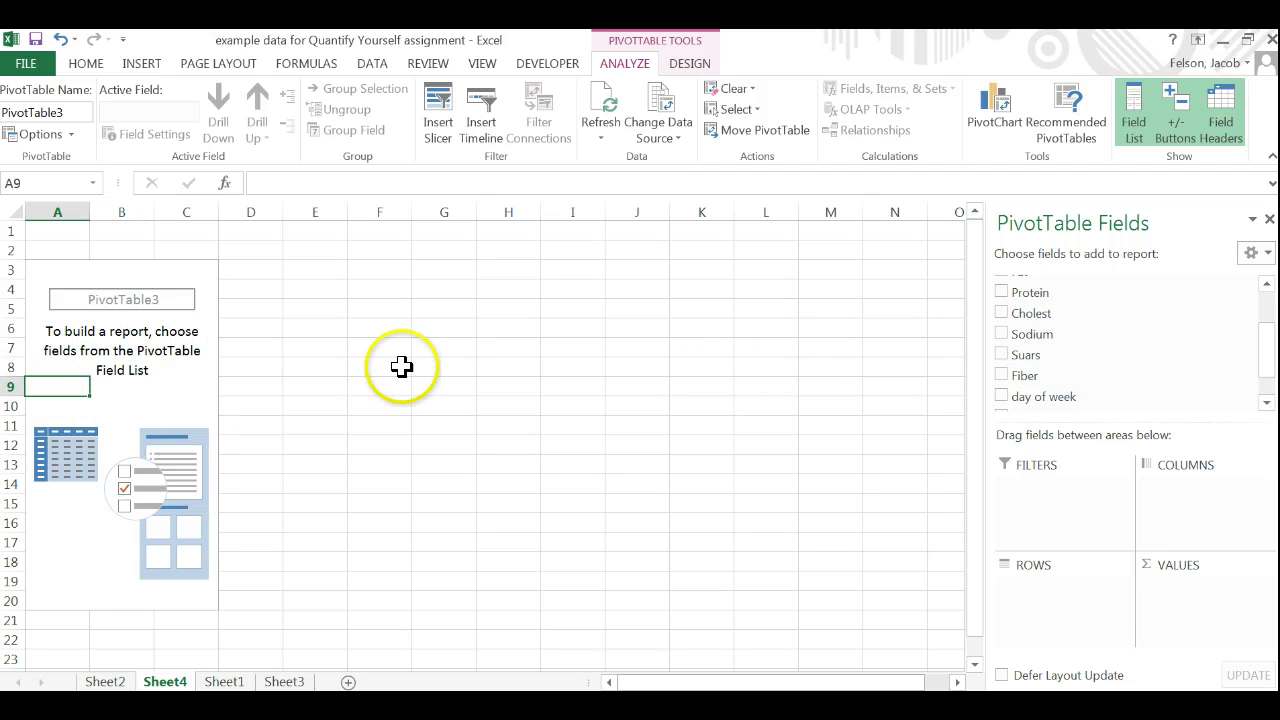
Refresh the empty PivotTable once more and add the day of week2 field to its rows
left_click_drag(1262, 350, 1270, 372)
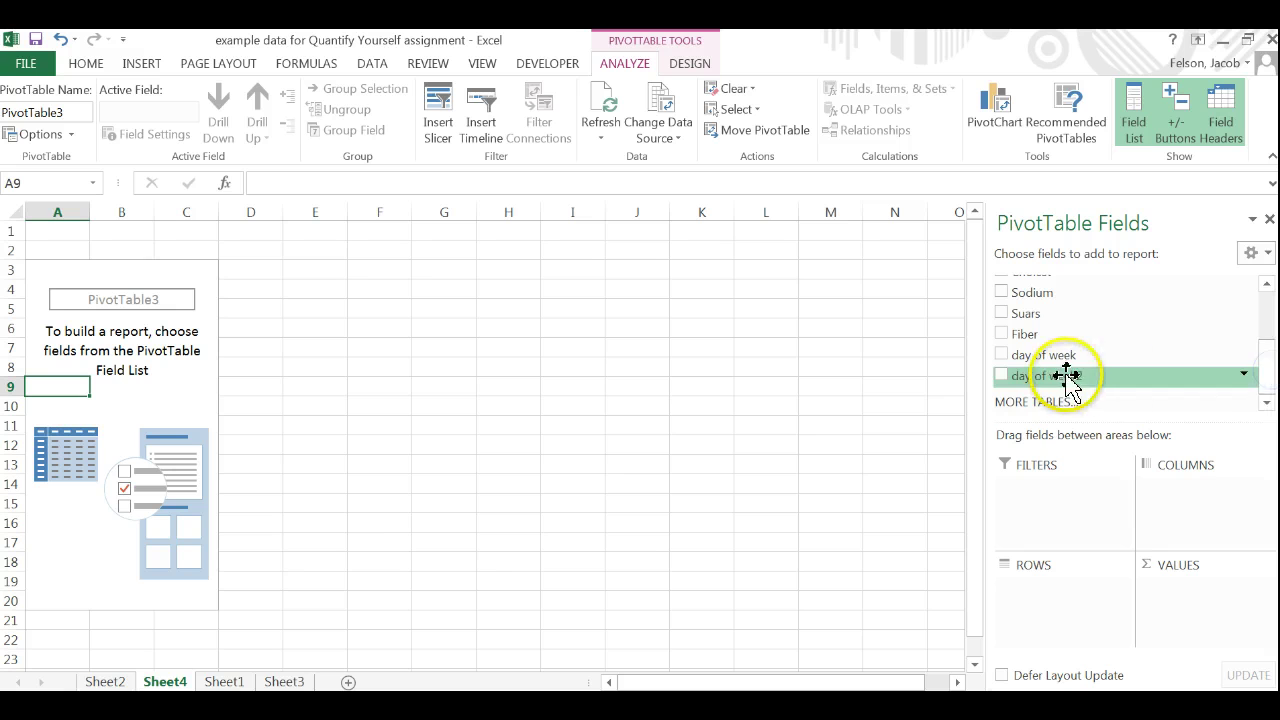
left_click_drag(1133, 385, 134, 394)
right_click(136, 400)
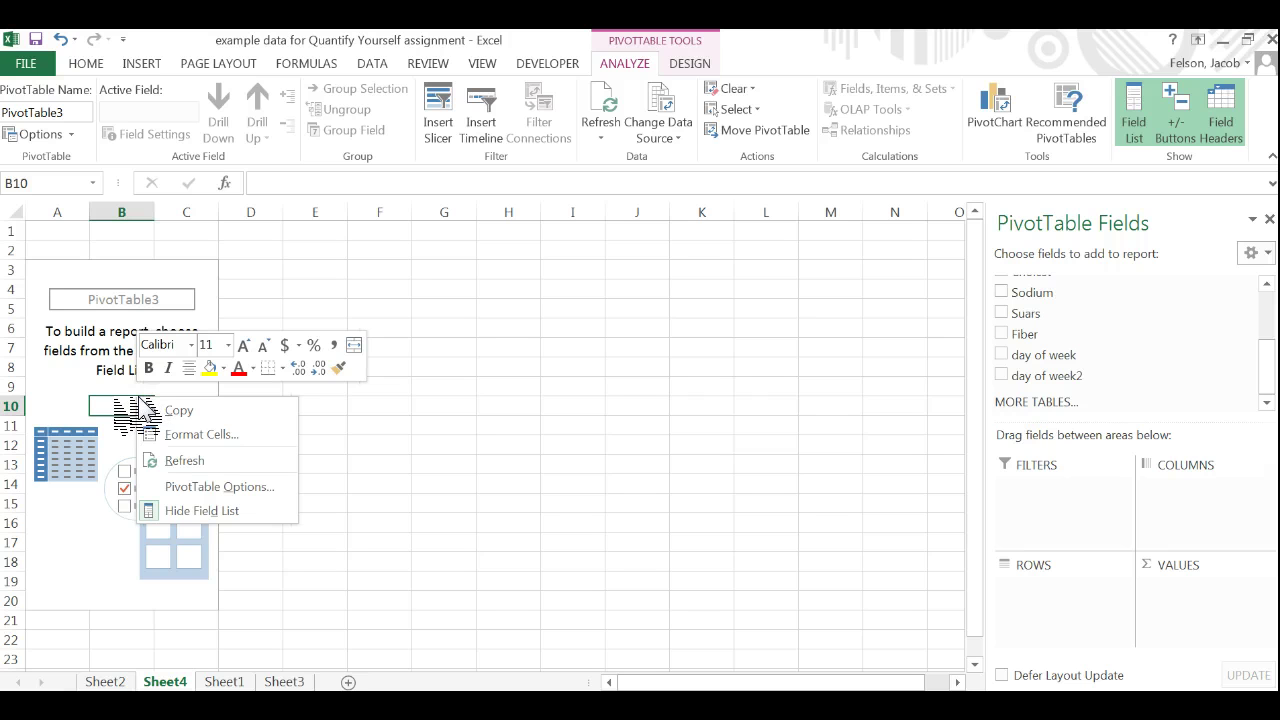
left_click(110, 404)
left_click(114, 368)
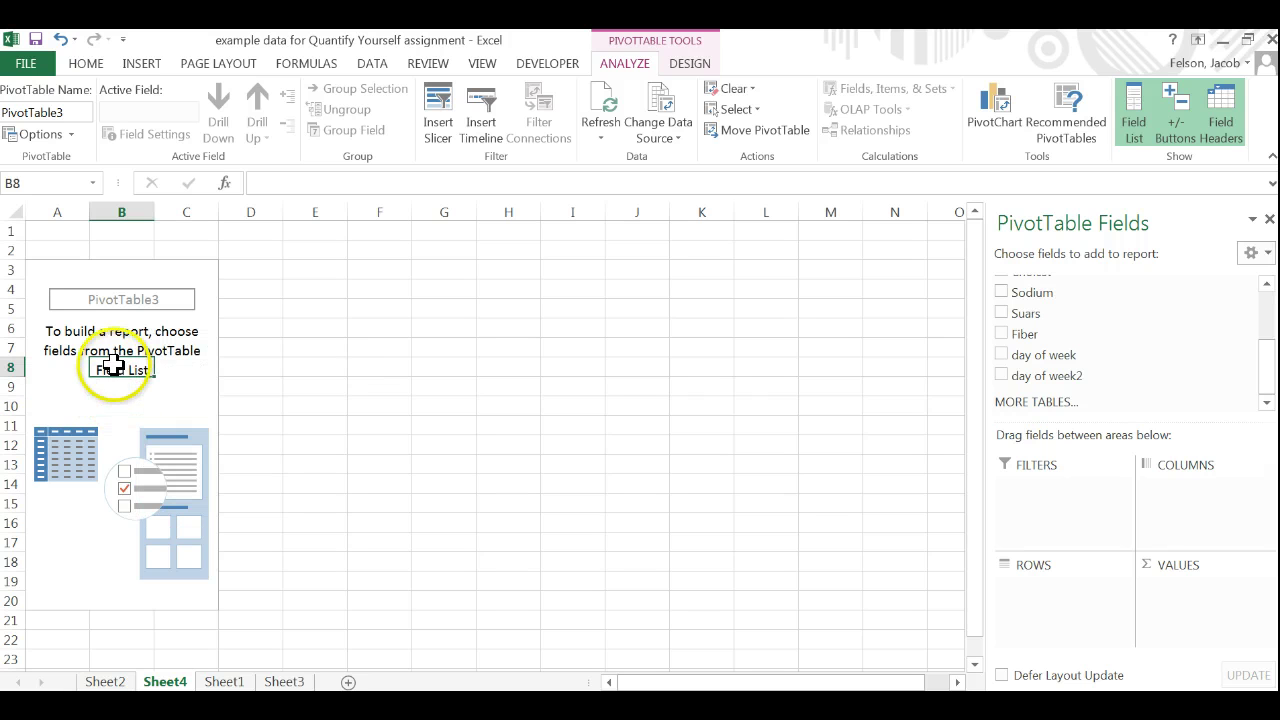
left_click(122, 302)
left_click(121, 299)
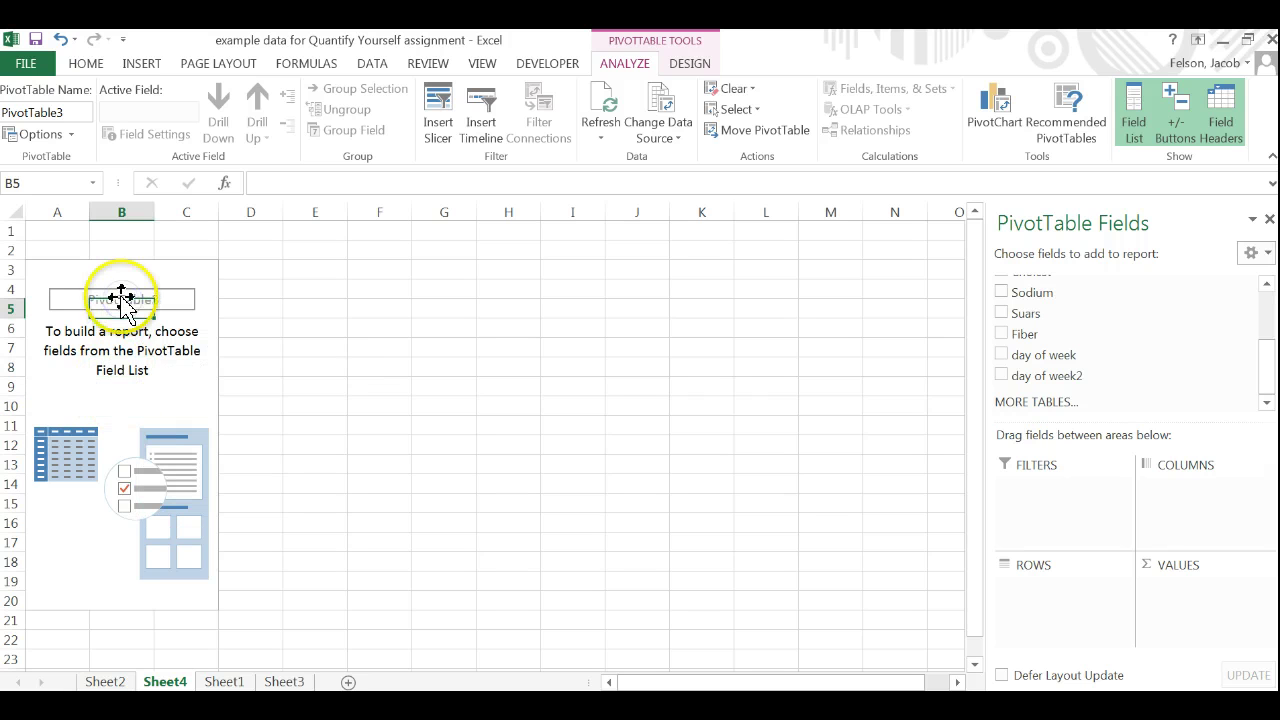
right_click(104, 369)
left_click(150, 431)
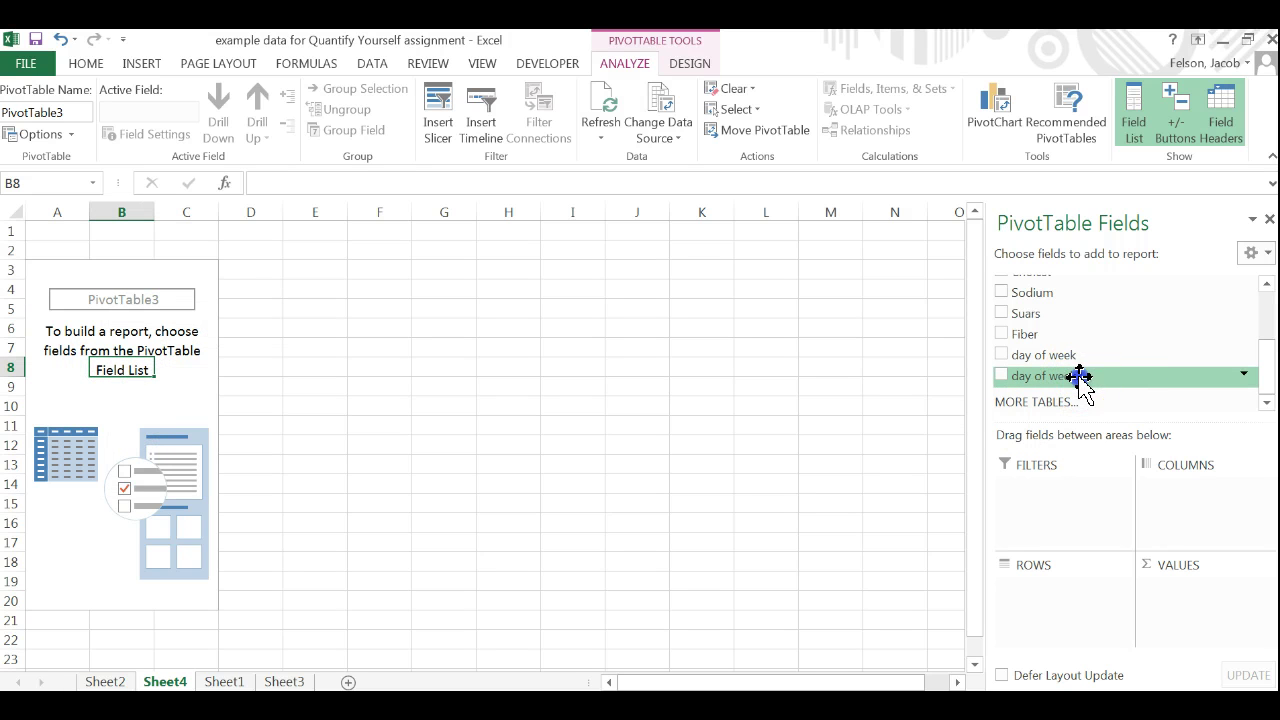
left_click_drag(1086, 374, 1058, 580)
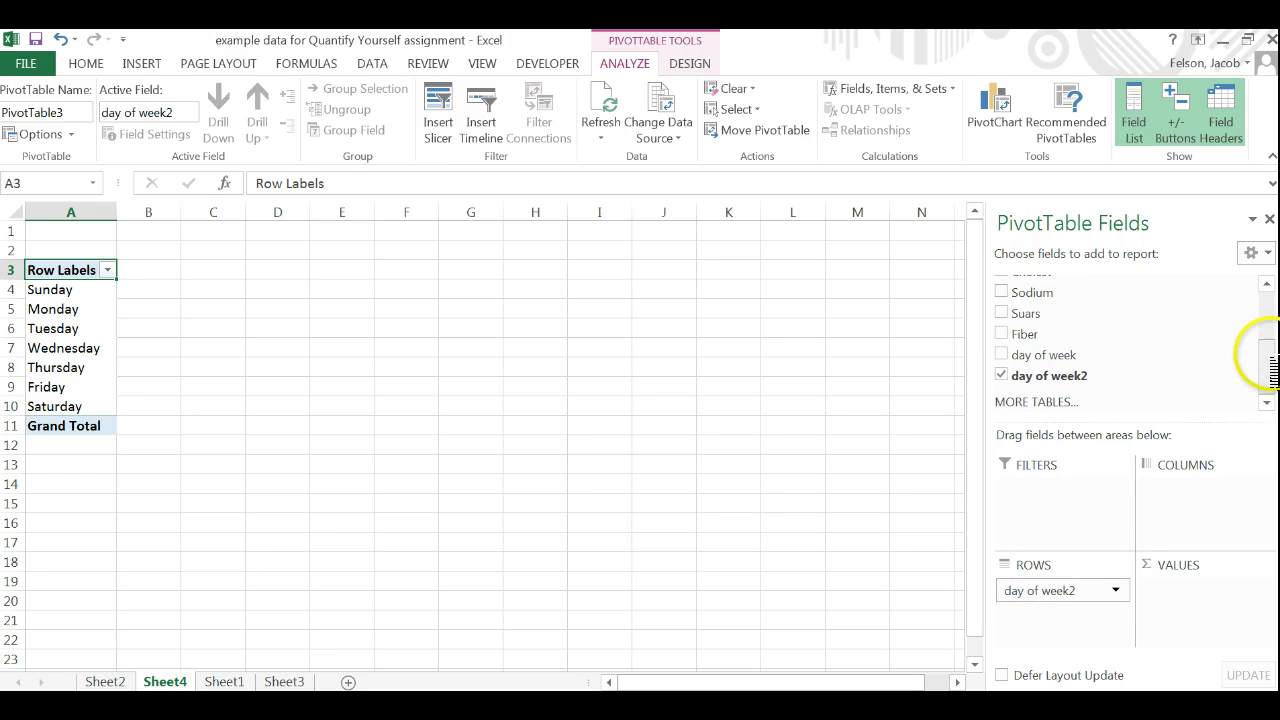
Add the Calories field to the PivotTable's values and summarize it by Average
left_click_drag(1257, 348, 1270, 290)
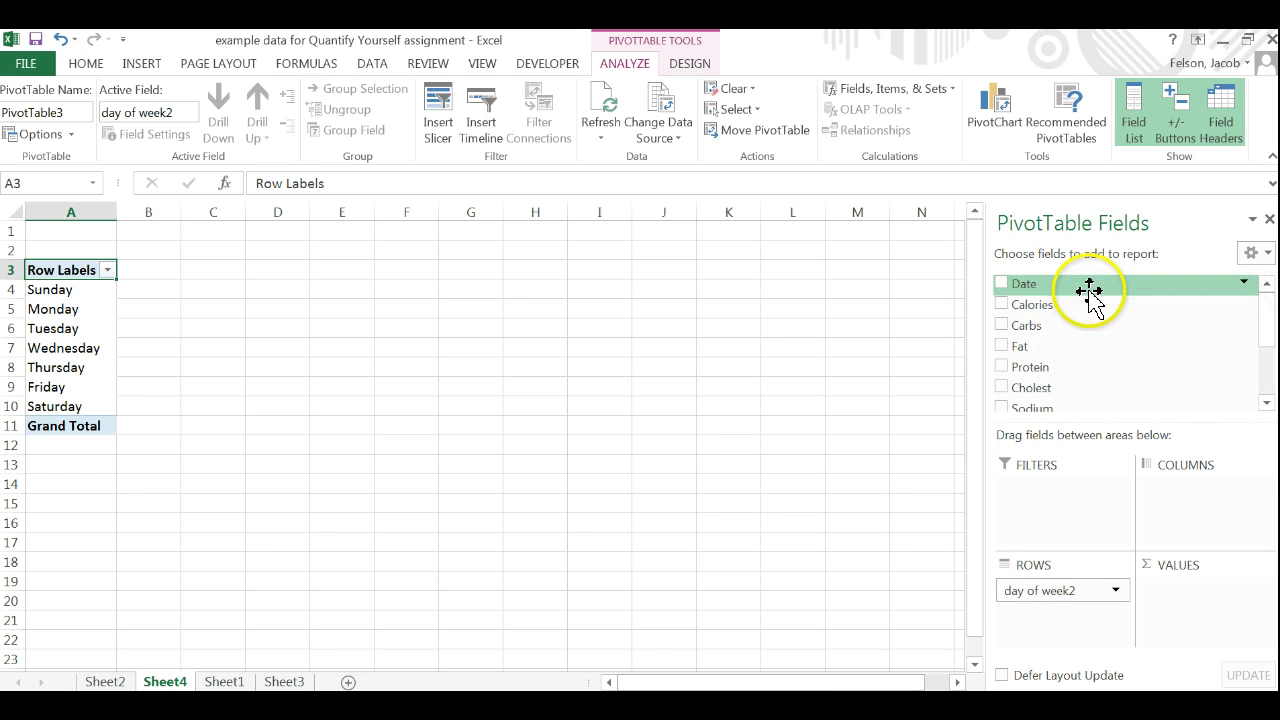
left_click_drag(1067, 305, 1203, 596)
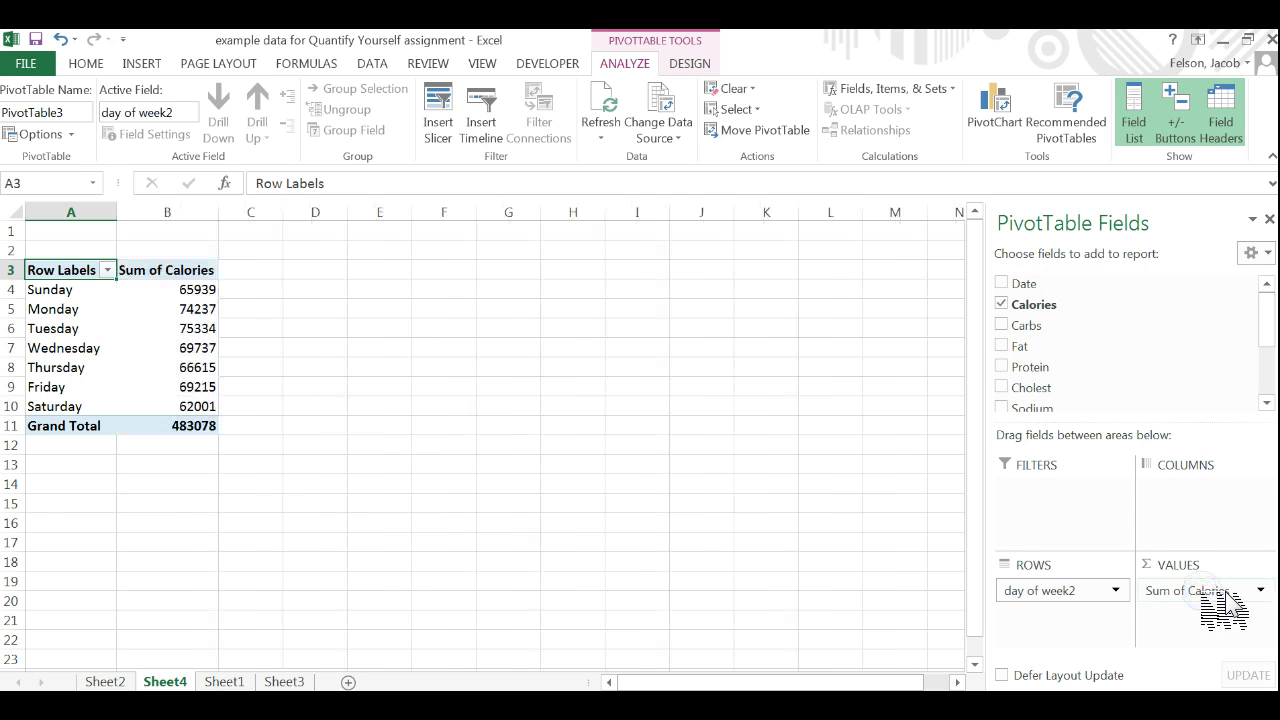
left_click(187, 288)
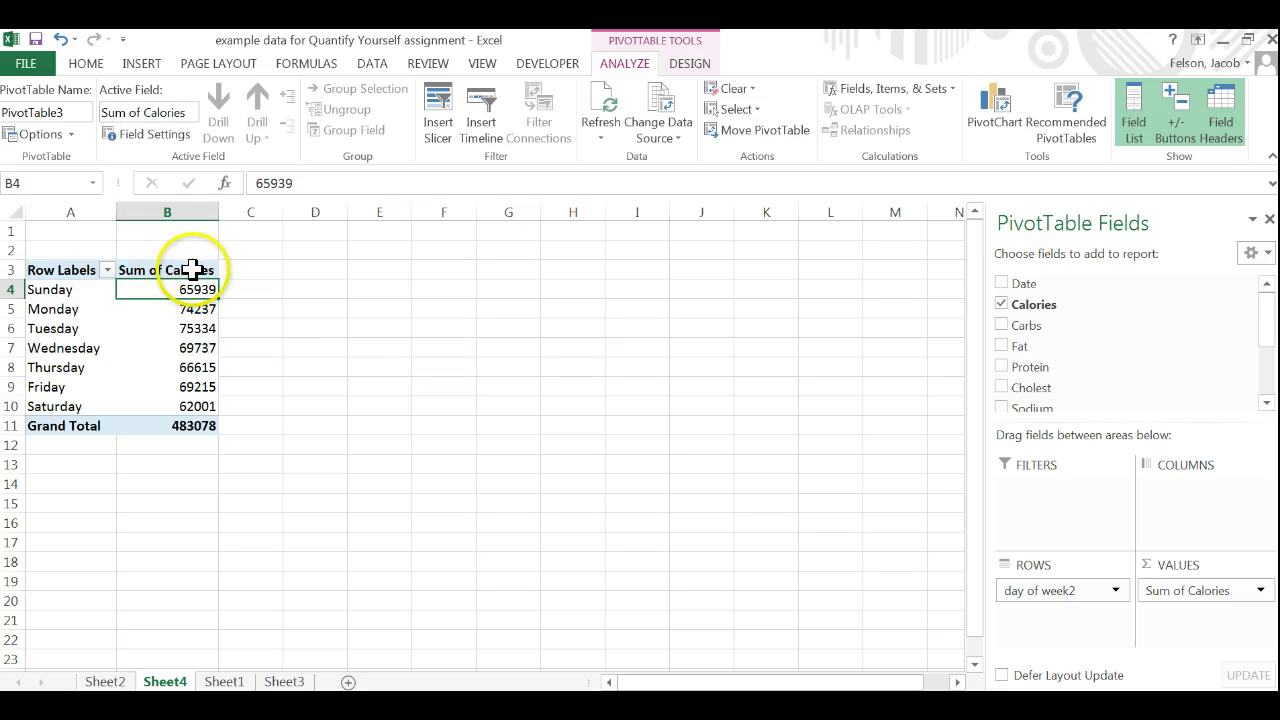
right_click(188, 290)
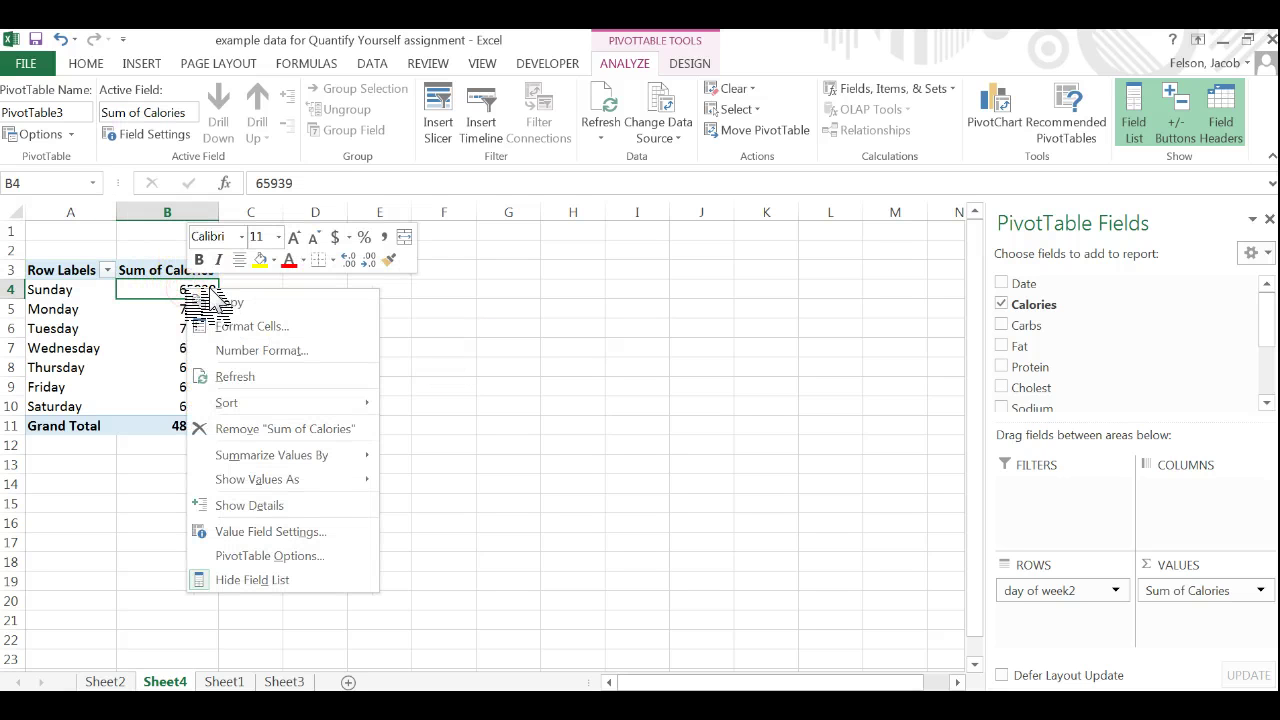
mouse_move(320, 458)
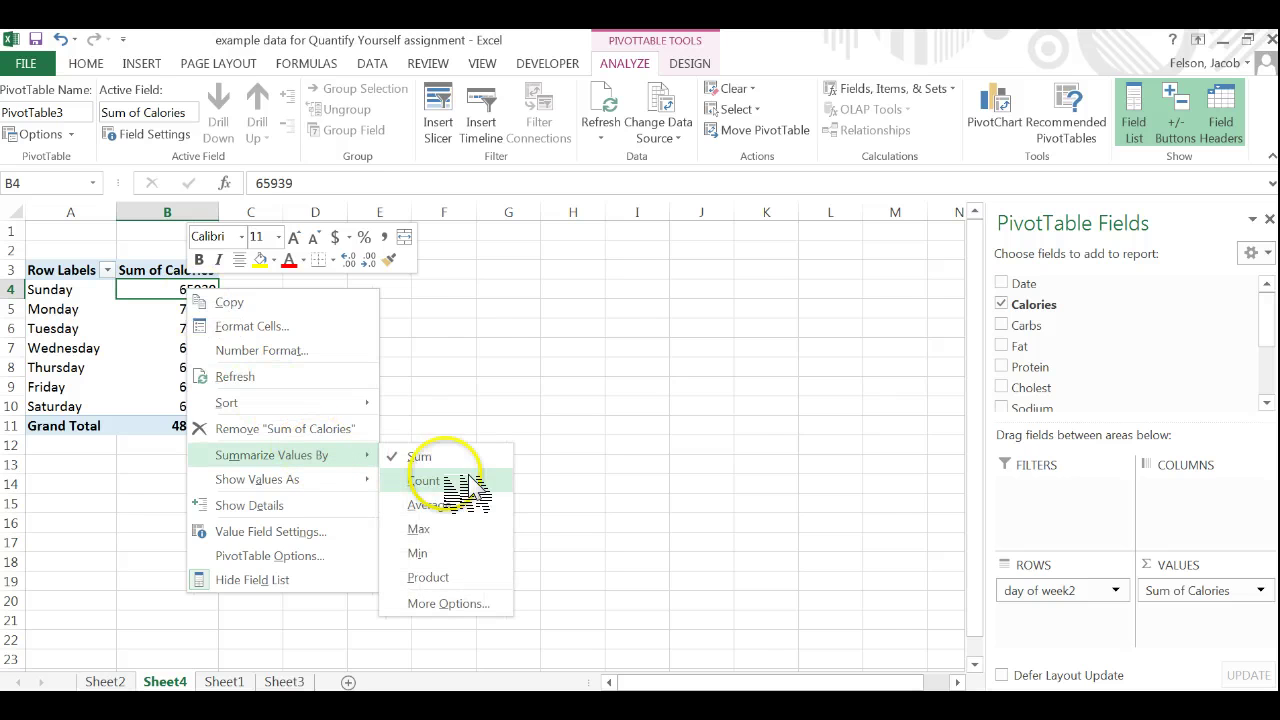
left_click(430, 505)
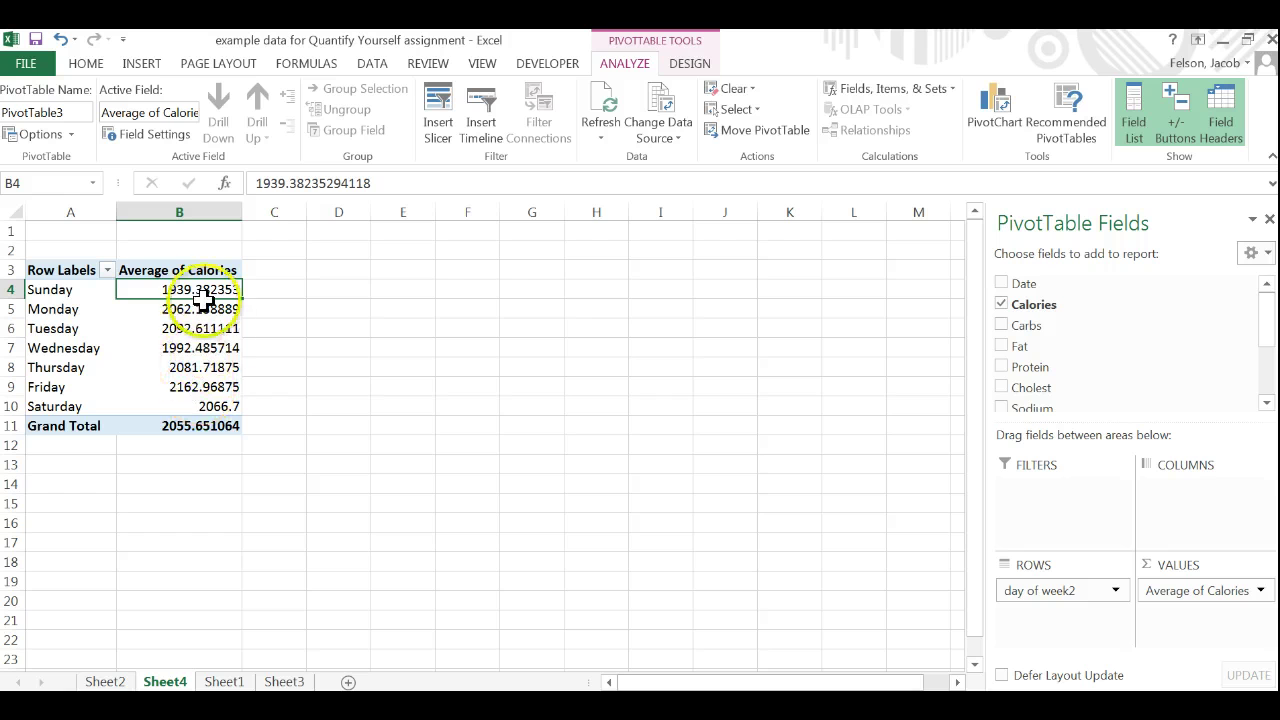
Format the Sunday to Saturday calorie averages in B4:B10 as whole numbers without decimal places
left_click(200, 212)
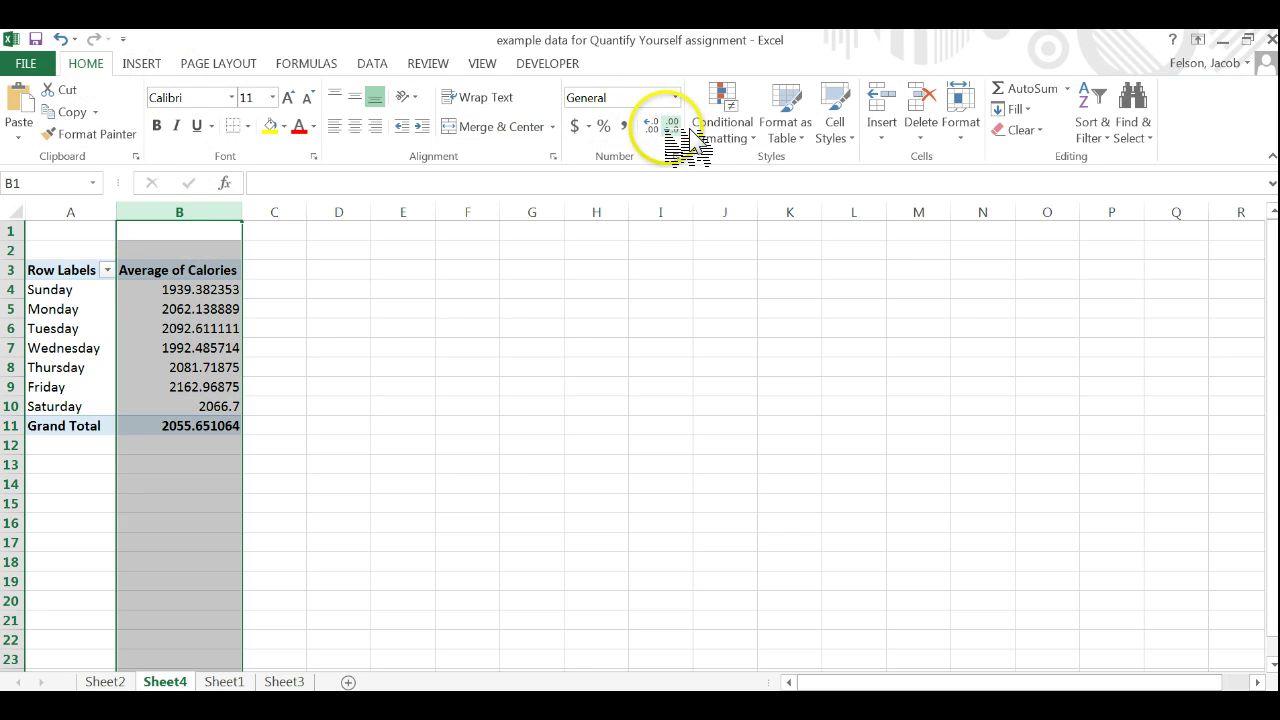
left_click_drag(208, 289, 228, 406)
left_click(651, 127)
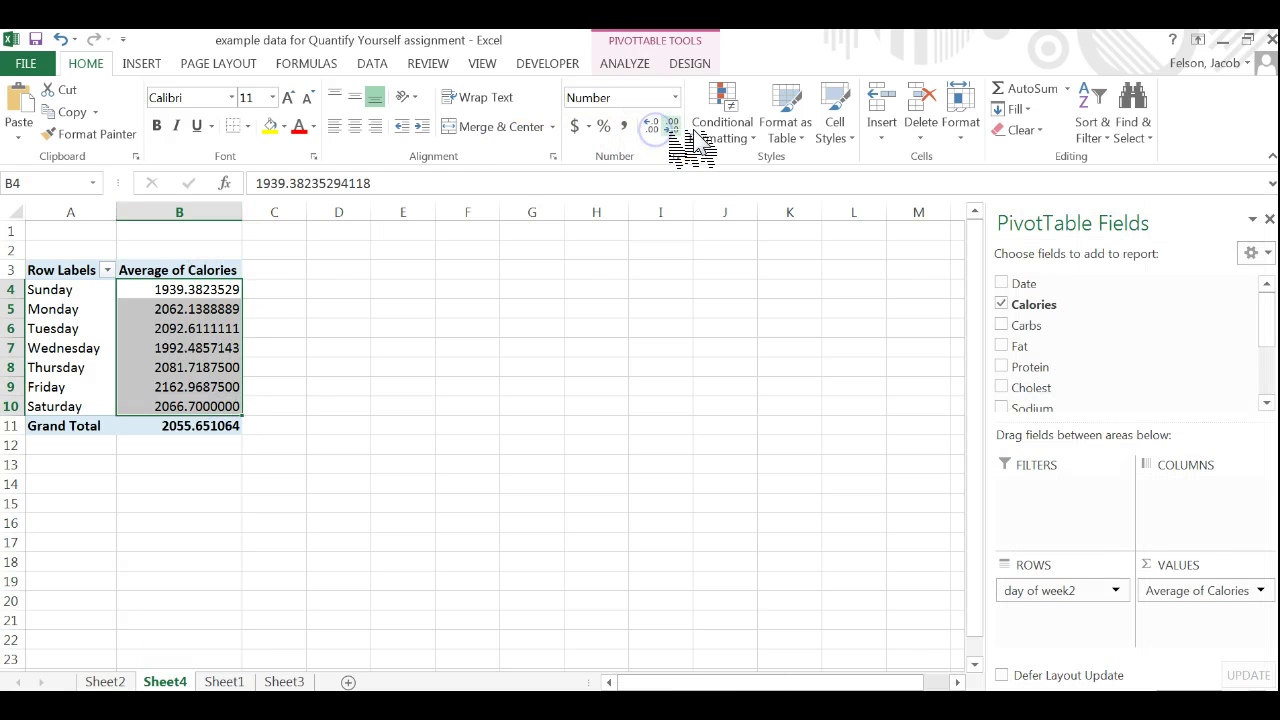
left_click(672, 127)
left_click(672, 127)
left_click(671, 127)
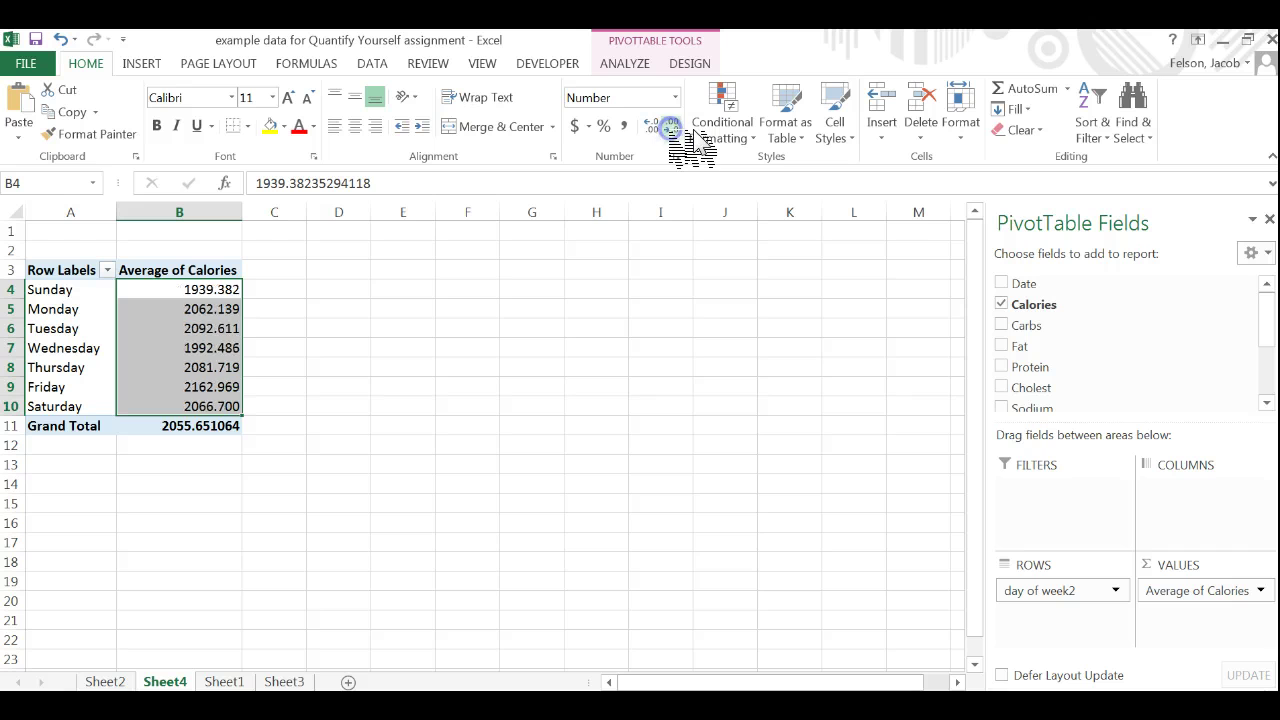
left_click(671, 127)
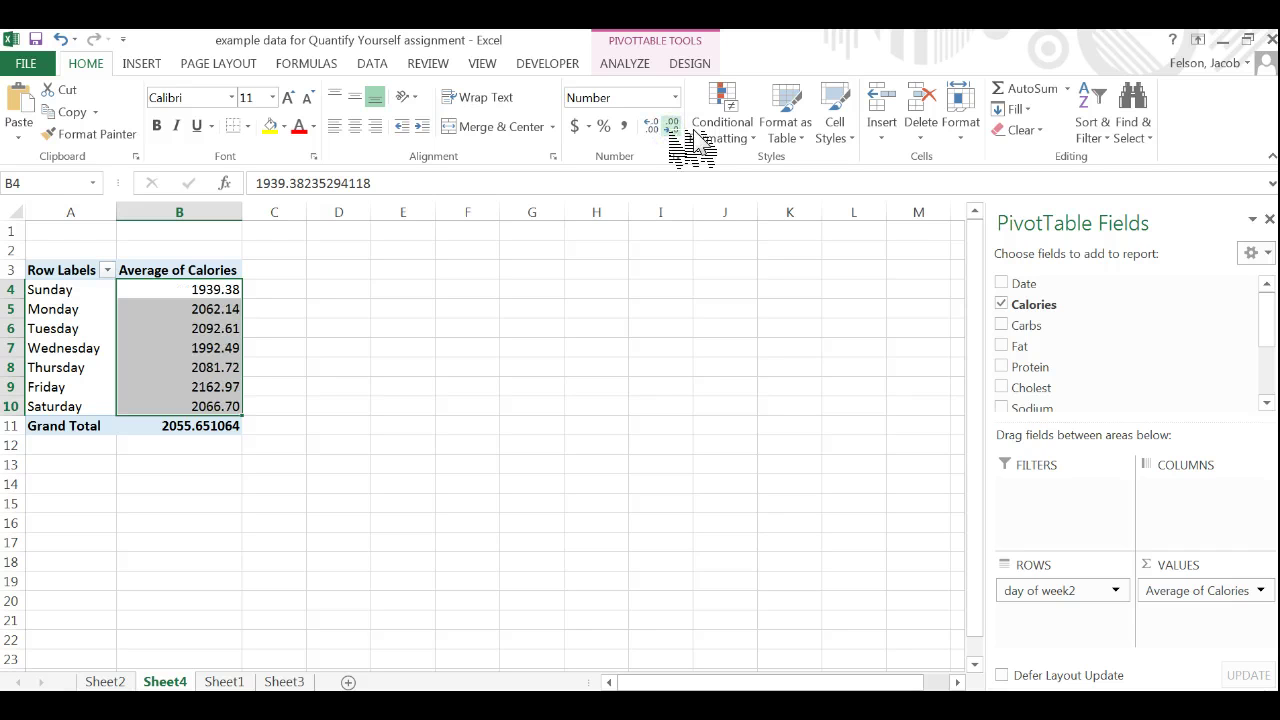
left_click(671, 127)
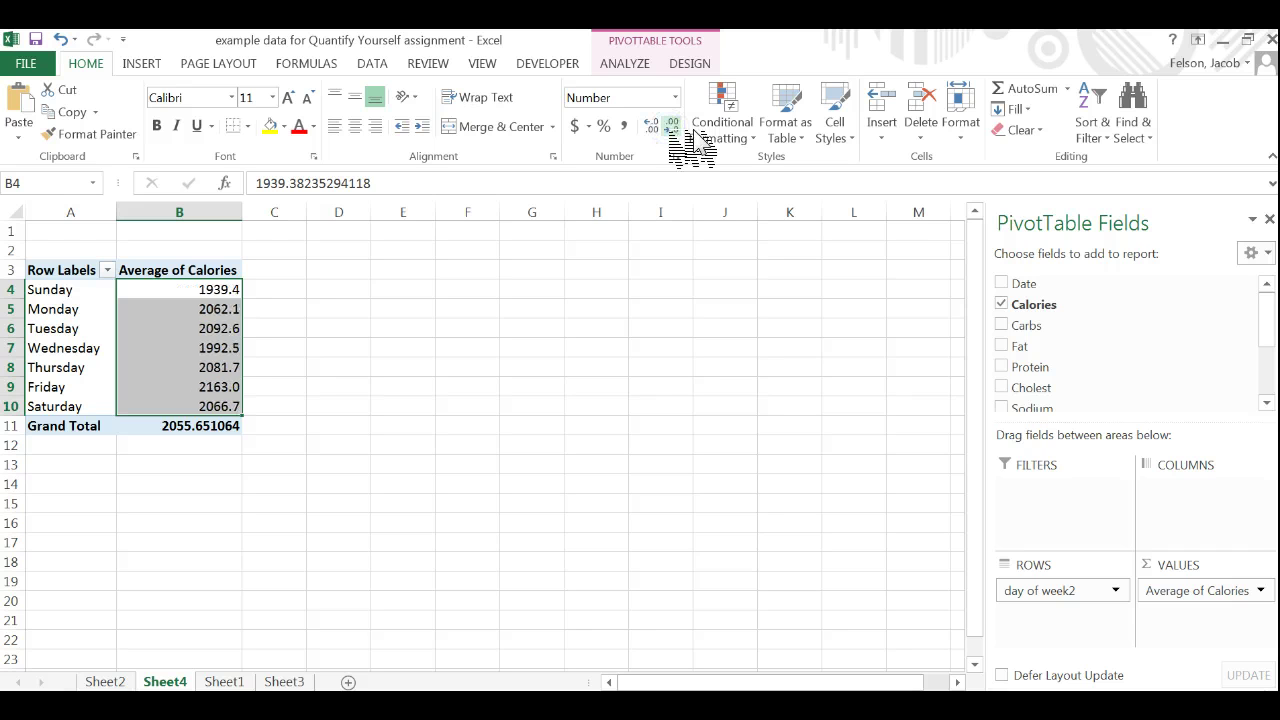
left_click(671, 127)
left_click(162, 306)
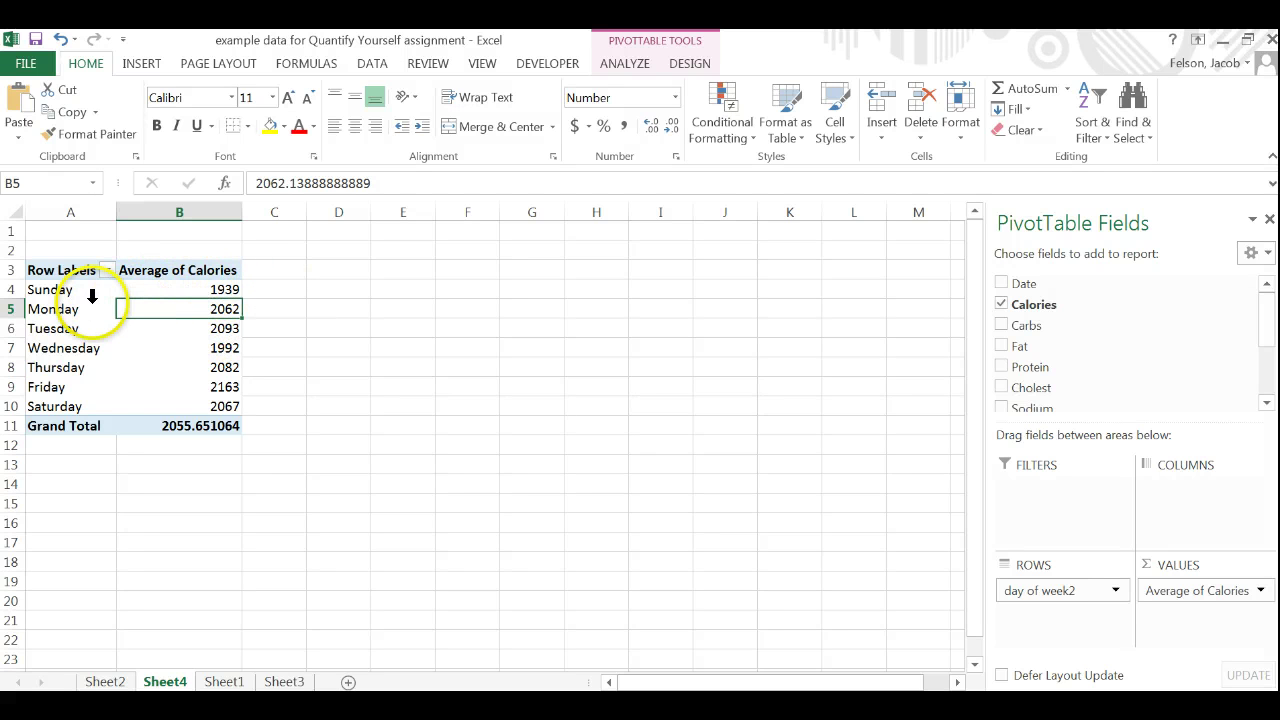
left_click(191, 287)
left_click(189, 306)
left_click(177, 330)
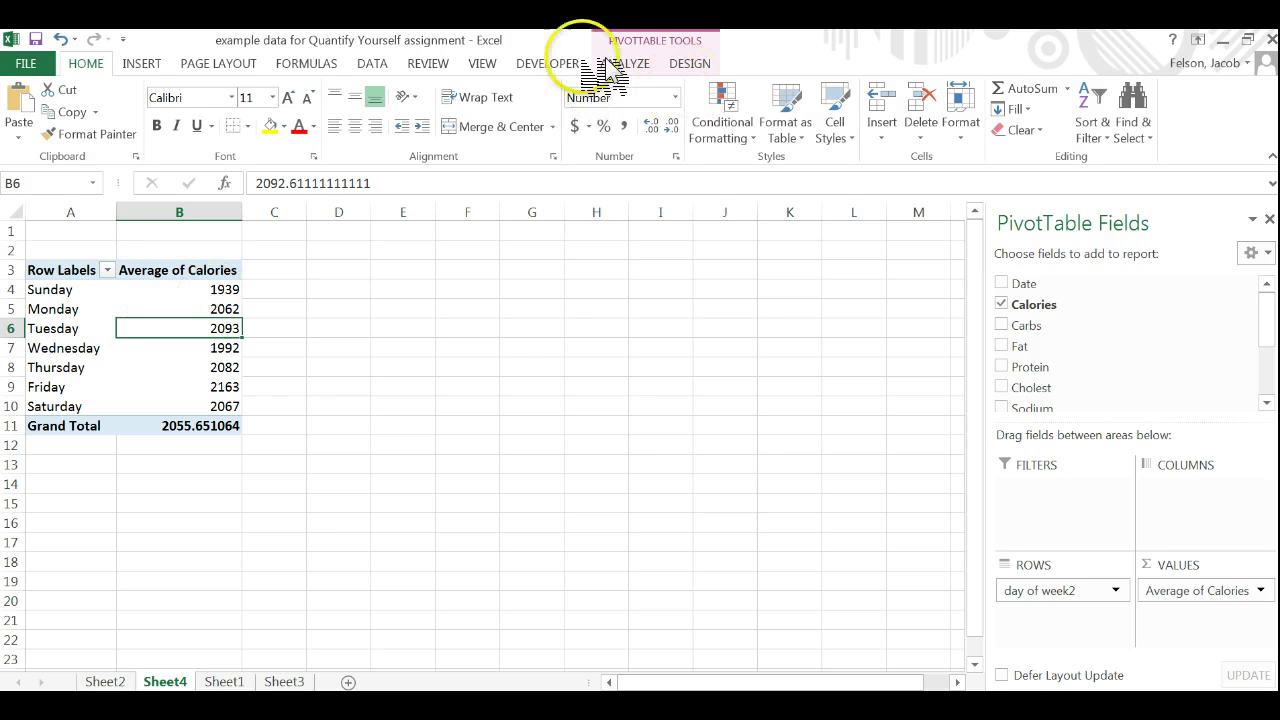
left_click(658, 47)
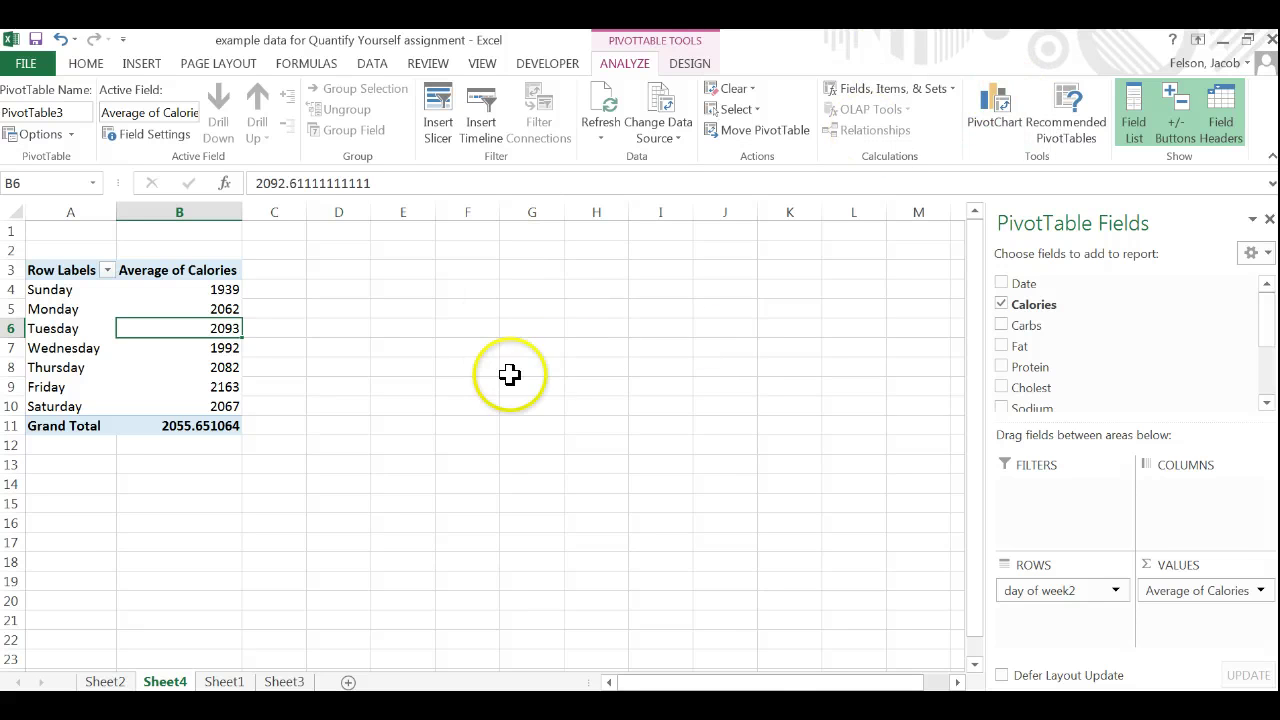
left_click(720, 370)
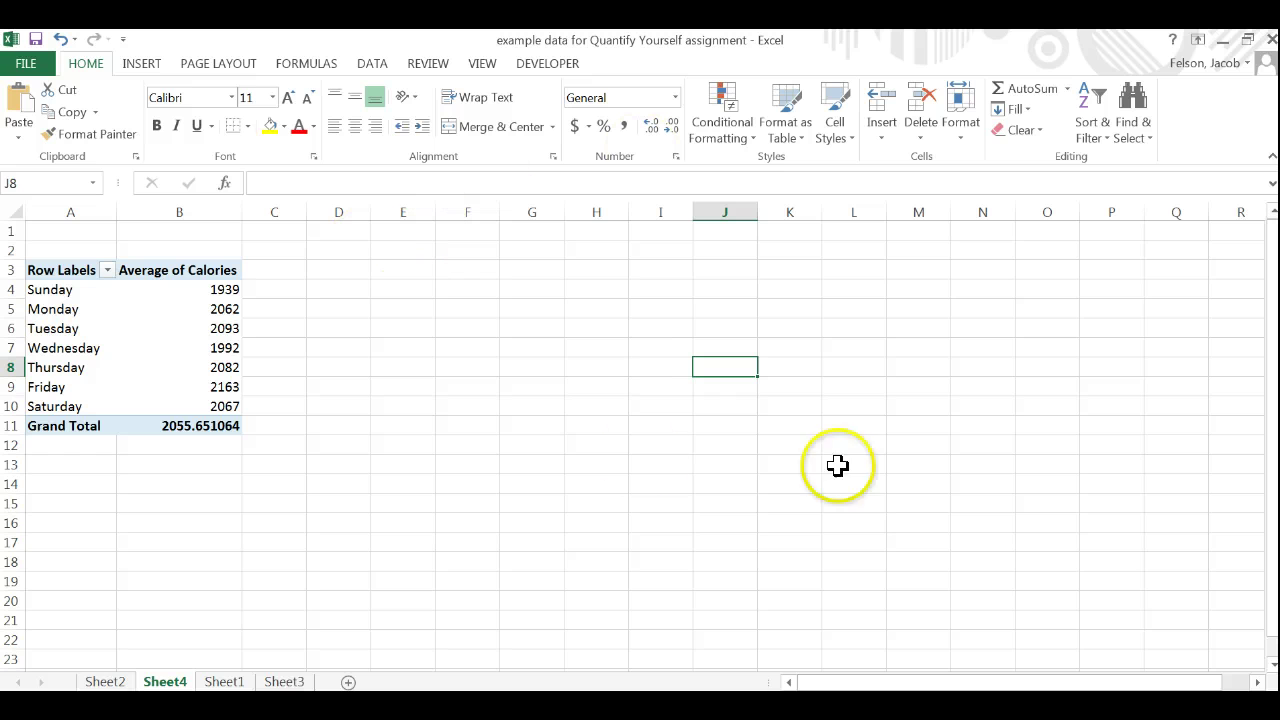
Insert a Clustered Column PivotChart of the average calories by weekday from the PivotTable
left_click(132, 348)
mouse_move(132, 348)
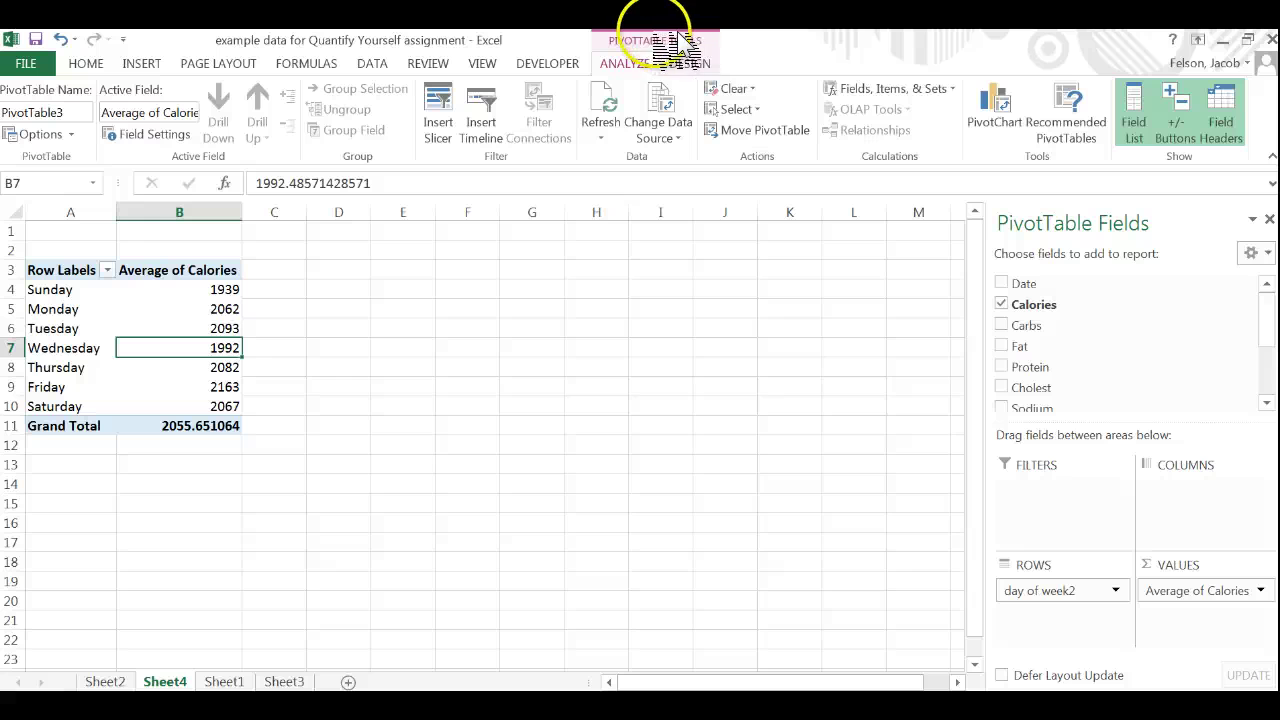
left_click(1003, 100)
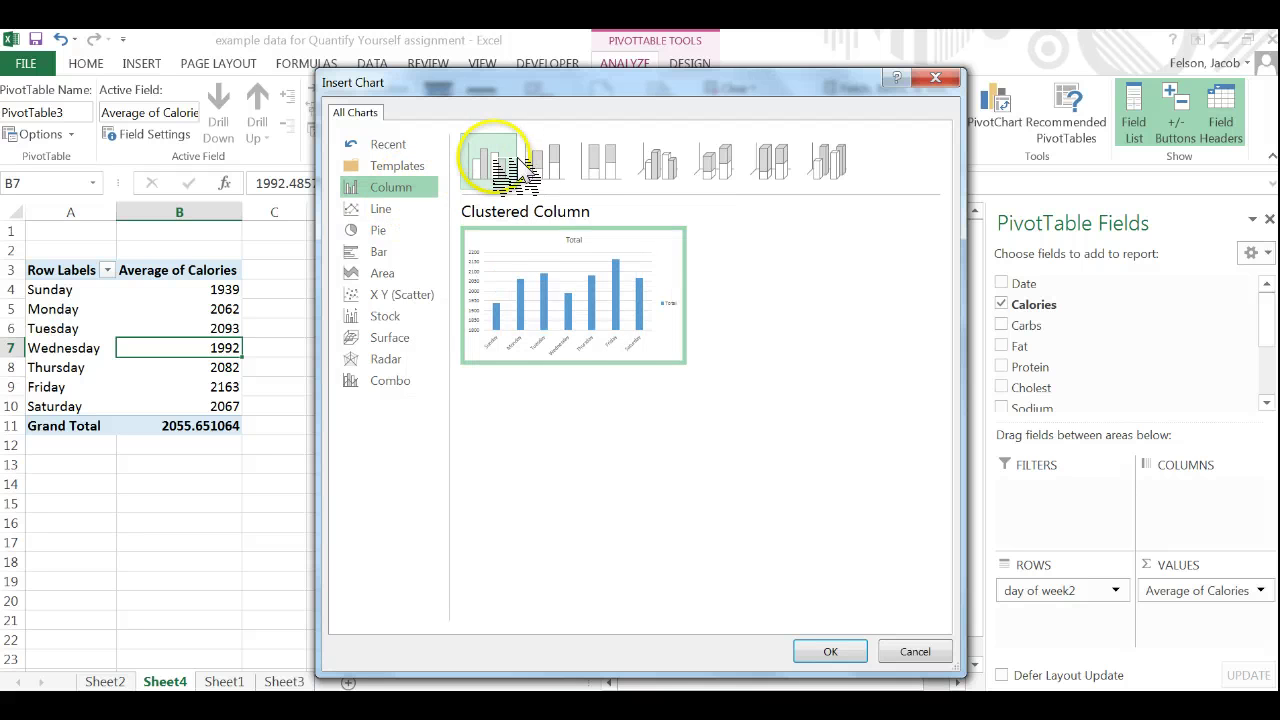
mouse_move(660, 268)
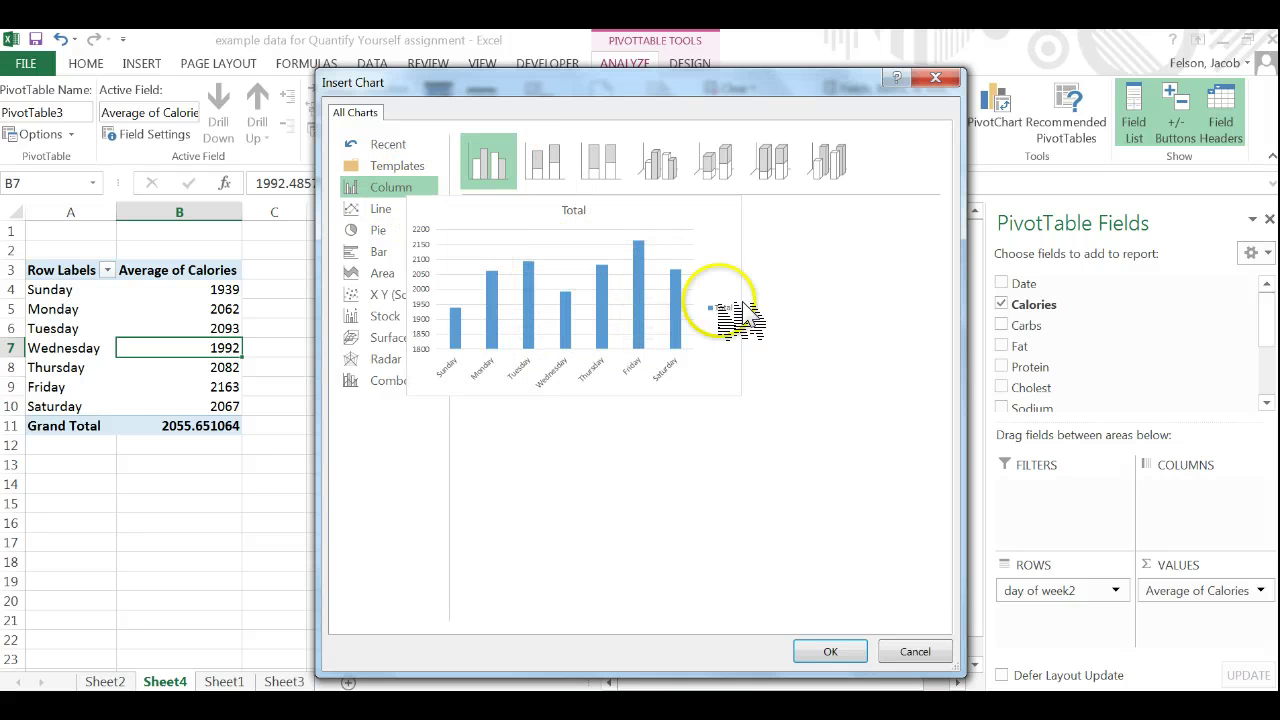
left_click(830, 651)
Place the PivotChart beside the PivotTable and enlarge it to about 3.35" high by 6.01" wide
left_click_drag(689, 331, 732, 277)
left_click_drag(798, 549, 895, 583)
left_click_drag(838, 295, 803, 280)
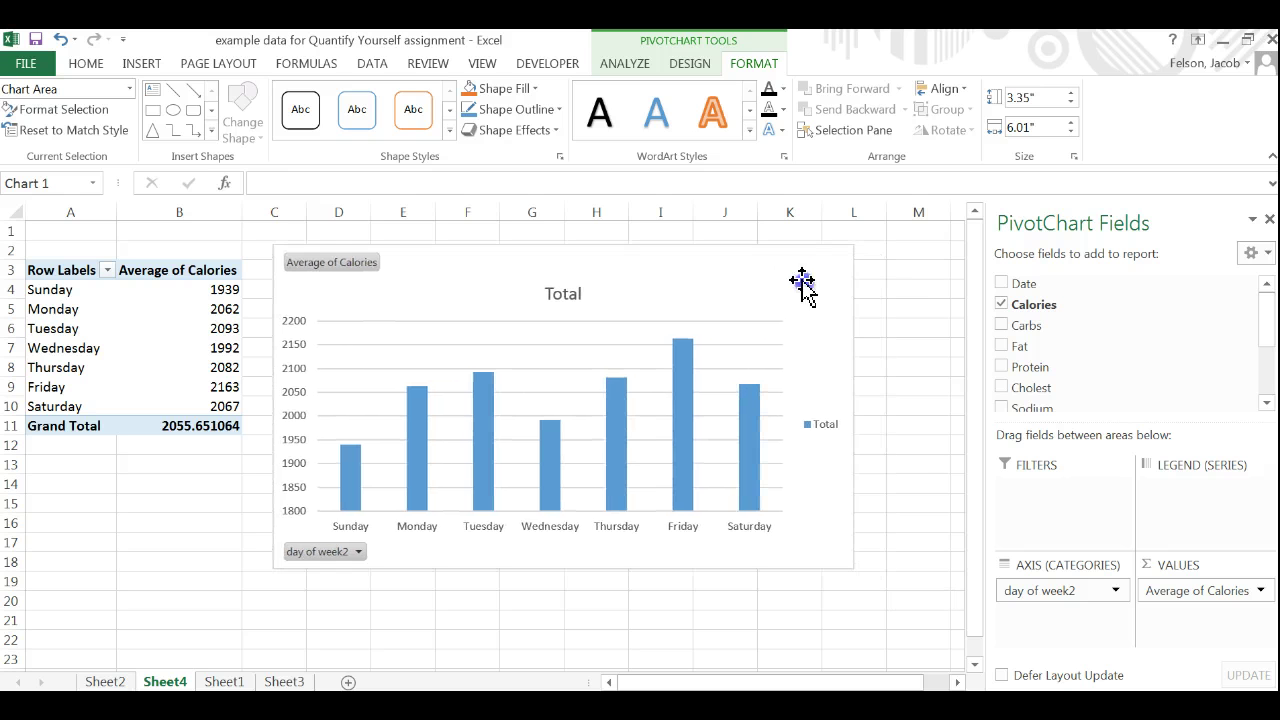
Delete the chart's Total legend, then shift the chart slightly and enlarge it to about 3.54" high by 6.39" wide
left_click(822, 424)
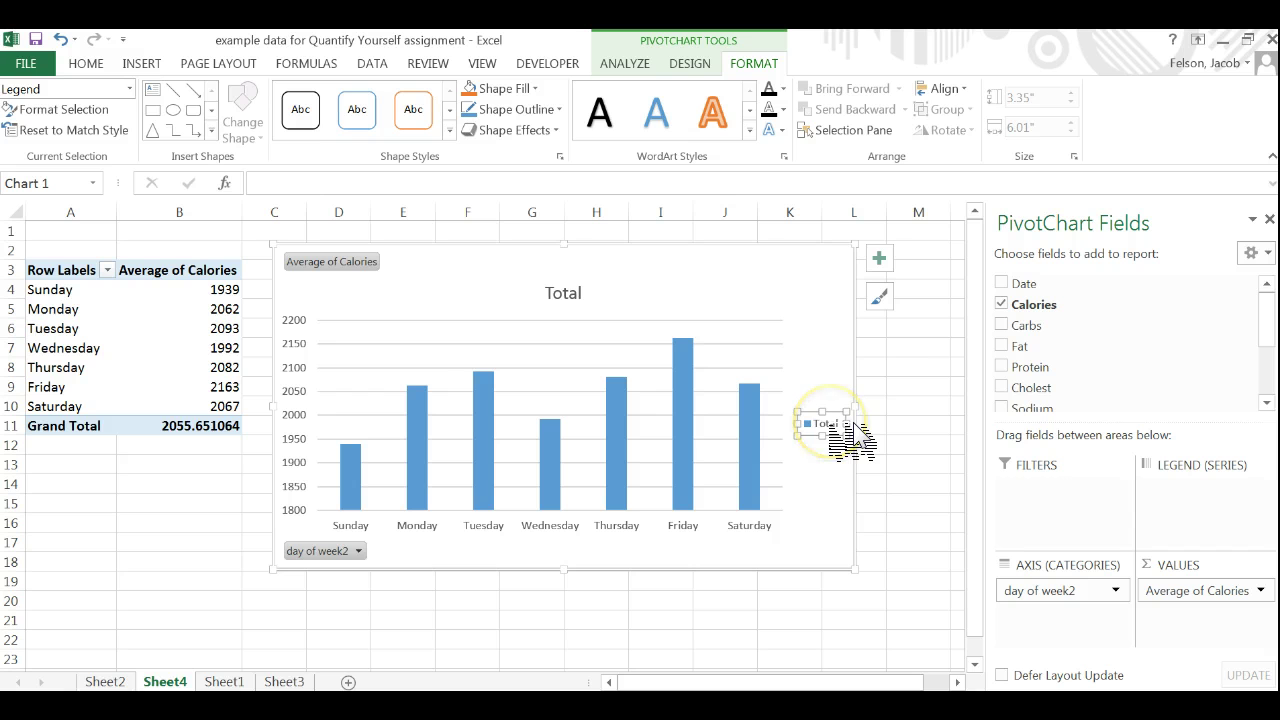
key("Delete")
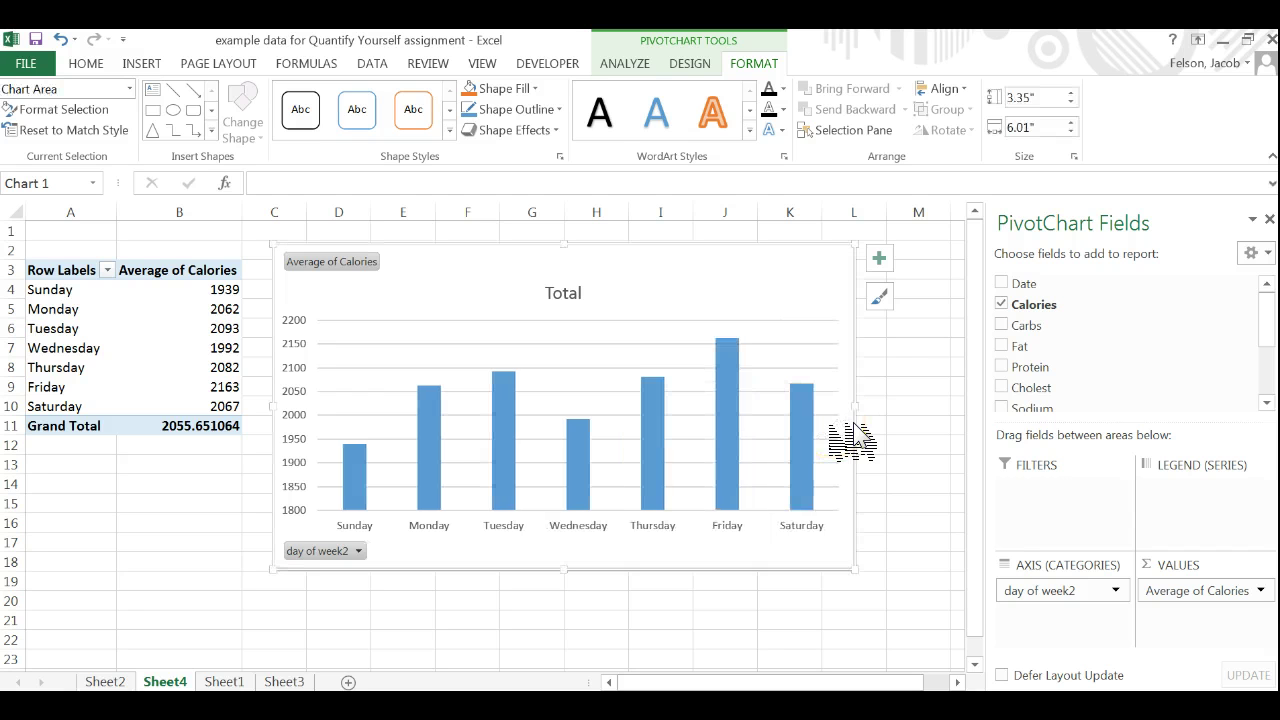
left_click_drag(820, 277, 823, 272)
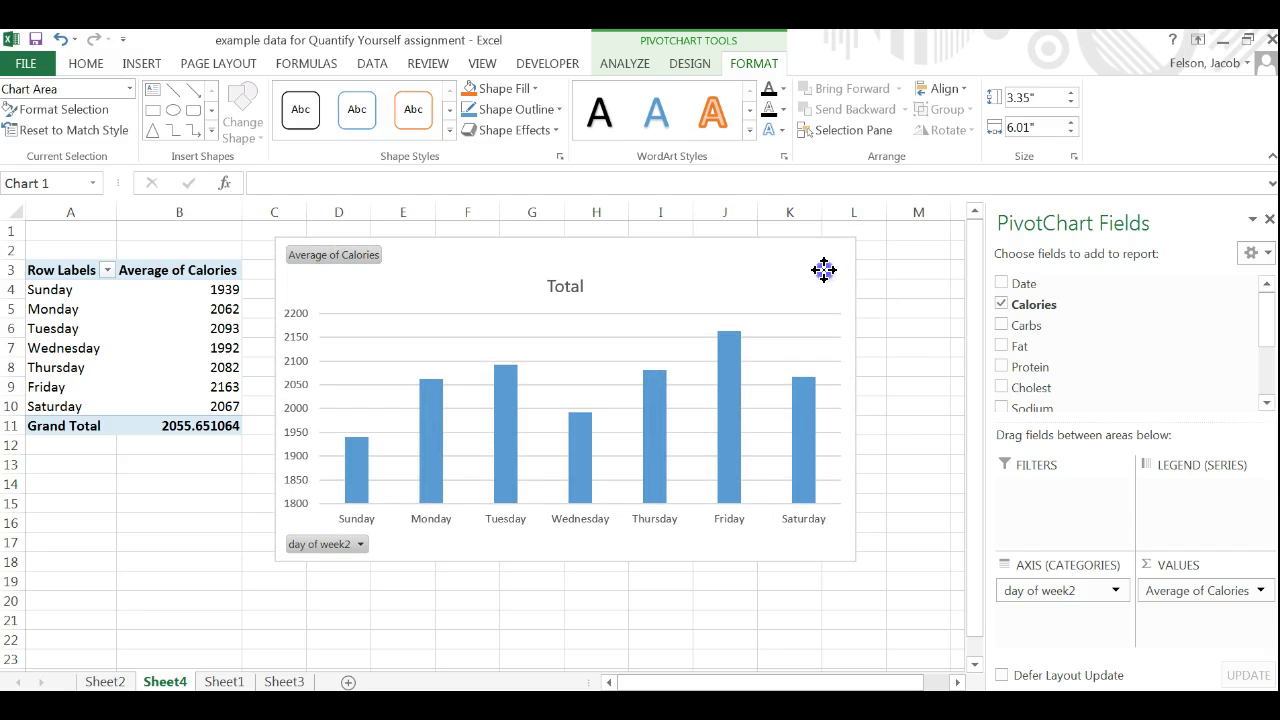
left_click_drag(860, 568, 893, 583)
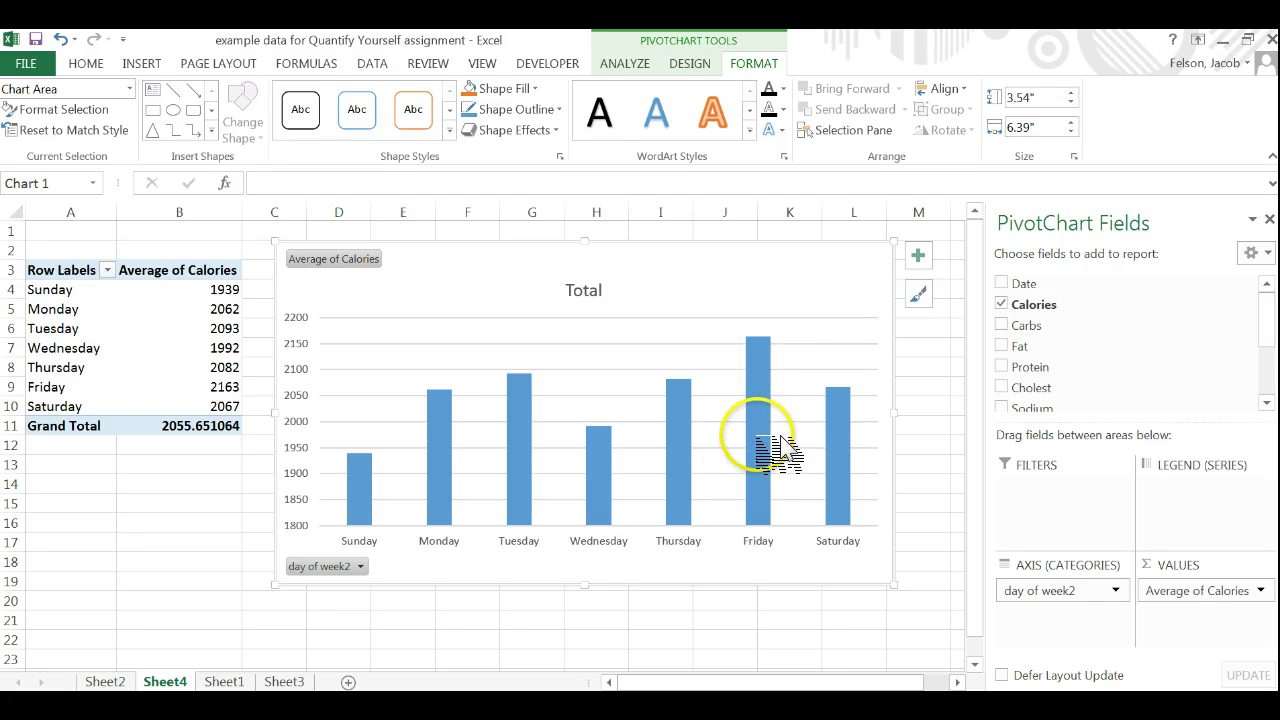
Replace the chart title with "Average number of caloaries consumed by day of the week"
mouse_move(780, 440)
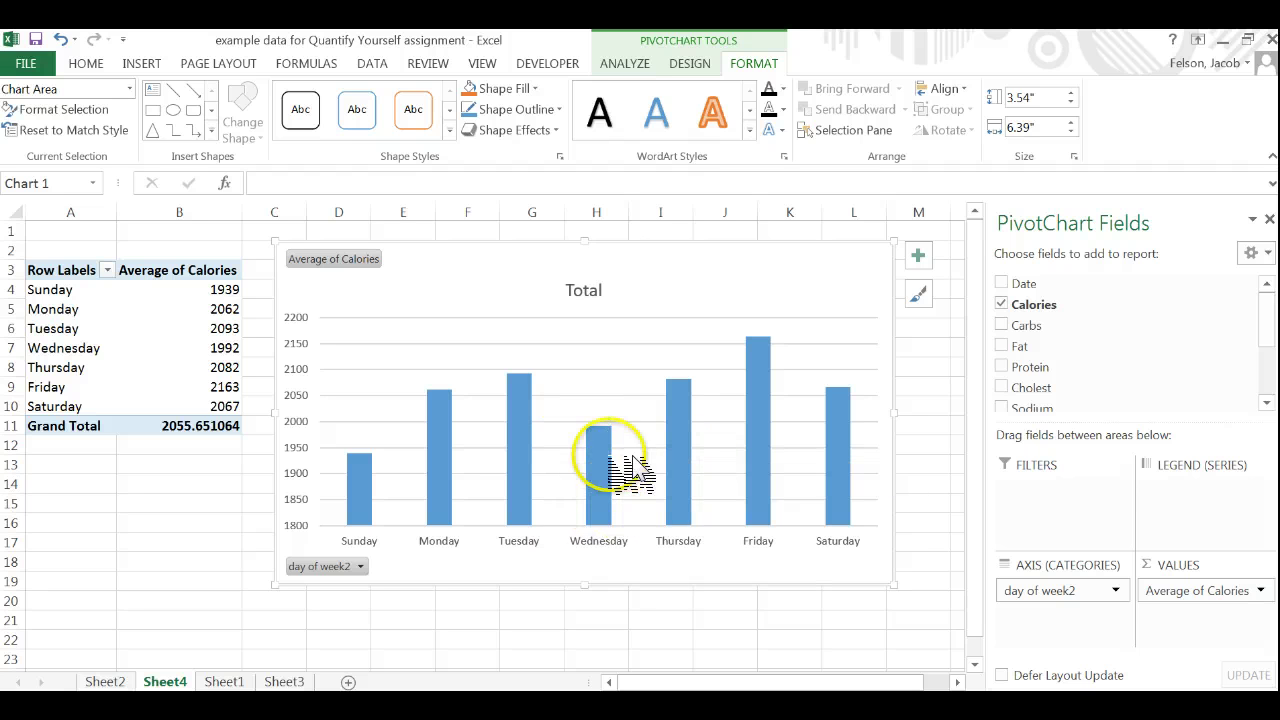
left_click(594, 290)
double_click(594, 290)
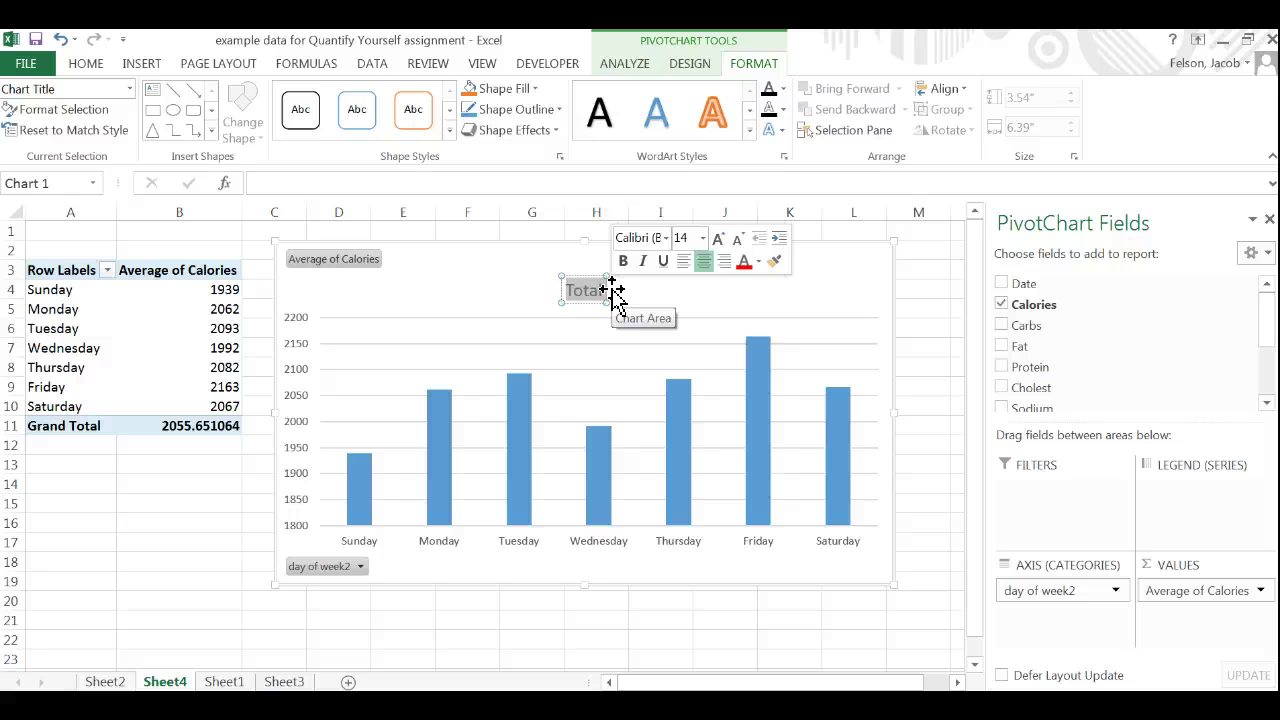
type("Average")
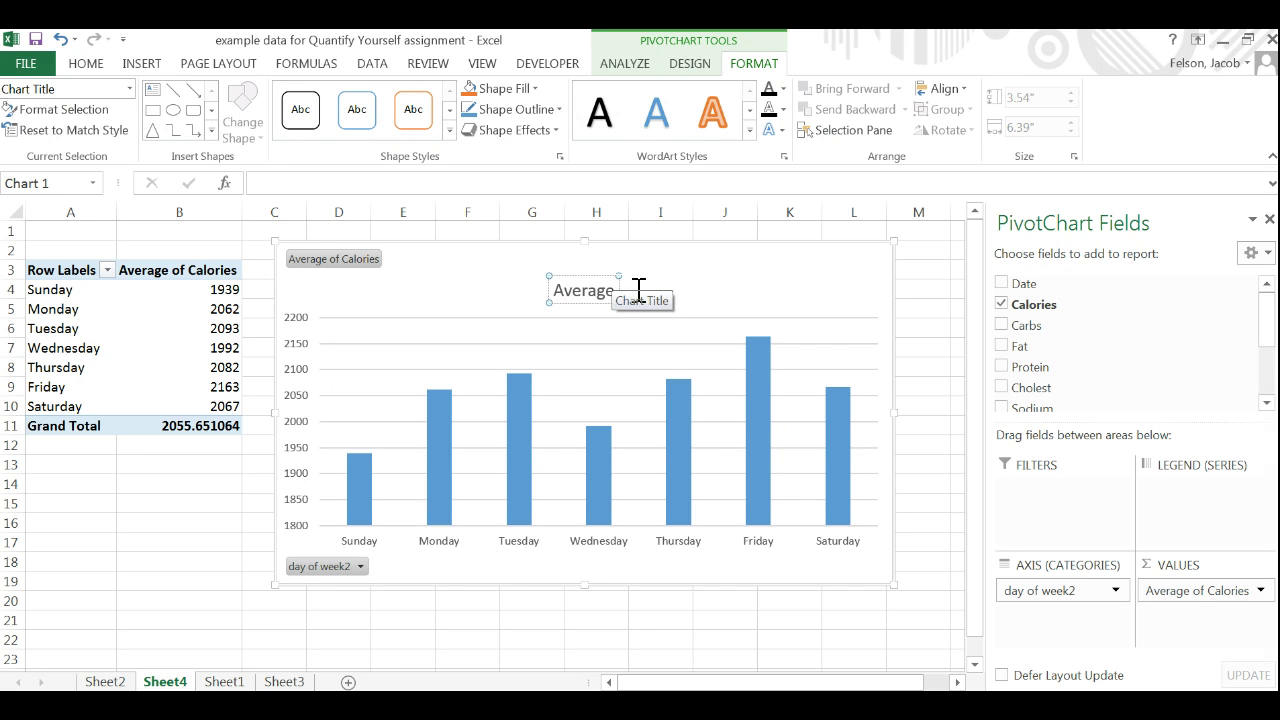
type(" number of calea")
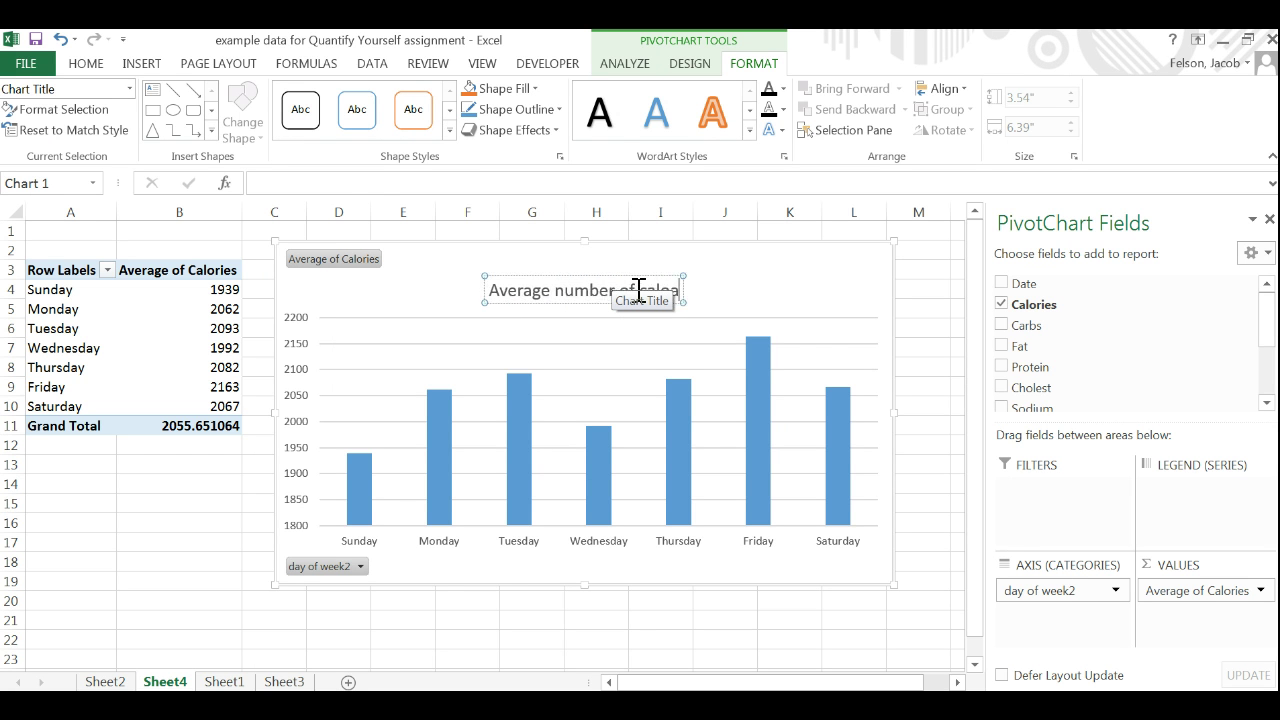
type("ries consumb")
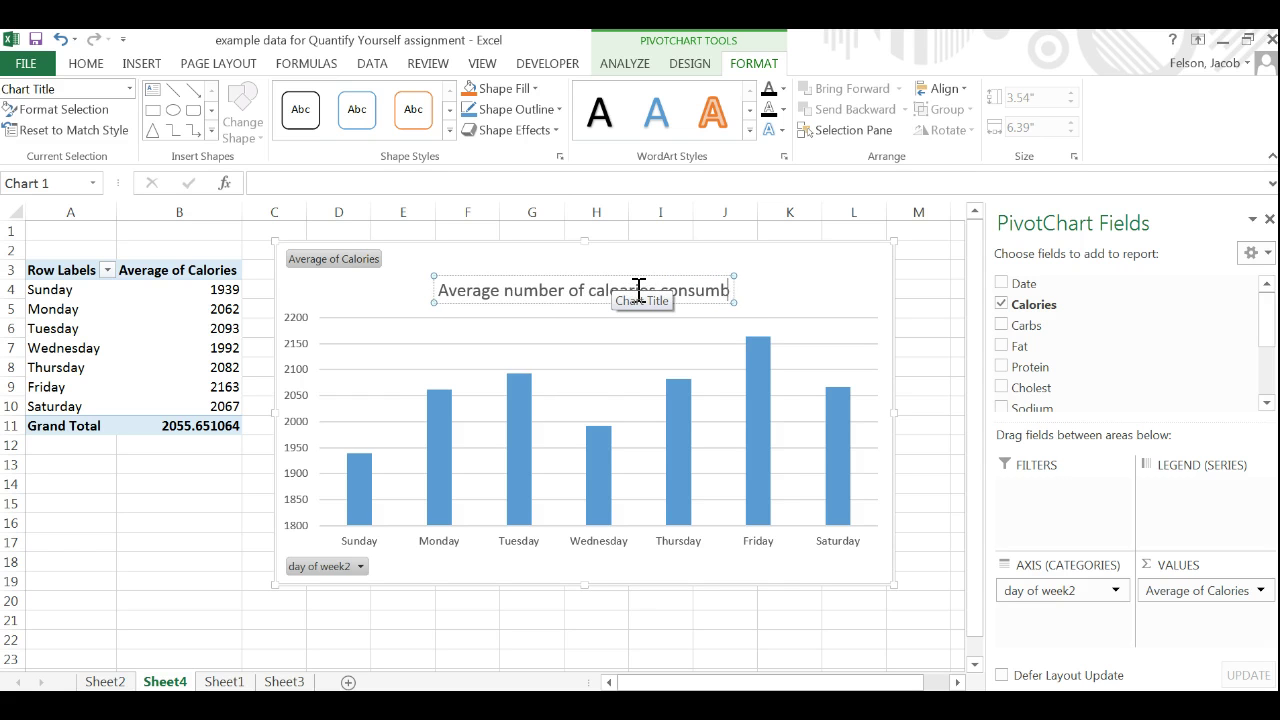
type("d by day of thw")
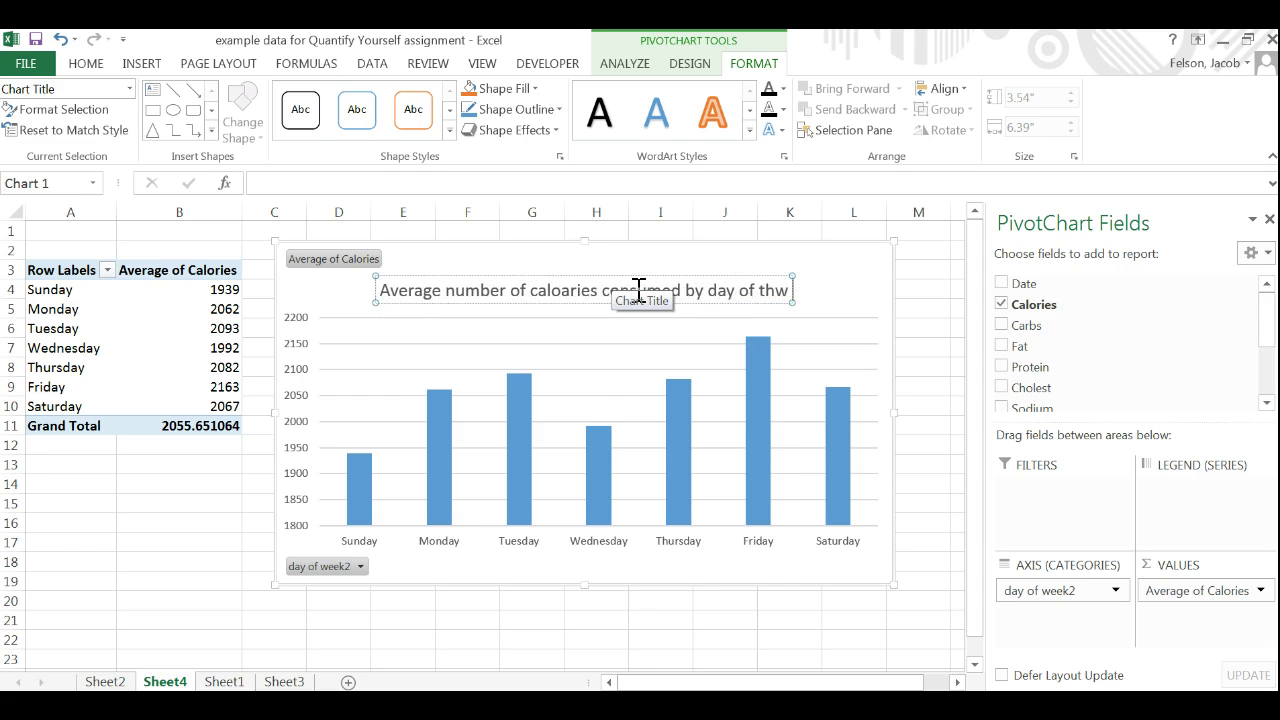
key("BackSpace")
type("e week")
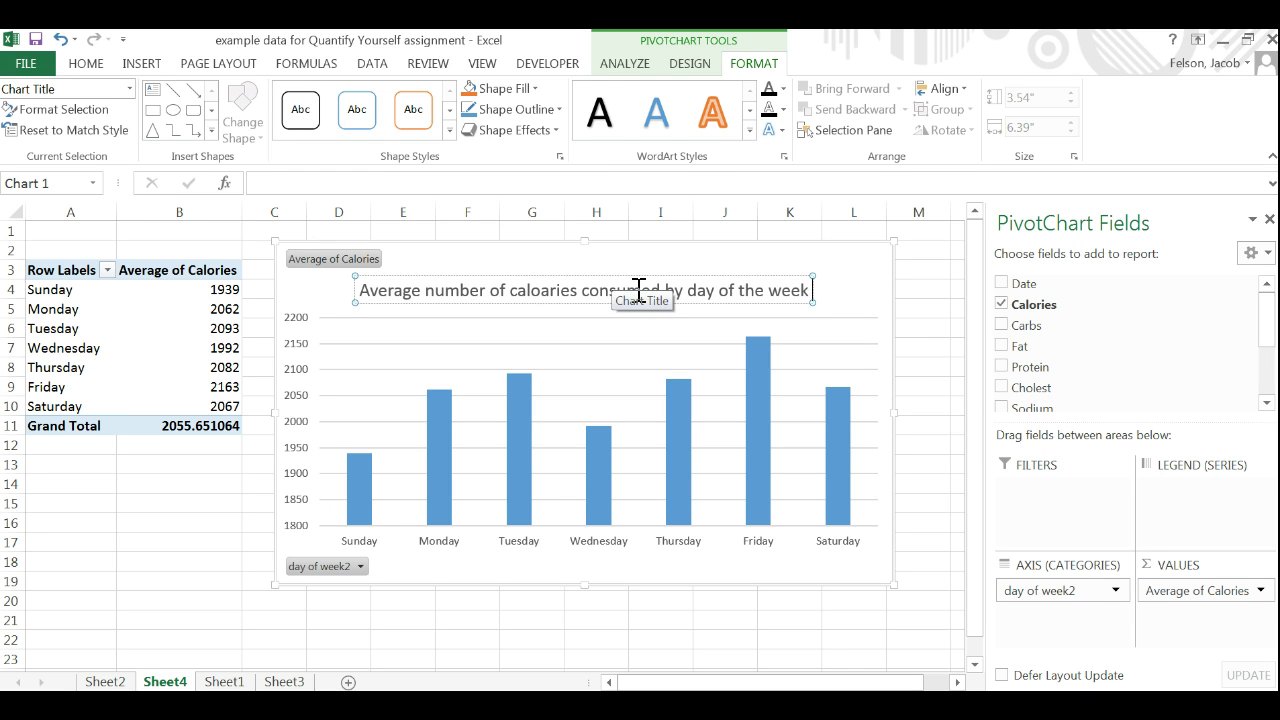
Extend the chart title with the date range "from January to September 2014"
type(" from January 2014 to ")
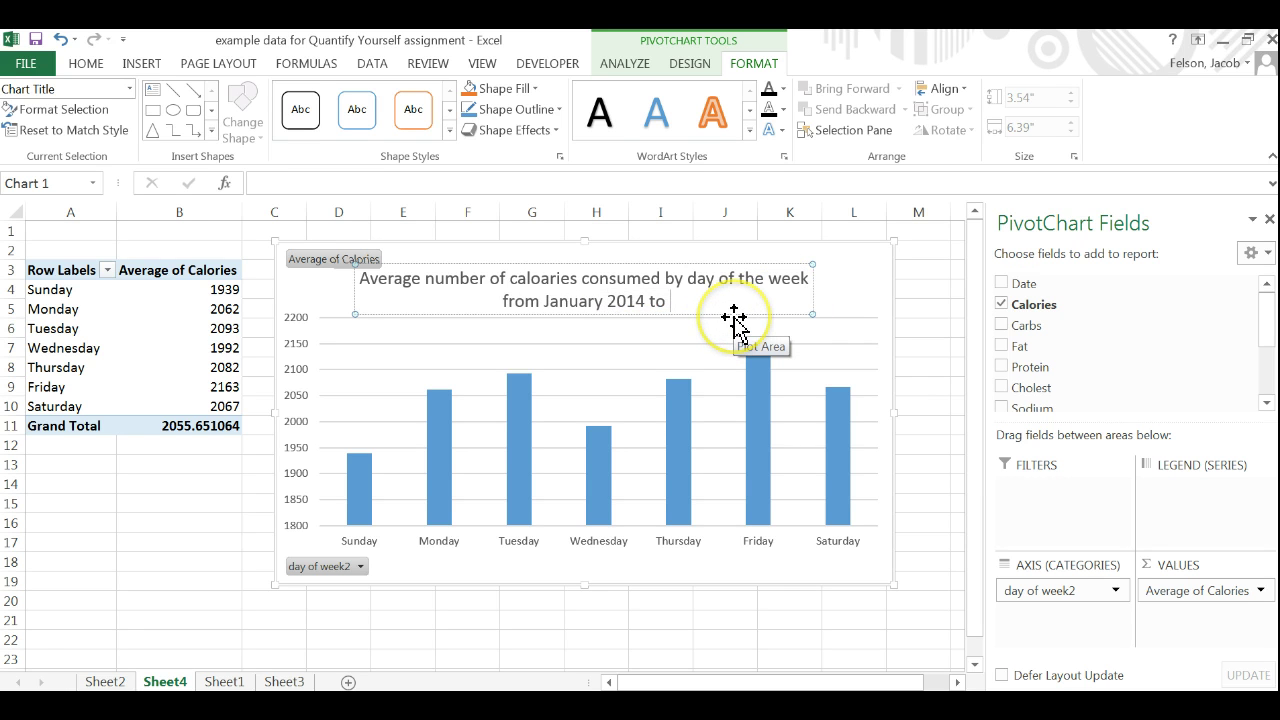
type("September")
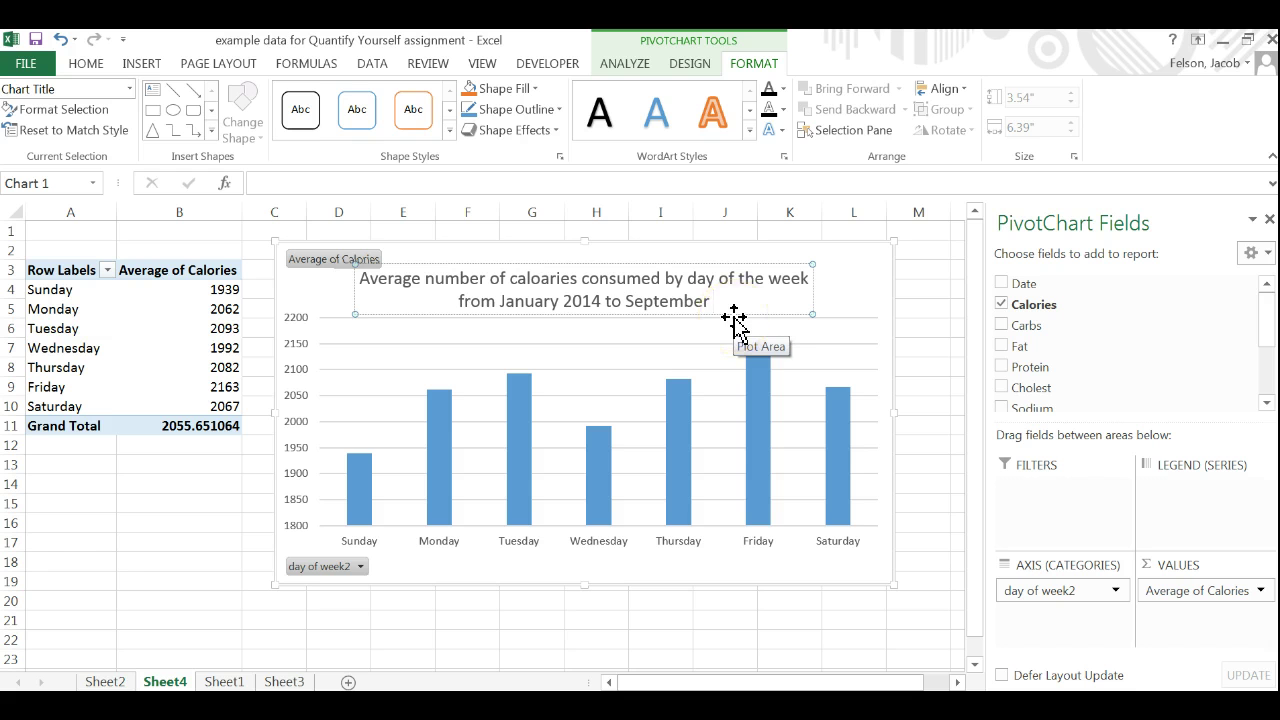
double_click(588, 300)
key("Delete")
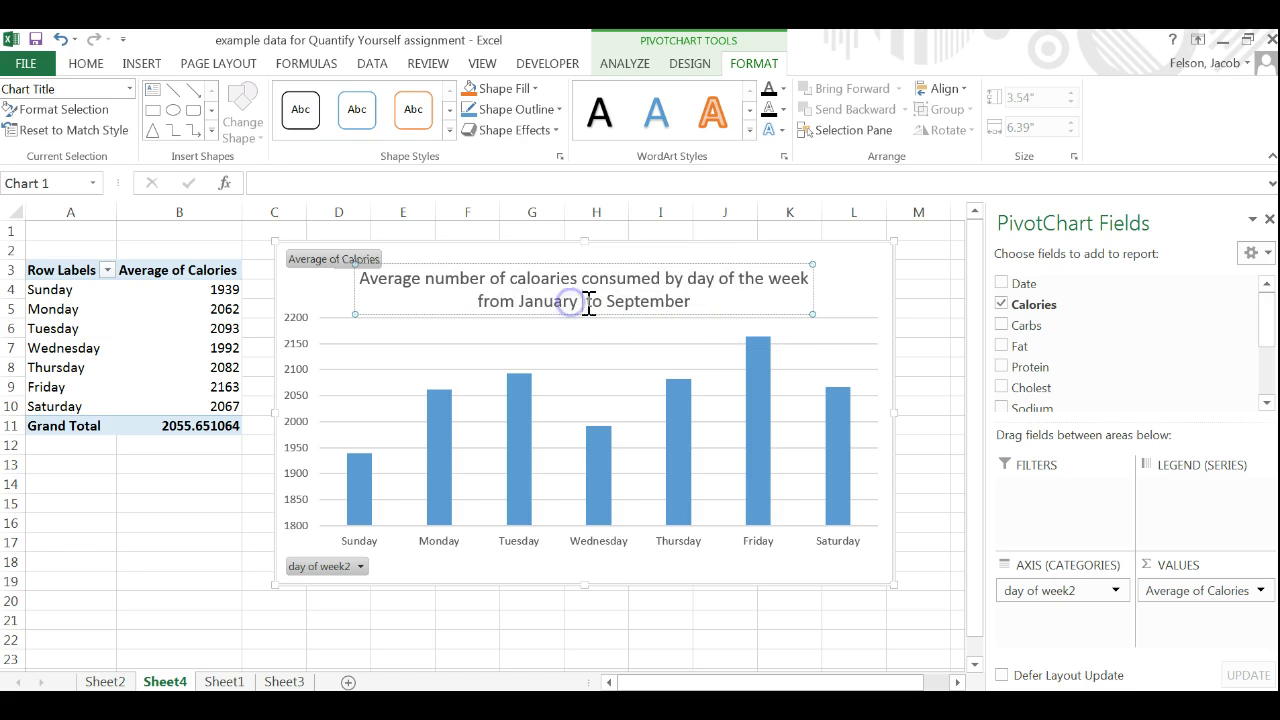
left_click(692, 301)
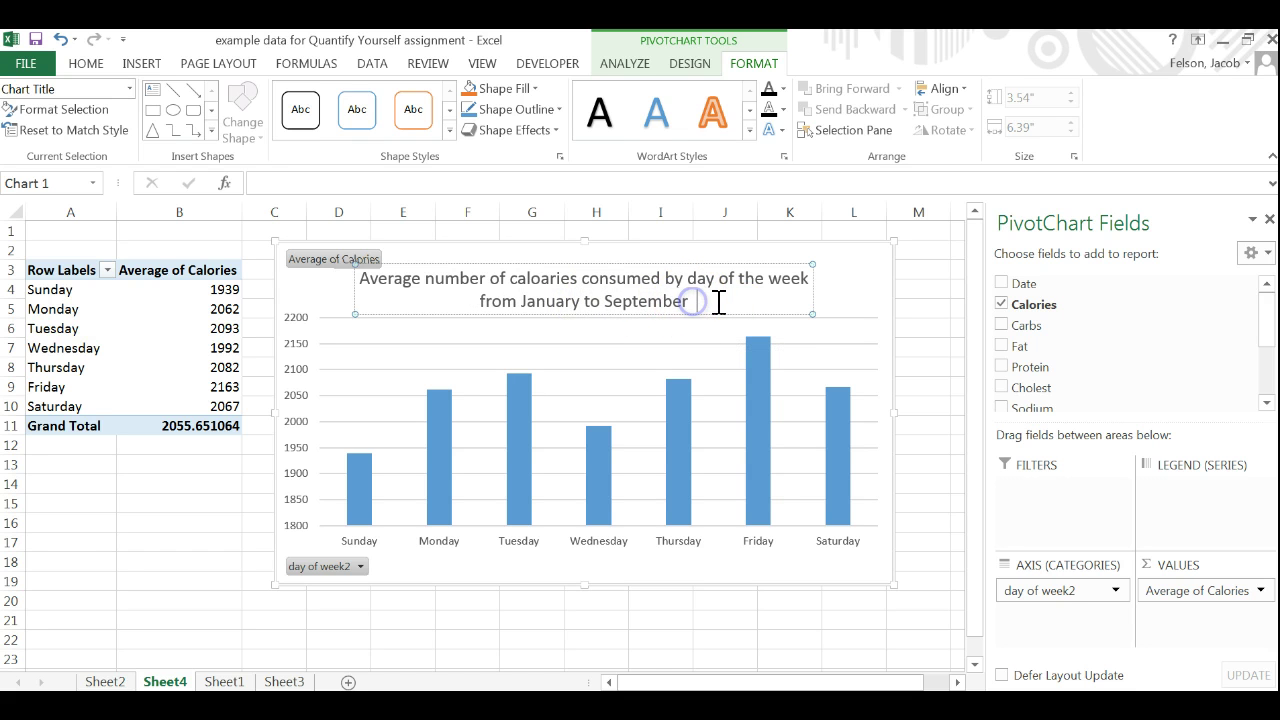
type("2014")
left_click(826, 296)
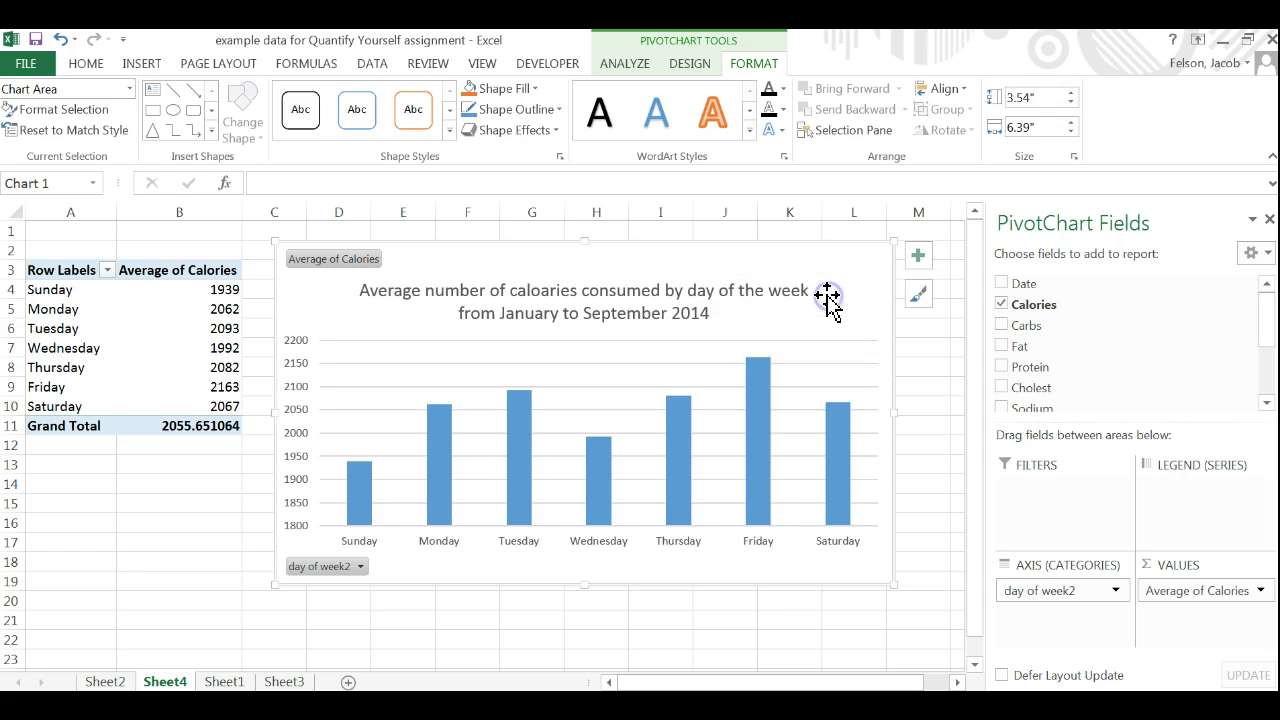
Add axis titles to the day-of-the-week chart and set the vertical one to "Average calorie intake"
left_click(918, 255)
left_click(1000, 304)
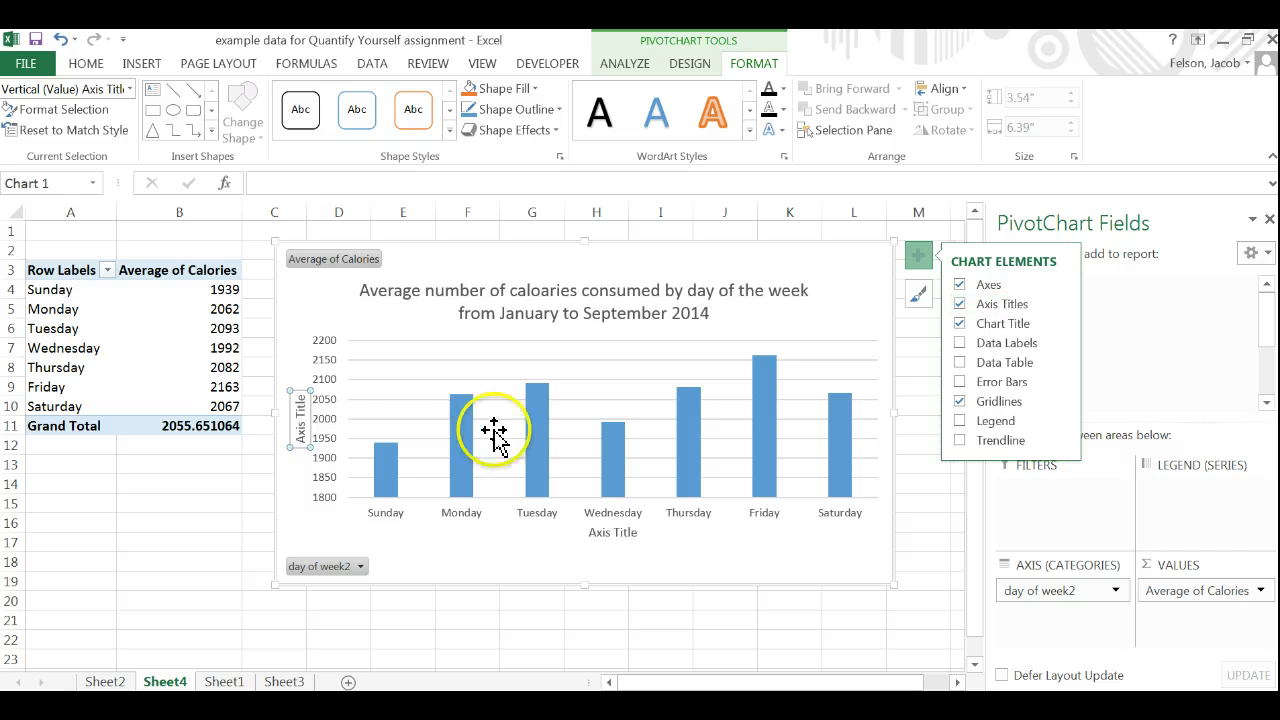
left_click(300, 420)
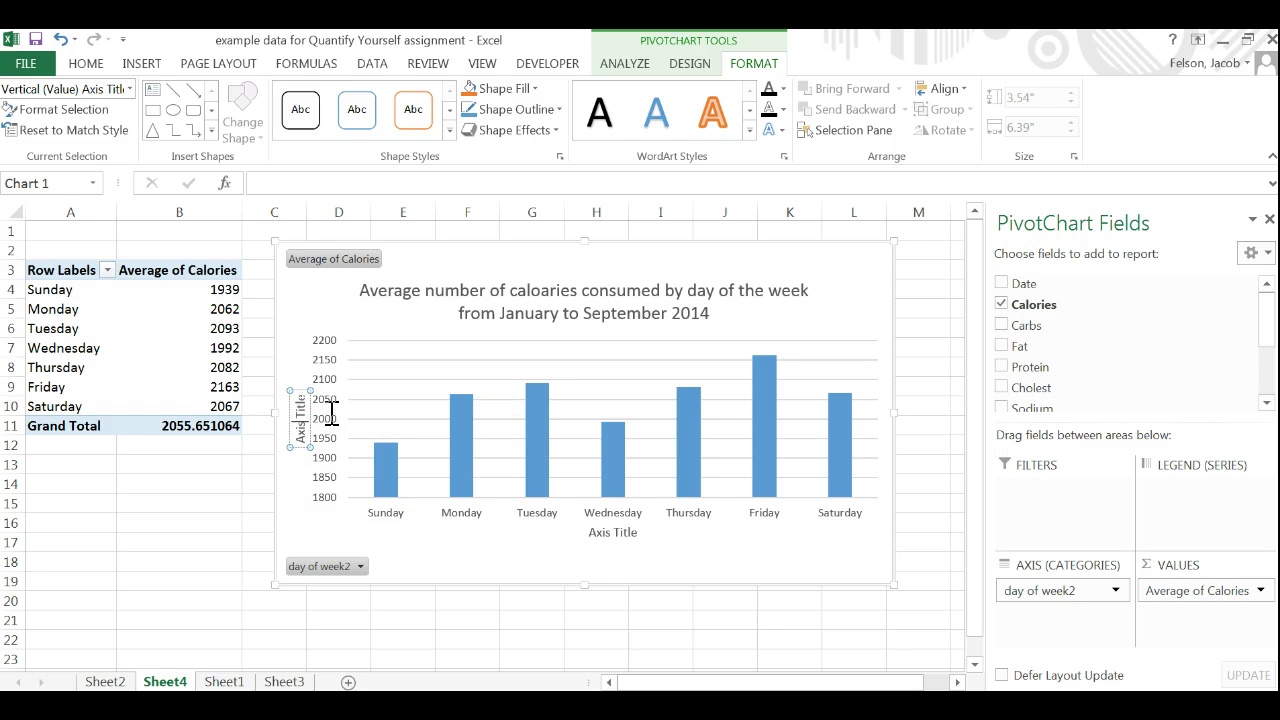
key("ctrl+a")
type("Average calorie")
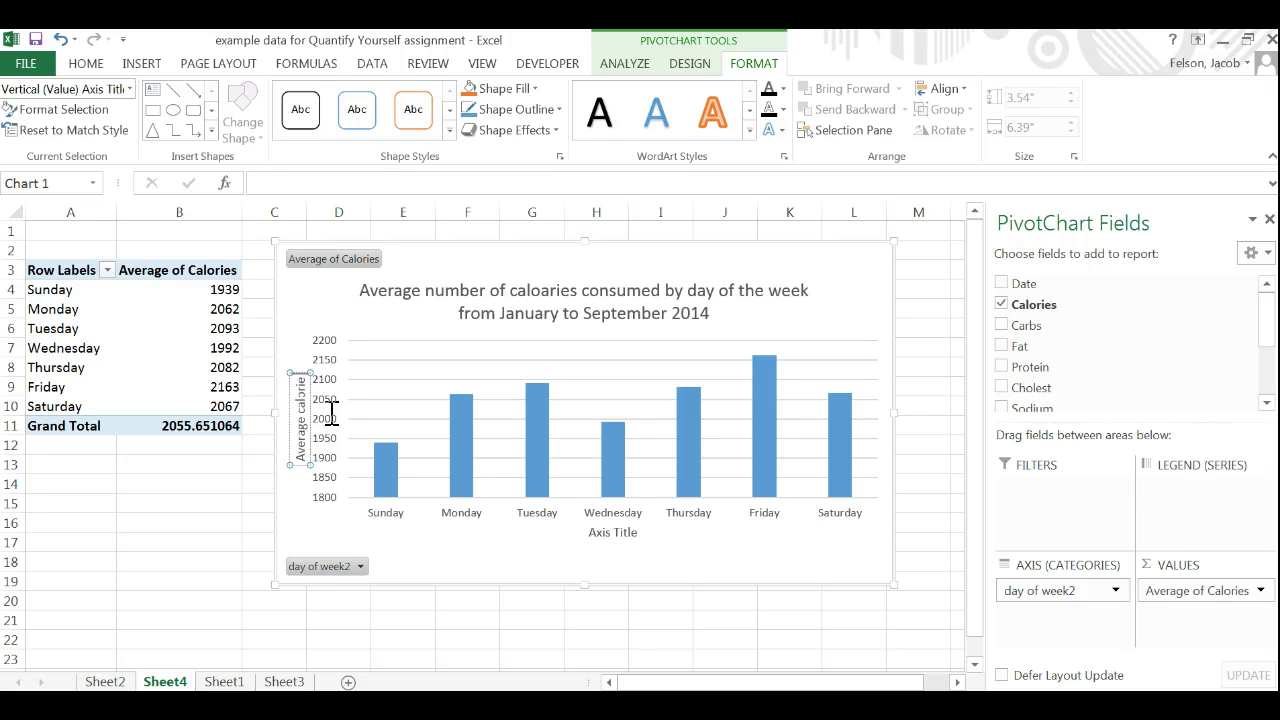
type(" intake")
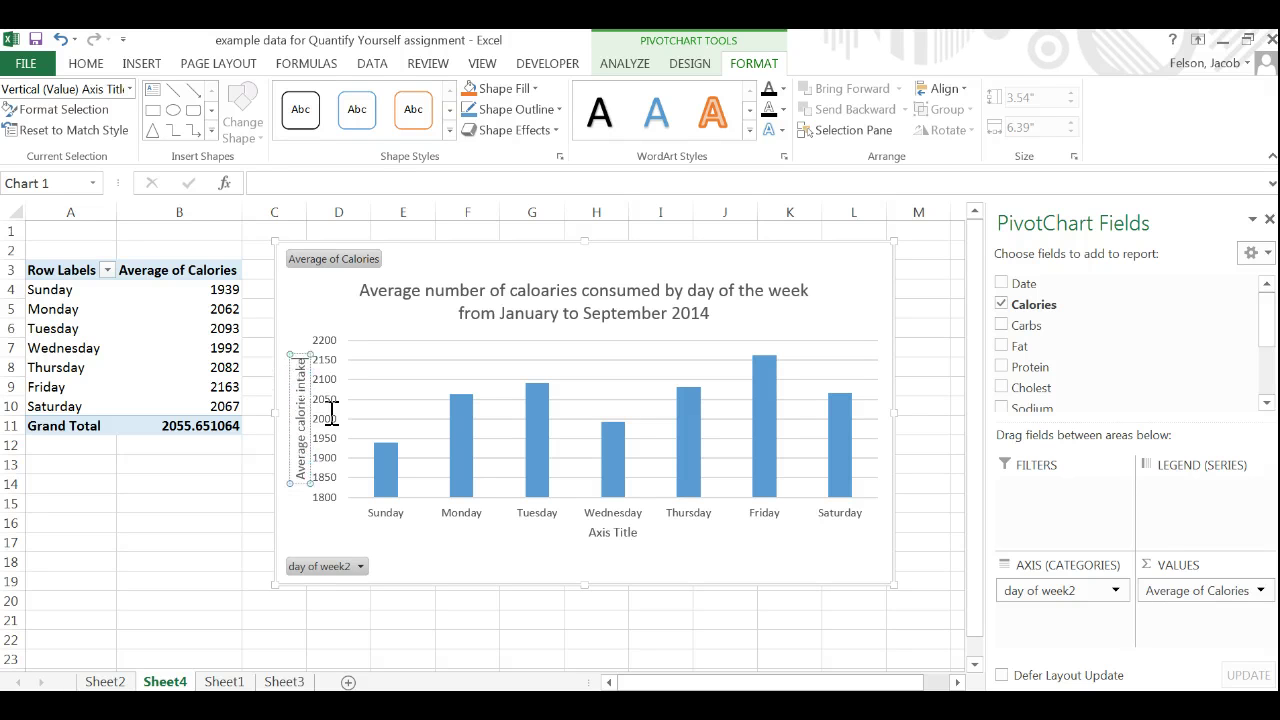
Set the chart's horizontal axis title to "Day of the week"
left_click(622, 535)
triple_click(622, 535)
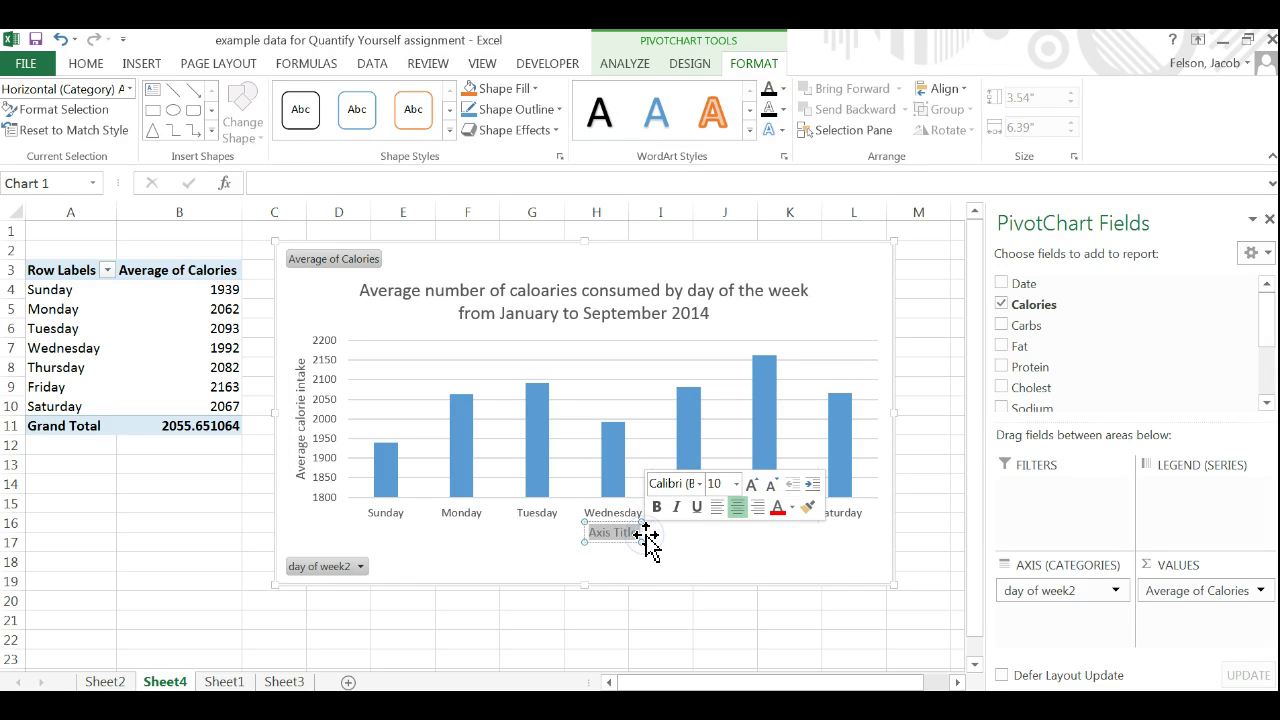
type("Day of the week")
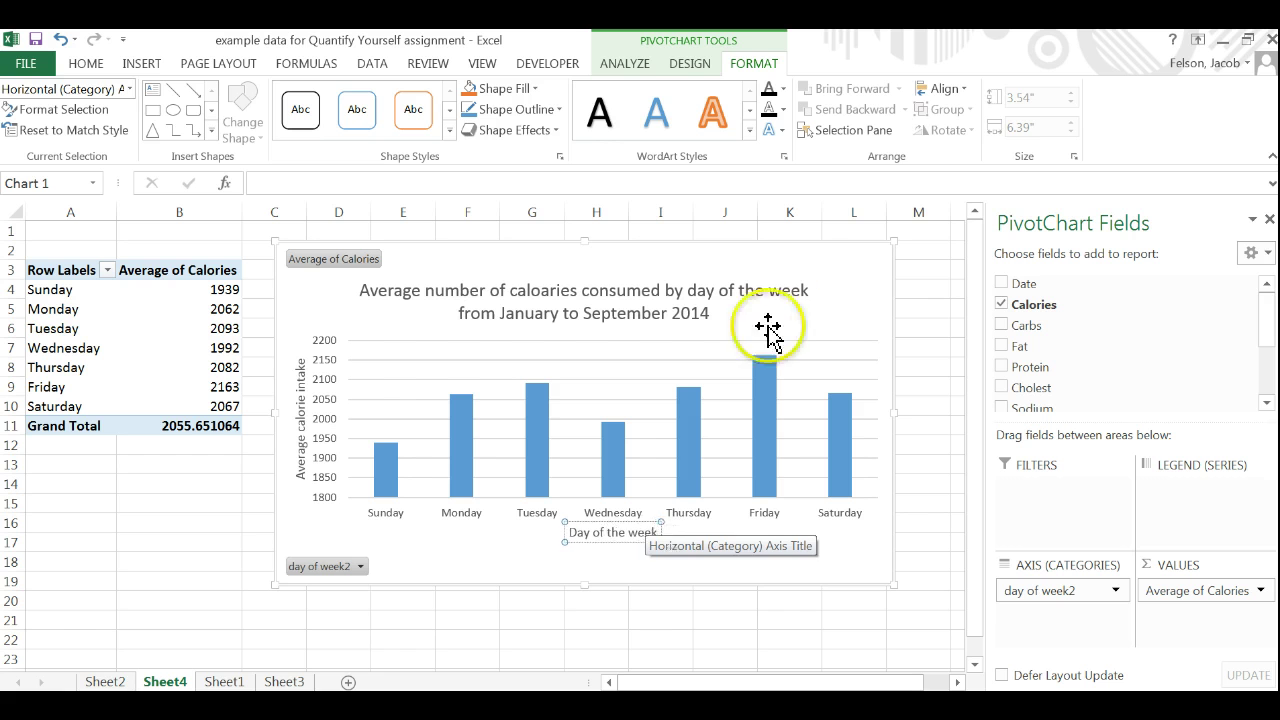
left_click(837, 306)
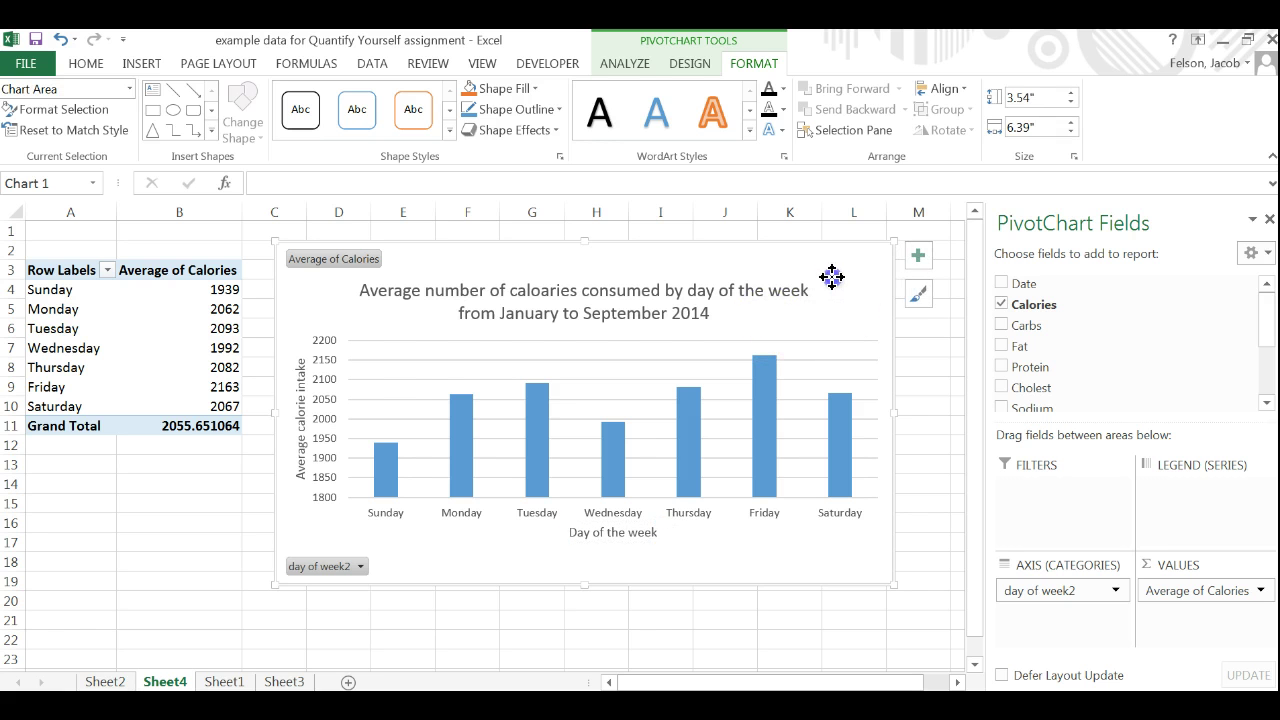
Copy the day-of-the-week chart and paste it into the Word document below the monthly calories chart
left_click_drag(829, 275, 837, 282)
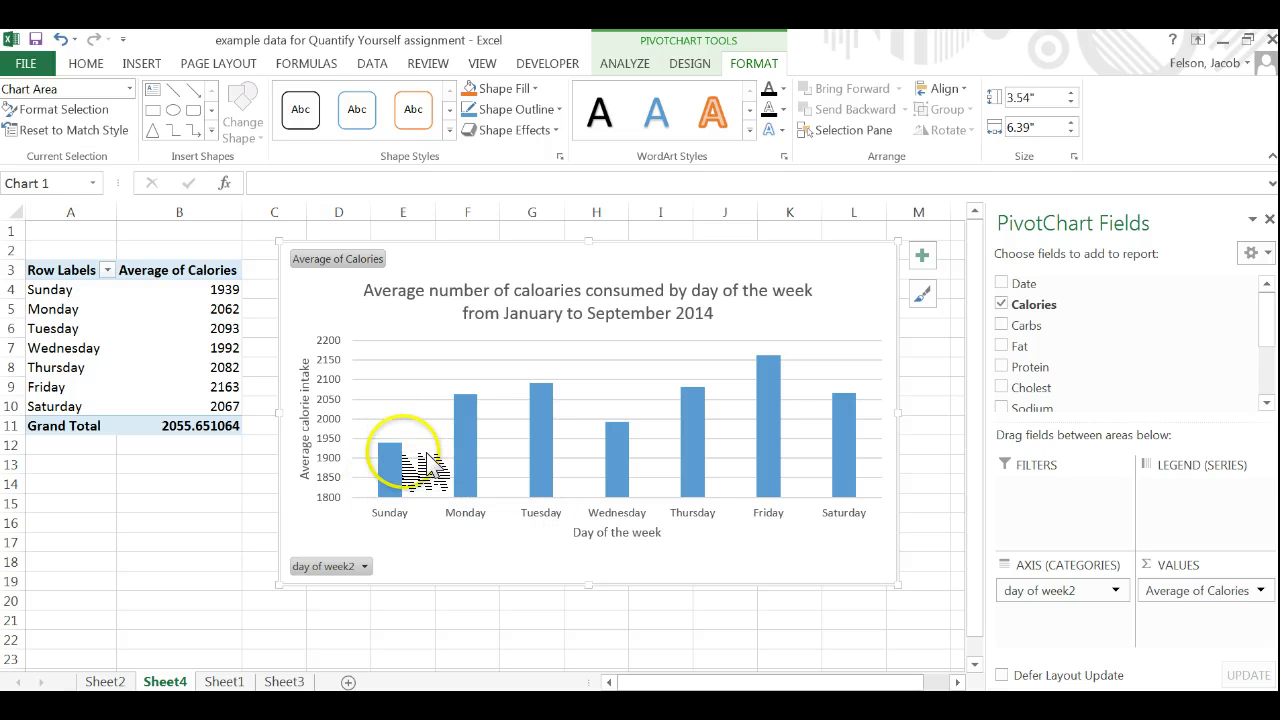
mouse_move(418, 465)
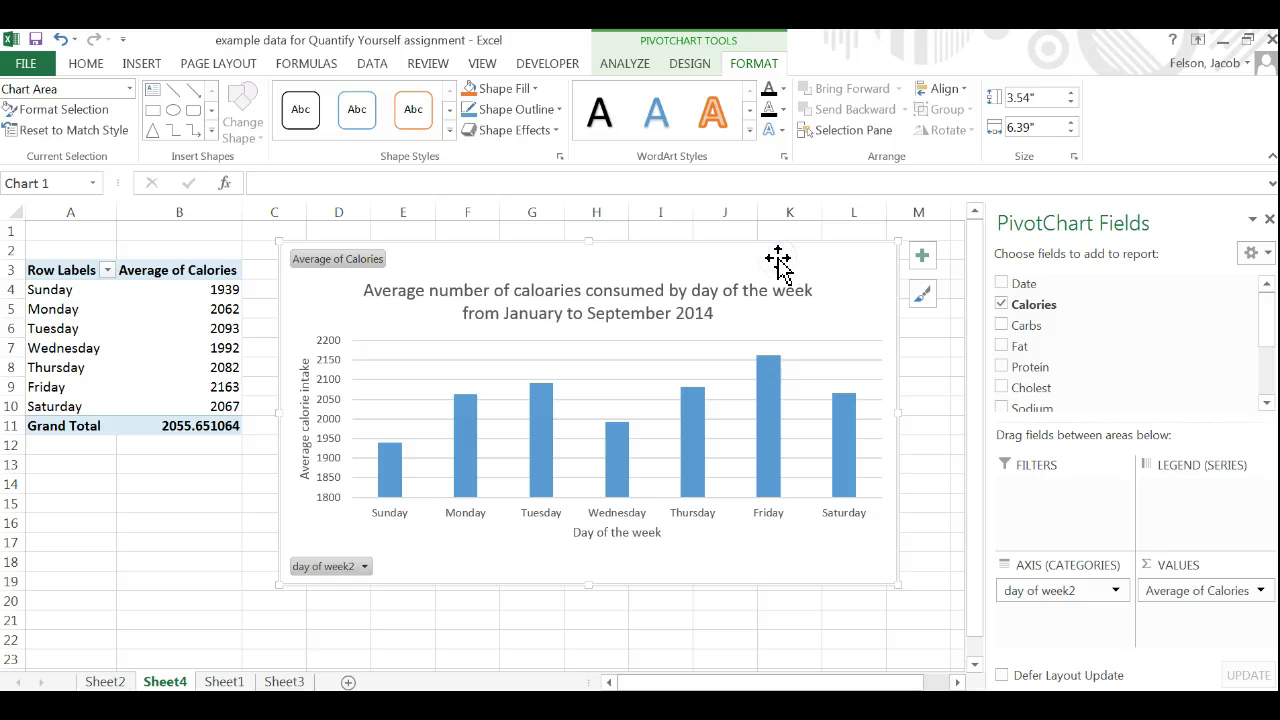
mouse_move(761, 258)
left_mouse_down()
mouse_move(780, 257)
mouse_move(763, 259)
left_mouse_up()
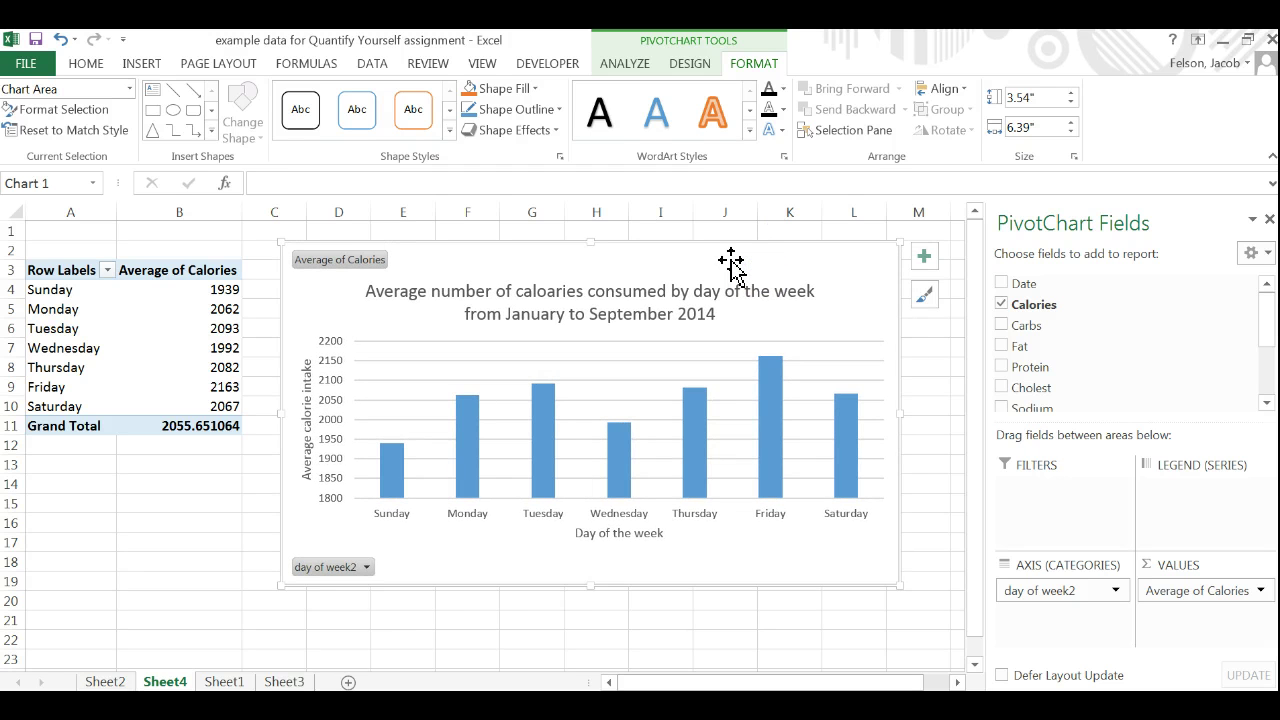
left_click(443, 654)
left_click(777, 569)
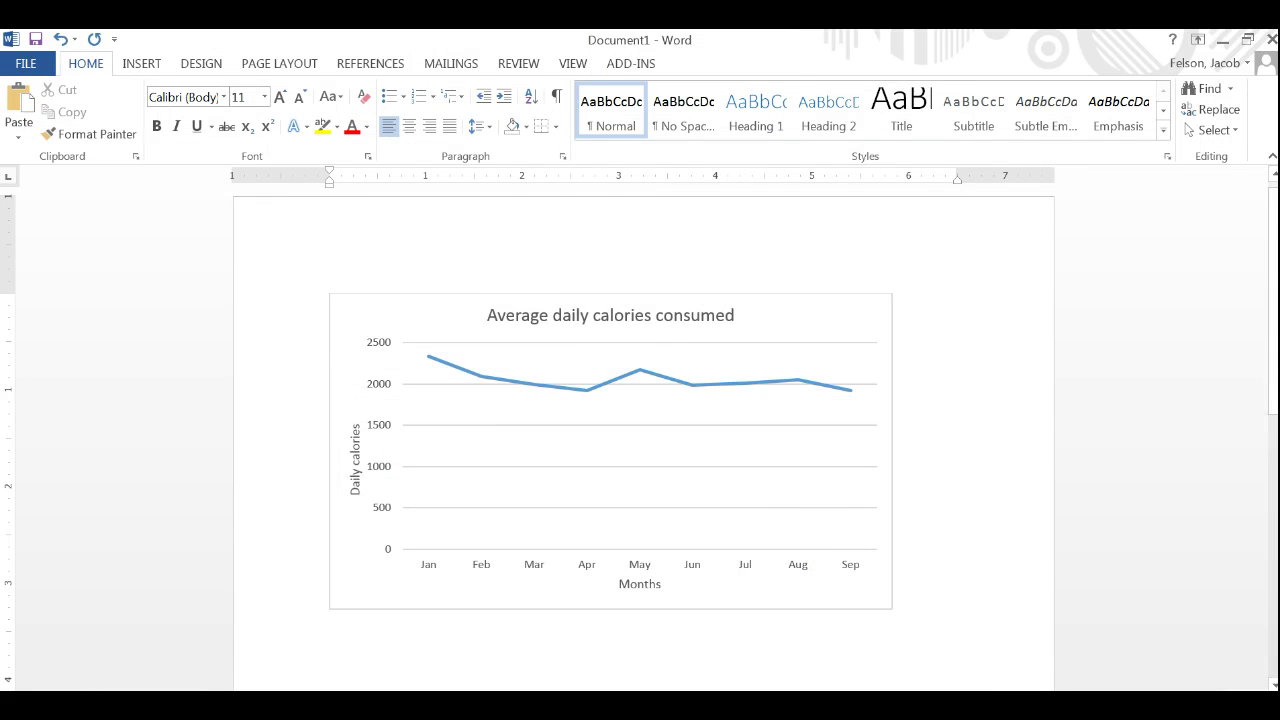
scroll(694, 443, "down", 5)
left_click(694, 443)
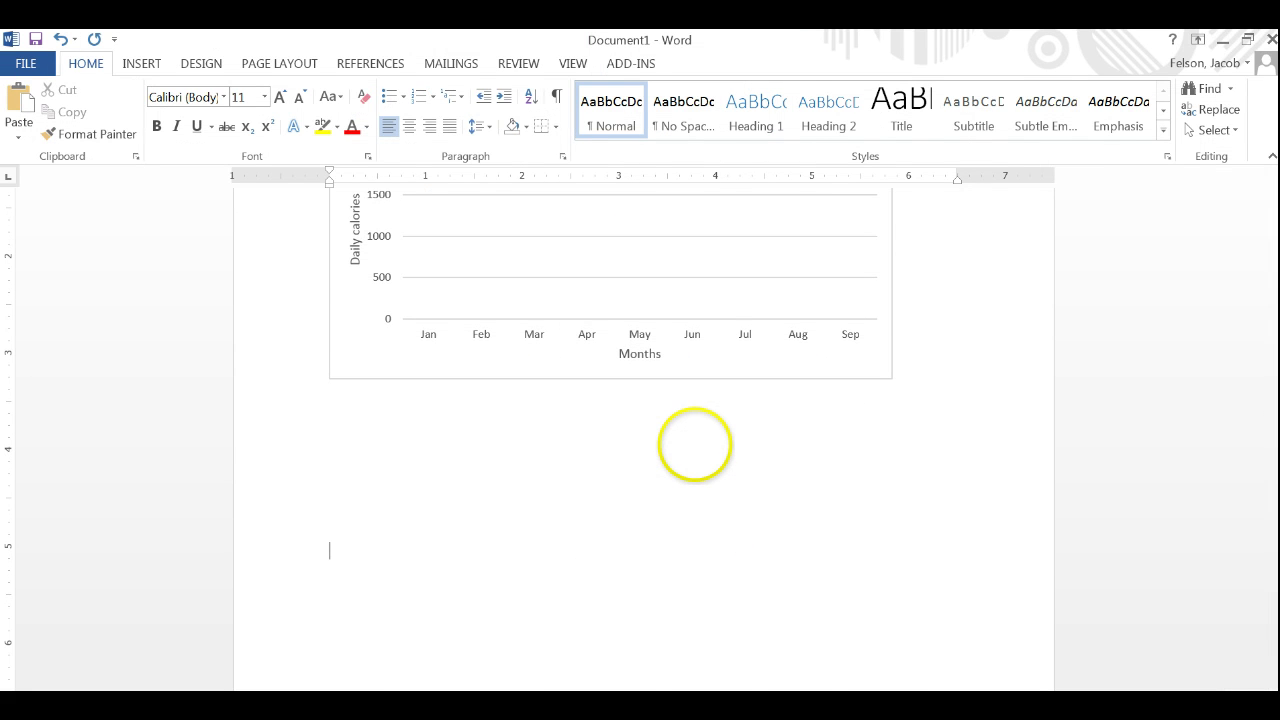
key("ctrl+v")
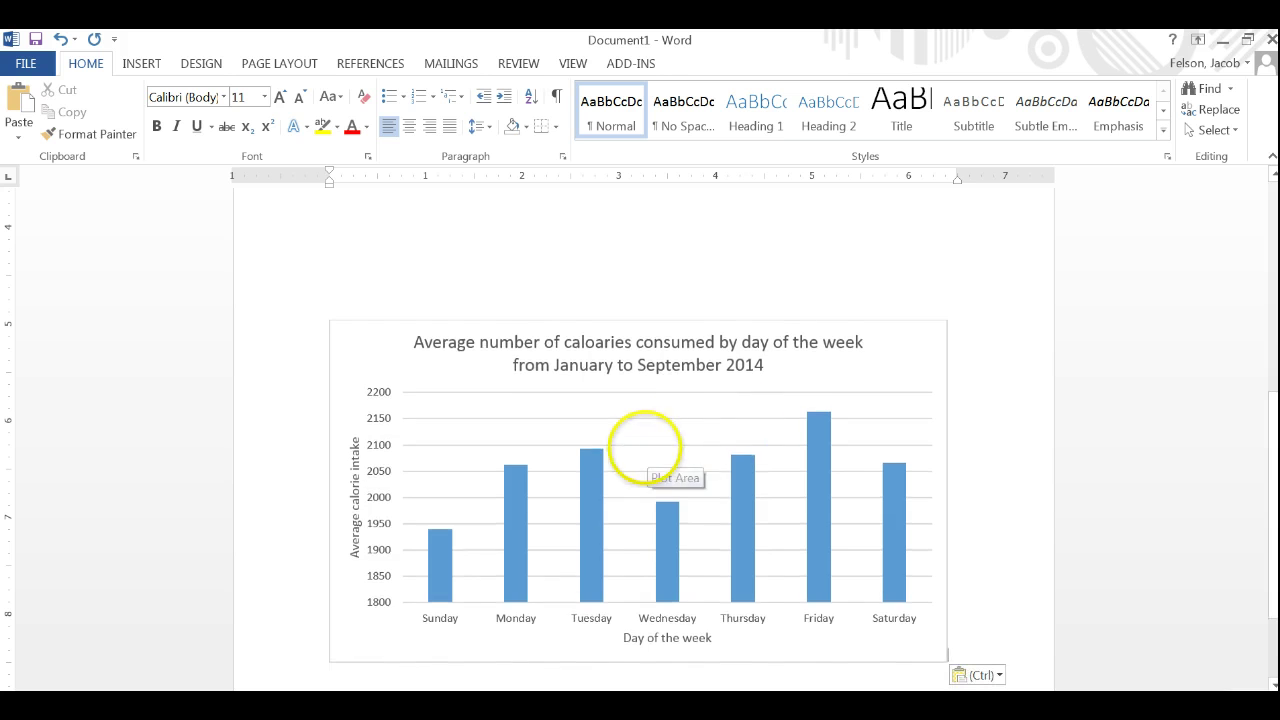
Correct the misspelled word in the pasted chart's title to "calories"
left_click(539, 286)
left_click(590, 342)
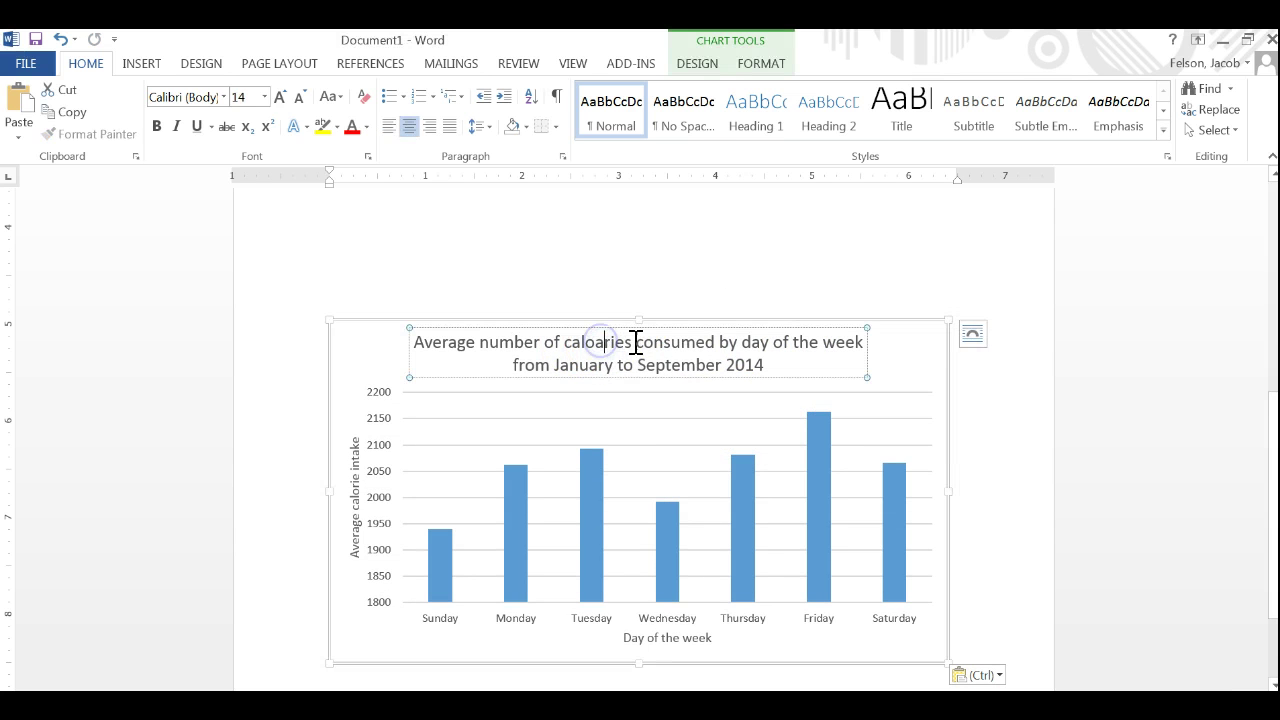
key("BackSpace")
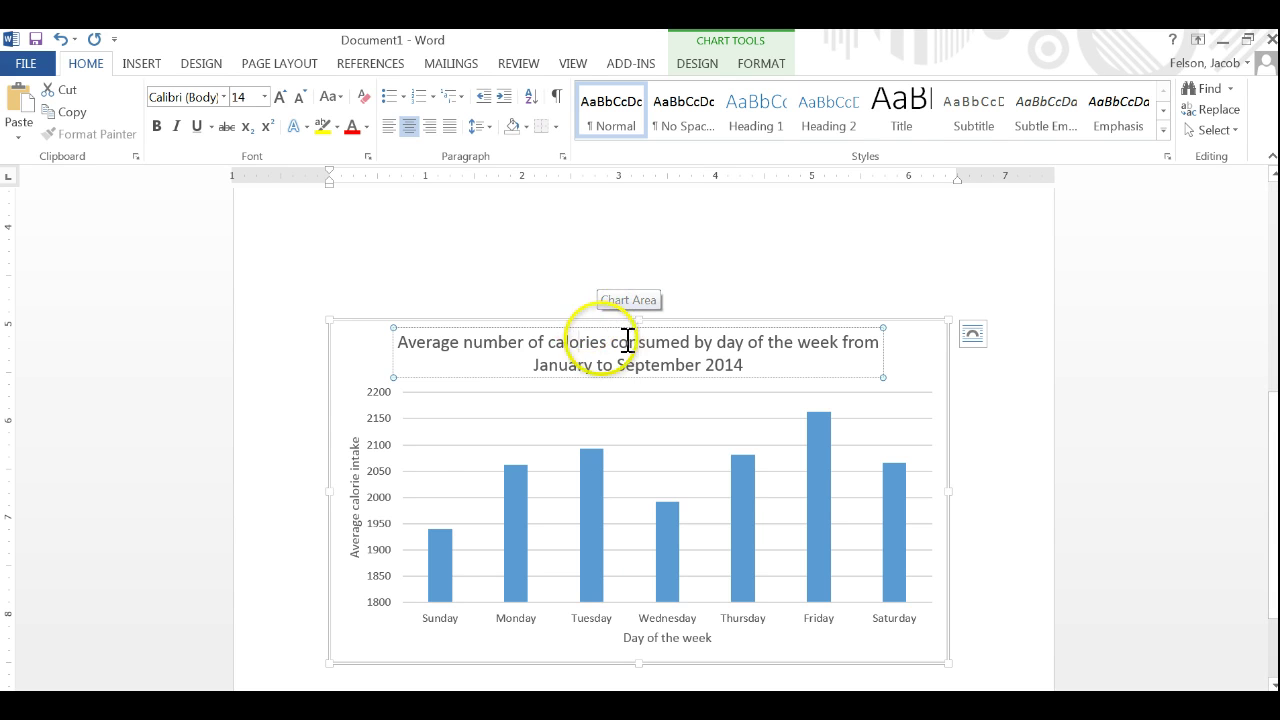
Review the monthly and day-of-the-week calorie charts in the Word document
scroll(1088, 510, "down", 1)
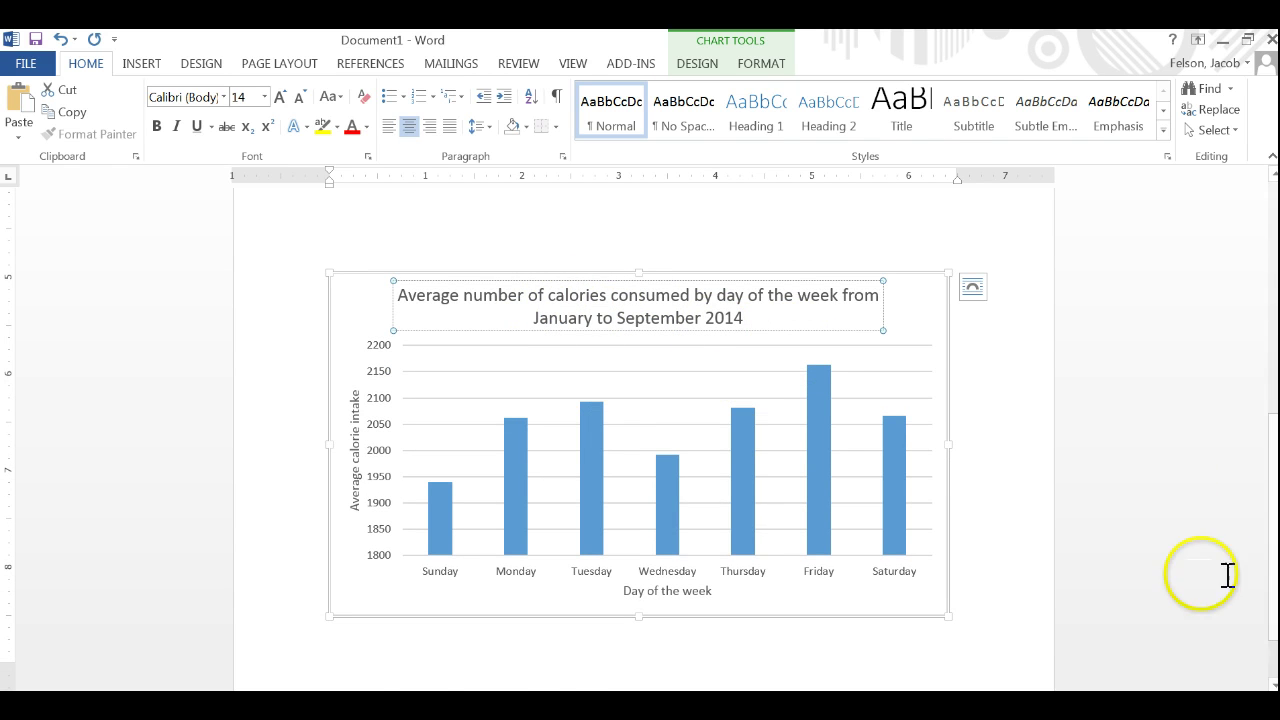
key("alt+Tab")
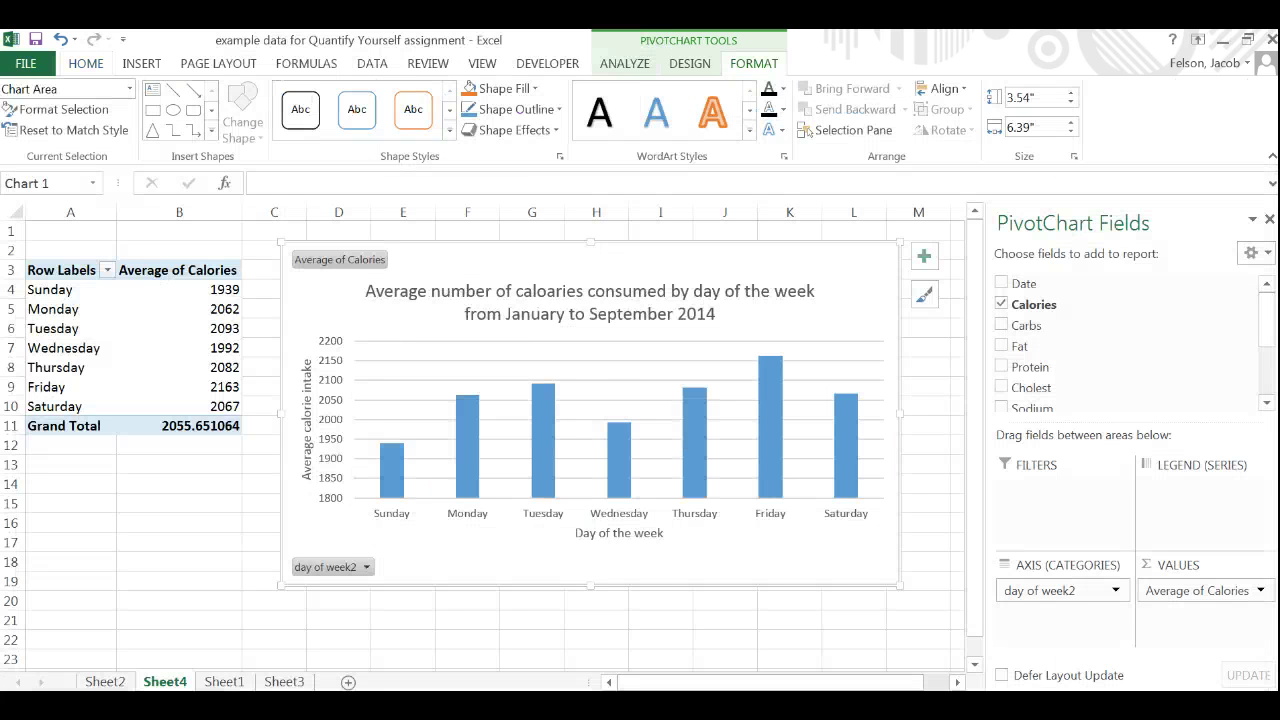
key("alt+Tab")
left_click_drag(1273, 537, 1272, 337)
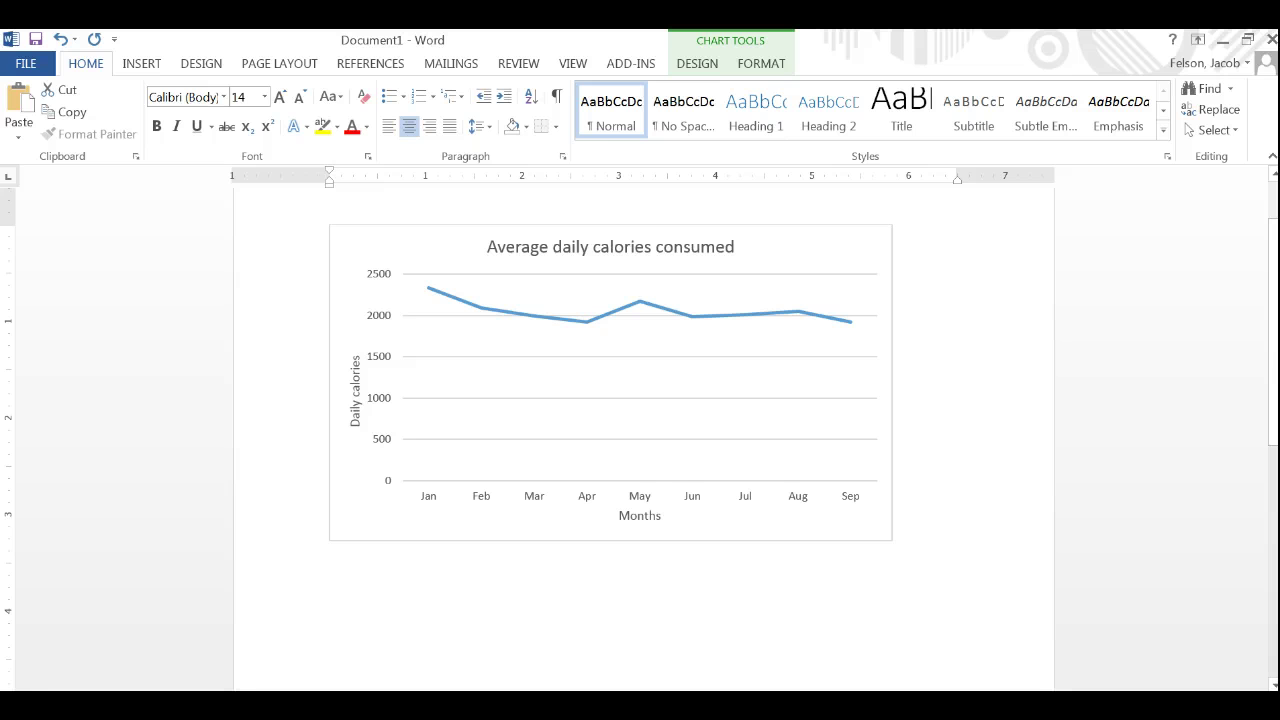
left_click_drag(1272, 330, 1272, 505)
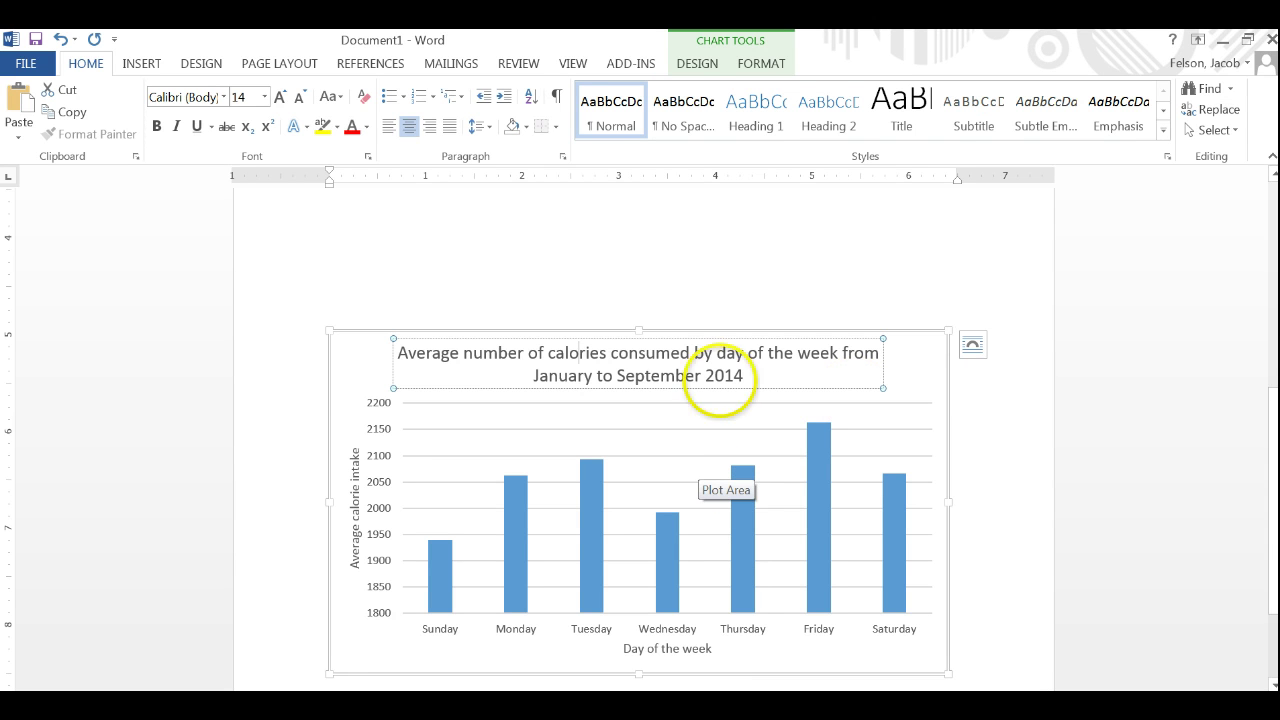
left_click_drag(1272, 500, 1272, 395)
scroll(1257, 371, "up", 5)
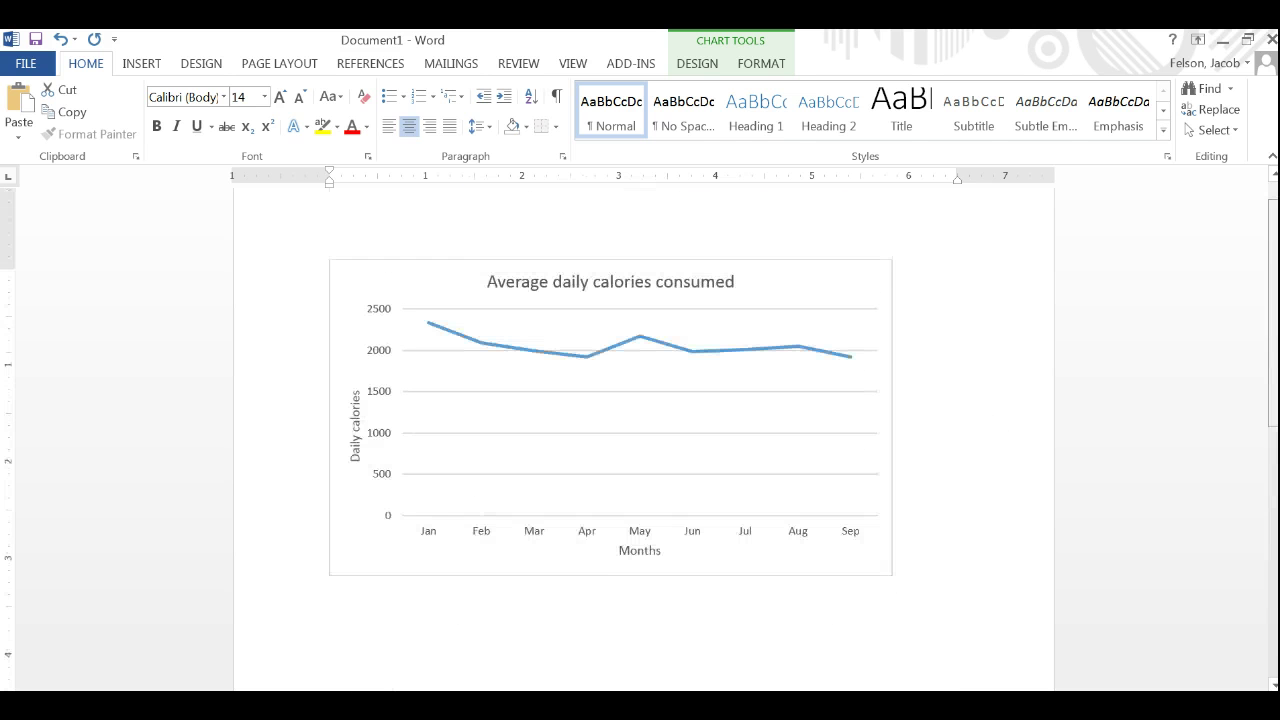